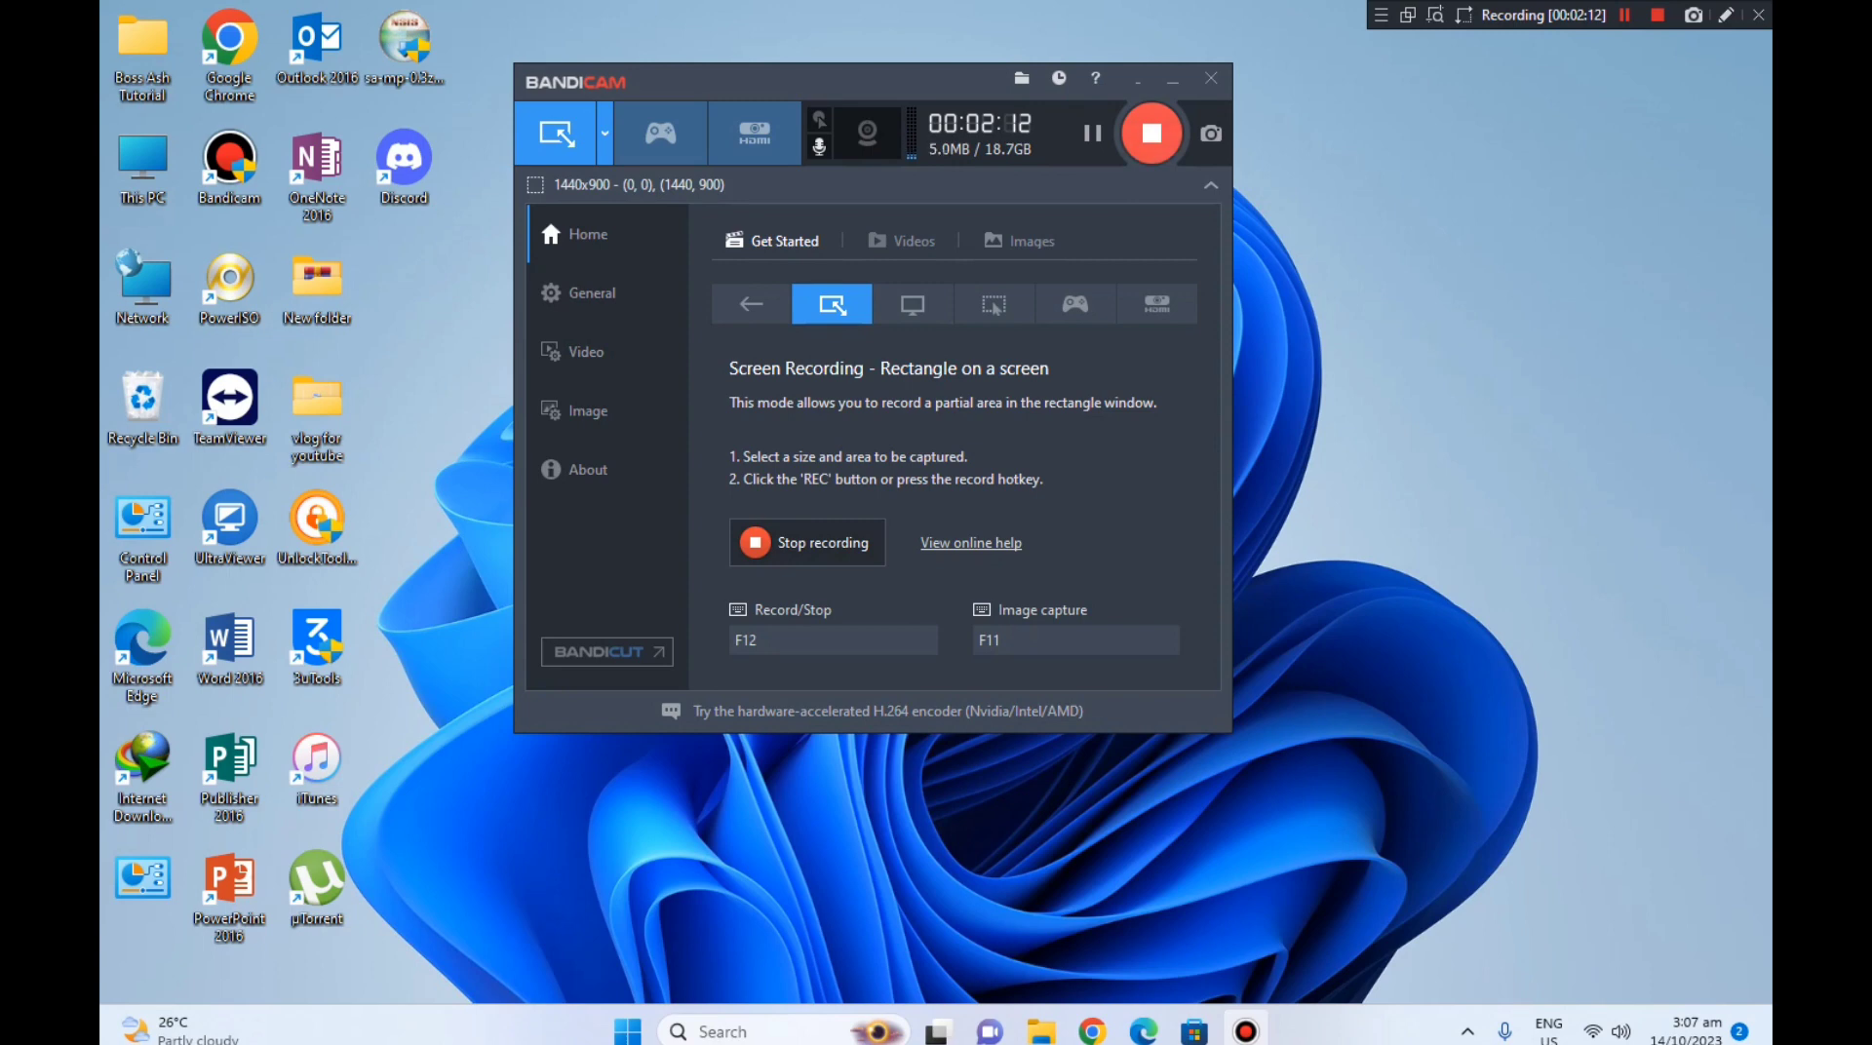
Step: Minimize the recorder window and mark the Google Chrome and Microsoft Edge desktop shortcuts in red, clearing each mark
left_click(1138, 78)
left_click(1726, 14)
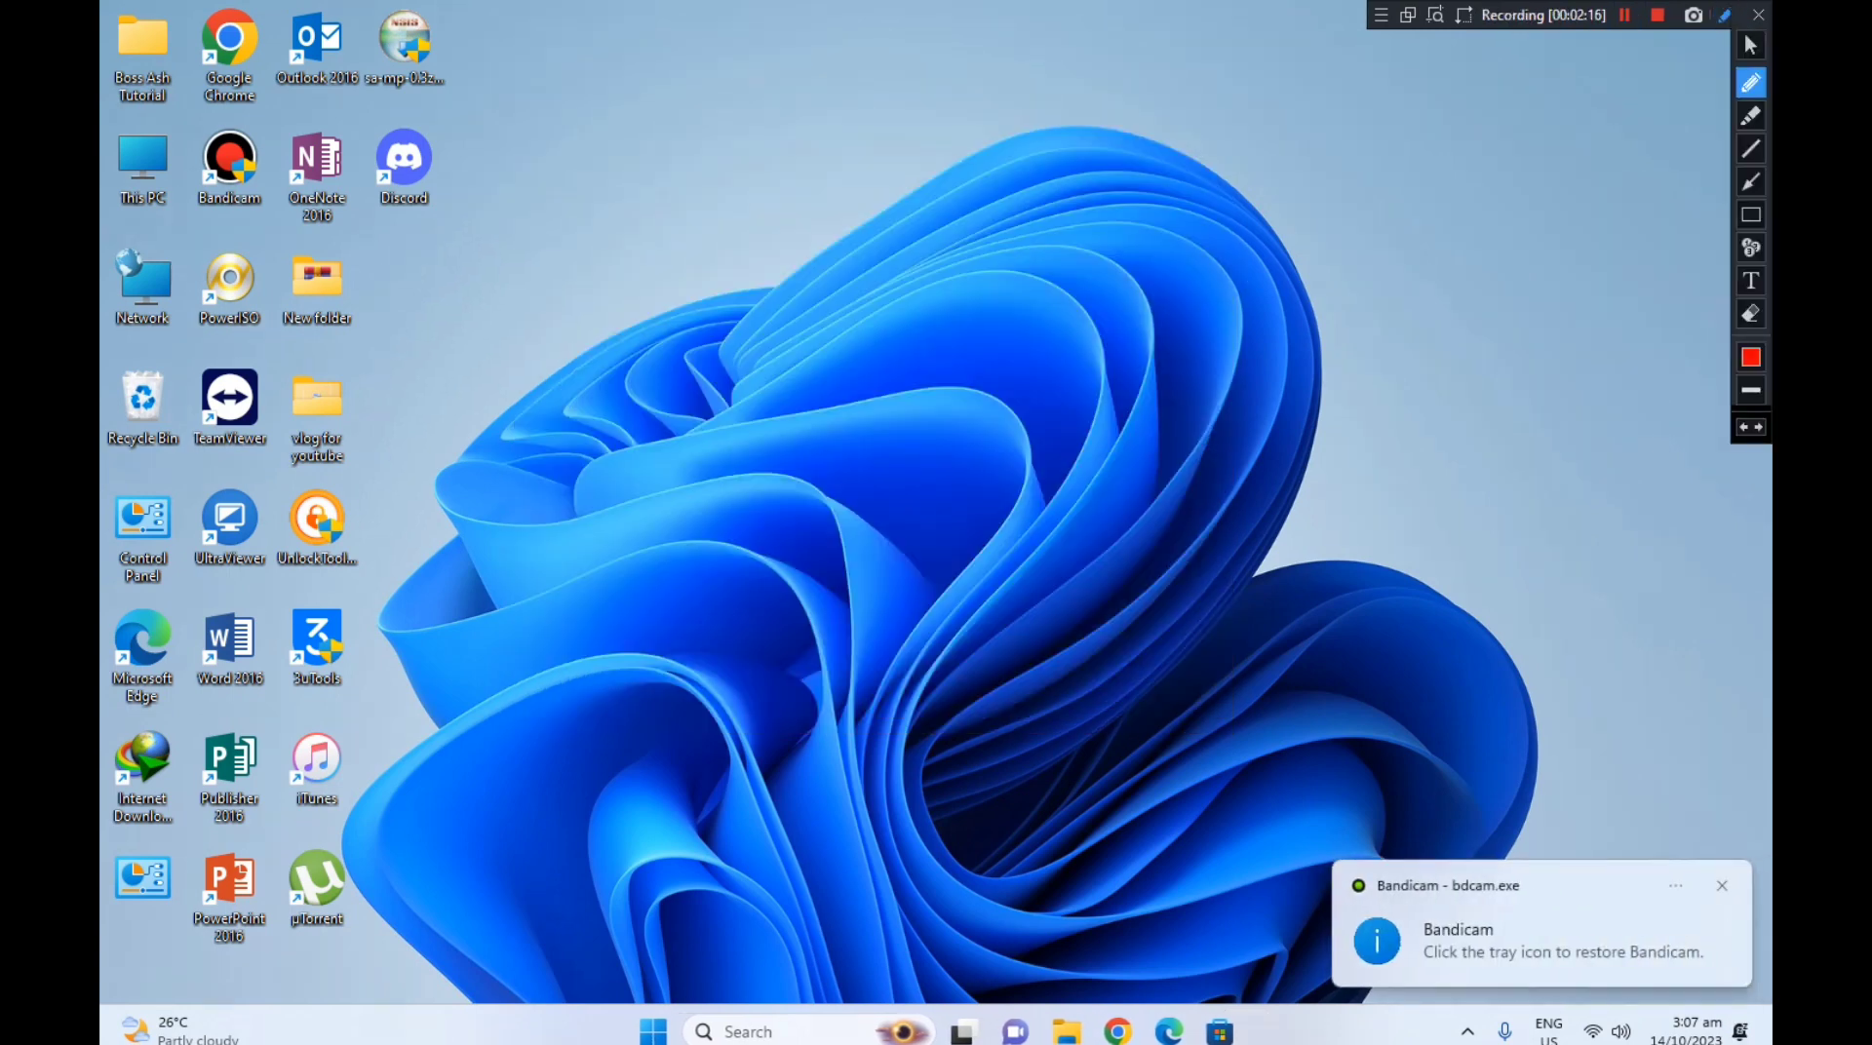
mouse_move(244, 12)
left_mouse_down()
mouse_move(207, 45)
mouse_move(208, 87)
mouse_move(257, 24)
left_mouse_up()
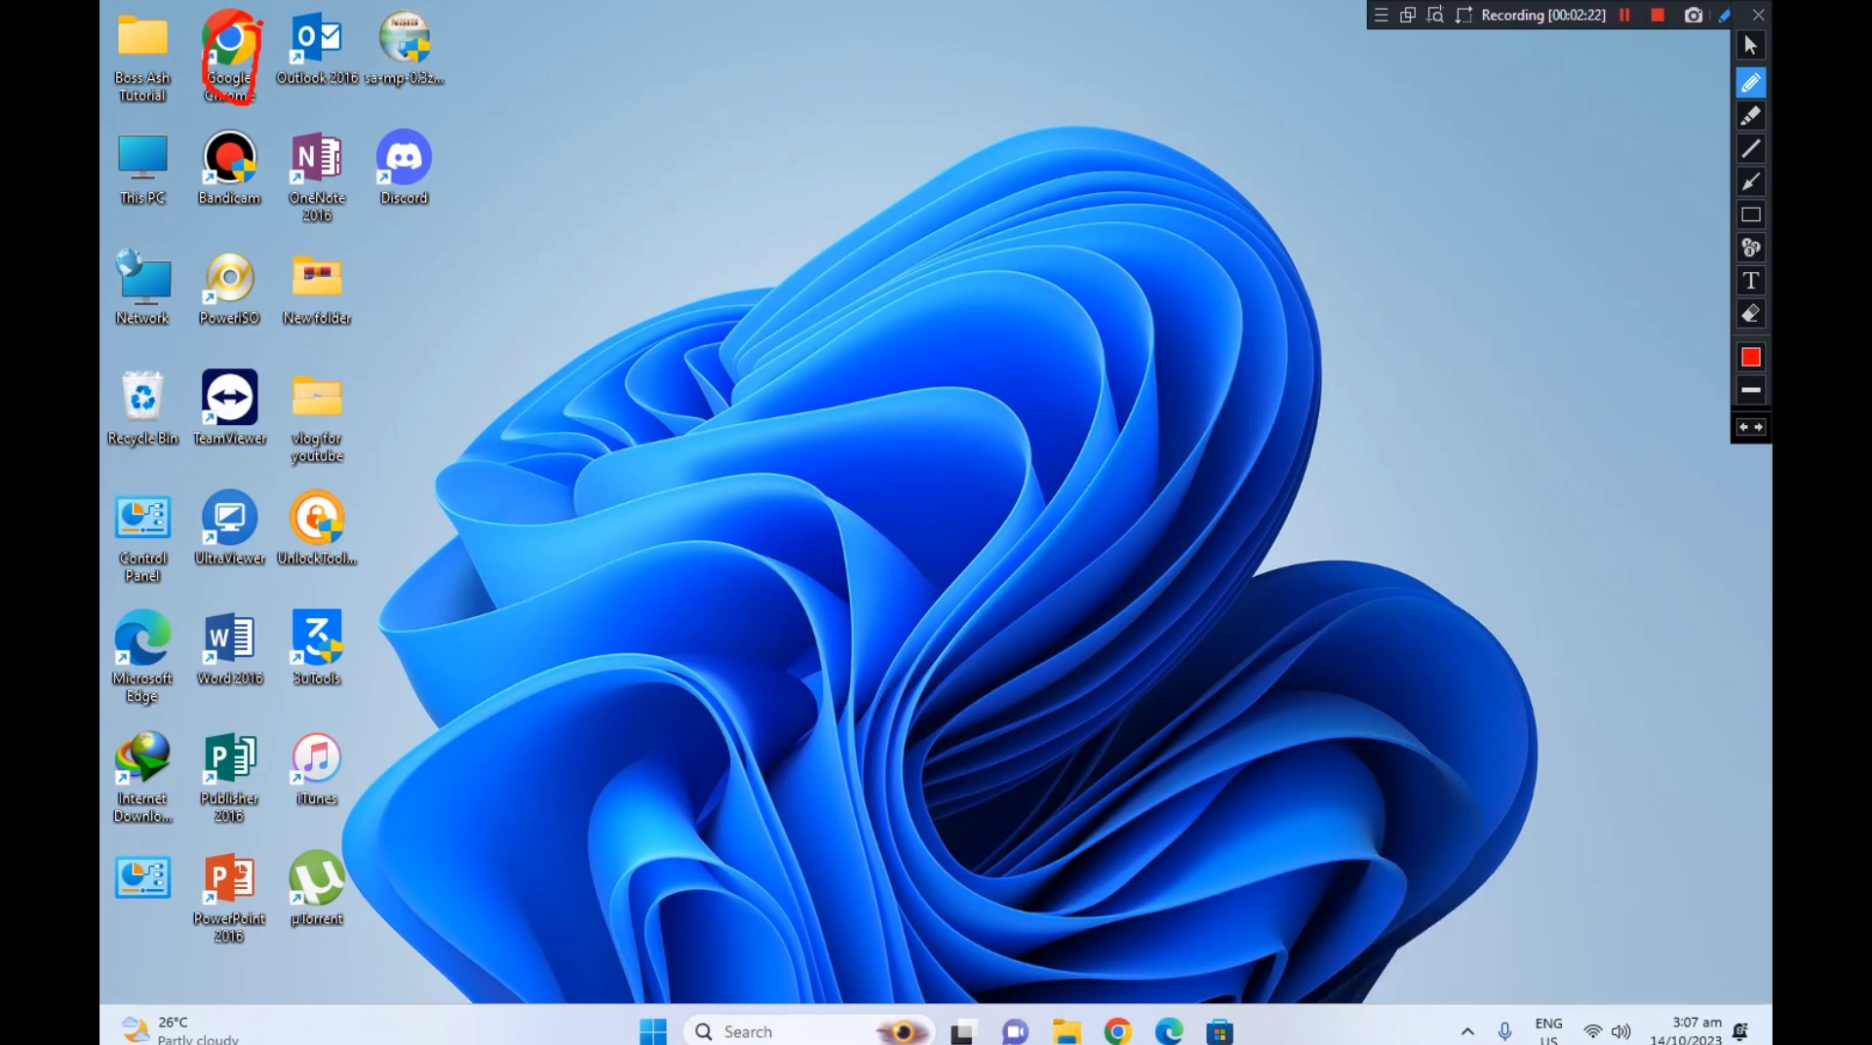
key("Escape")
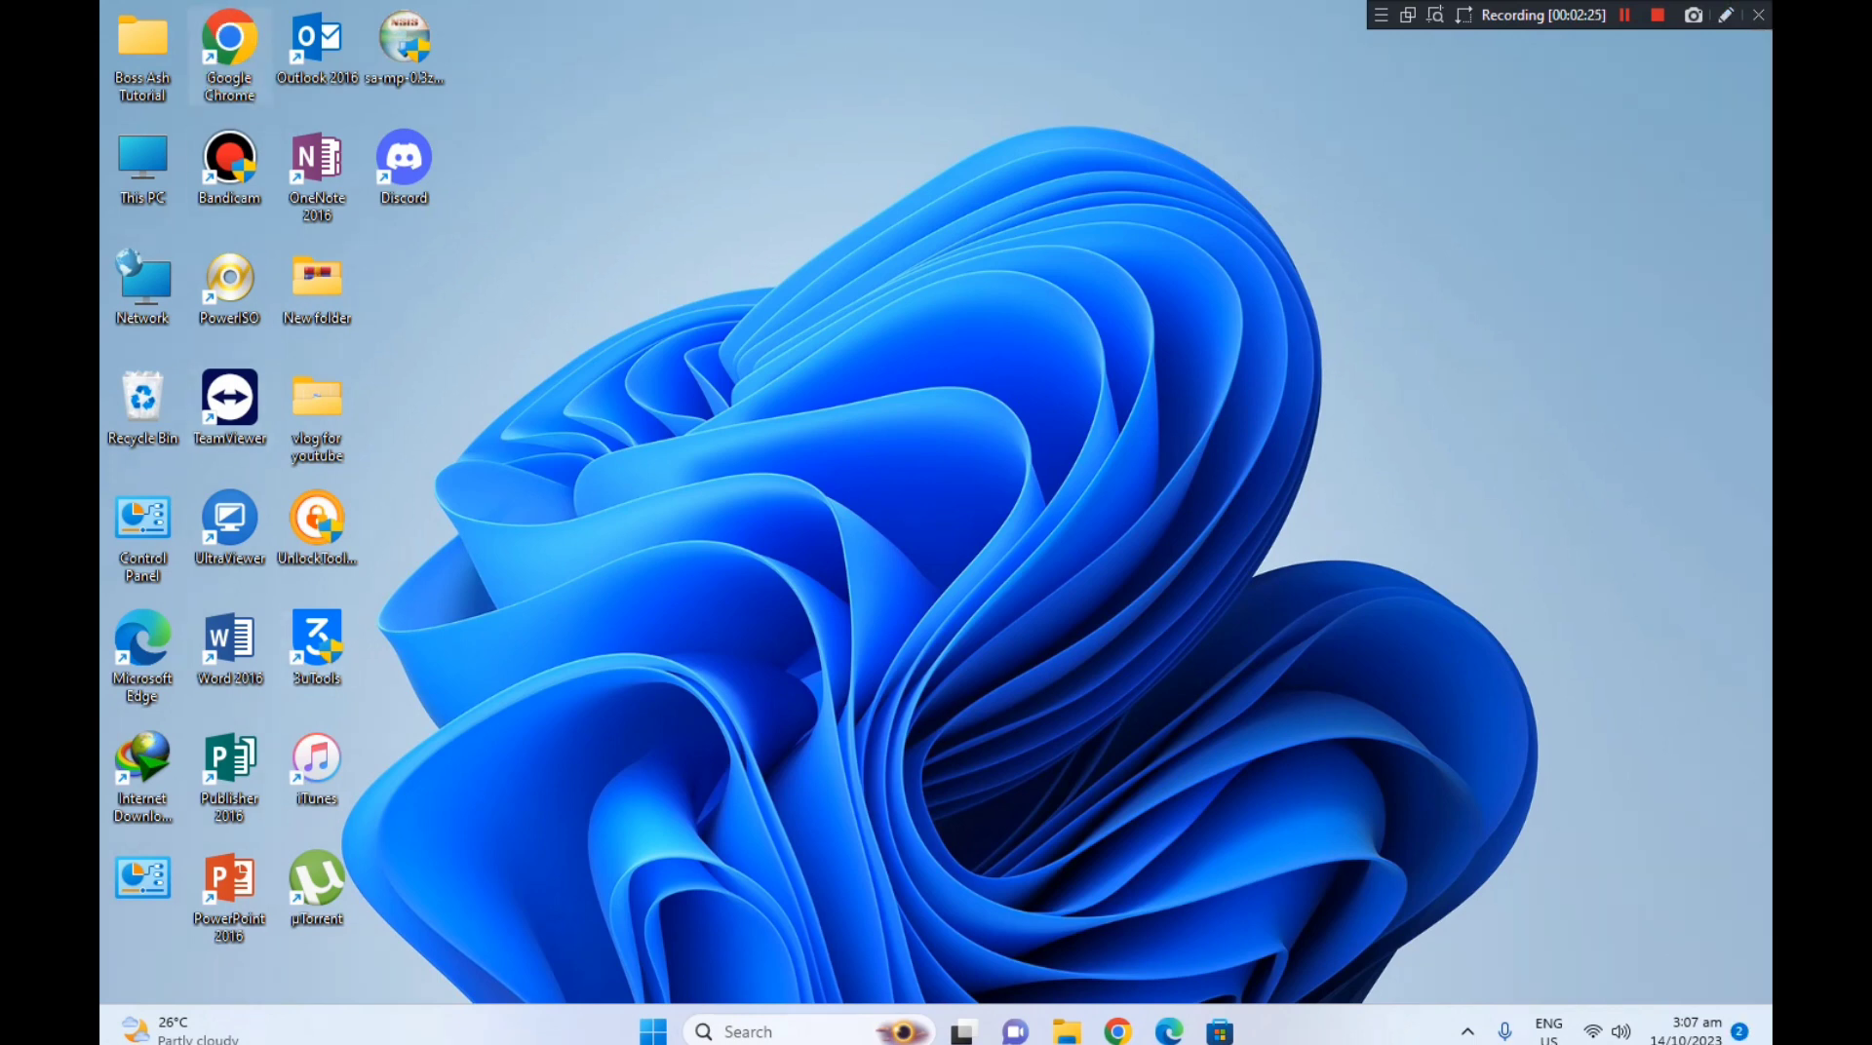
left_click(1724, 15)
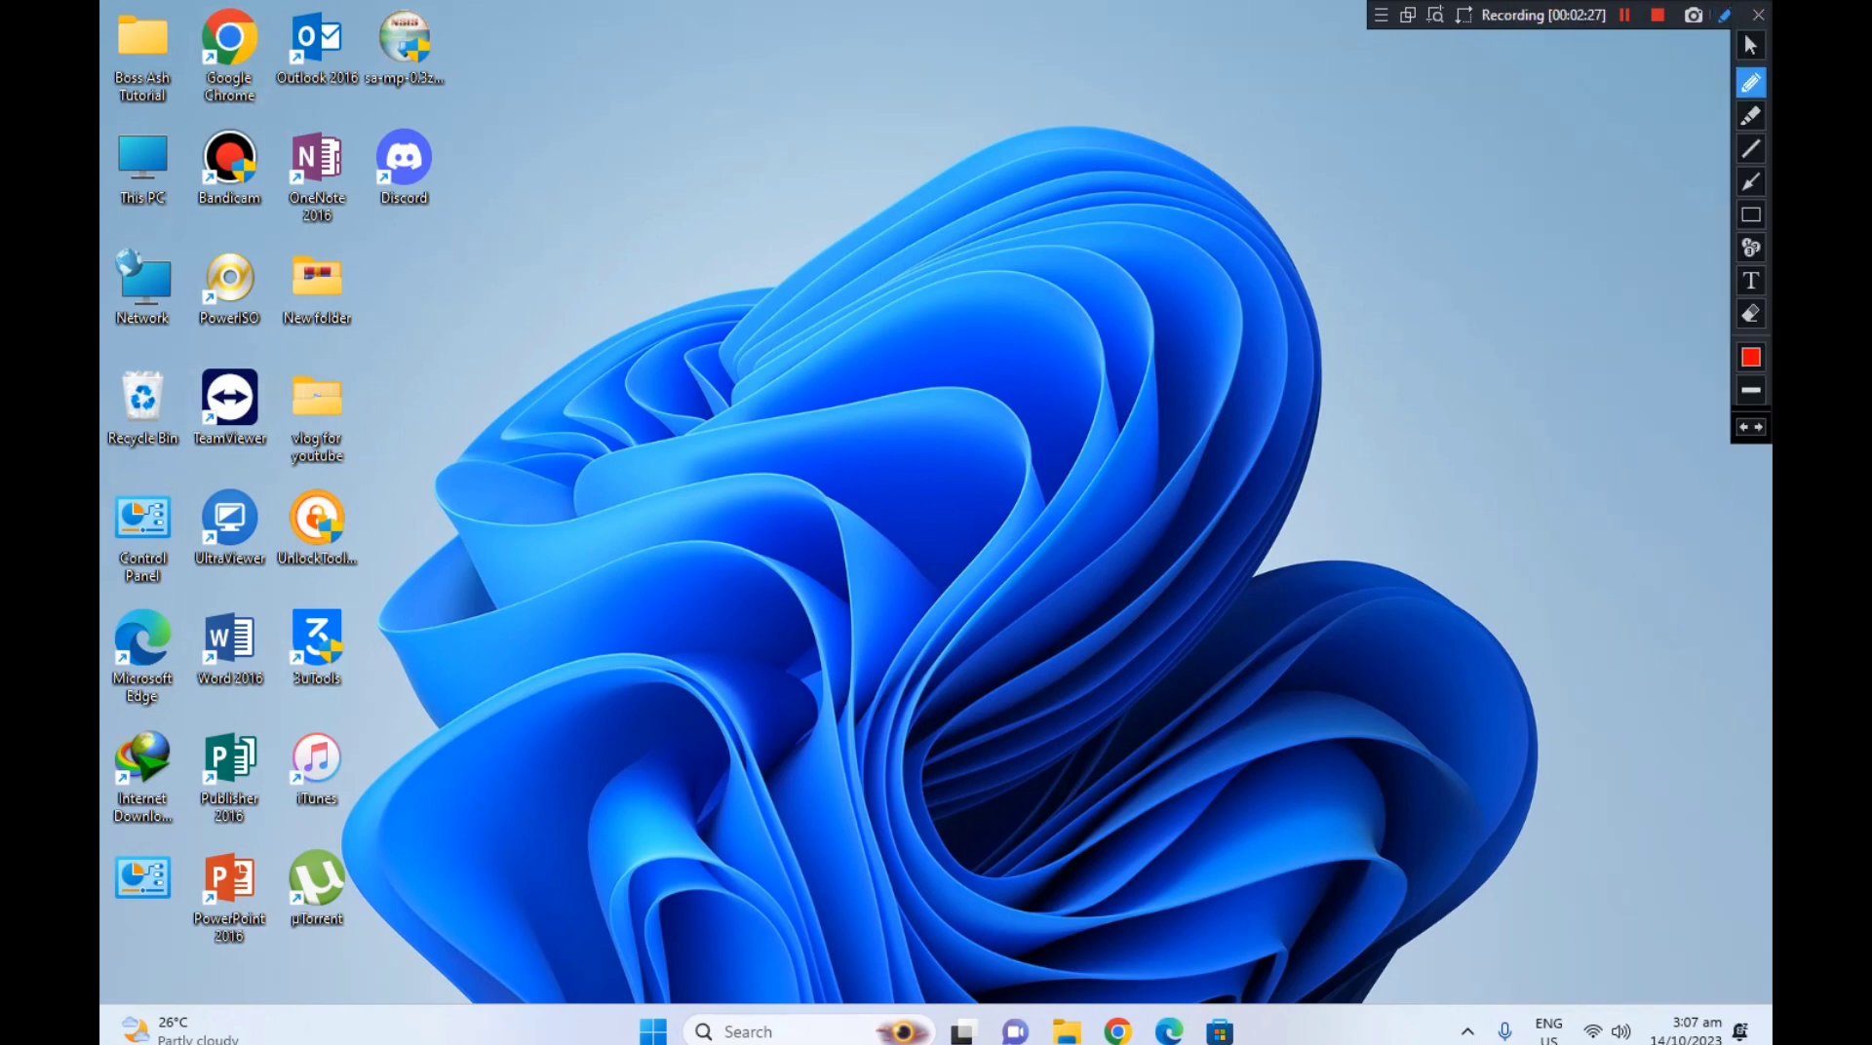
mouse_move(166, 603)
left_mouse_down()
mouse_move(124, 591)
mouse_move(107, 675)
mouse_move(170, 614)
mouse_move(156, 591)
left_mouse_up()
key("Escape")
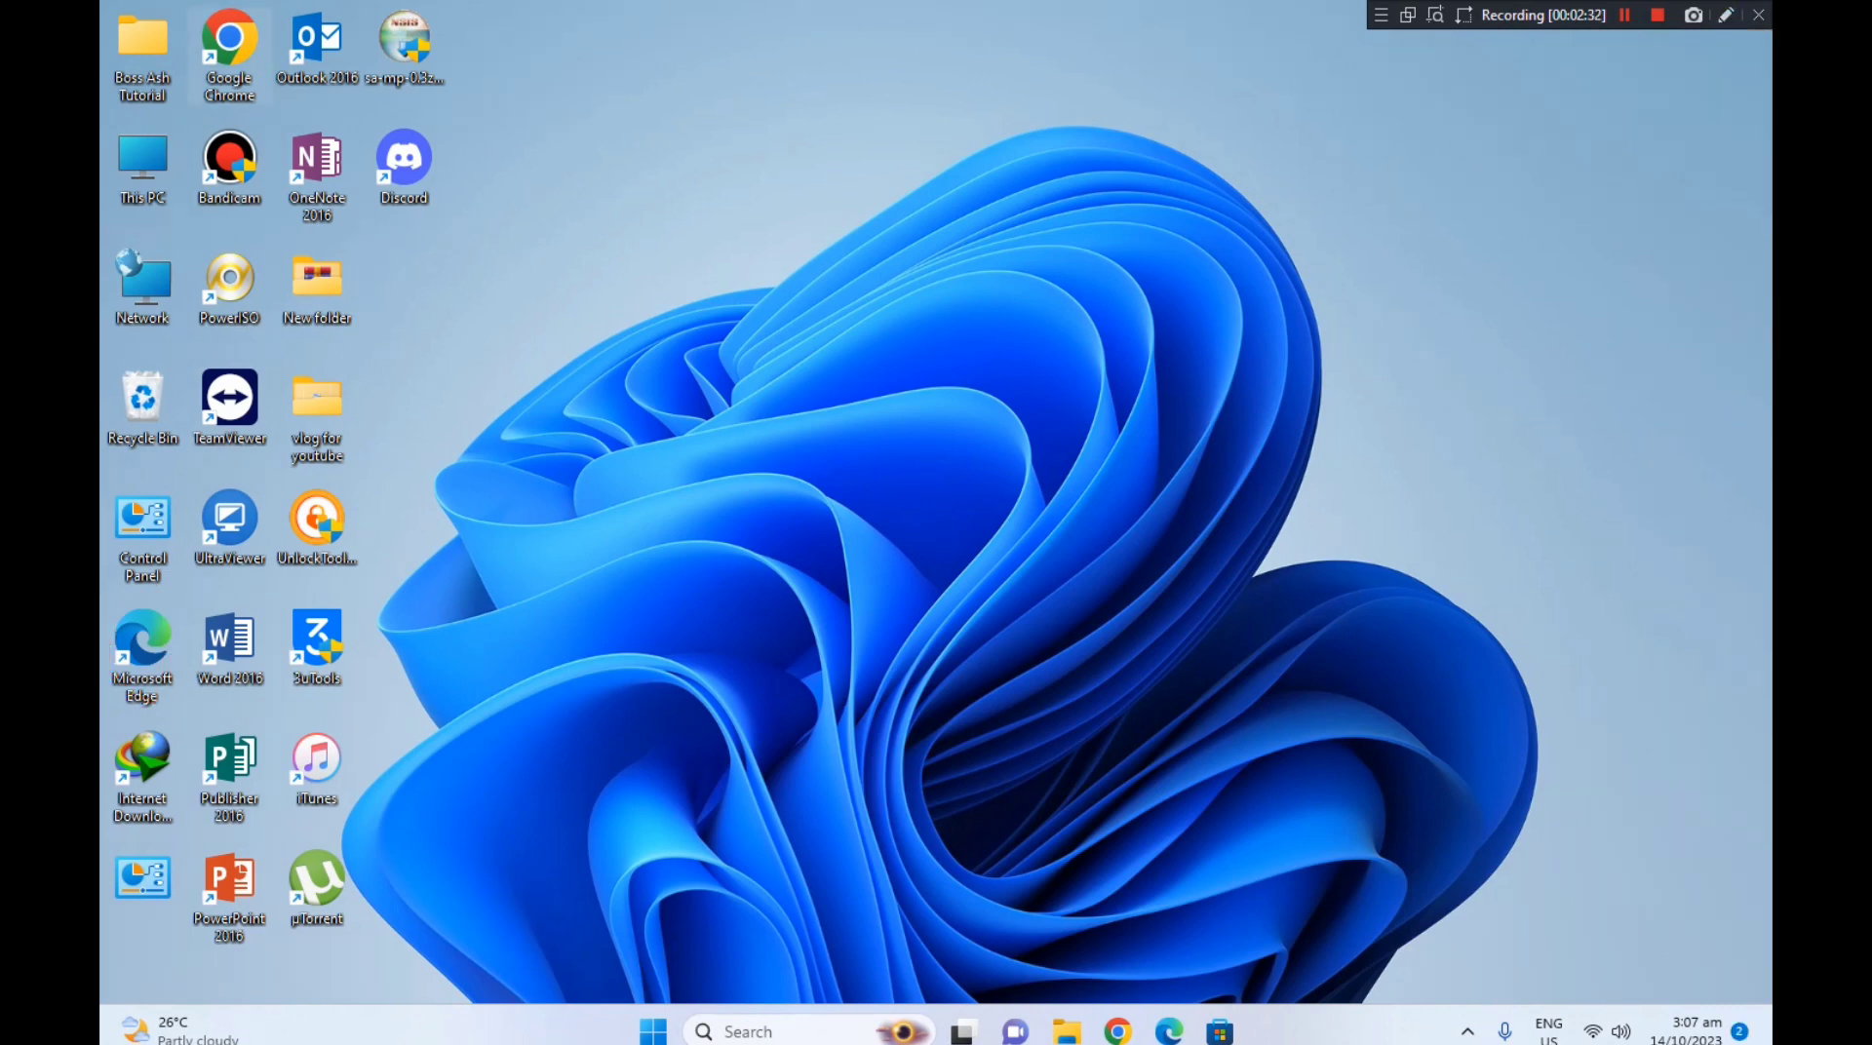
Step: Switch to Google Chrome and search Google for "adsense"
double_click(229, 44)
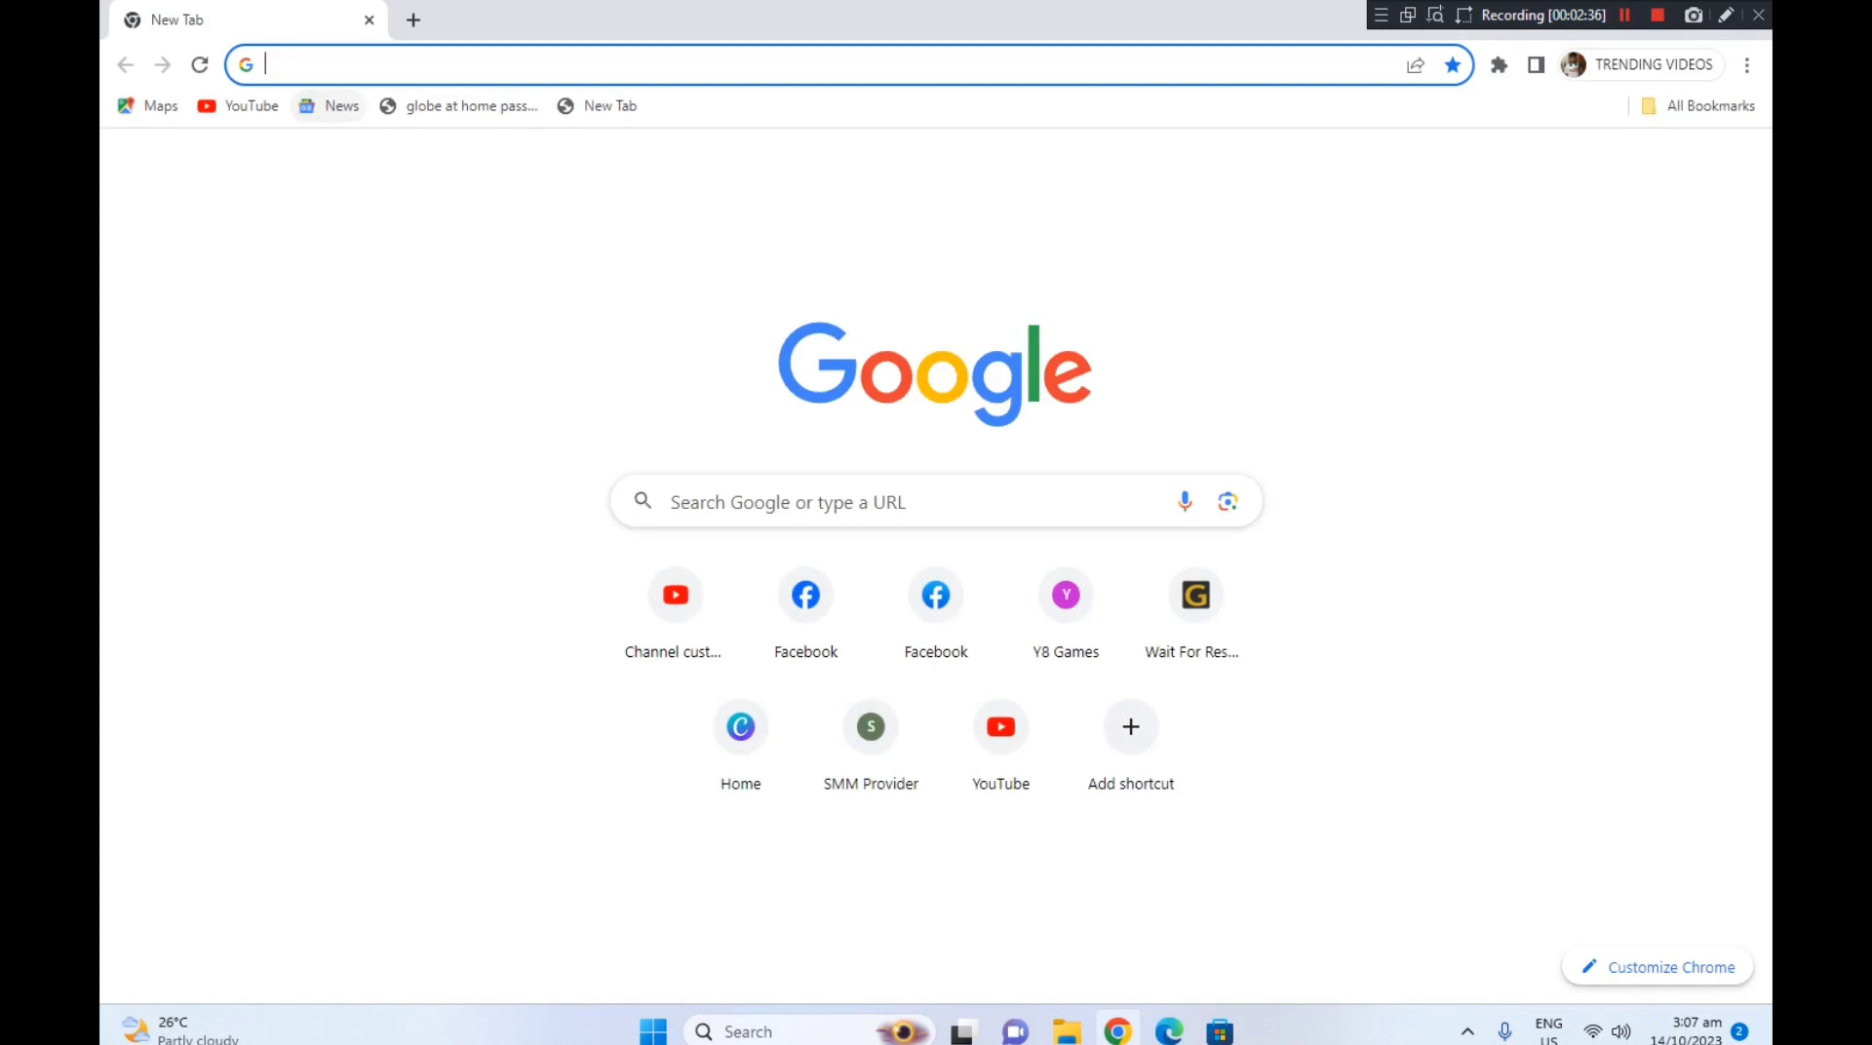
type("adse")
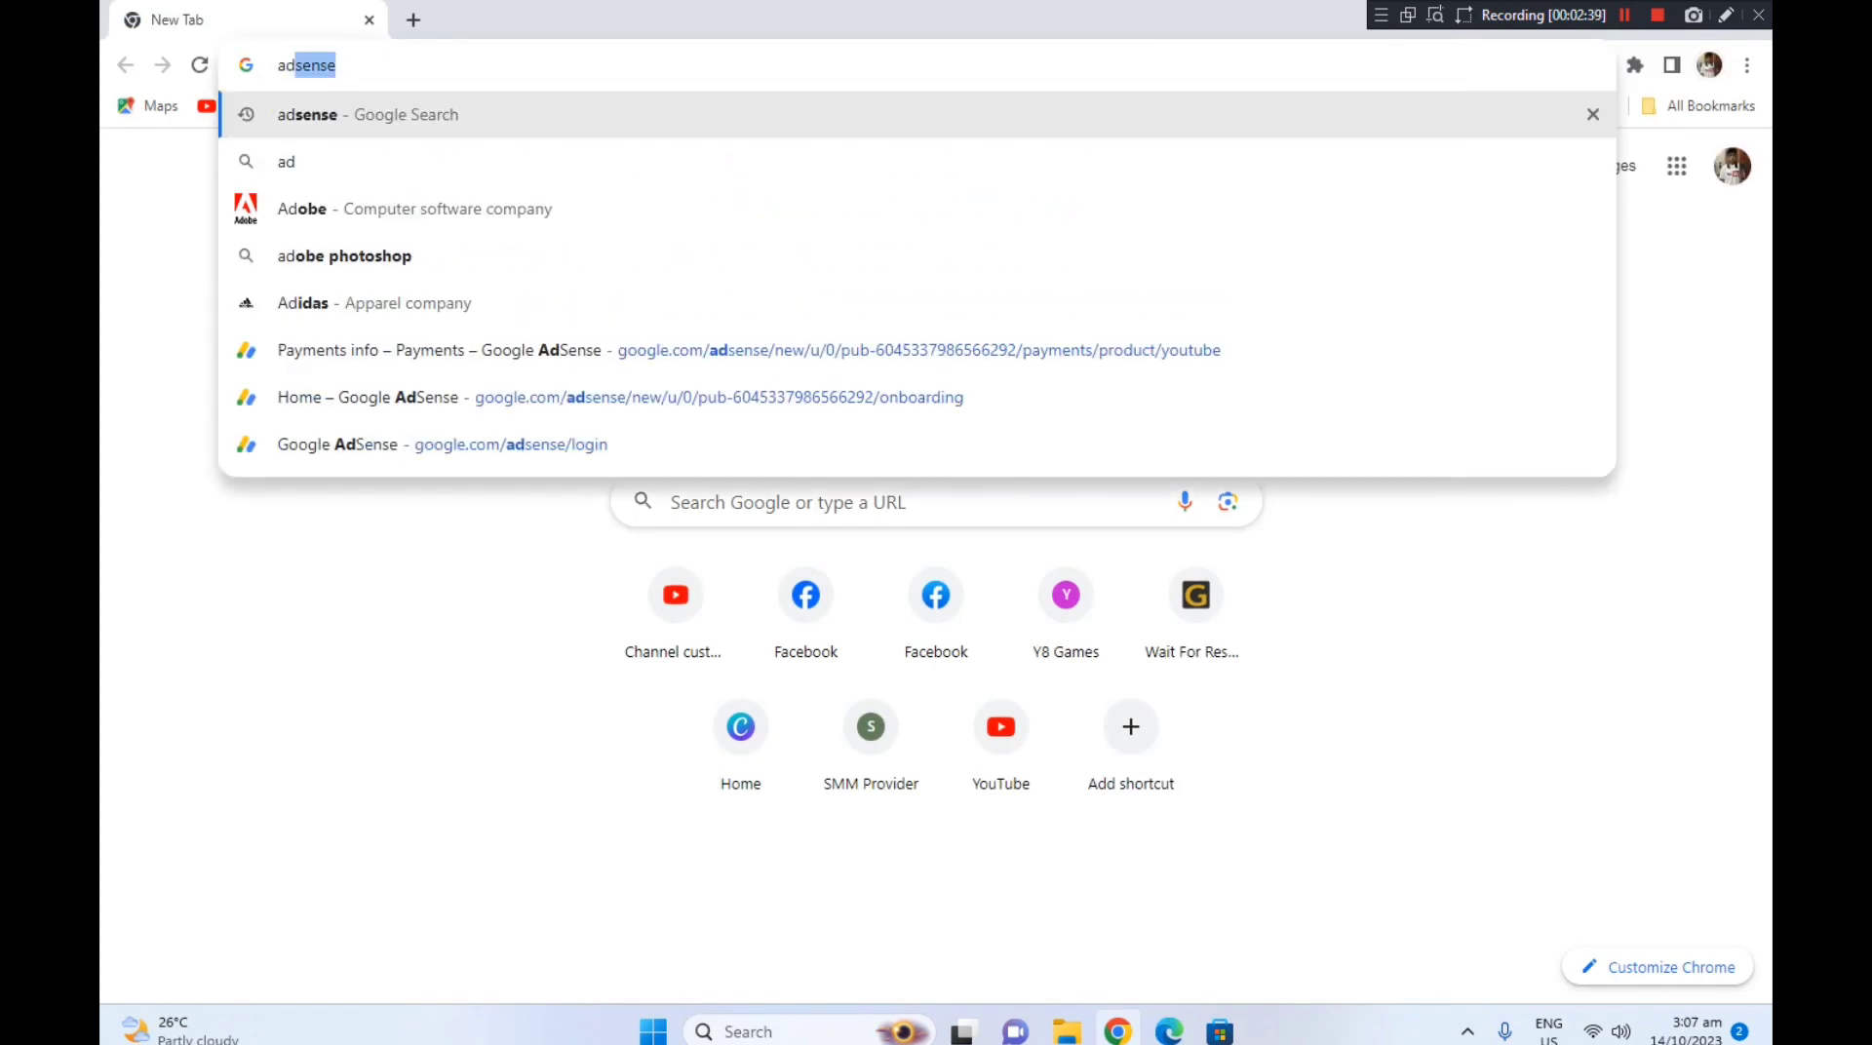
type("nse")
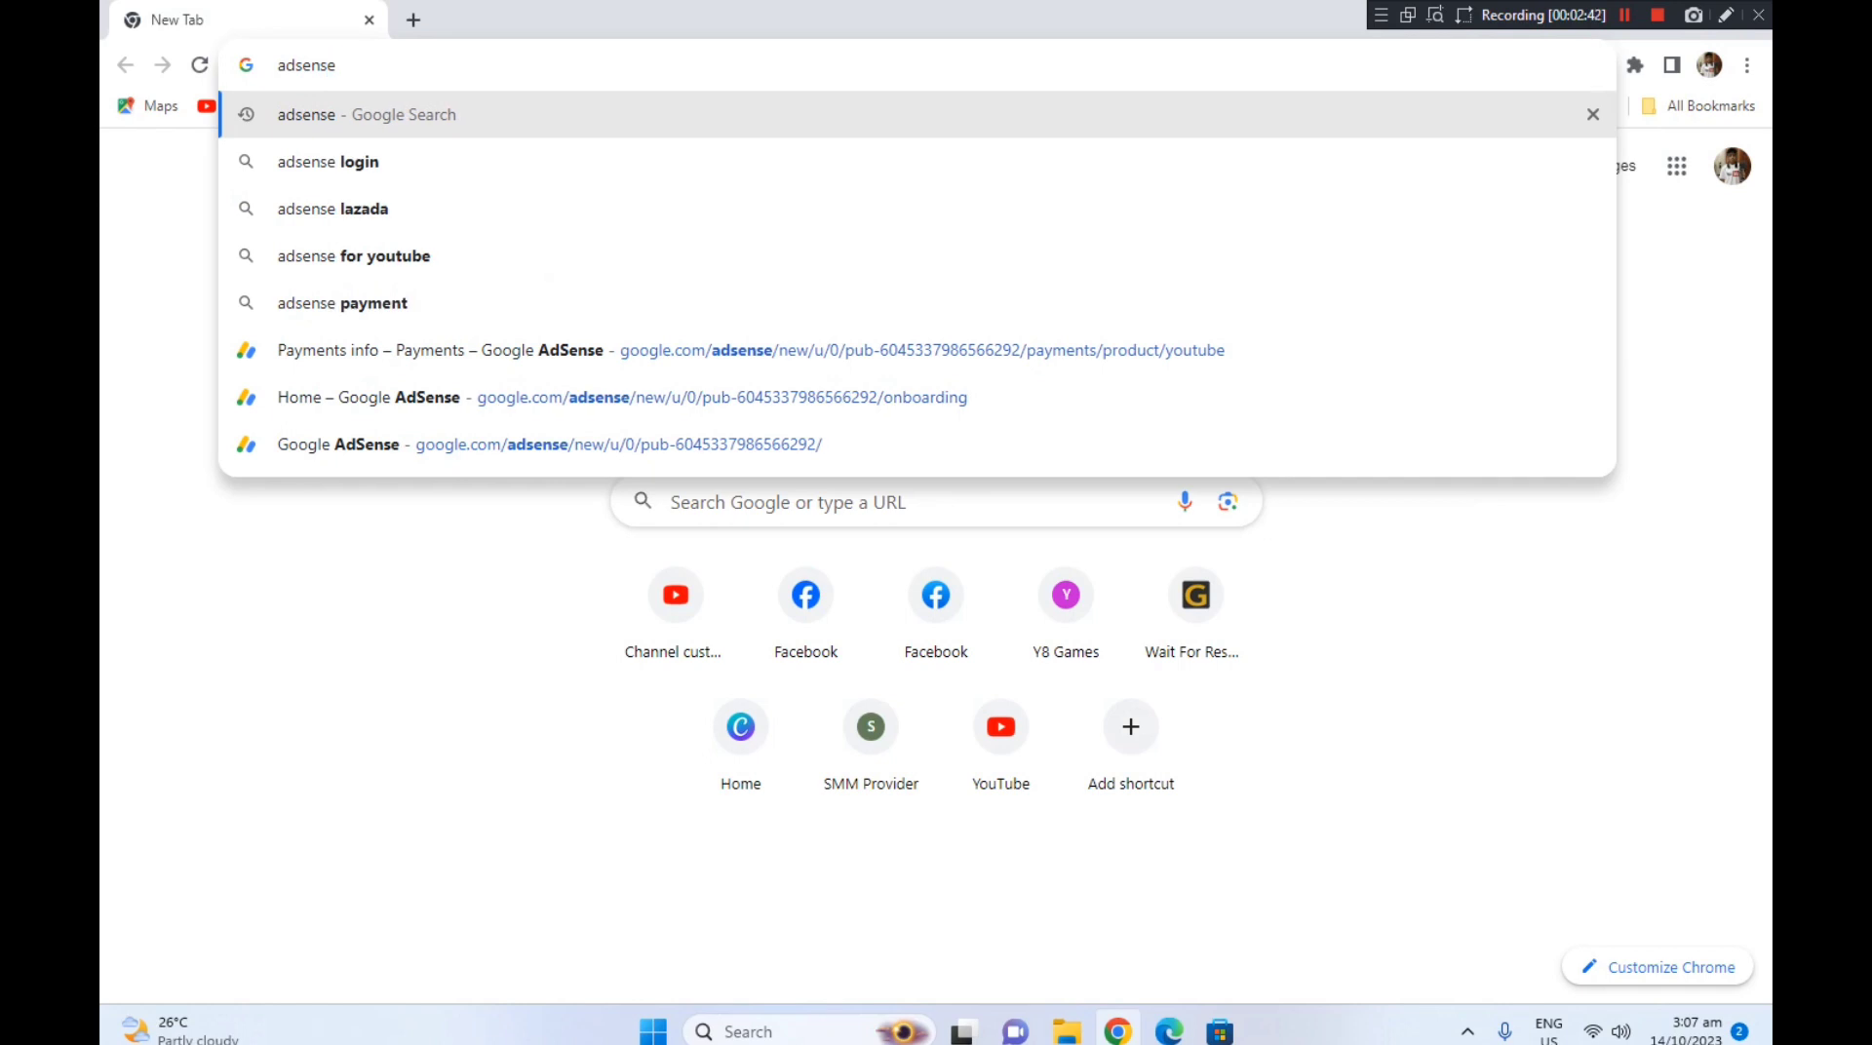
key("Return")
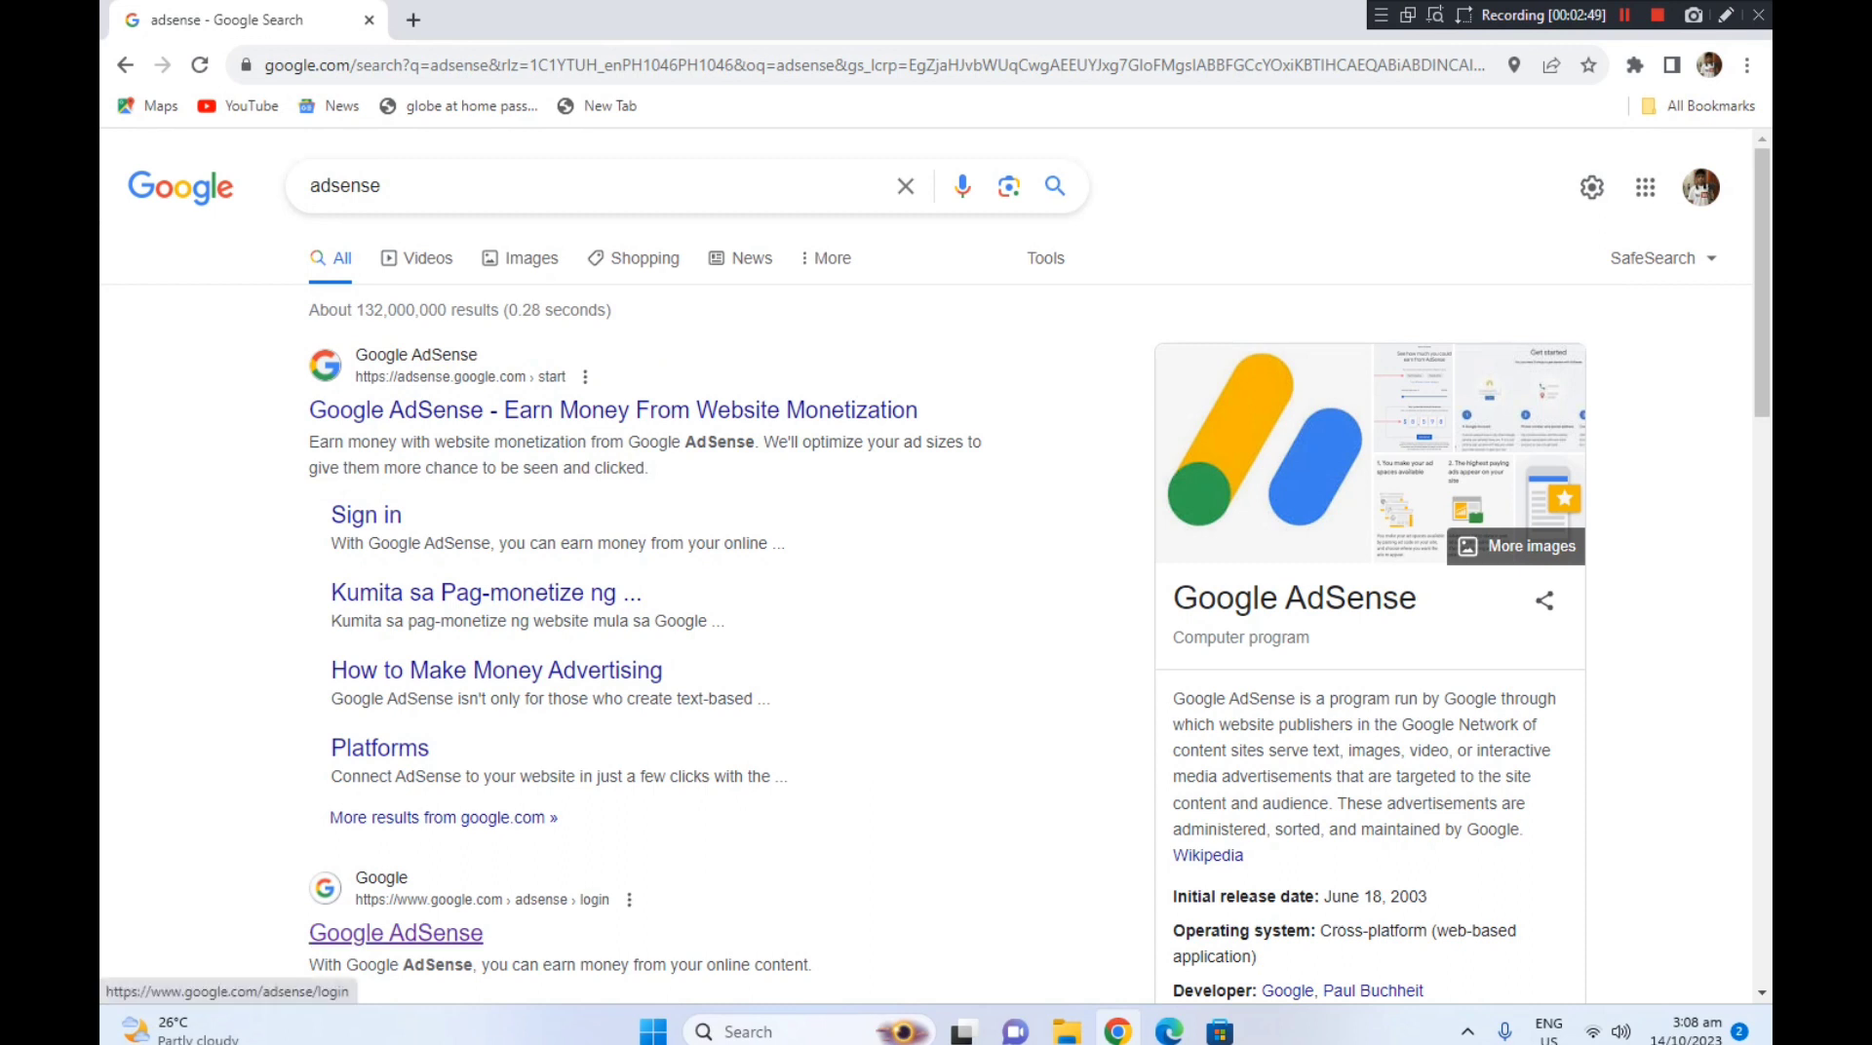
Step: Mark the search query and the Google AdSense login result with the red pen, clearing the marks each time
scroll(396, 933, "down", 1)
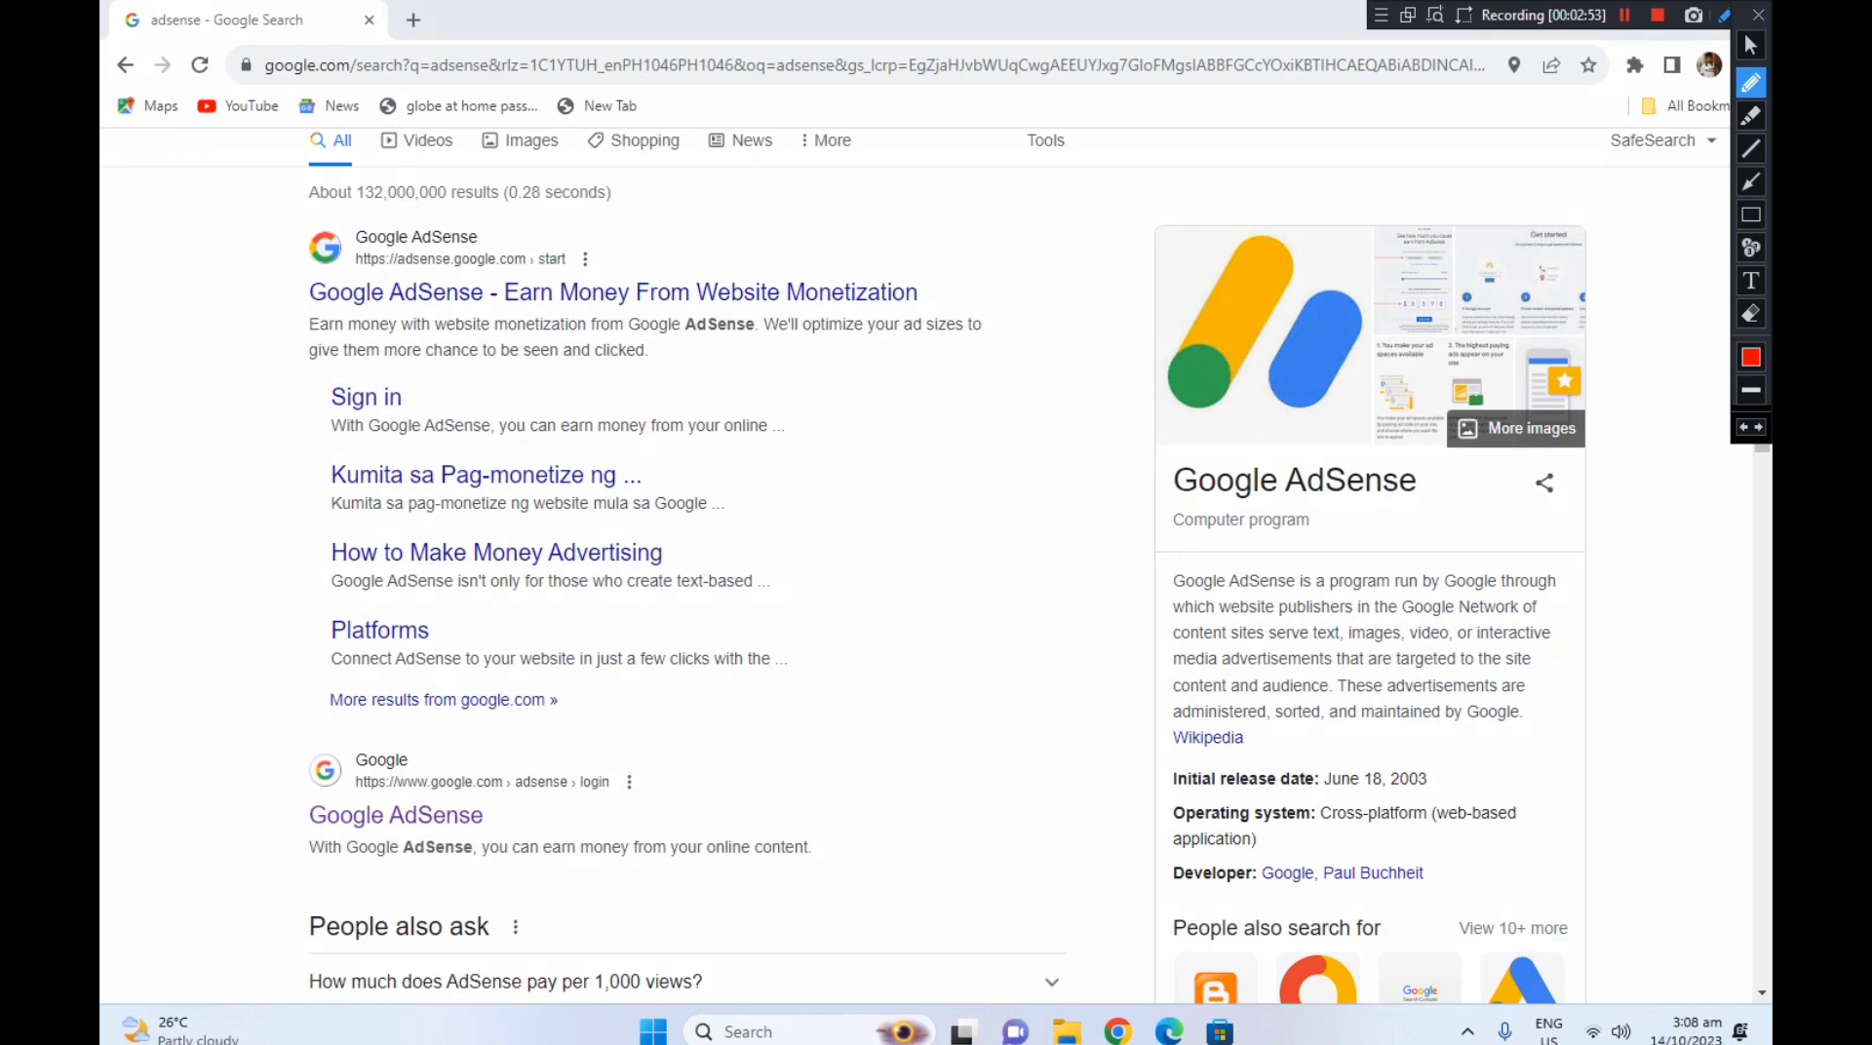
mouse_move(505, 794)
left_mouse_down()
mouse_move(534, 838)
mouse_move(596, 785)
left_mouse_up()
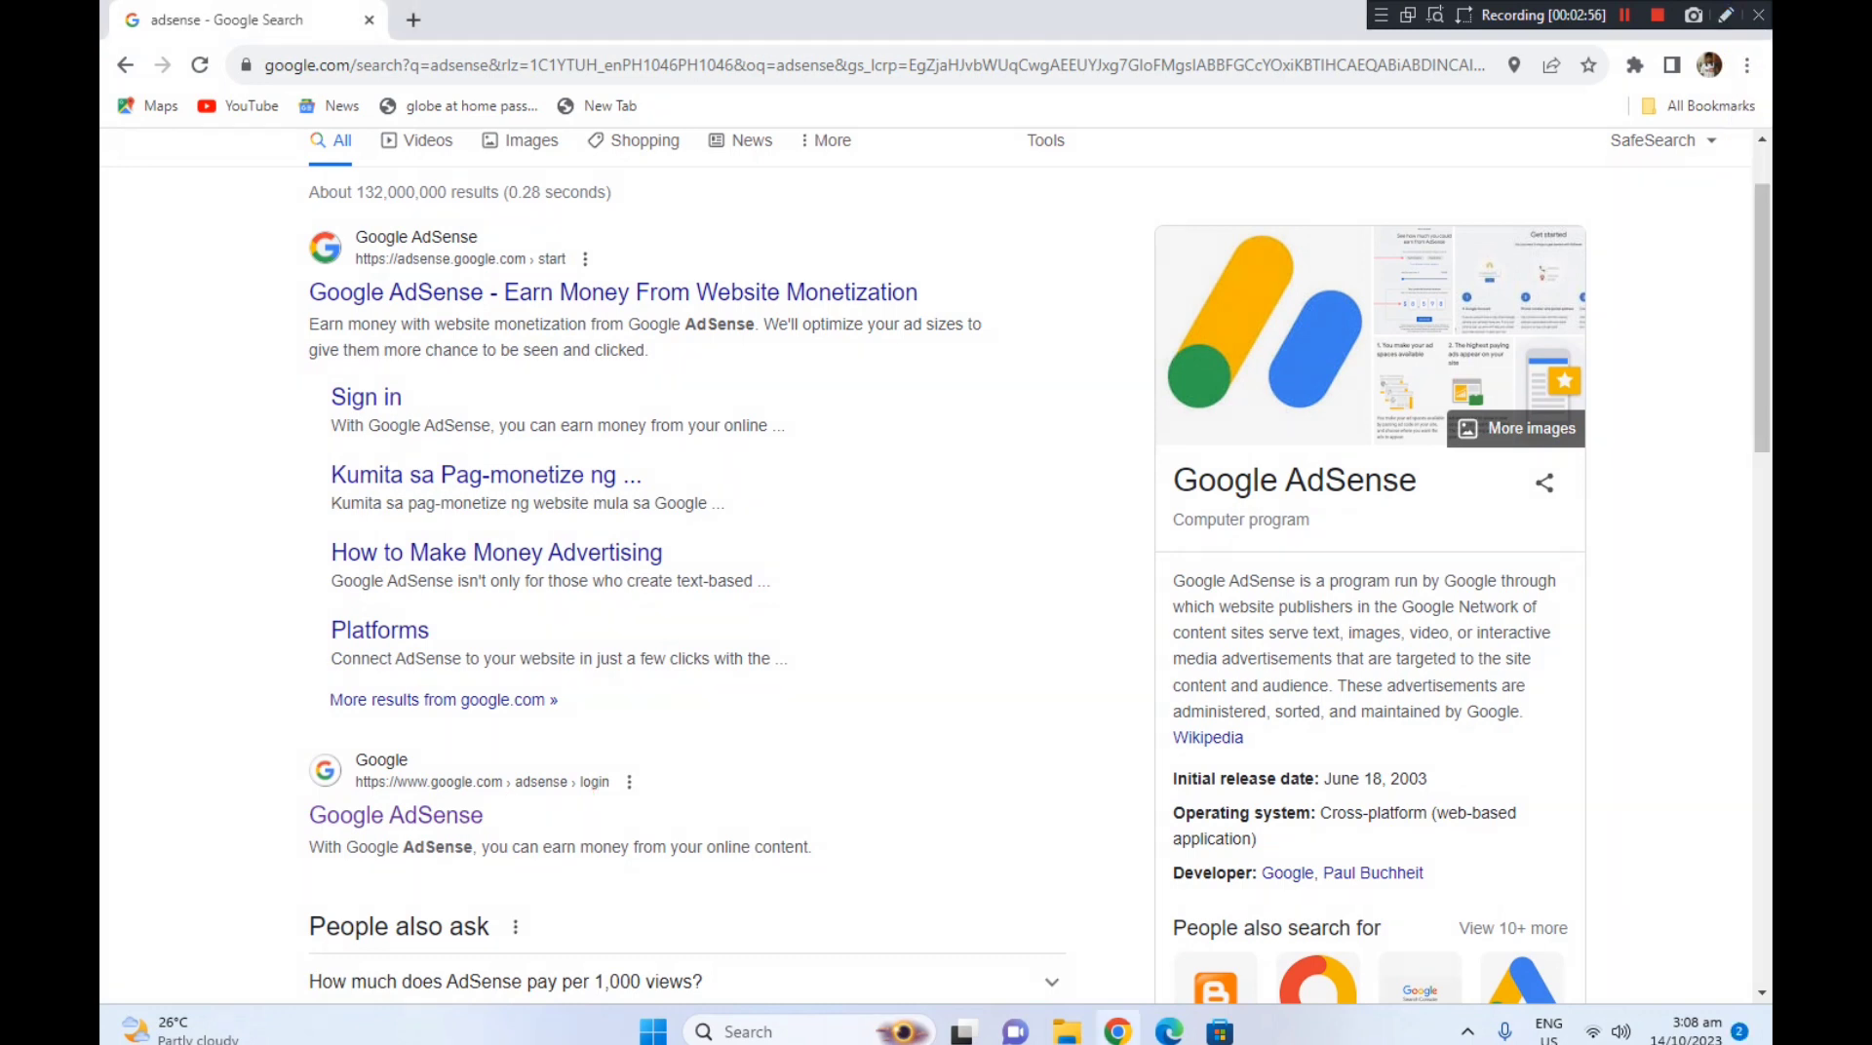
scroll(948, 564, "up", 1)
key("ctrl+alt+d")
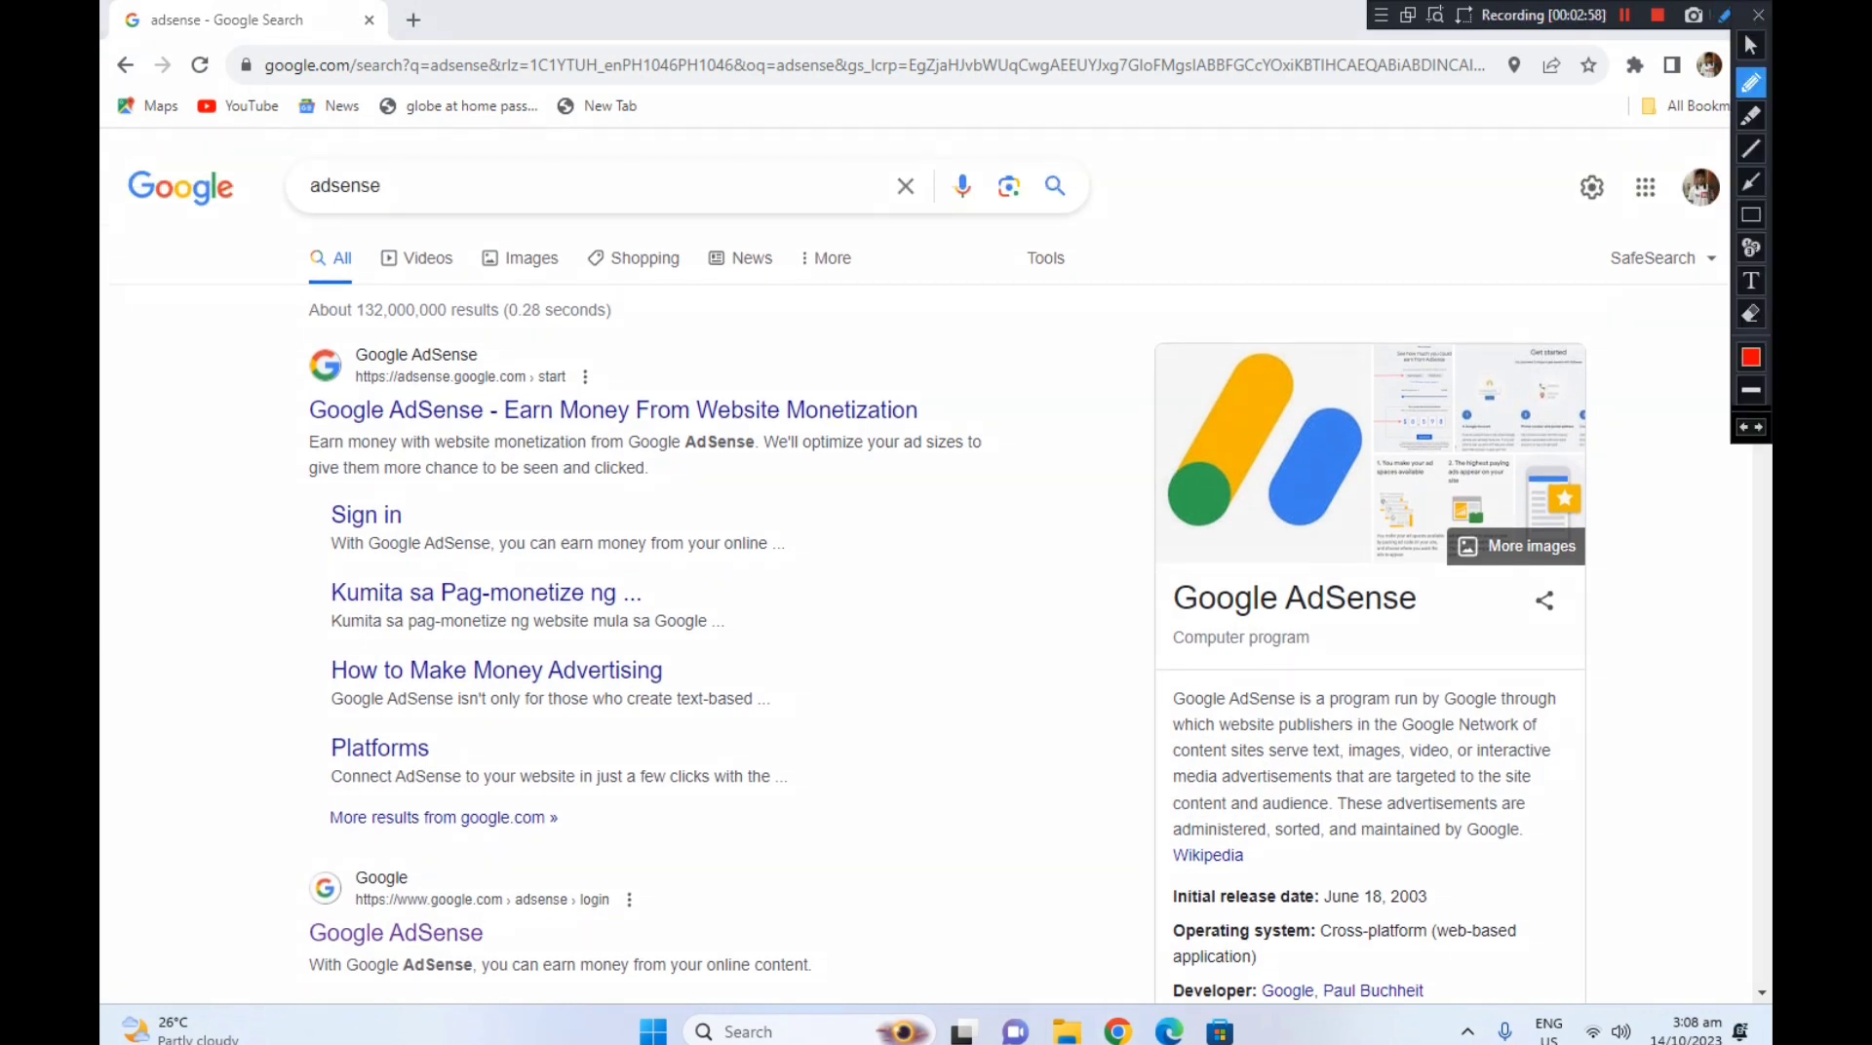
mouse_move(397, 181)
left_mouse_down()
mouse_move(427, 216)
mouse_move(489, 154)
left_mouse_up()
scroll(936, 565, "down", 3)
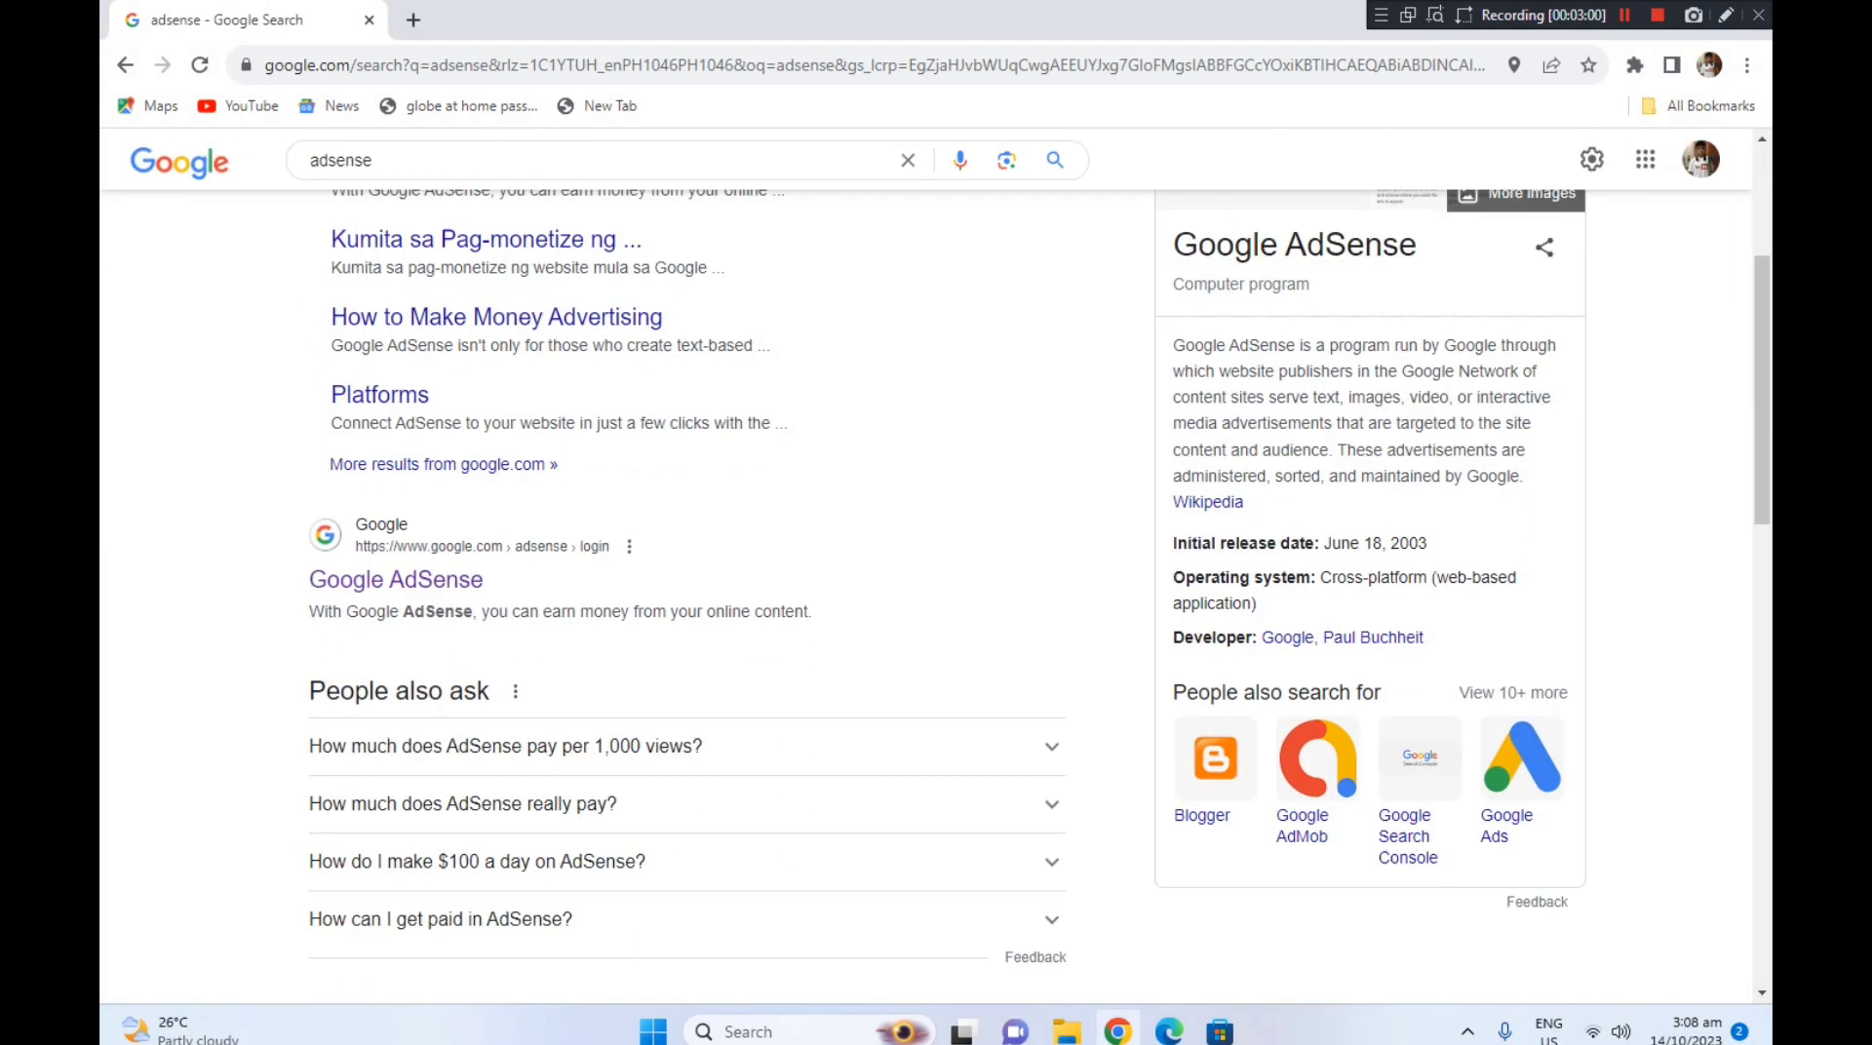
key("ctrl+alt+d")
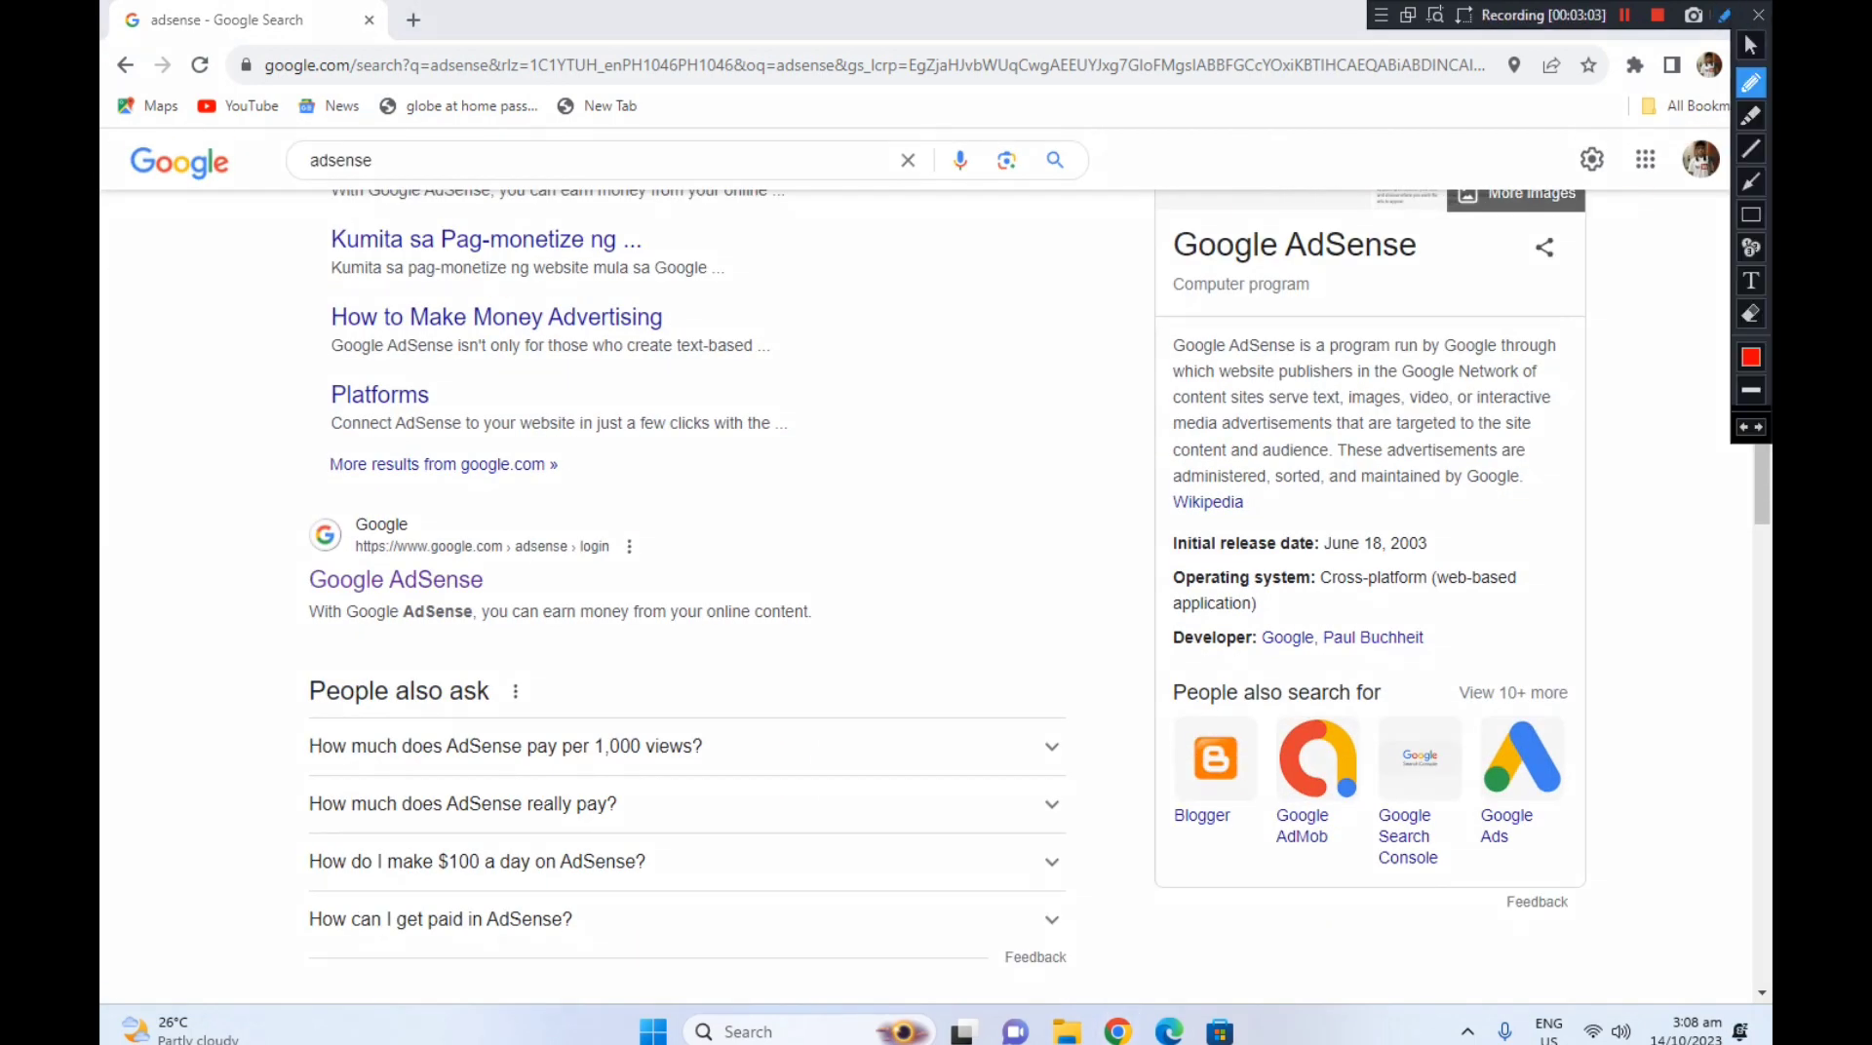
mouse_move(297, 505)
left_mouse_down()
mouse_move(477, 525)
mouse_move(479, 605)
mouse_move(361, 621)
mouse_move(269, 577)
mouse_move(306, 488)
left_mouse_up()
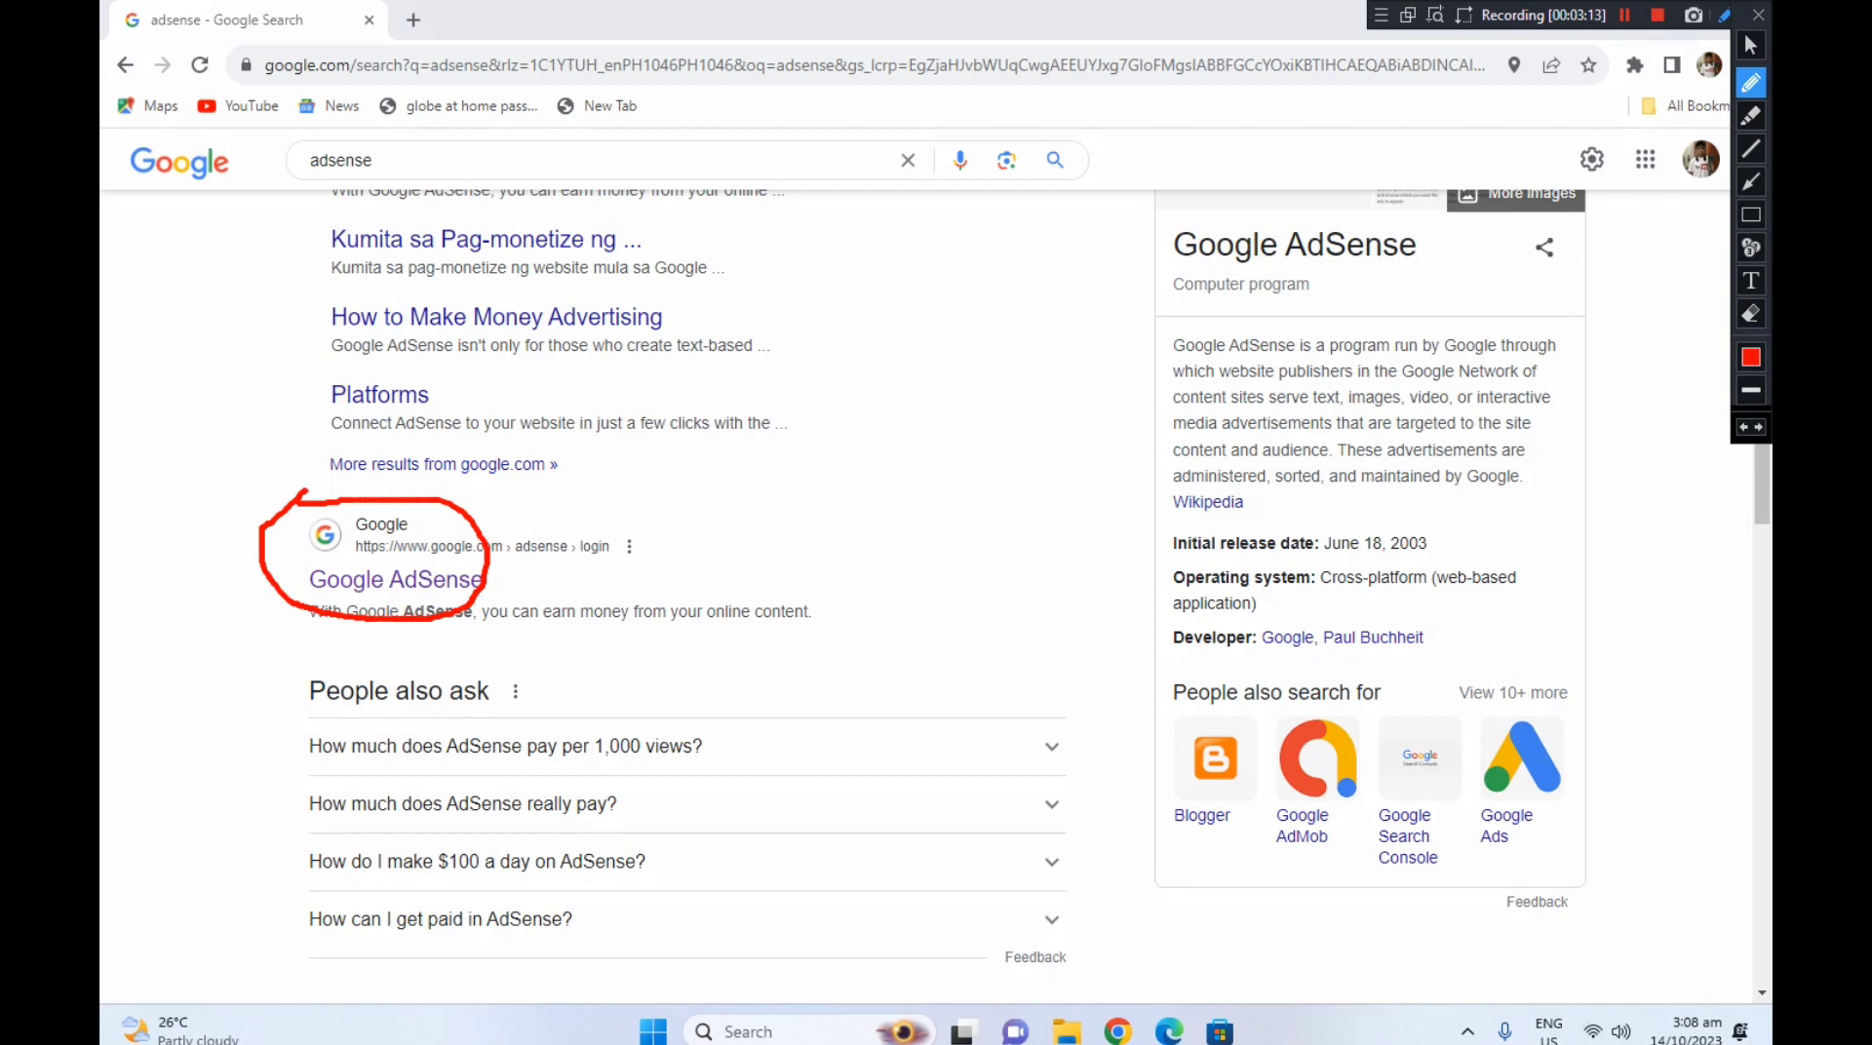
key("Escape")
Step: Open the Google AdSense login result and go to the AdSense for YouTube page
left_click(395, 579)
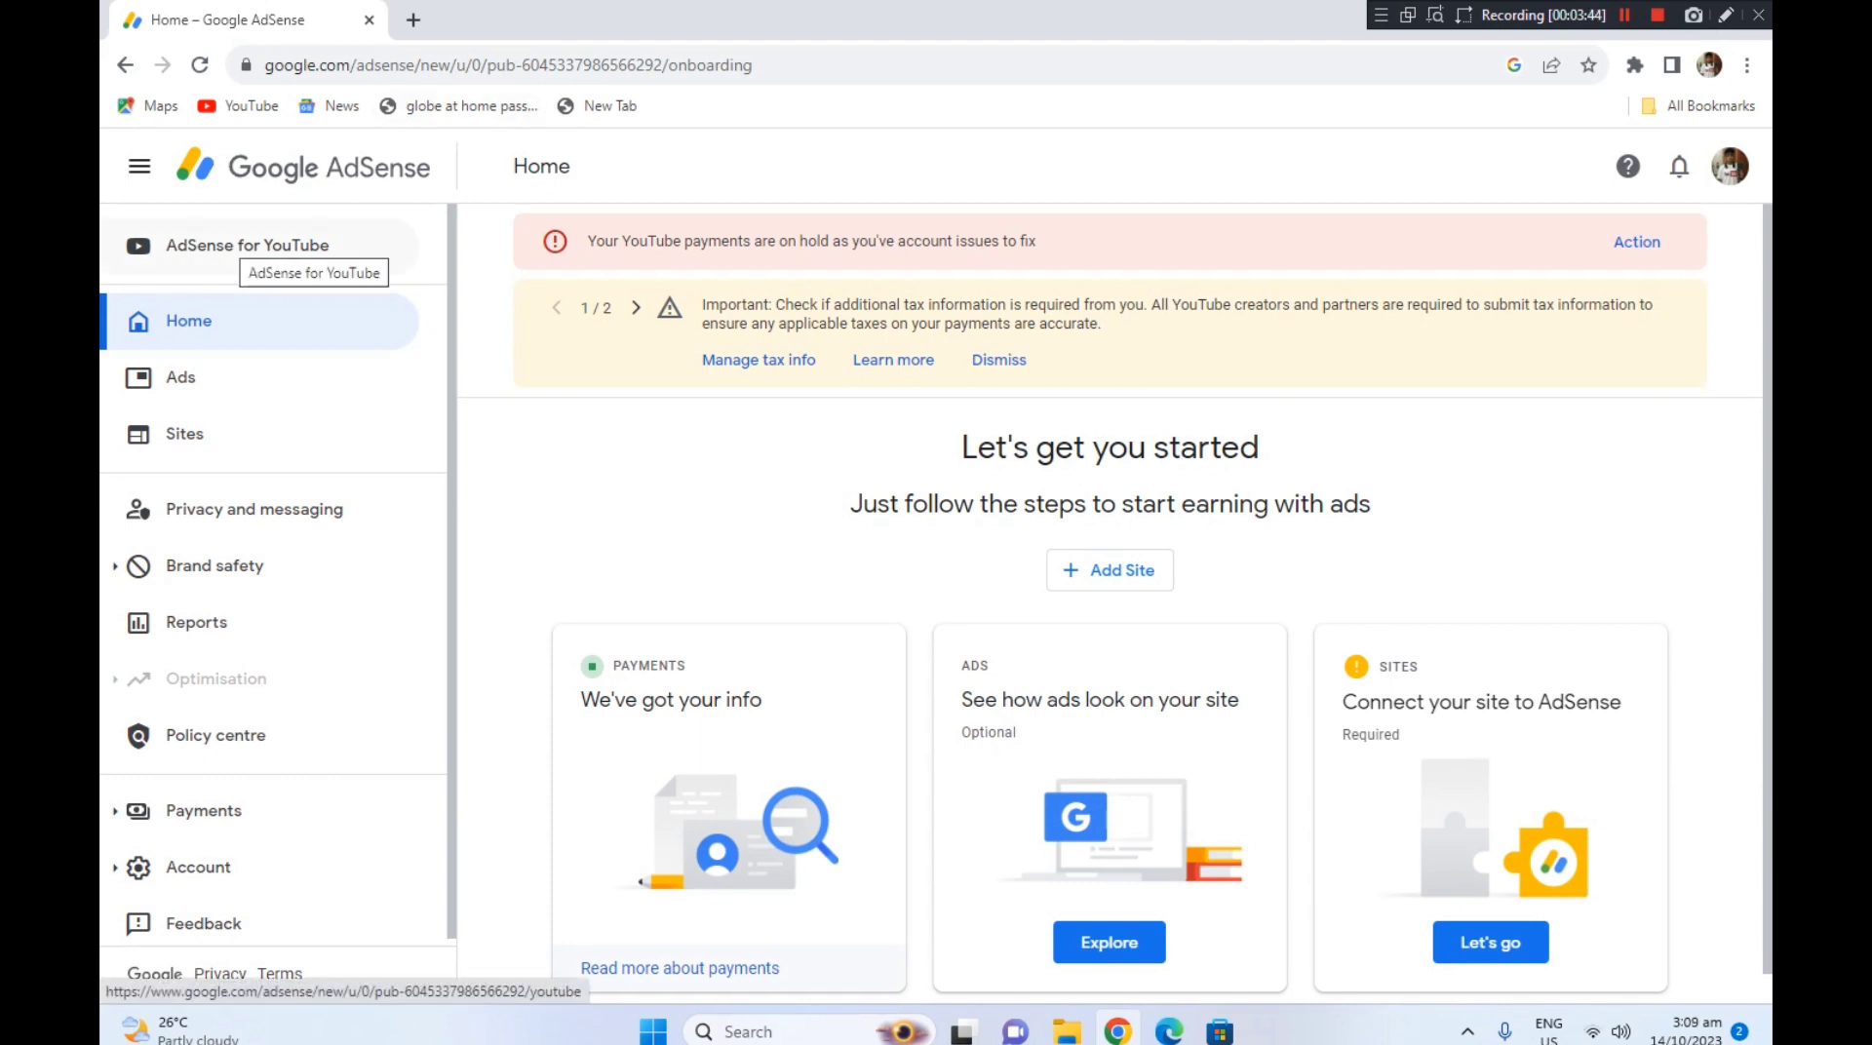
left_click(245, 245)
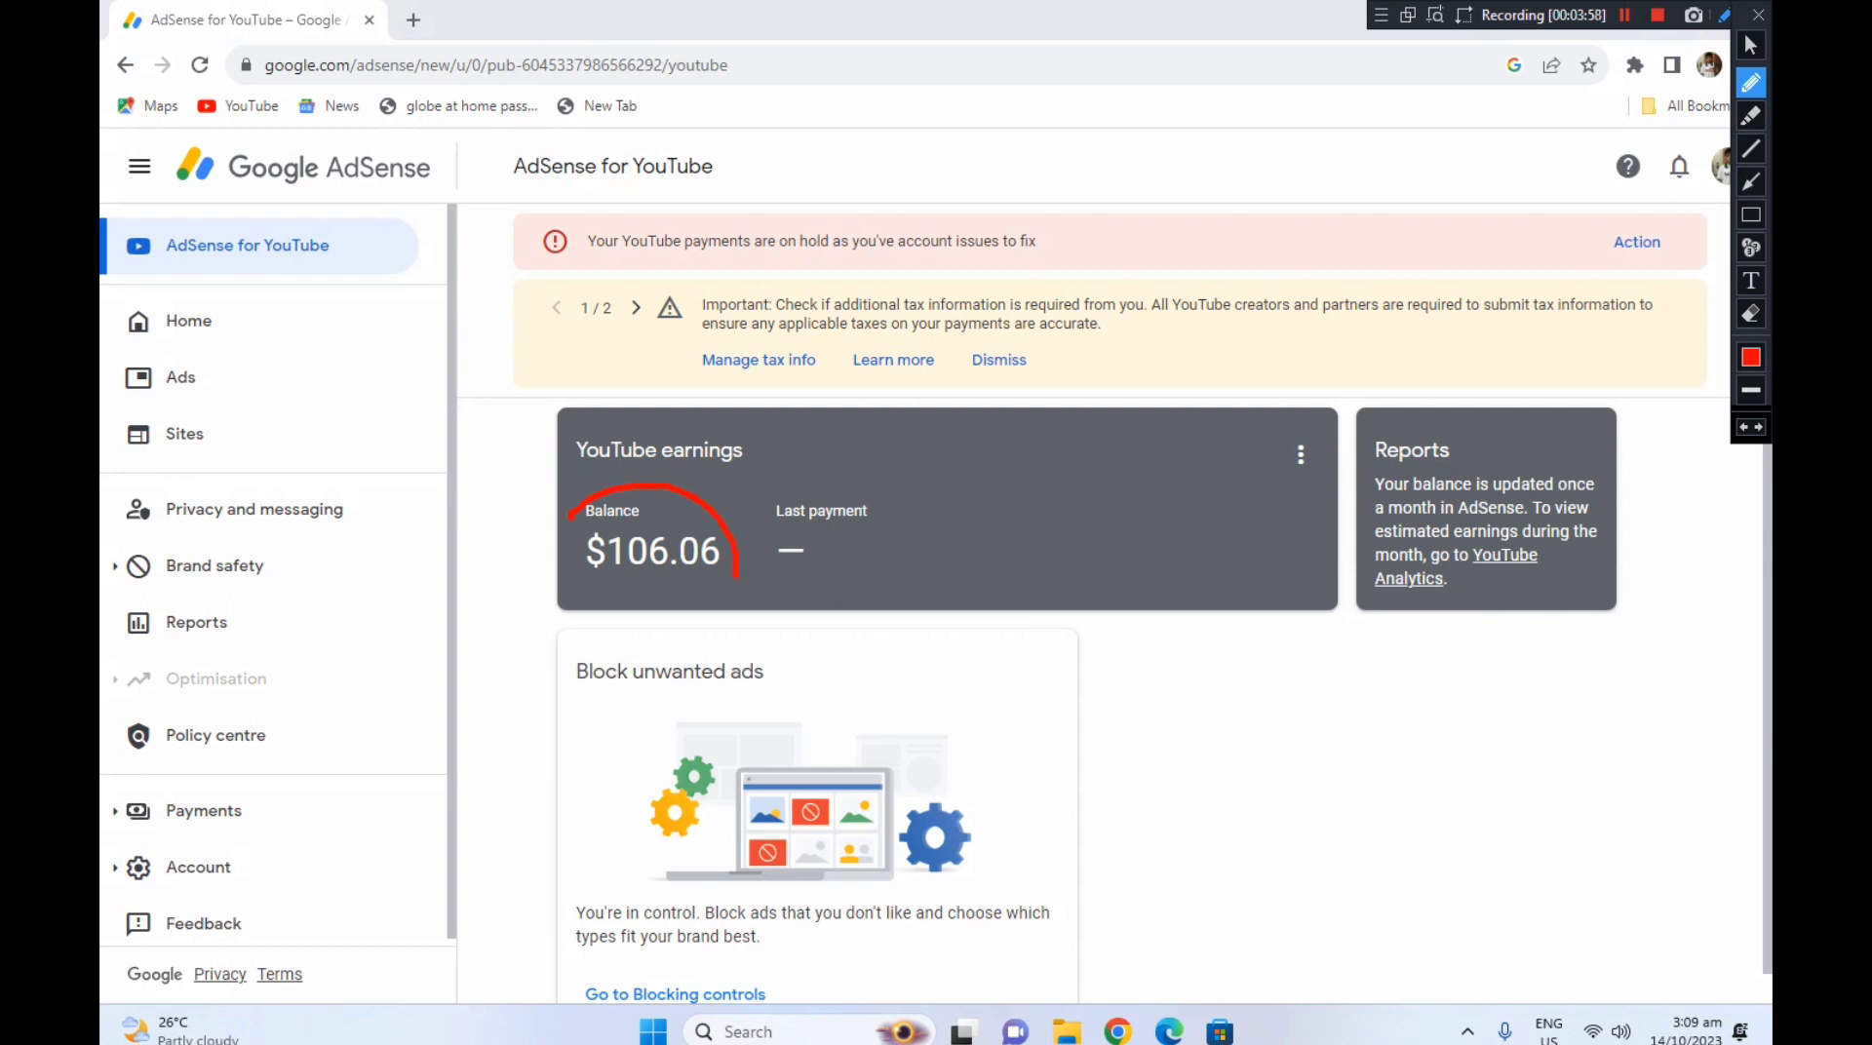
Step: Circle the YouTube earnings balance and mark the Payments entry in red, clearing each mark
mouse_move(736, 573)
left_mouse_down()
mouse_move(648, 630)
mouse_move(584, 611)
mouse_move(529, 526)
mouse_move(556, 510)
left_mouse_up()
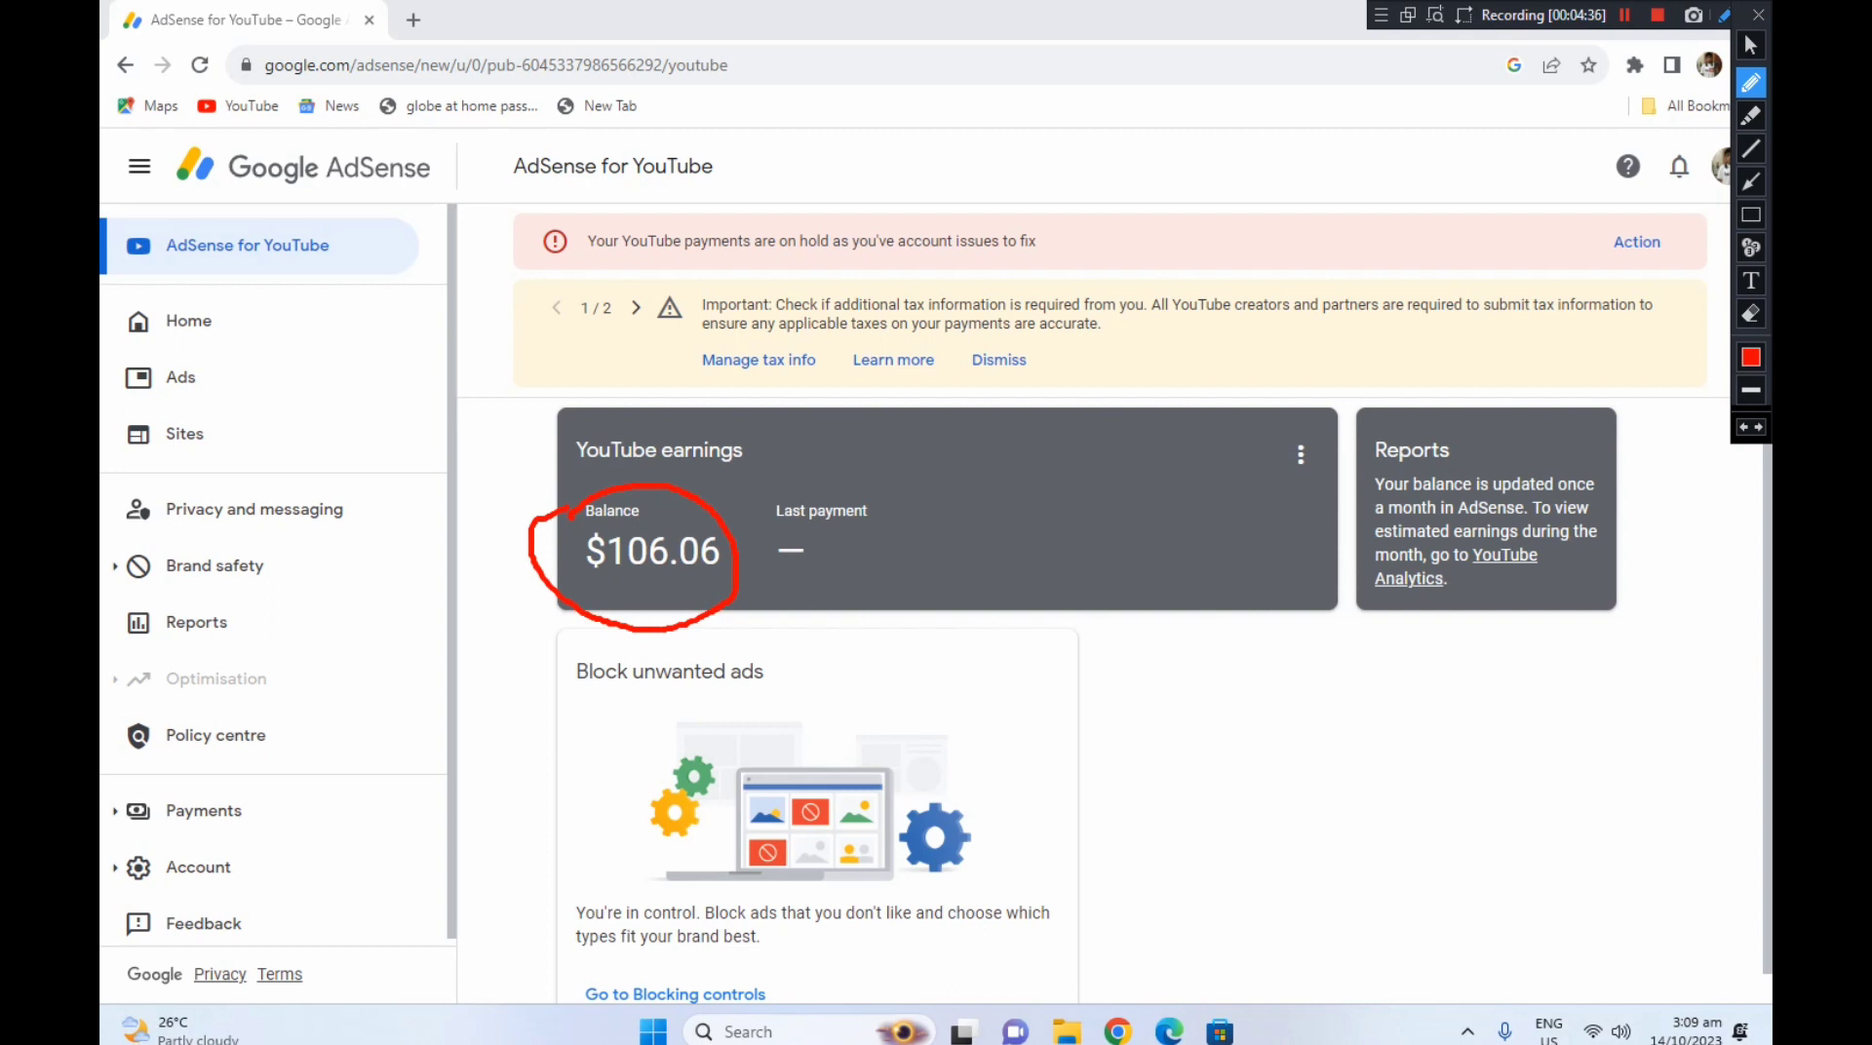
key("Escape")
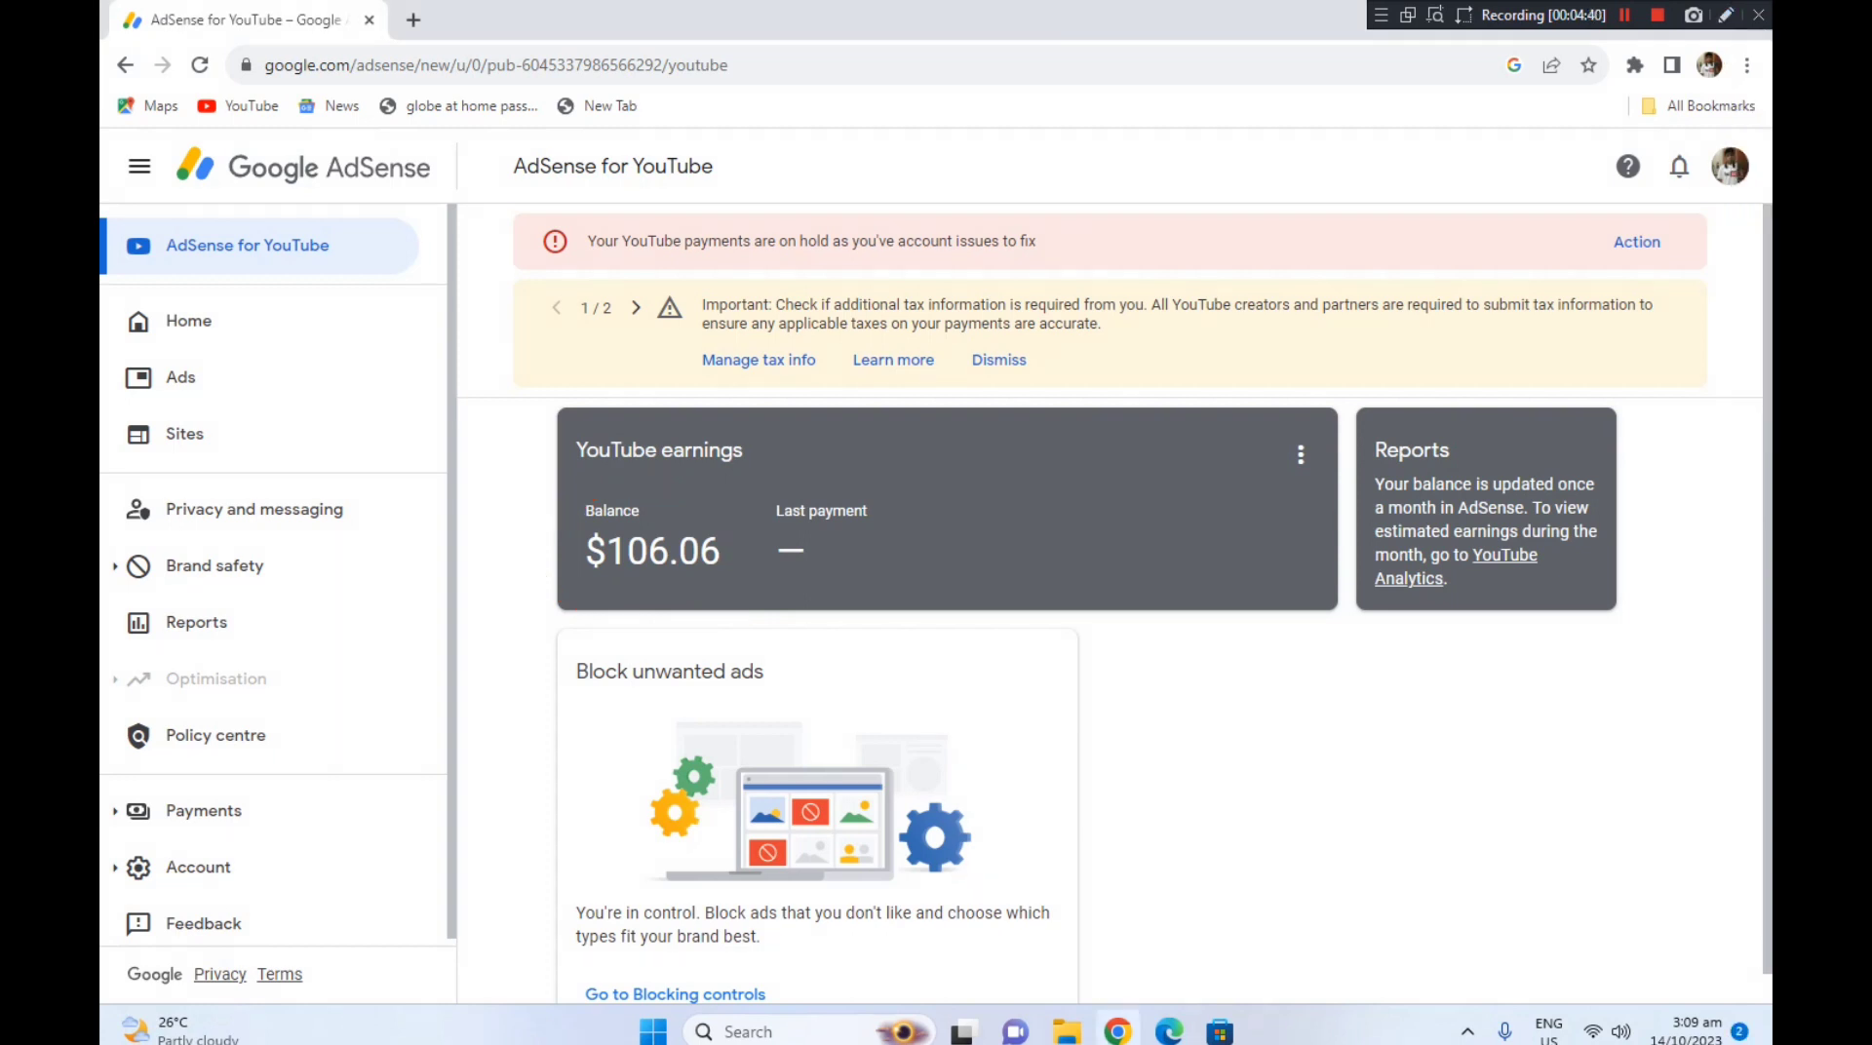
left_click(1725, 14)
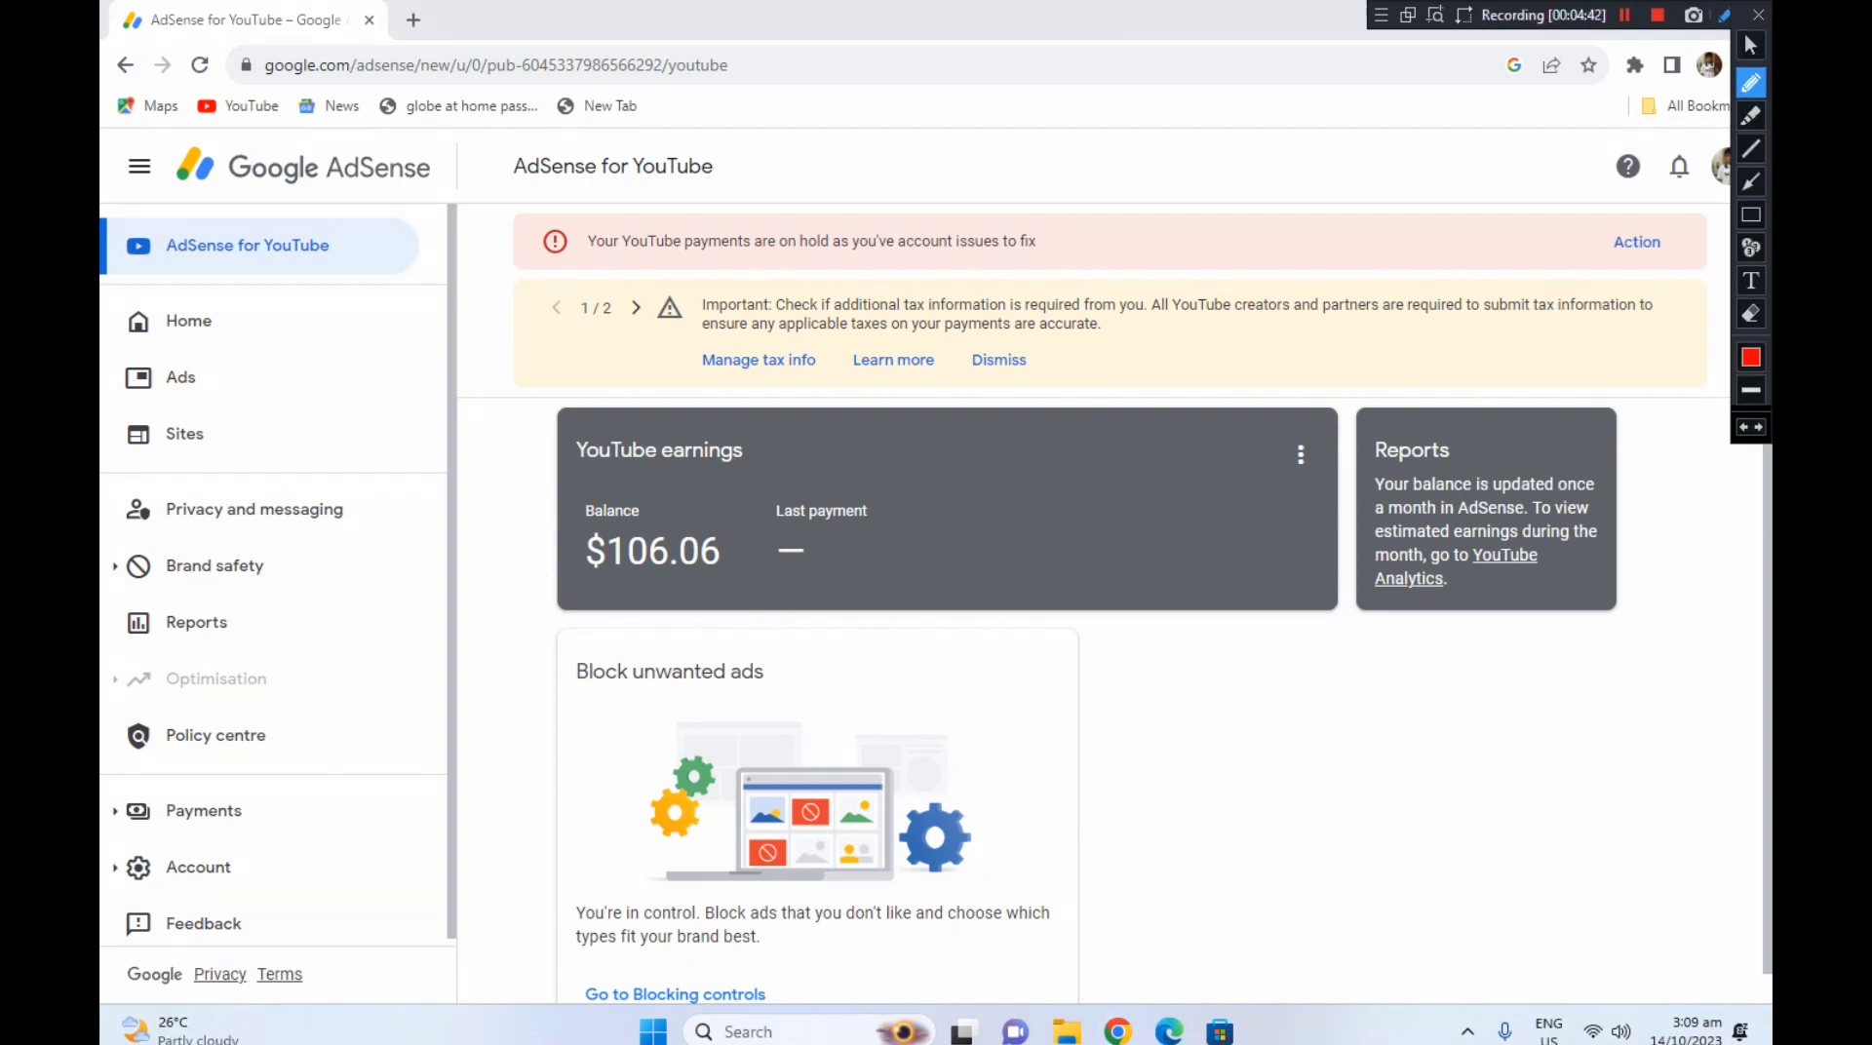
mouse_move(249, 805)
left_mouse_down()
mouse_move(285, 835)
mouse_move(359, 779)
left_mouse_up()
key("Escape")
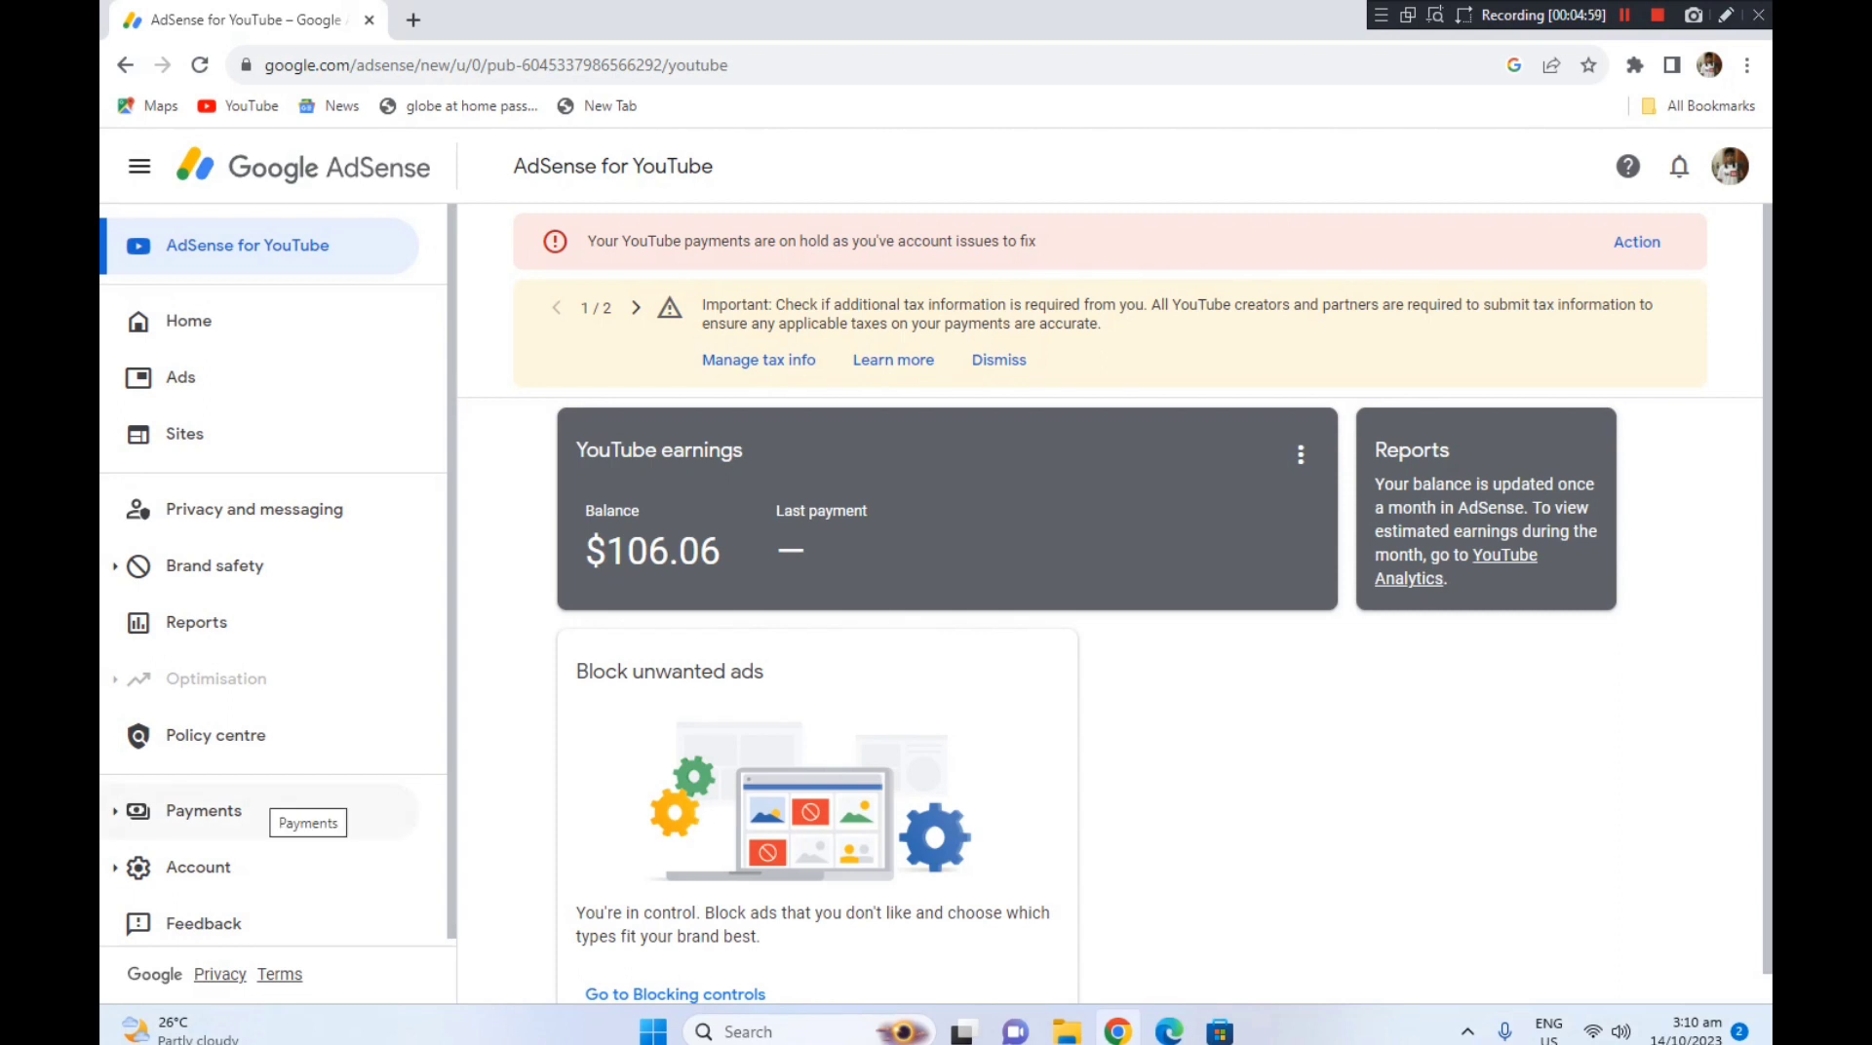
Step: Expand the Payments section, tick Payments and Payments info in red, and open the Payments info page
left_click(278, 808)
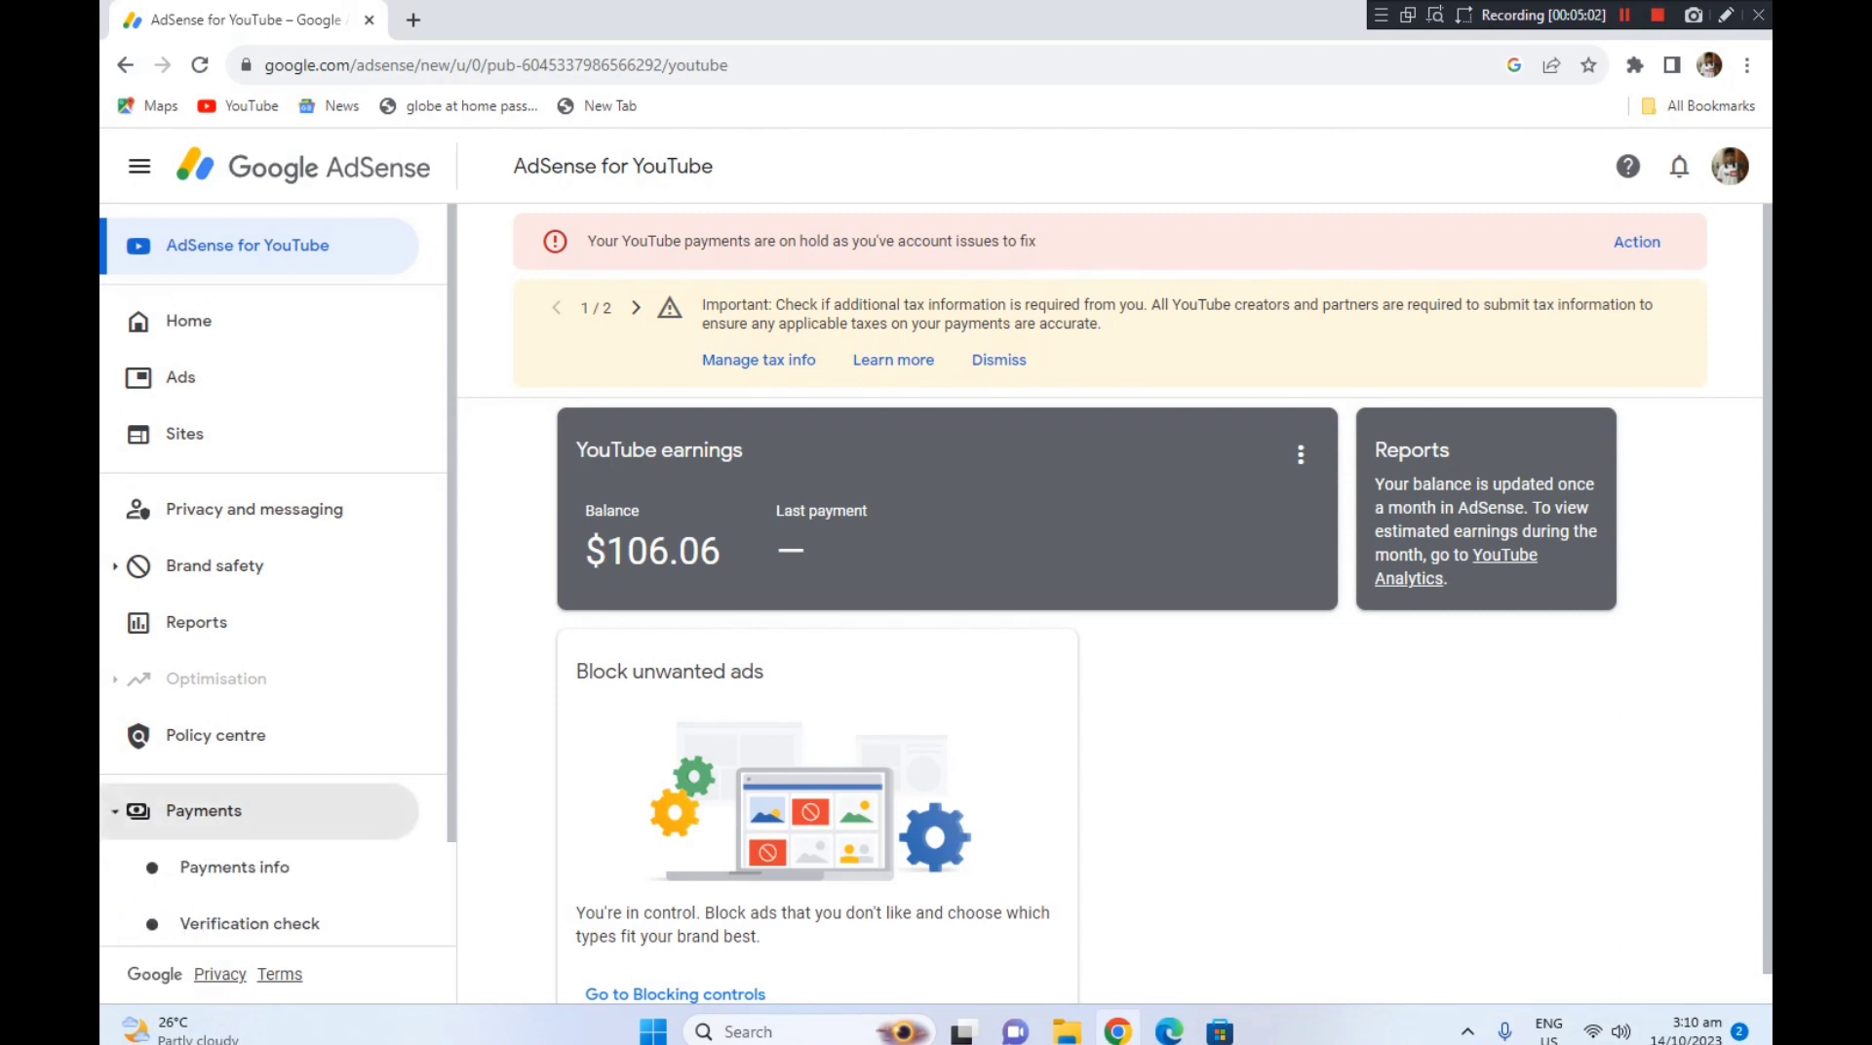
scroll(277, 805, "down", 1)
key("ctrl+alt+e")
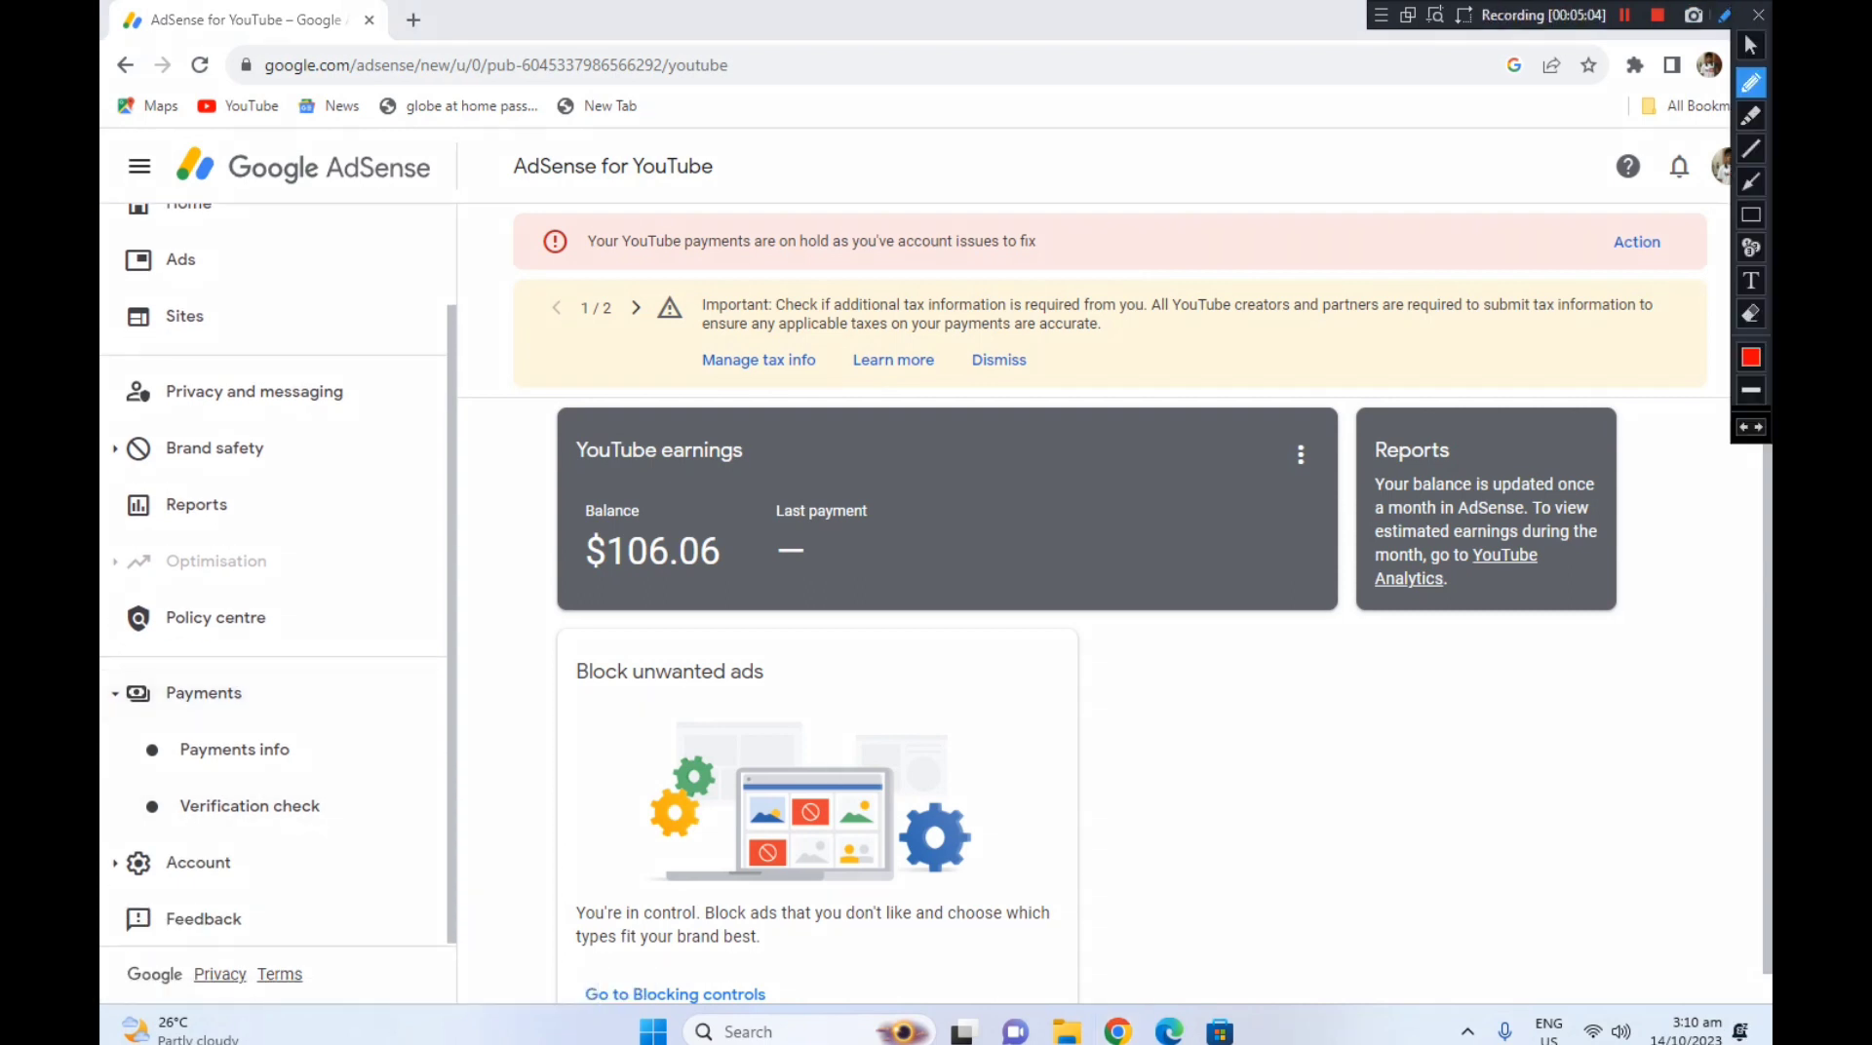
mouse_move(268, 682)
left_mouse_down()
mouse_move(288, 693)
mouse_move(378, 646)
left_mouse_up()
left_click_drag(303, 750, 378, 733)
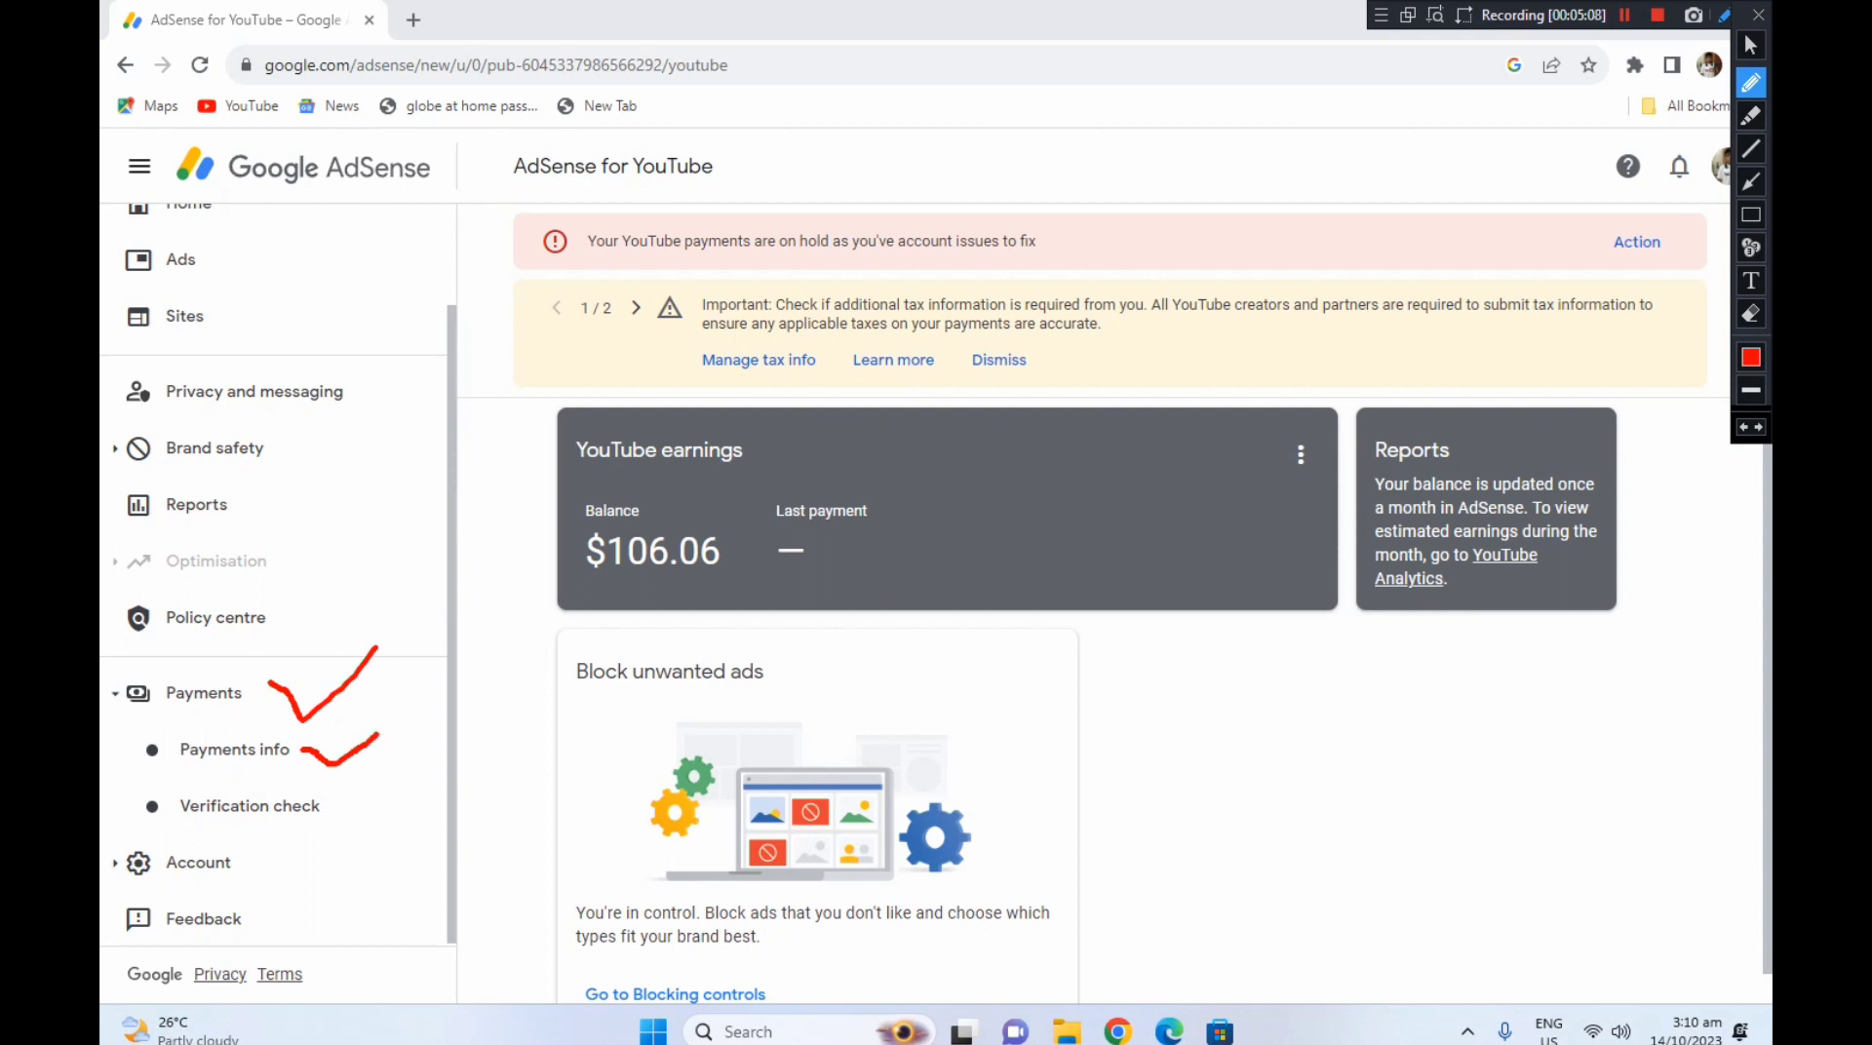
left_click(234, 749)
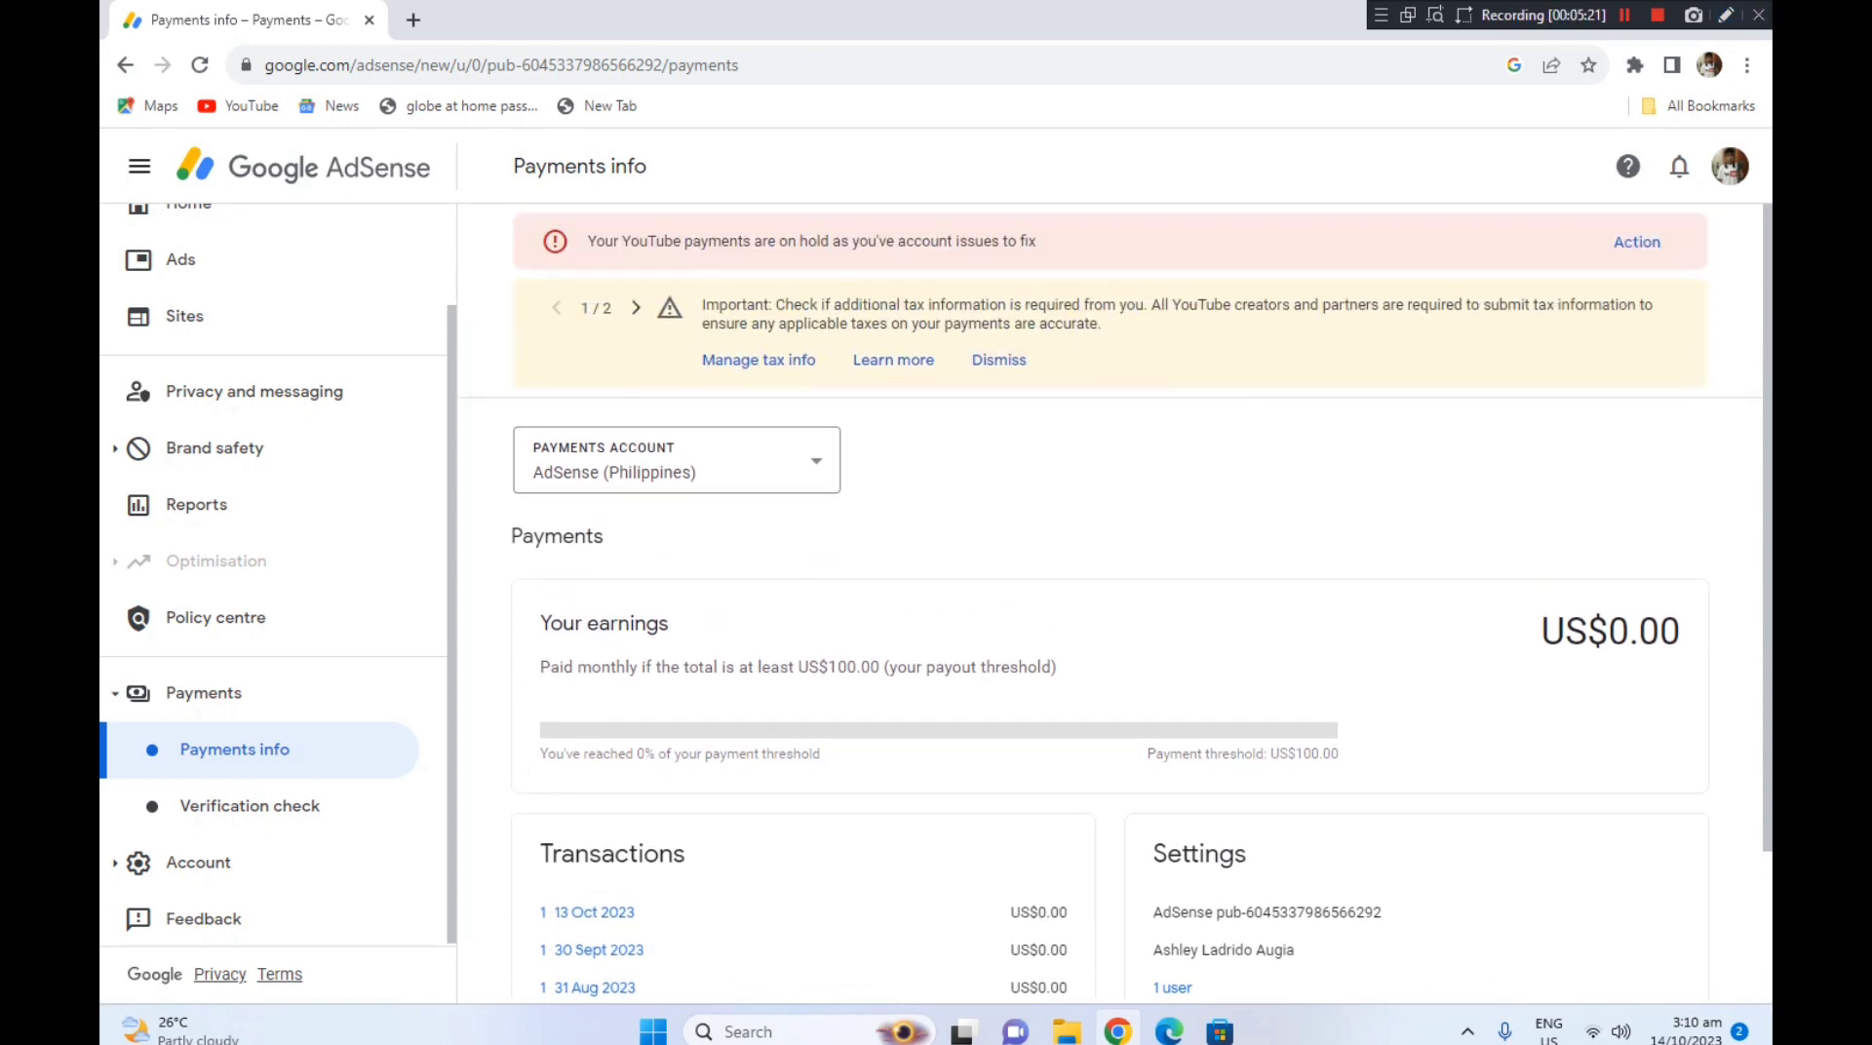
Step: Circle the payments account selector in red, clear the mark, and switch the account to YouTube (Philippines)
scroll(1111, 604, "down", 2)
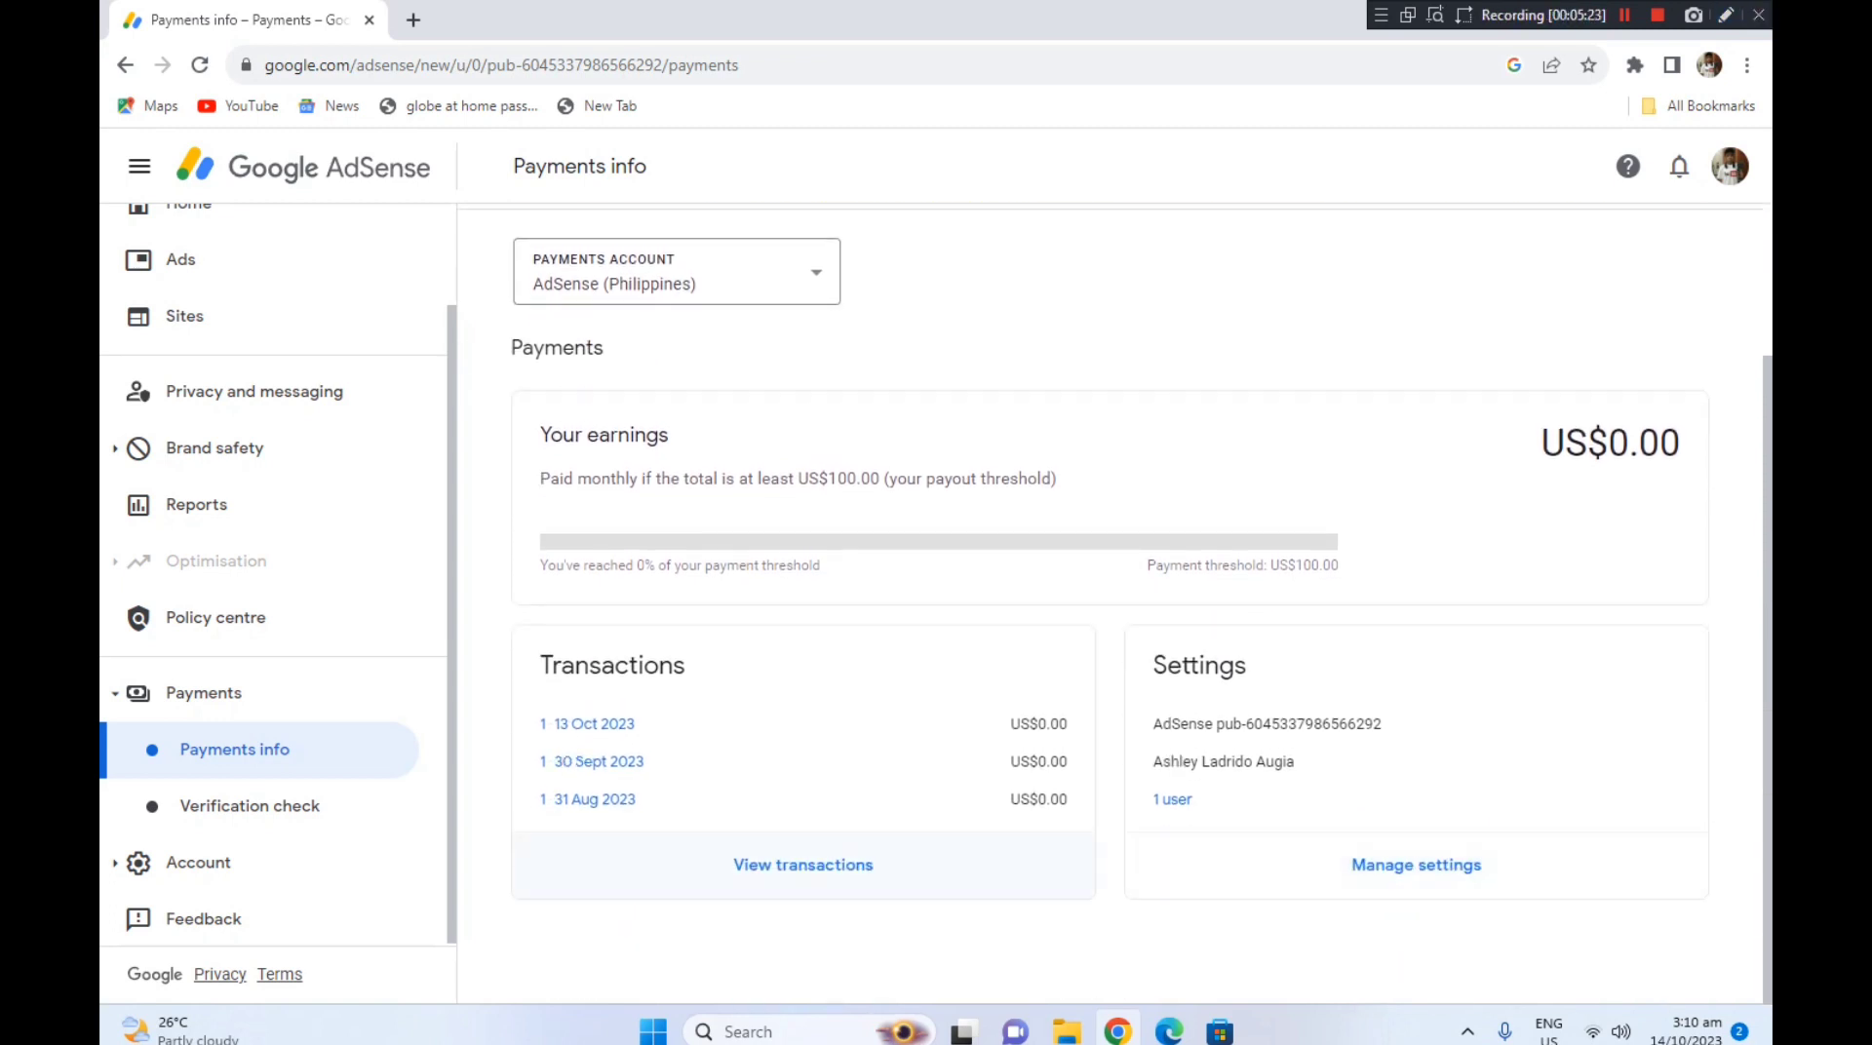
scroll(1112, 605, "up", 2)
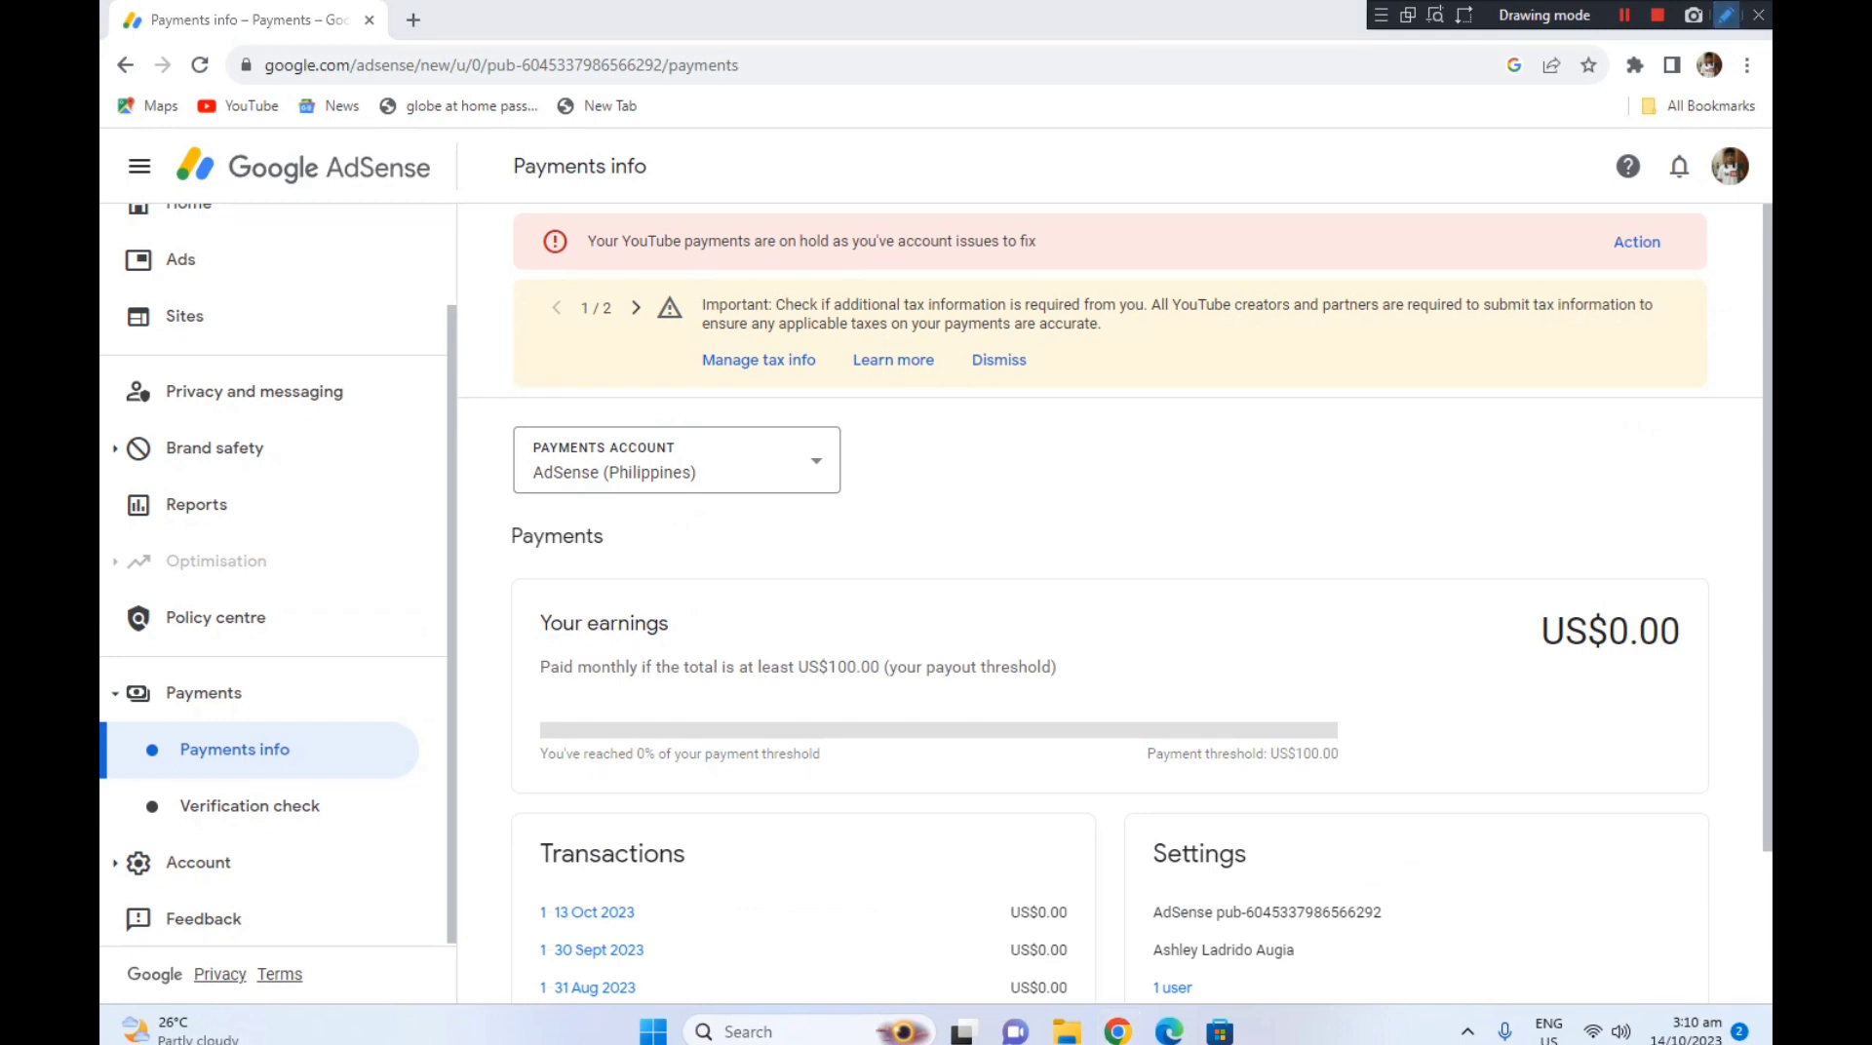
left_click(1725, 14)
mouse_move(517, 430)
left_mouse_down()
mouse_move(611, 415)
mouse_move(843, 431)
mouse_move(707, 570)
mouse_move(495, 458)
mouse_move(503, 436)
left_mouse_up()
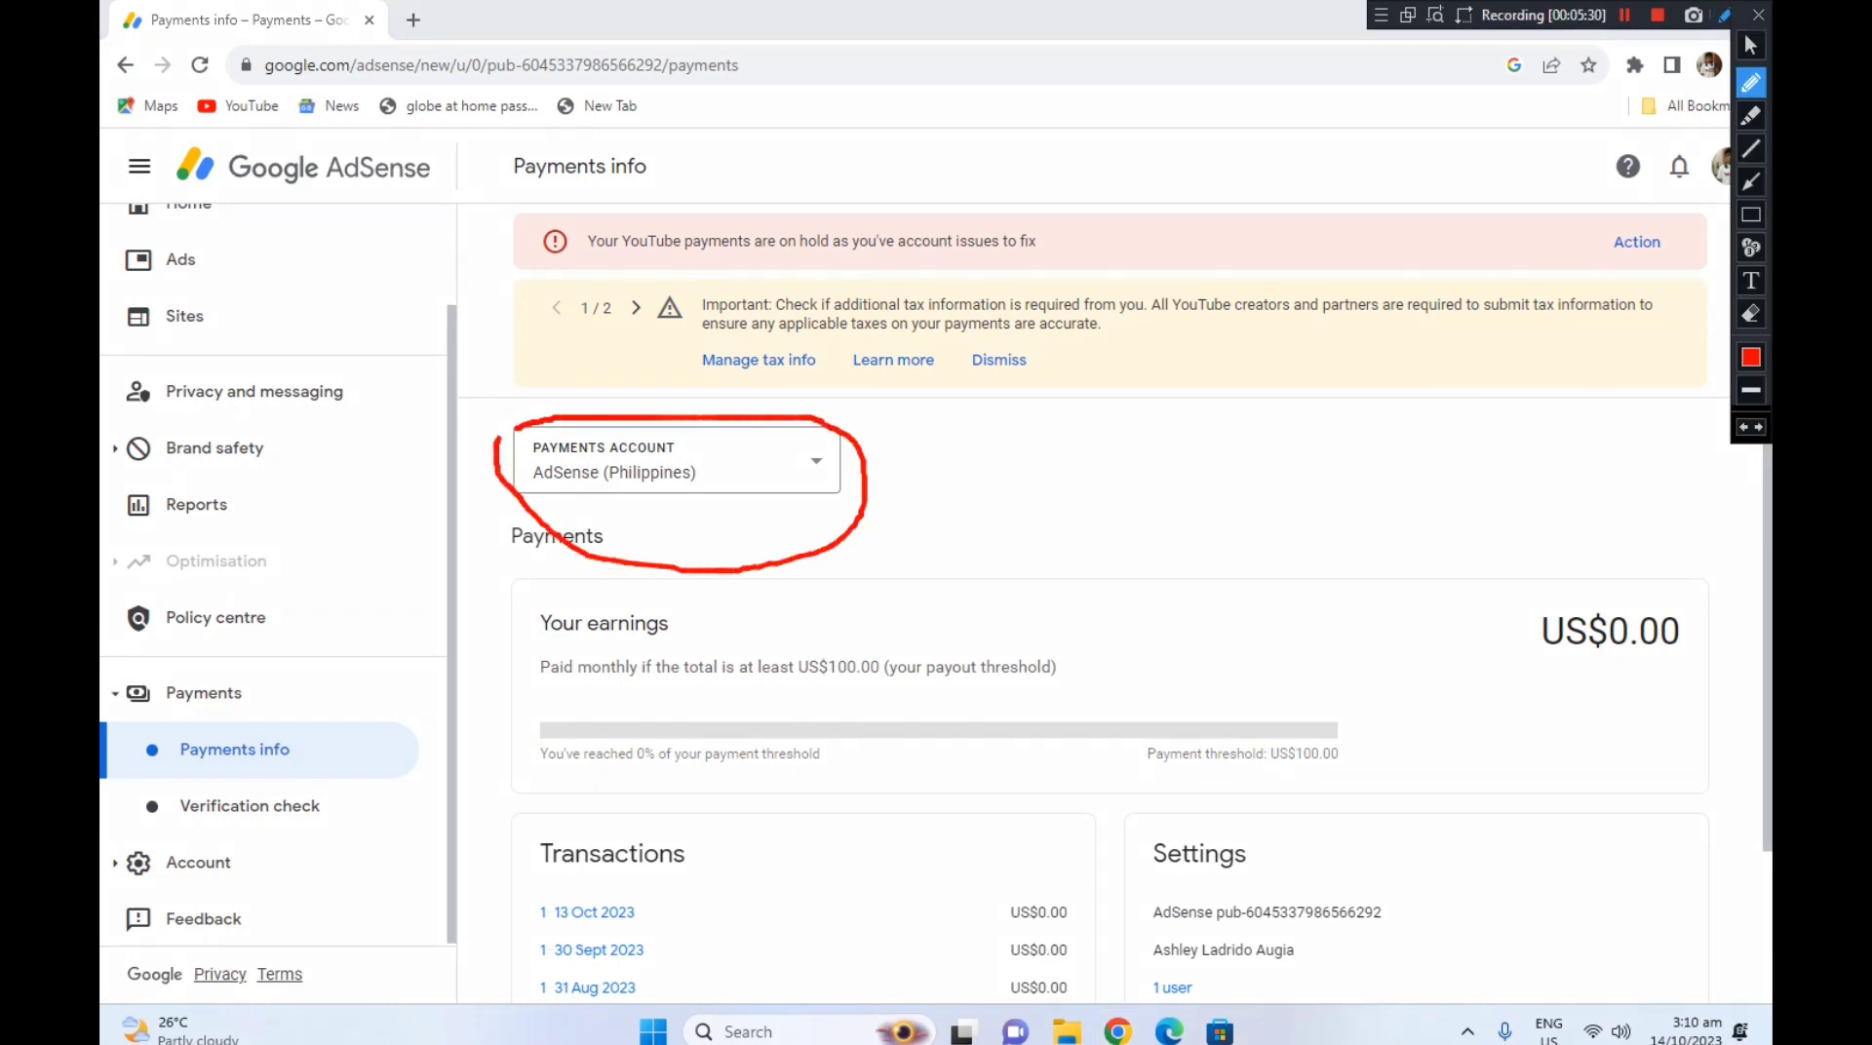
left_click(1726, 14)
left_click(683, 460)
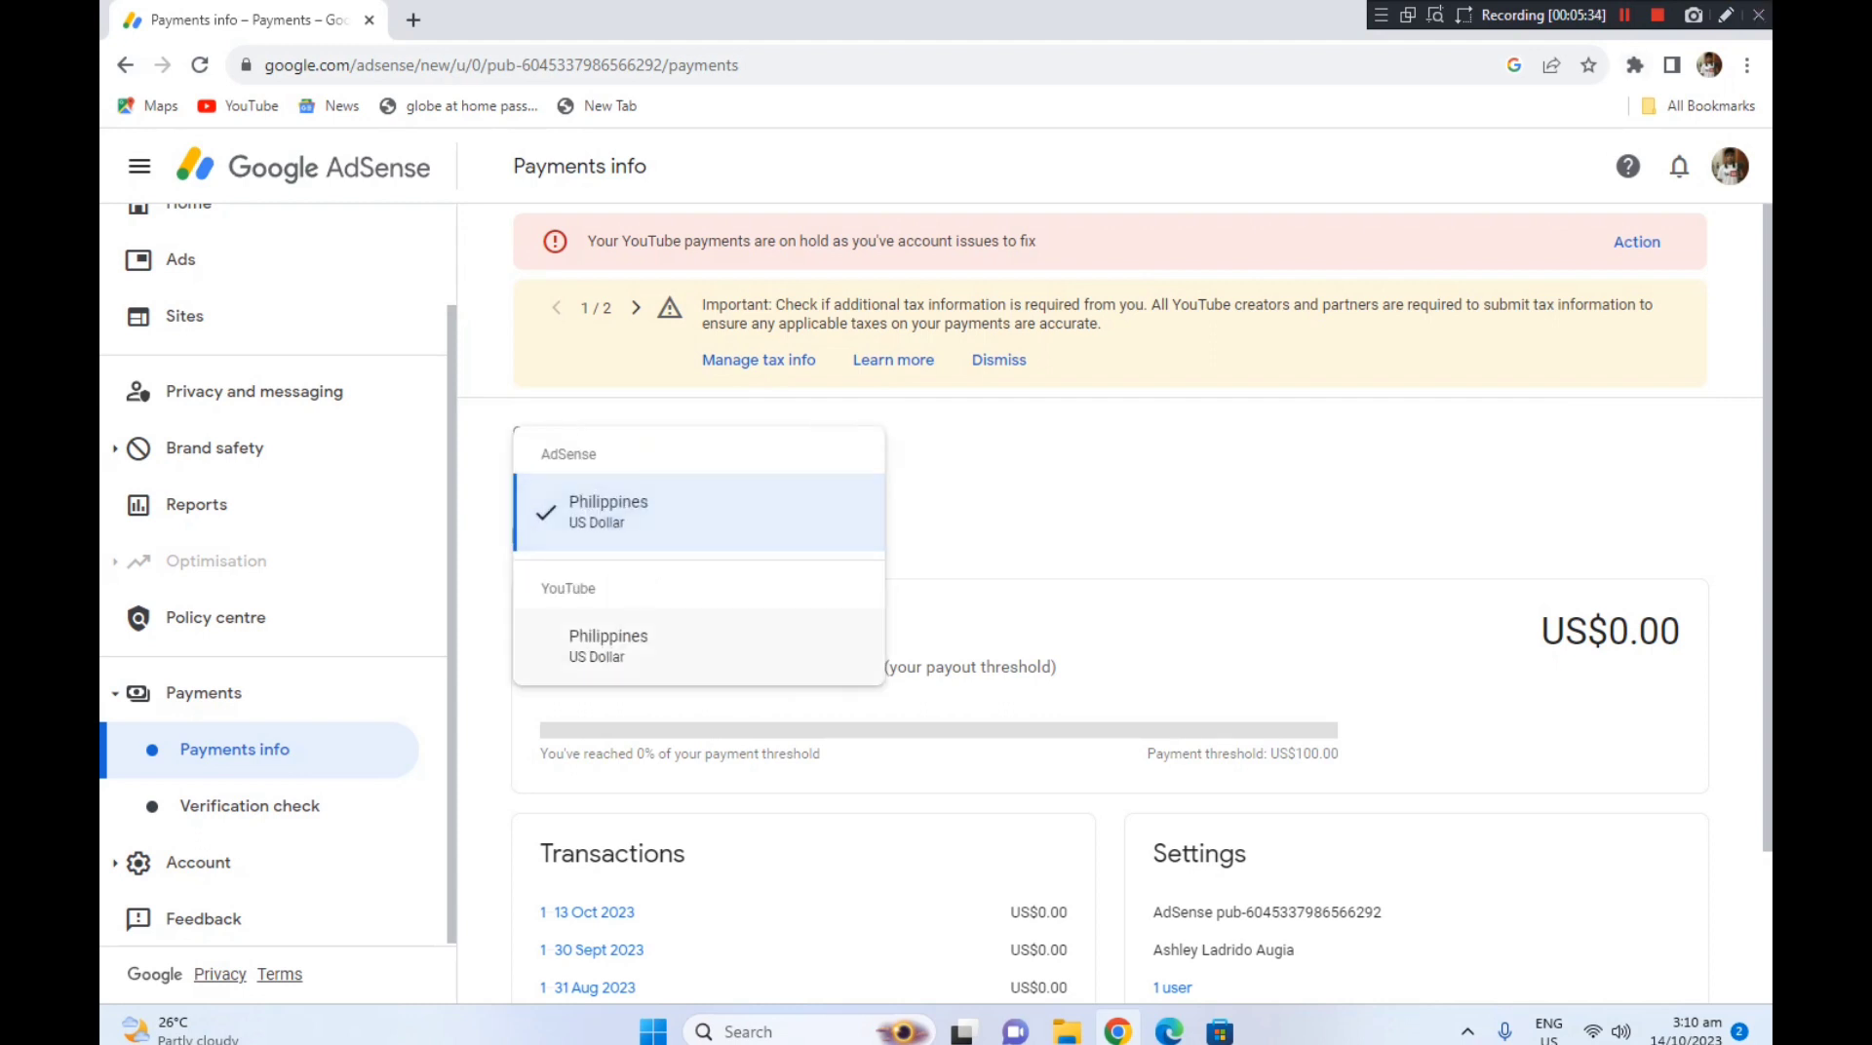
left_click(608, 645)
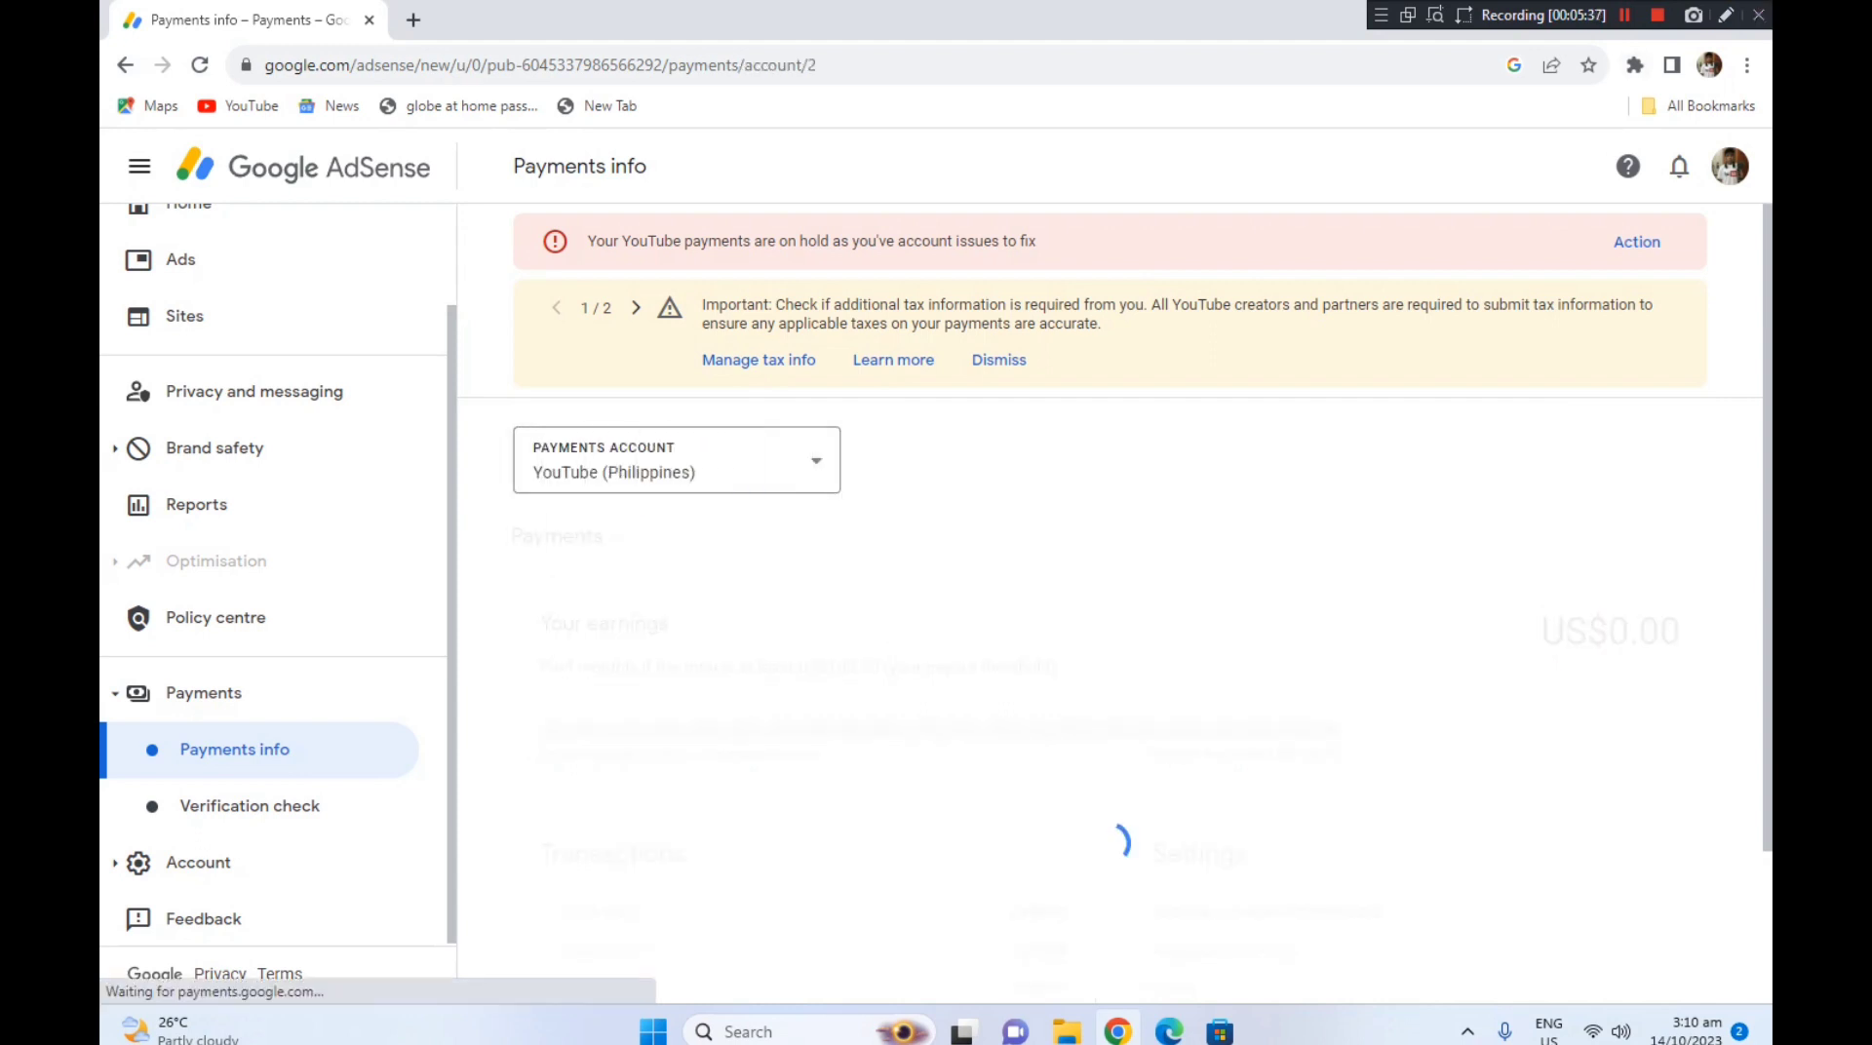
Step: Highlight the payment method warning and the Add payment method link, clear the marks, and open the Add payment method page
scroll(1115, 603, "down", 3)
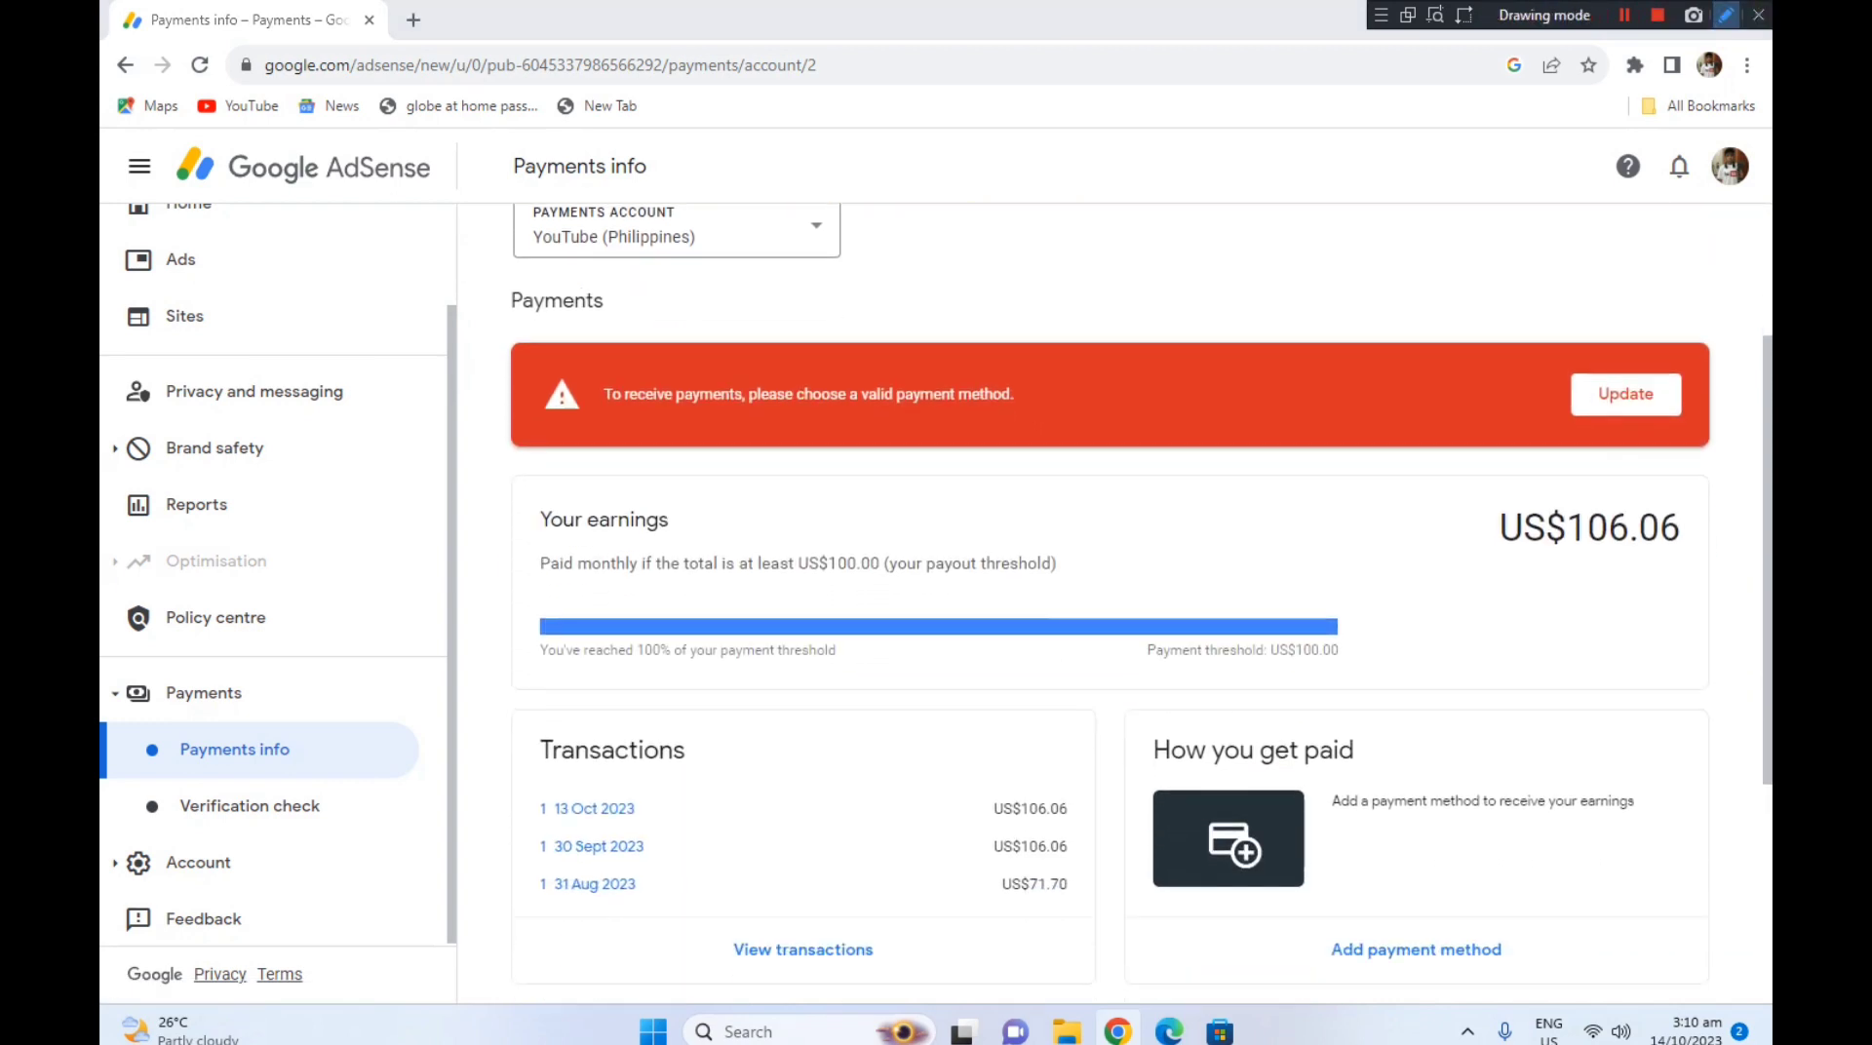
left_click(1726, 14)
left_click_drag(621, 409, 1032, 412)
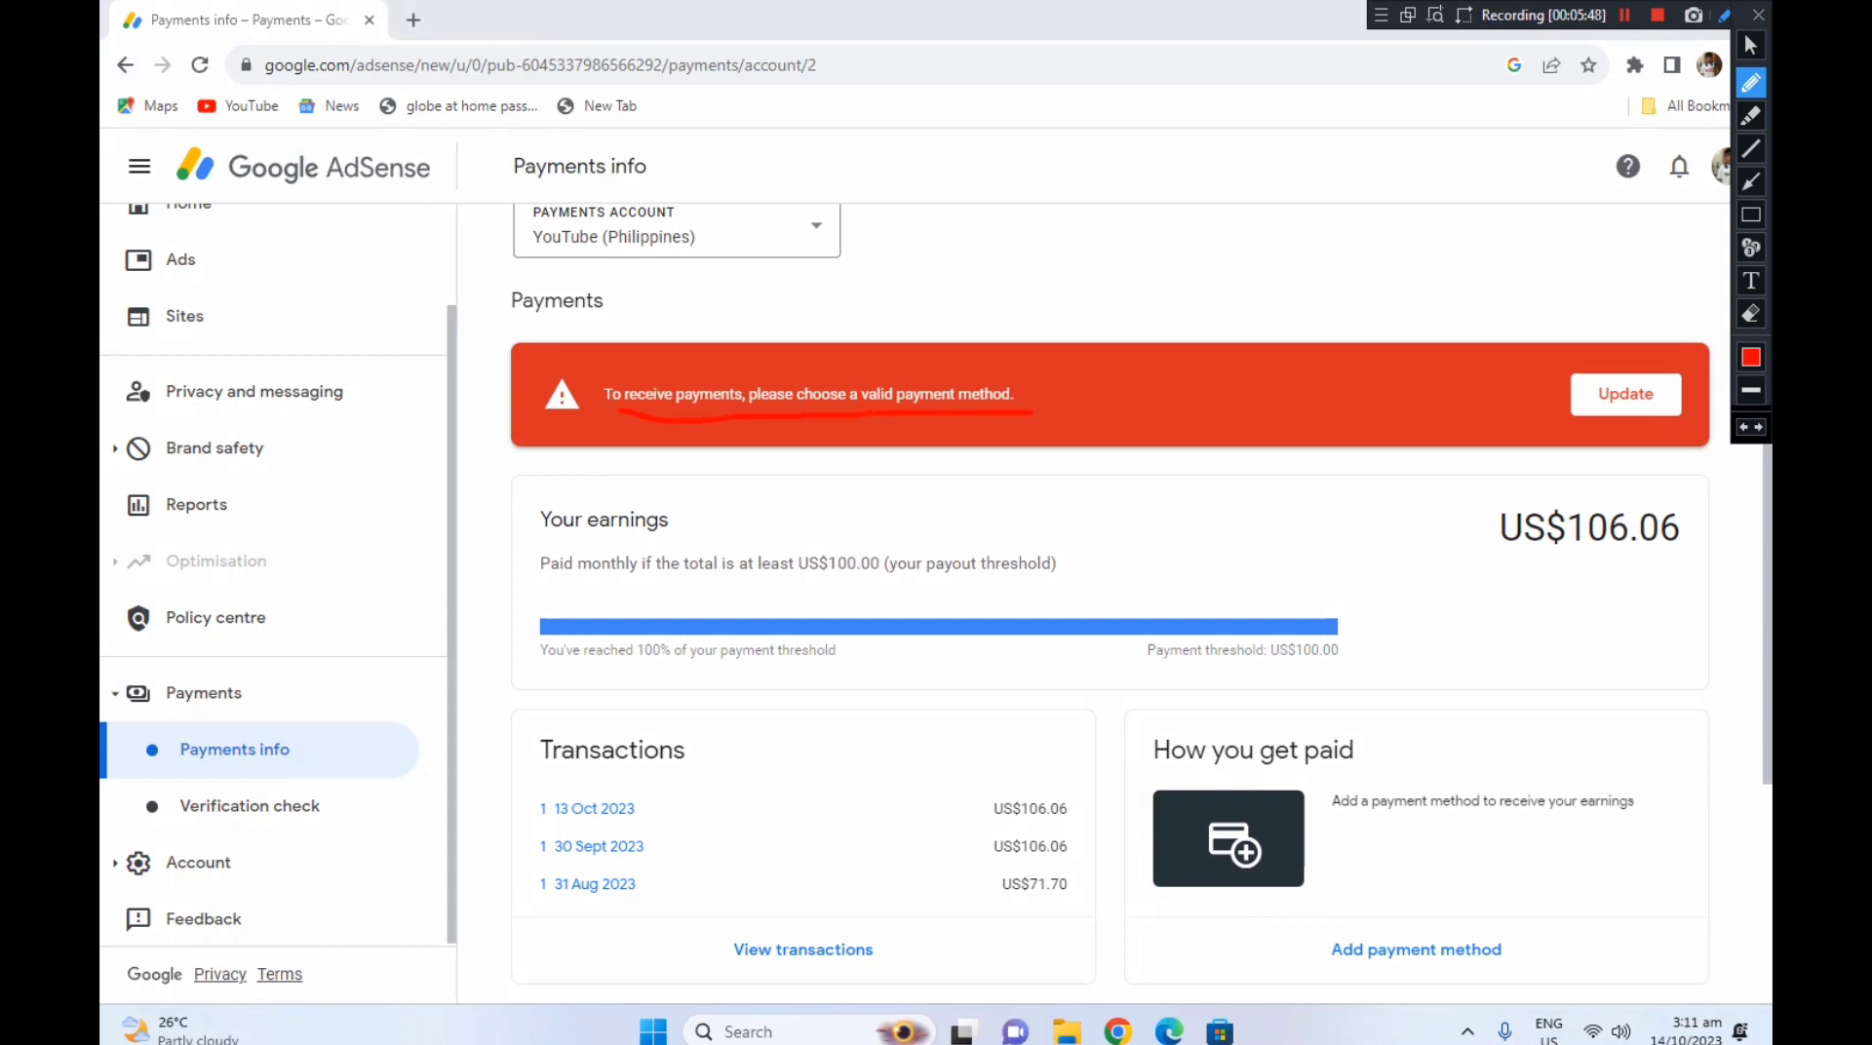
mouse_move(1322, 917)
left_mouse_down()
mouse_move(1536, 947)
mouse_move(1342, 984)
mouse_move(1316, 912)
left_mouse_up()
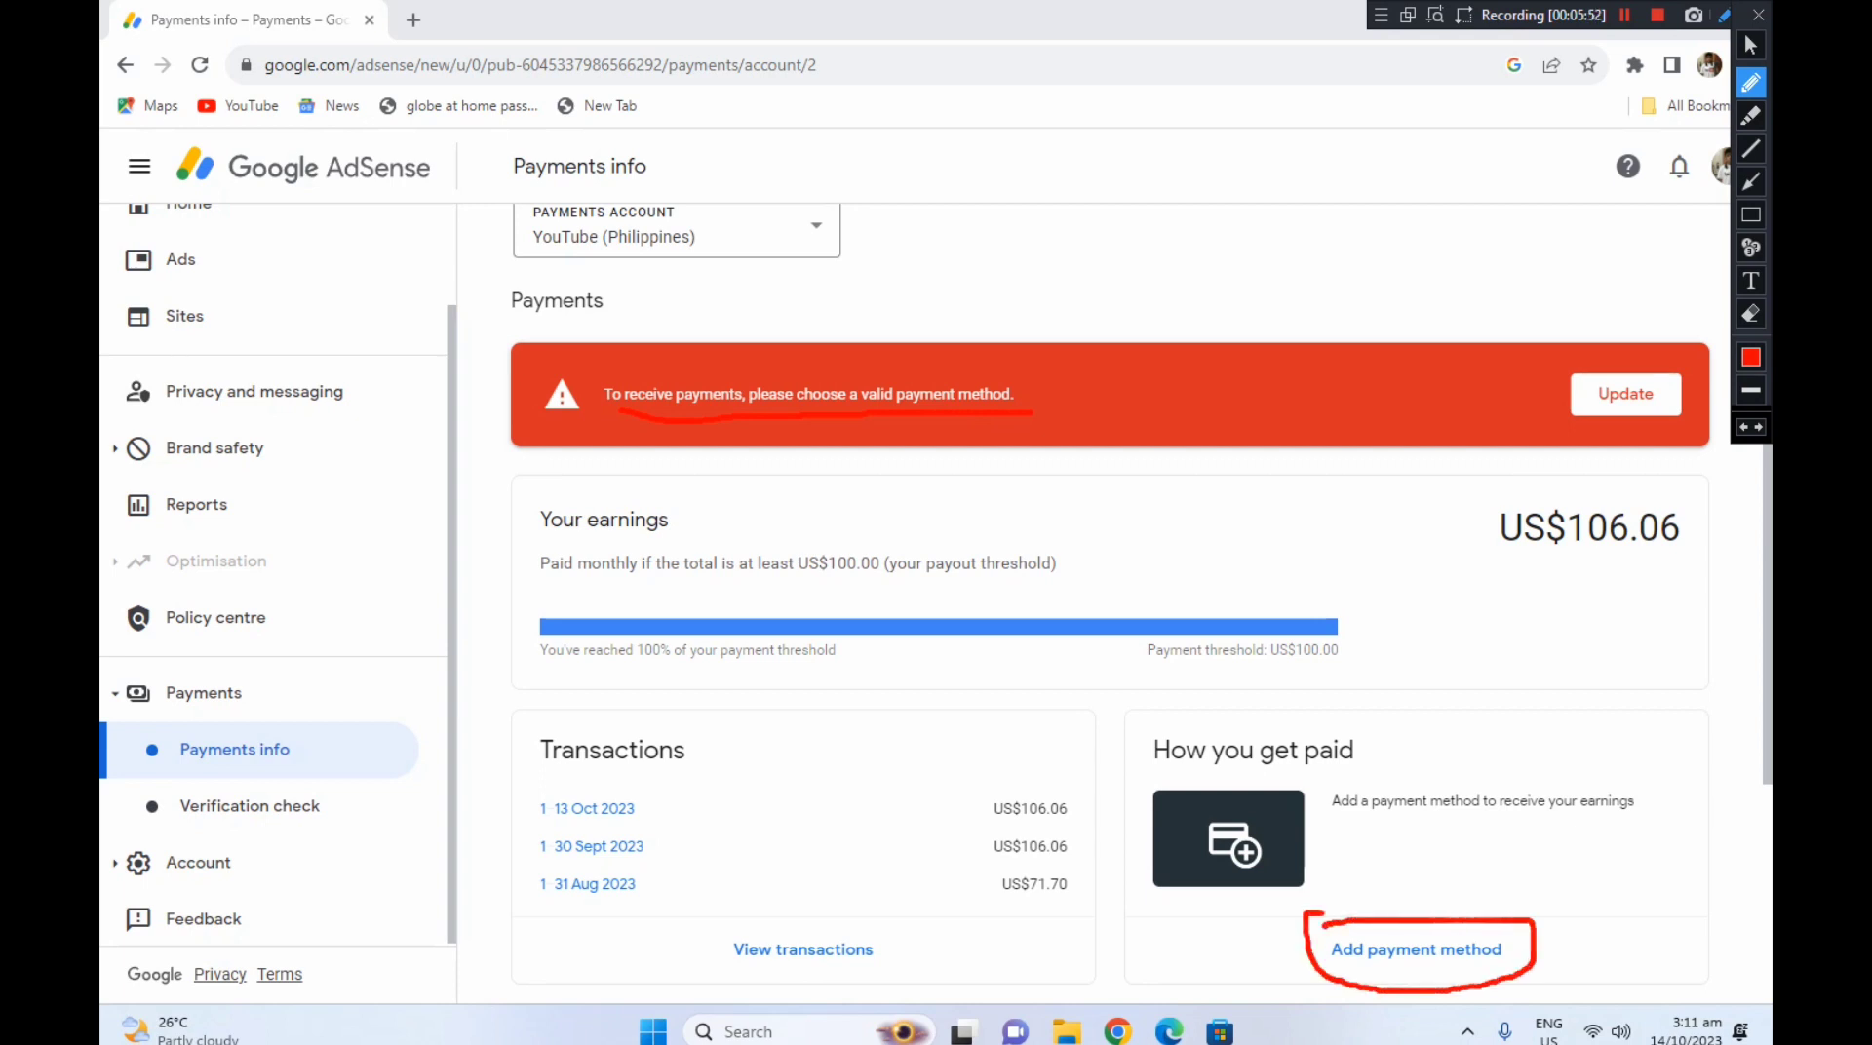
key("Escape")
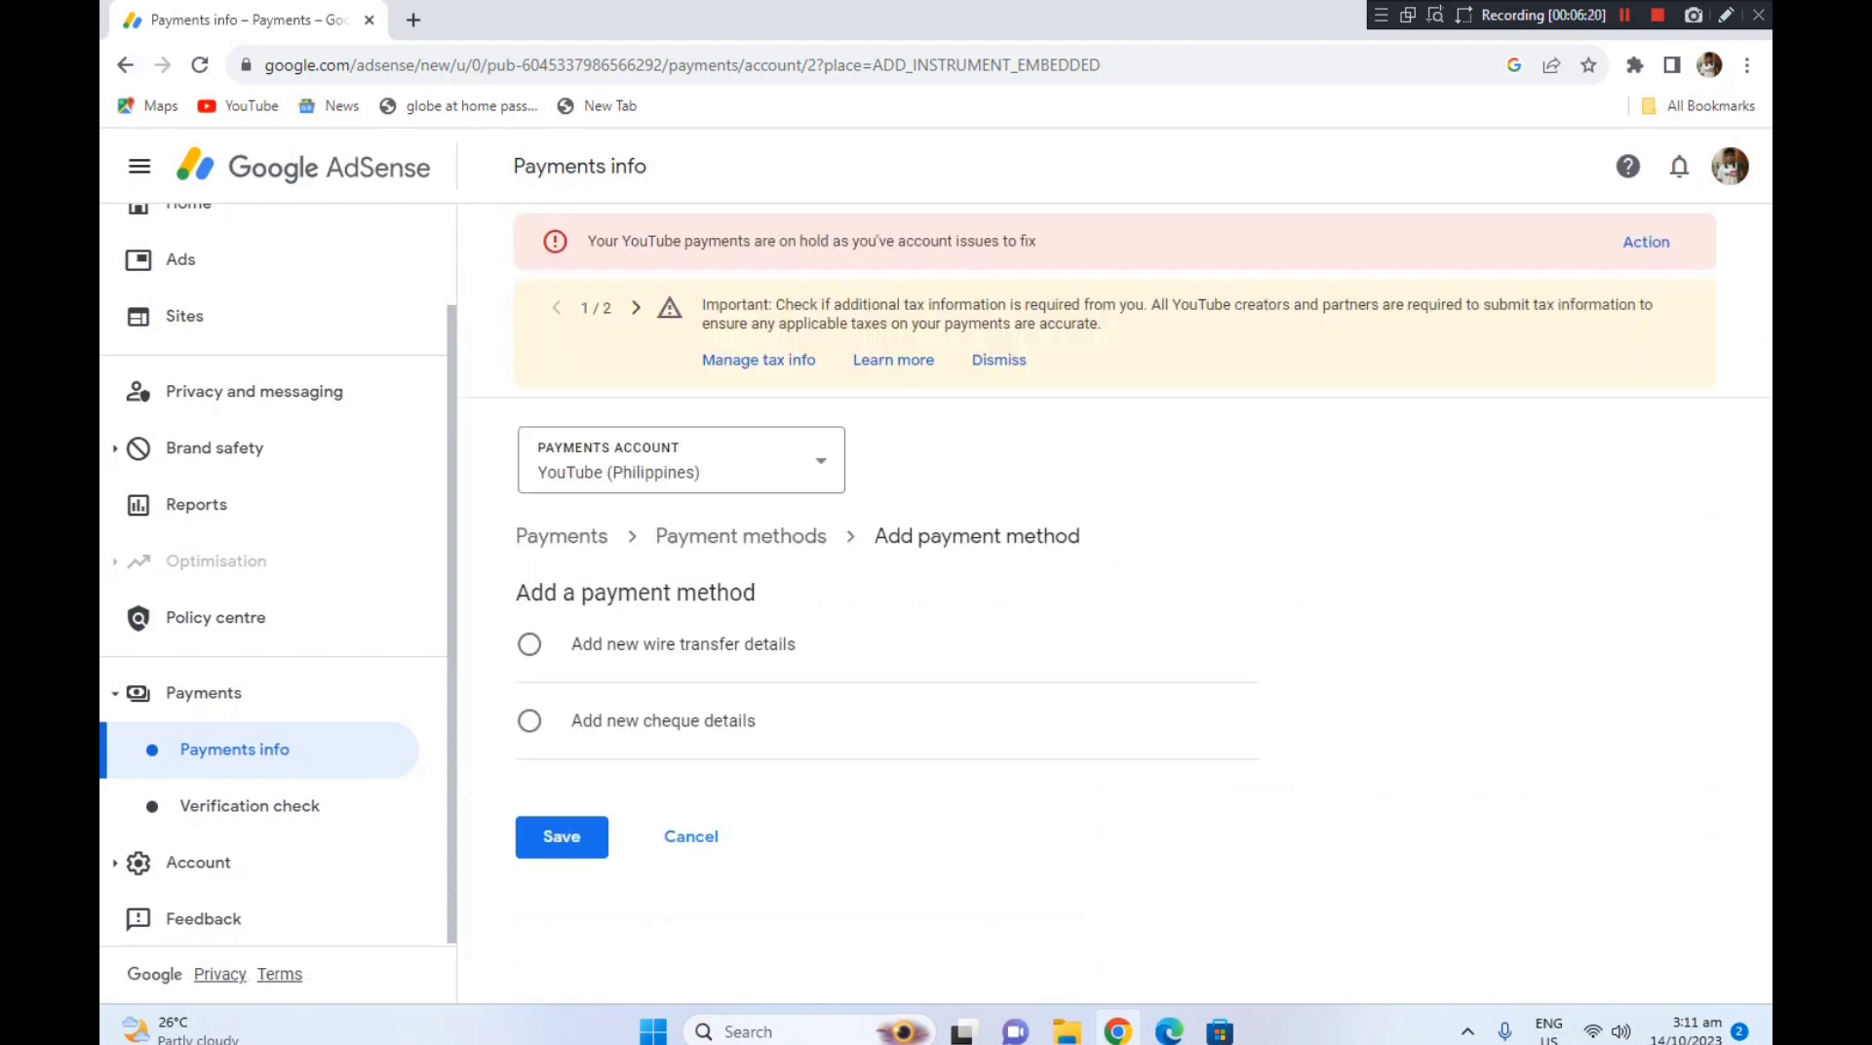
Step: Mark the "Add new wire transfer details" option with a red check mark
left_click(1724, 14)
mouse_move(806, 637)
left_mouse_down()
mouse_move(838, 664)
mouse_move(907, 598)
left_mouse_up()
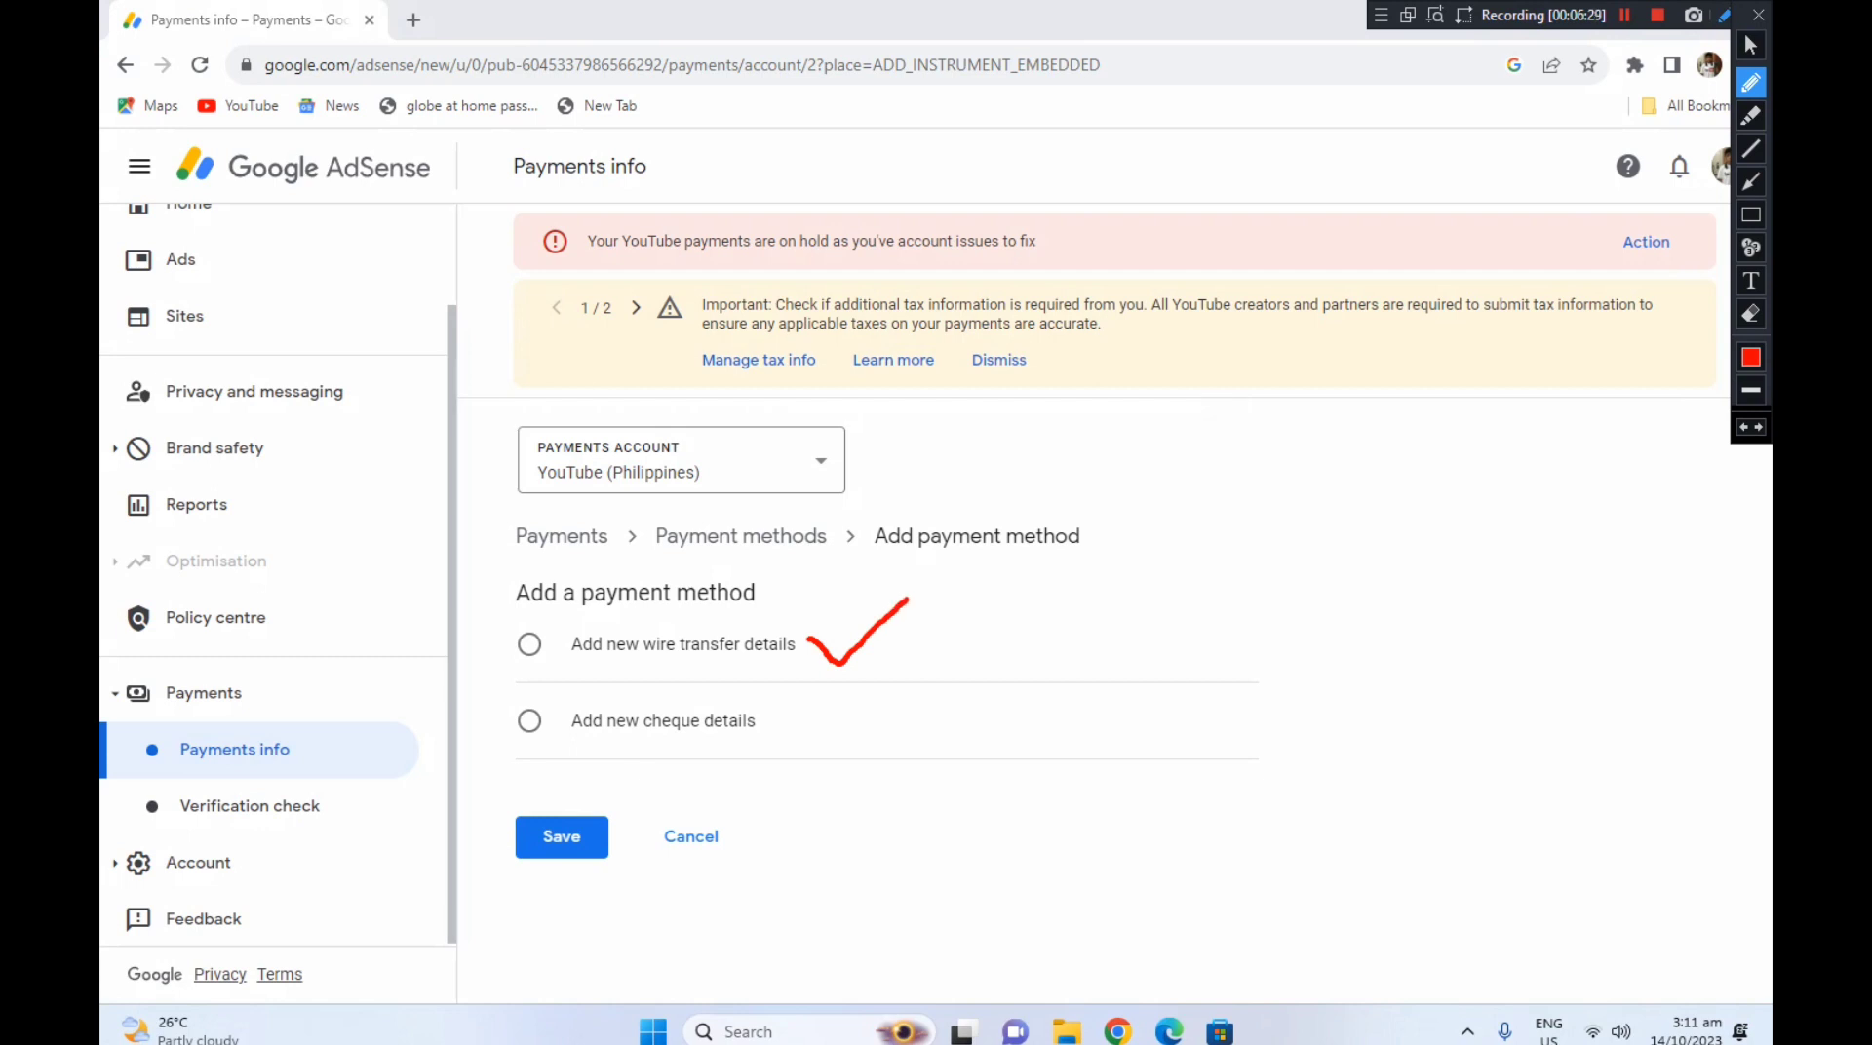
Step: Clear the red check mark, select "Add new wire transfer details", and bring the bank detail fields into view
left_click(1725, 15)
left_click(529, 643)
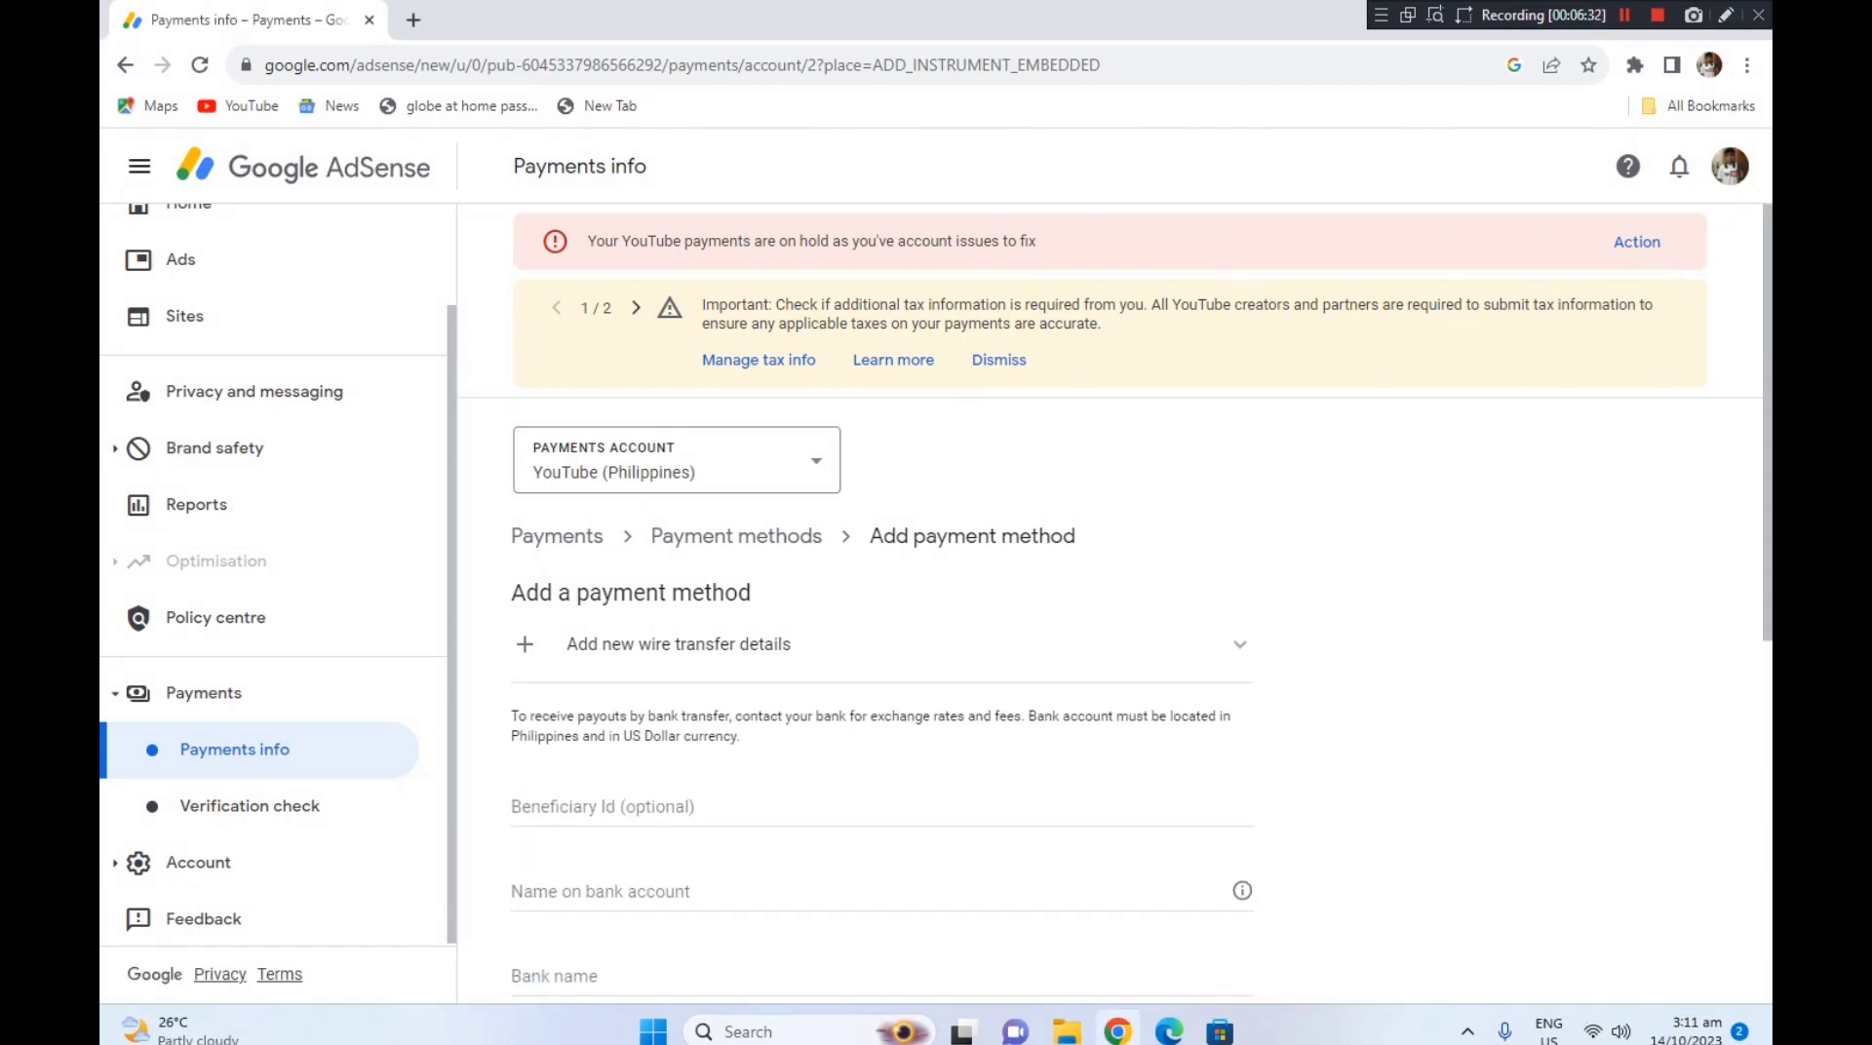
scroll(1140, 604, "down", 5)
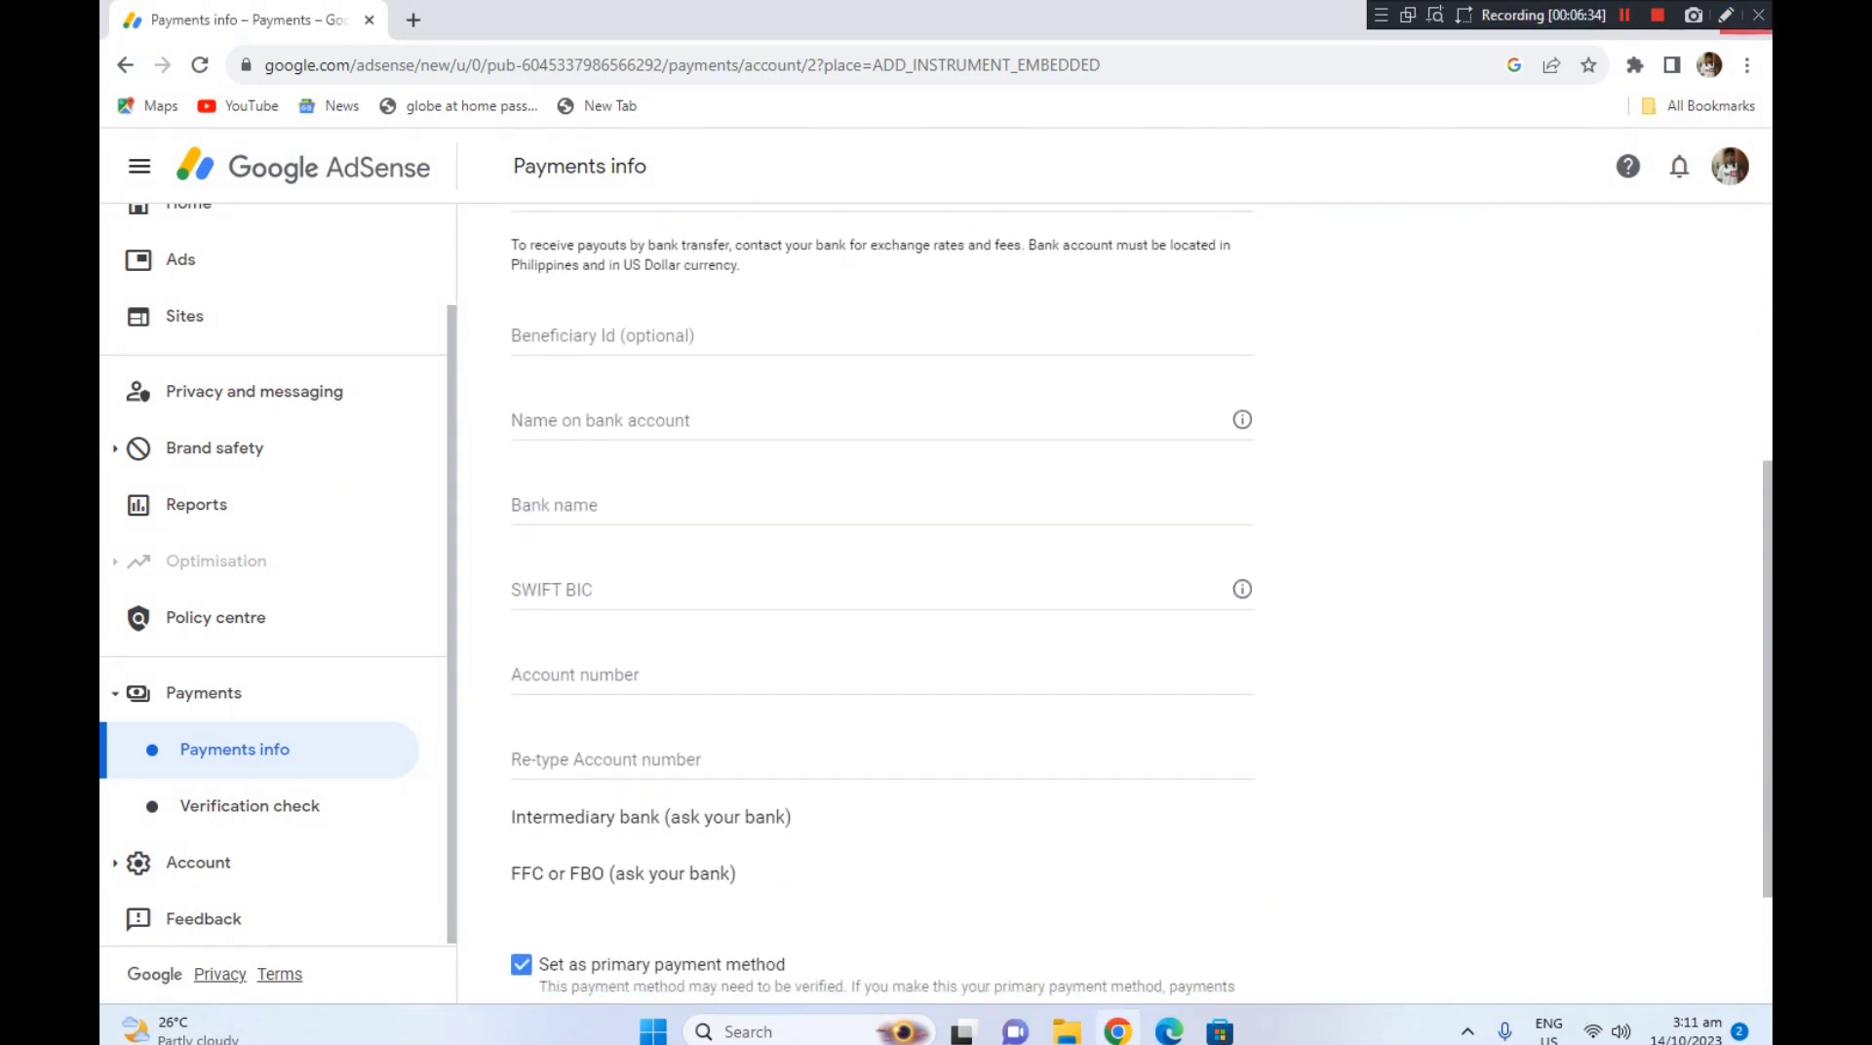
Step: Cross out the Beneficiary Id (optional) field in red, and clear the mark
left_click(1724, 15)
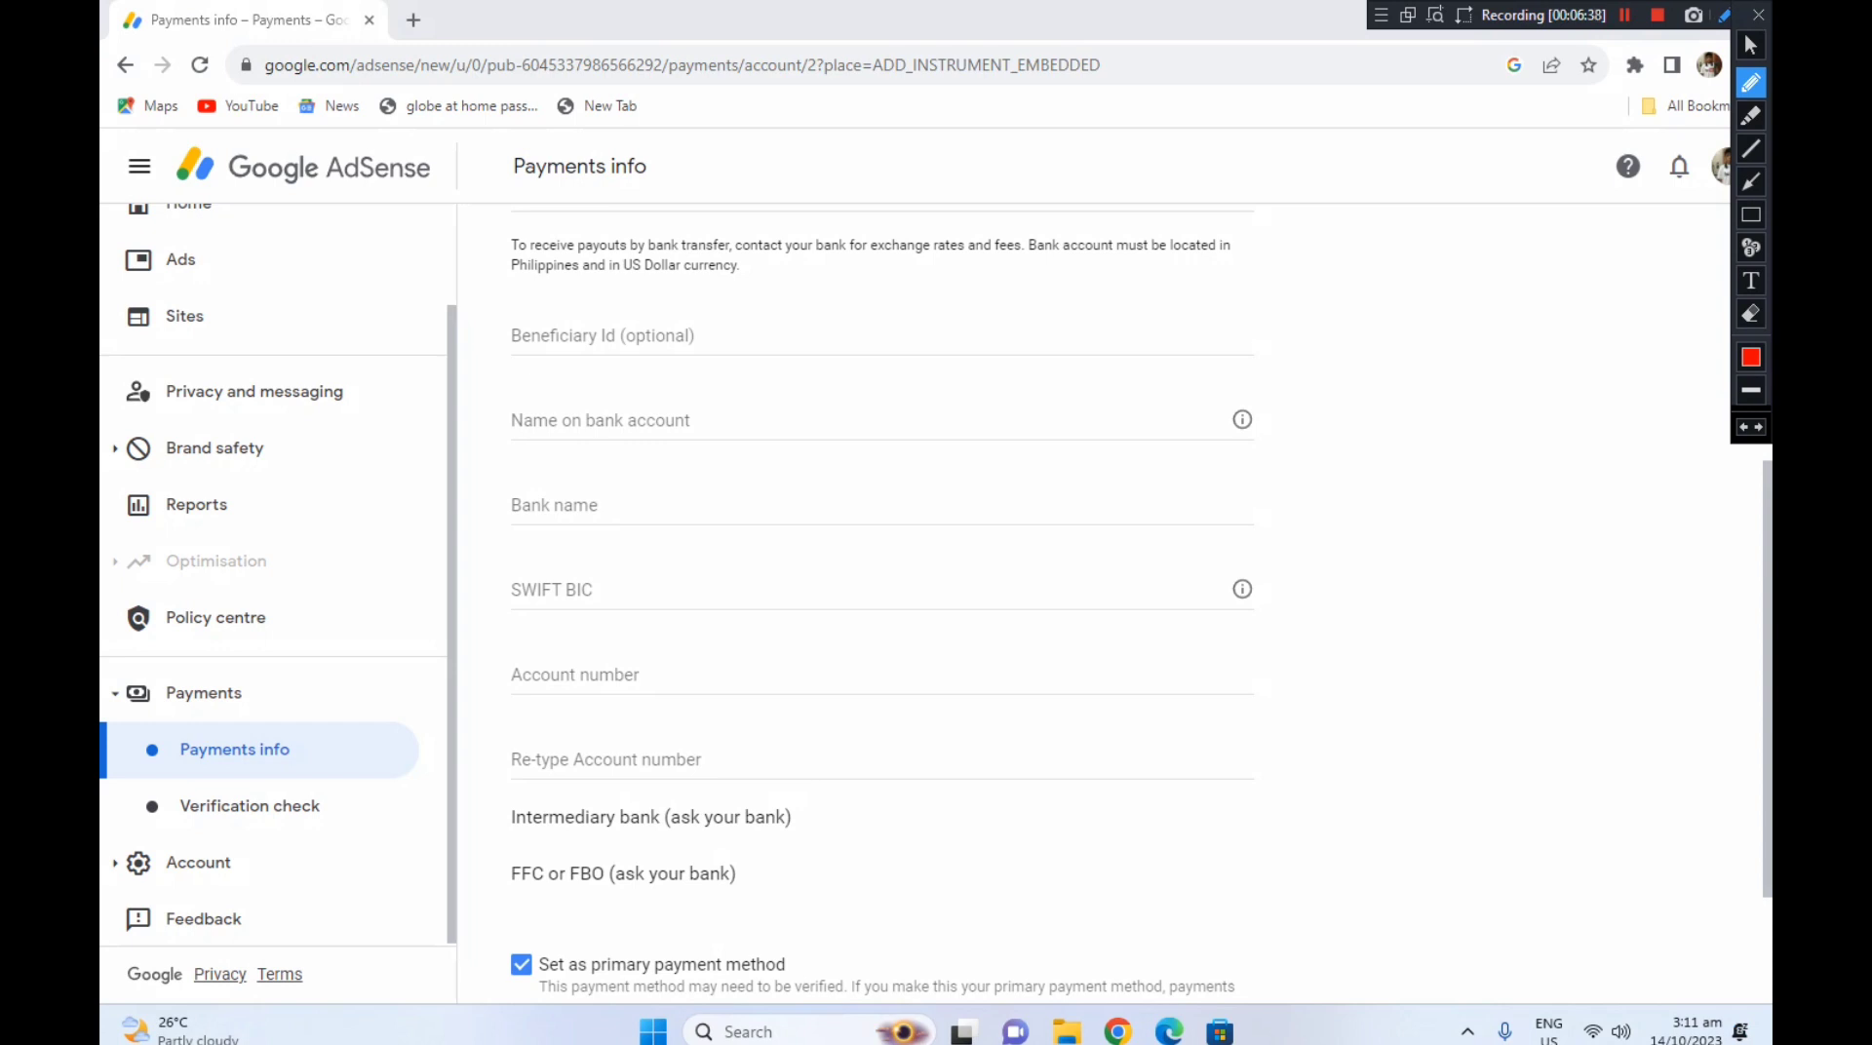
left_click_drag(772, 289, 716, 346)
left_click_drag(701, 283, 780, 381)
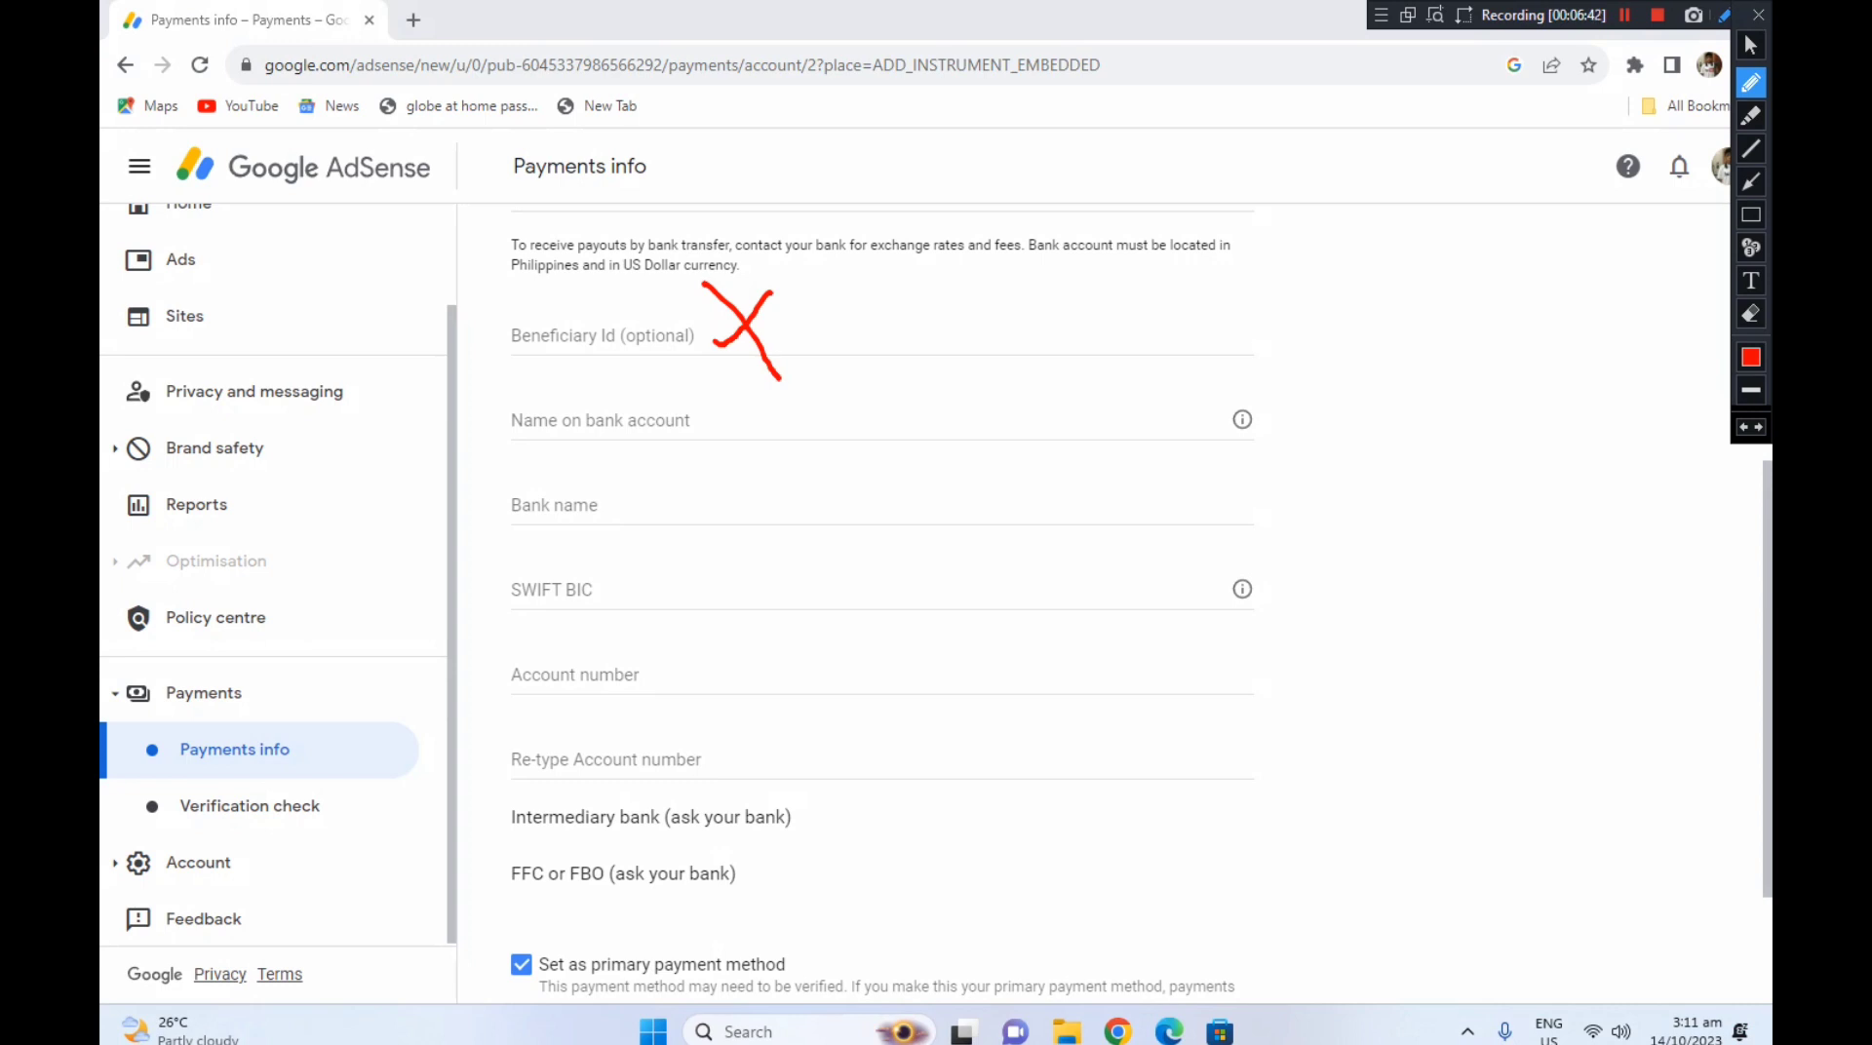
key("Escape")
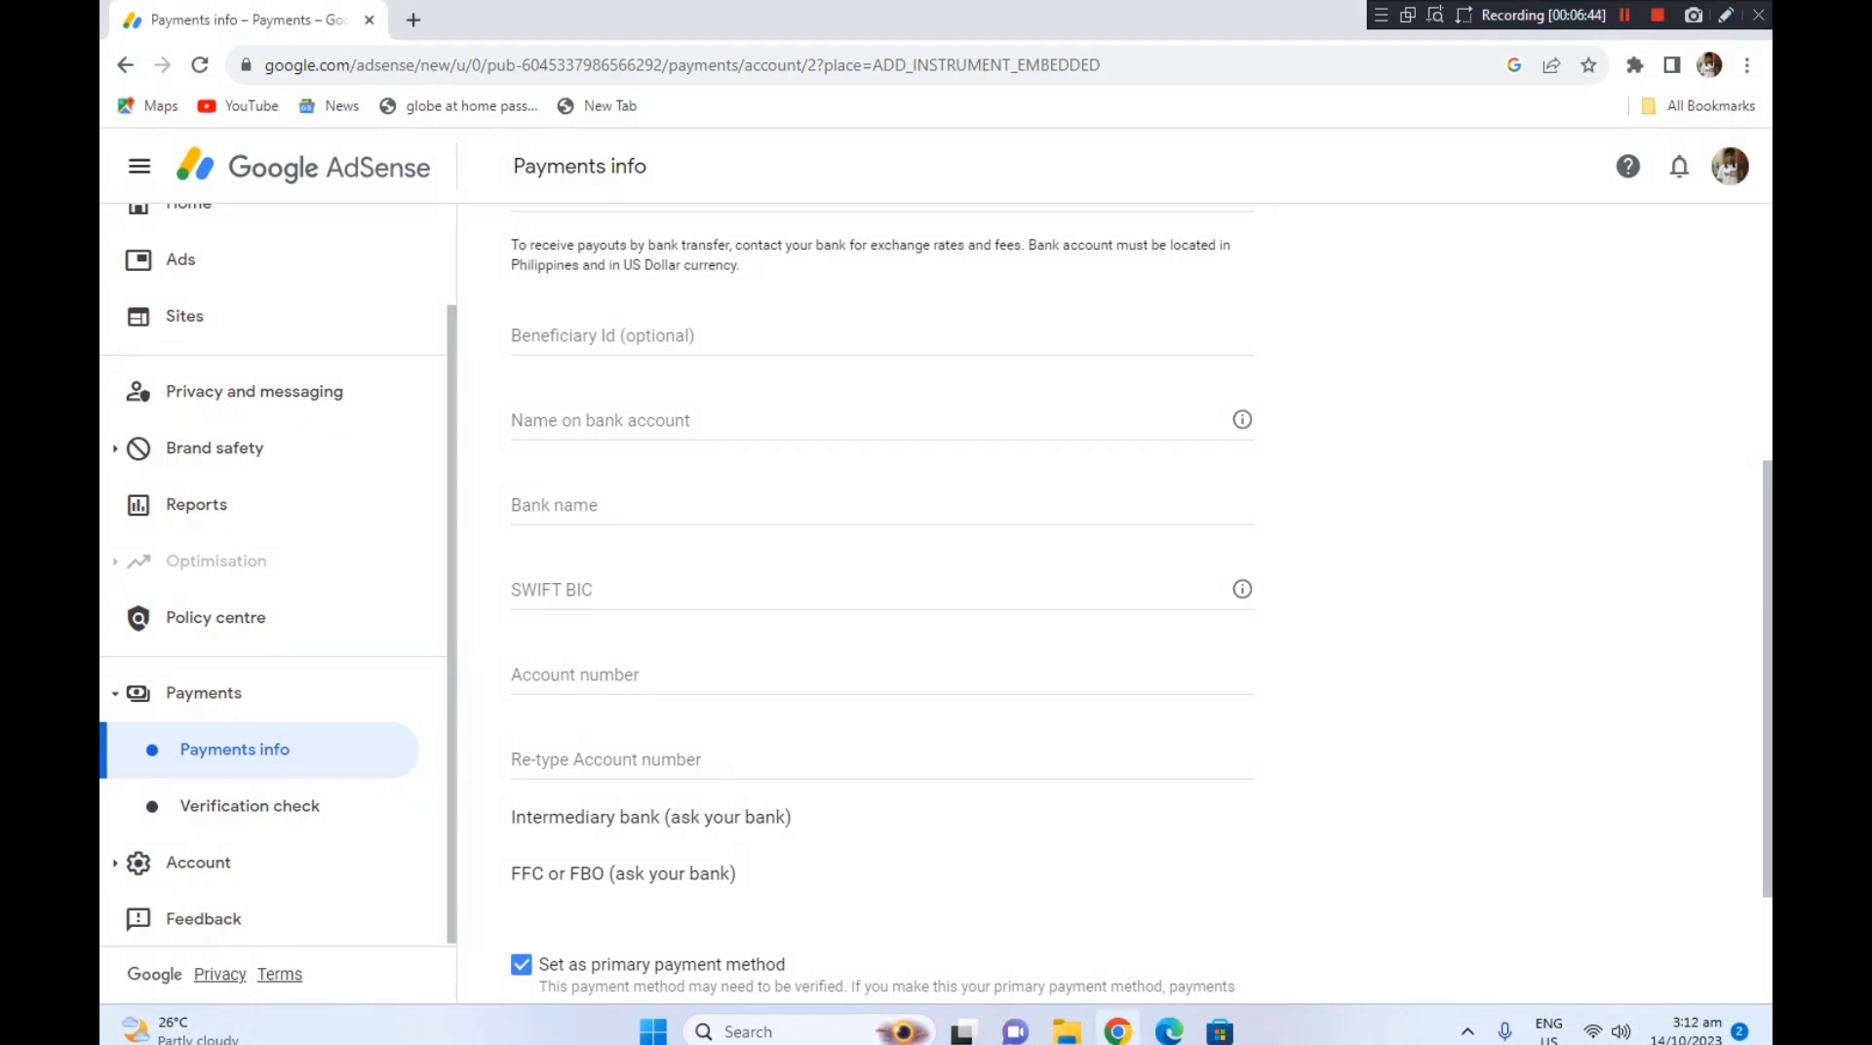
Step: Mark the Name on bank account and Bank name fields with red check marks, and clear them
left_click(1725, 15)
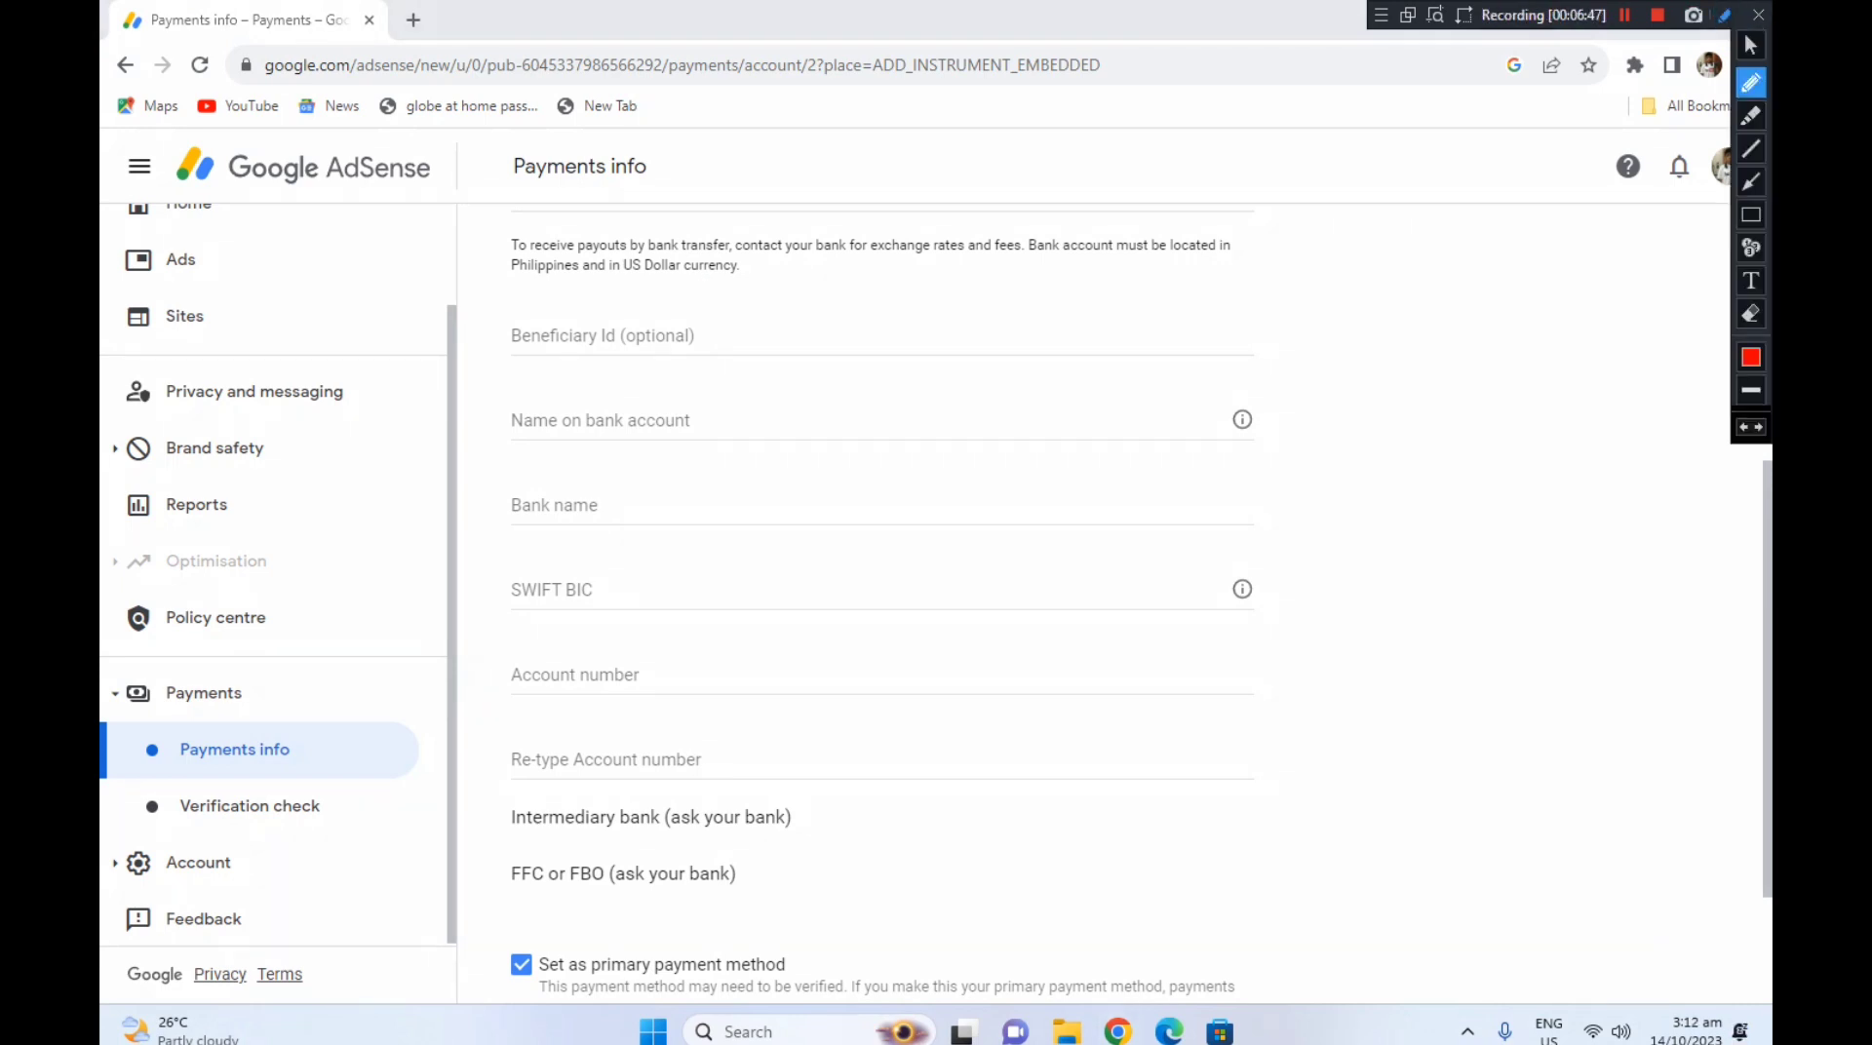
mouse_move(718, 403)
left_mouse_down()
mouse_move(740, 435)
mouse_move(808, 400)
left_mouse_up()
mouse_move(641, 483)
left_mouse_down()
mouse_move(668, 509)
mouse_move(727, 481)
left_mouse_up()
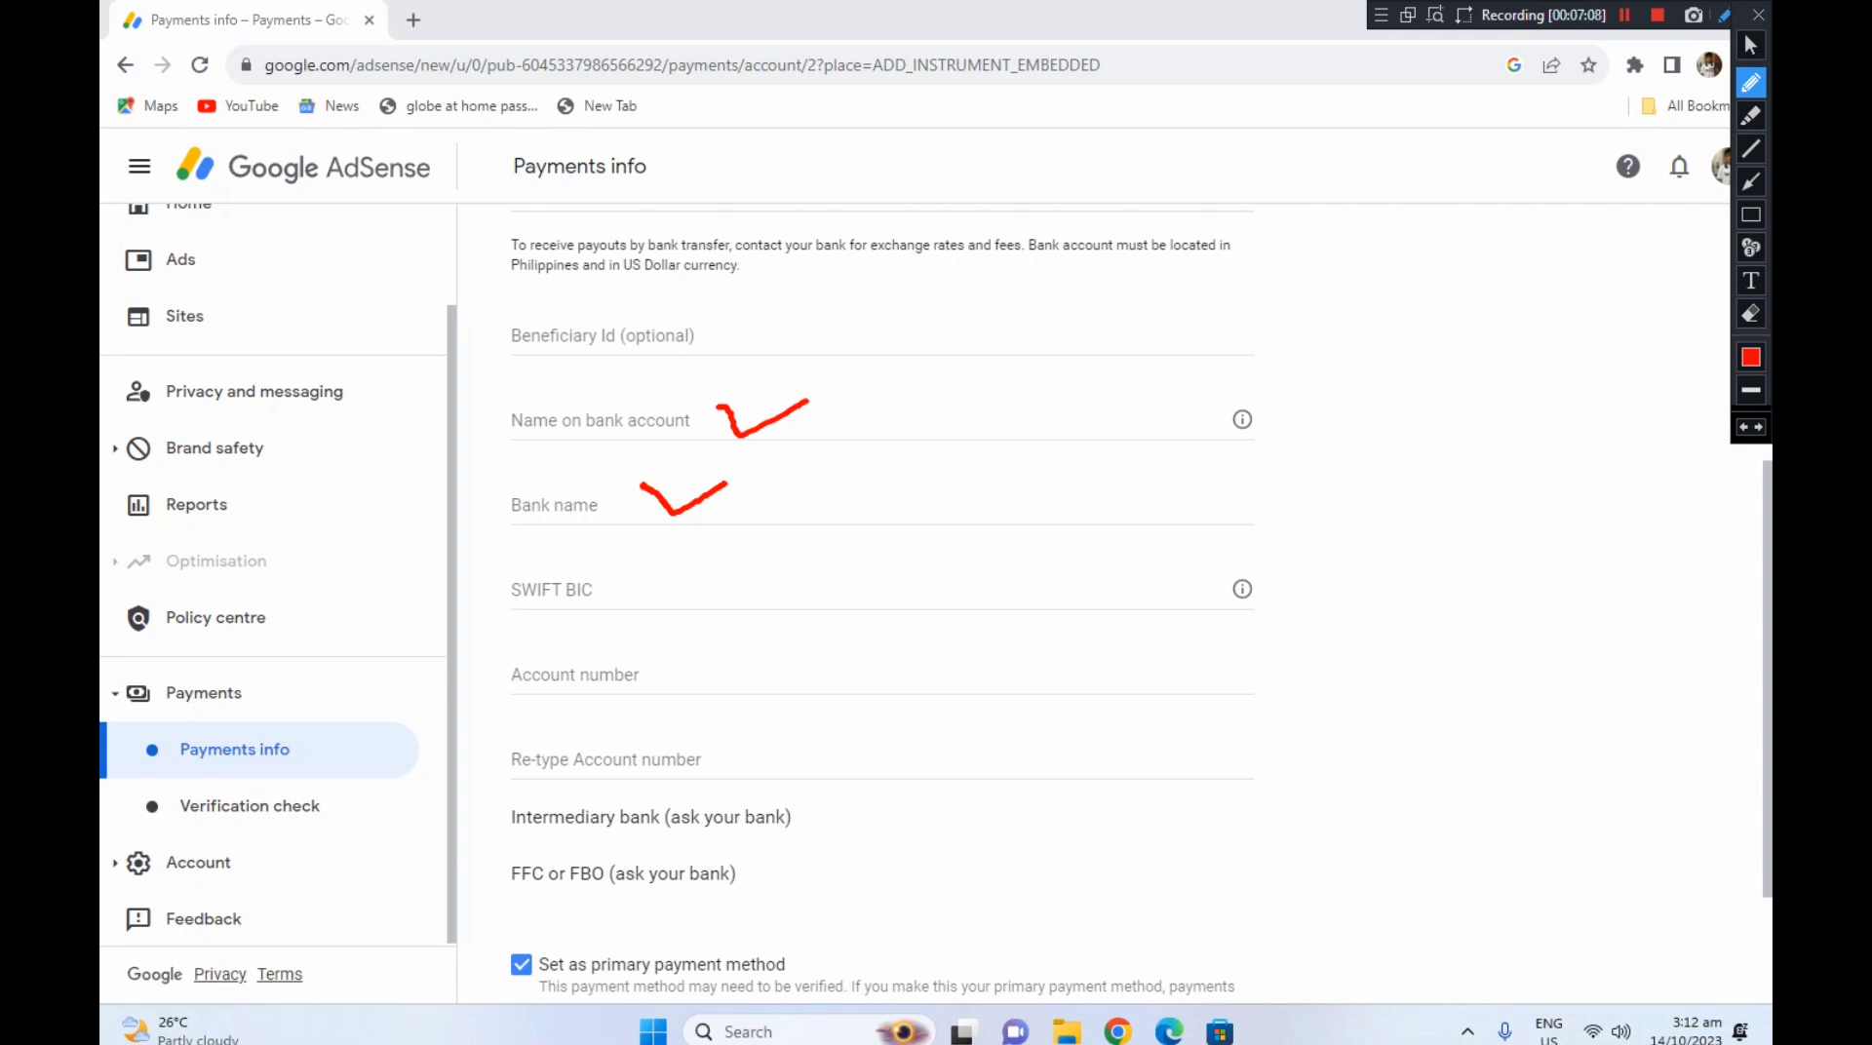
key("Escape")
Step: Mark the SWIFT BIC field with a red check mark, and clear it
left_click(1724, 14)
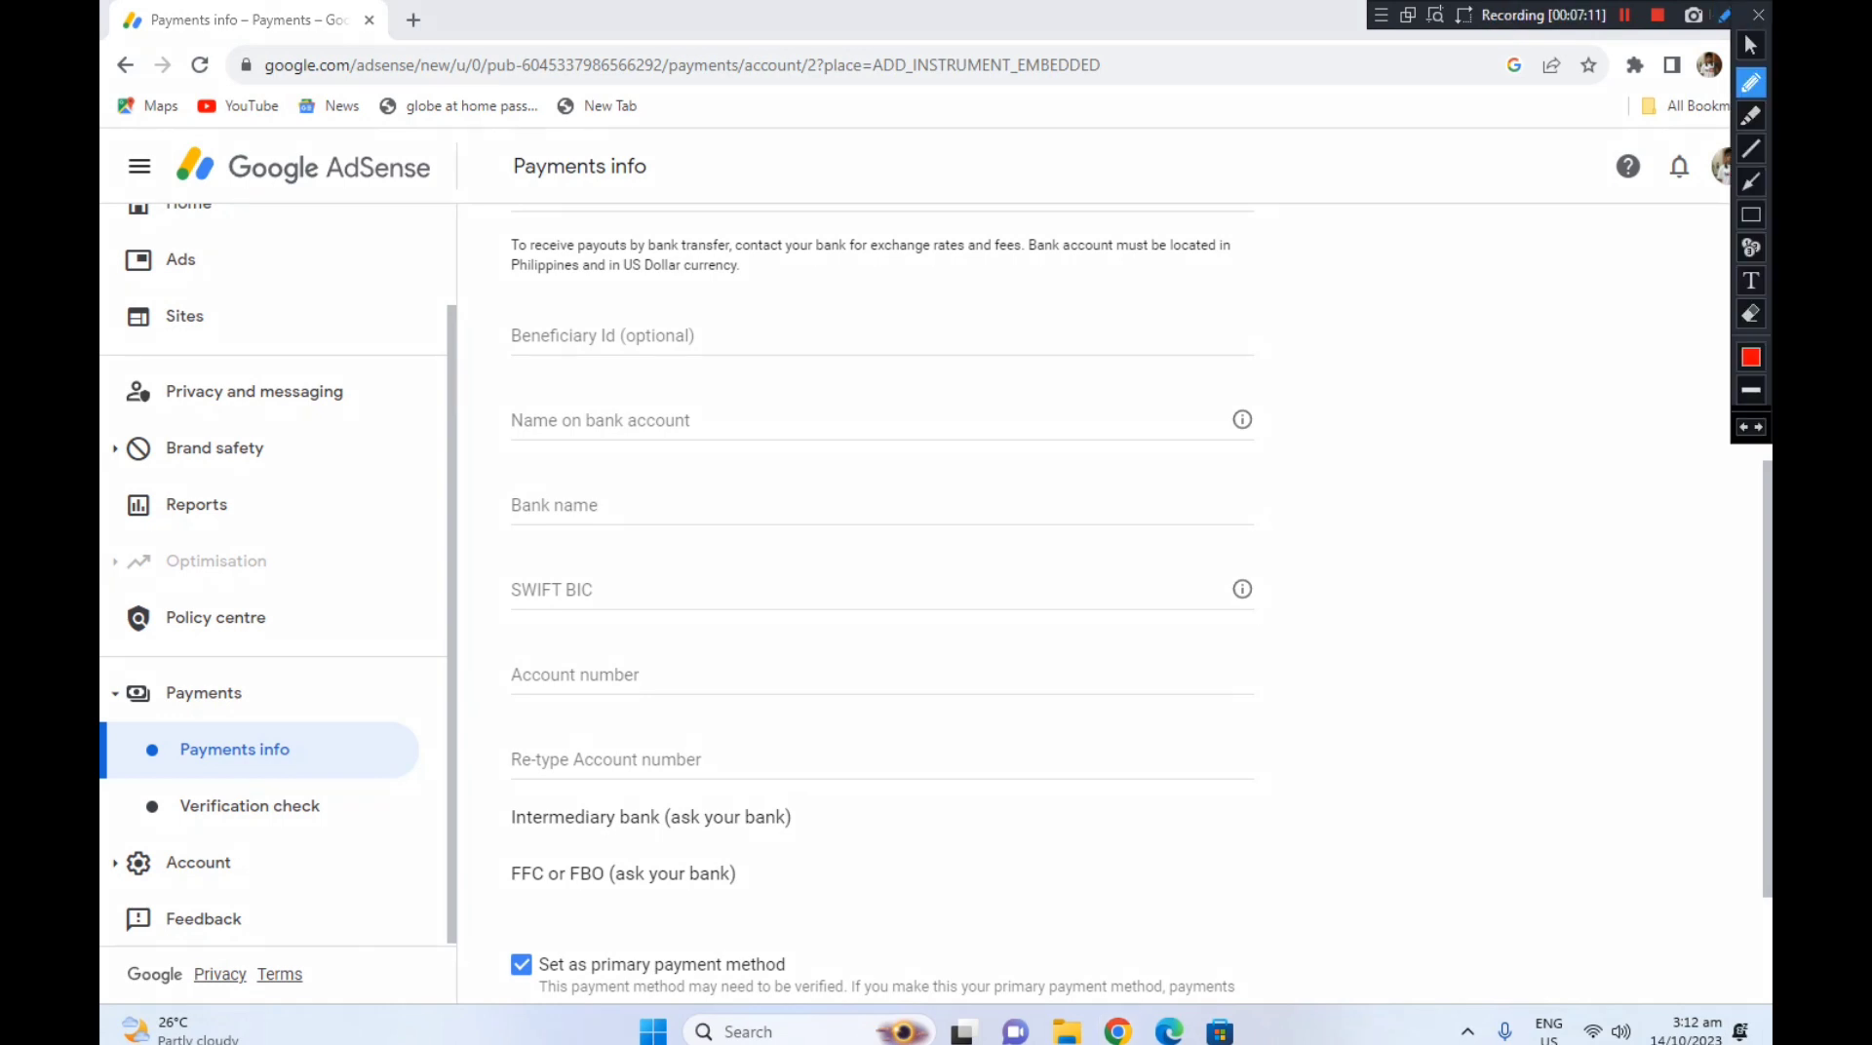
mouse_move(609, 586)
left_mouse_down()
mouse_move(639, 604)
mouse_move(665, 562)
left_mouse_up()
left_click(1725, 14)
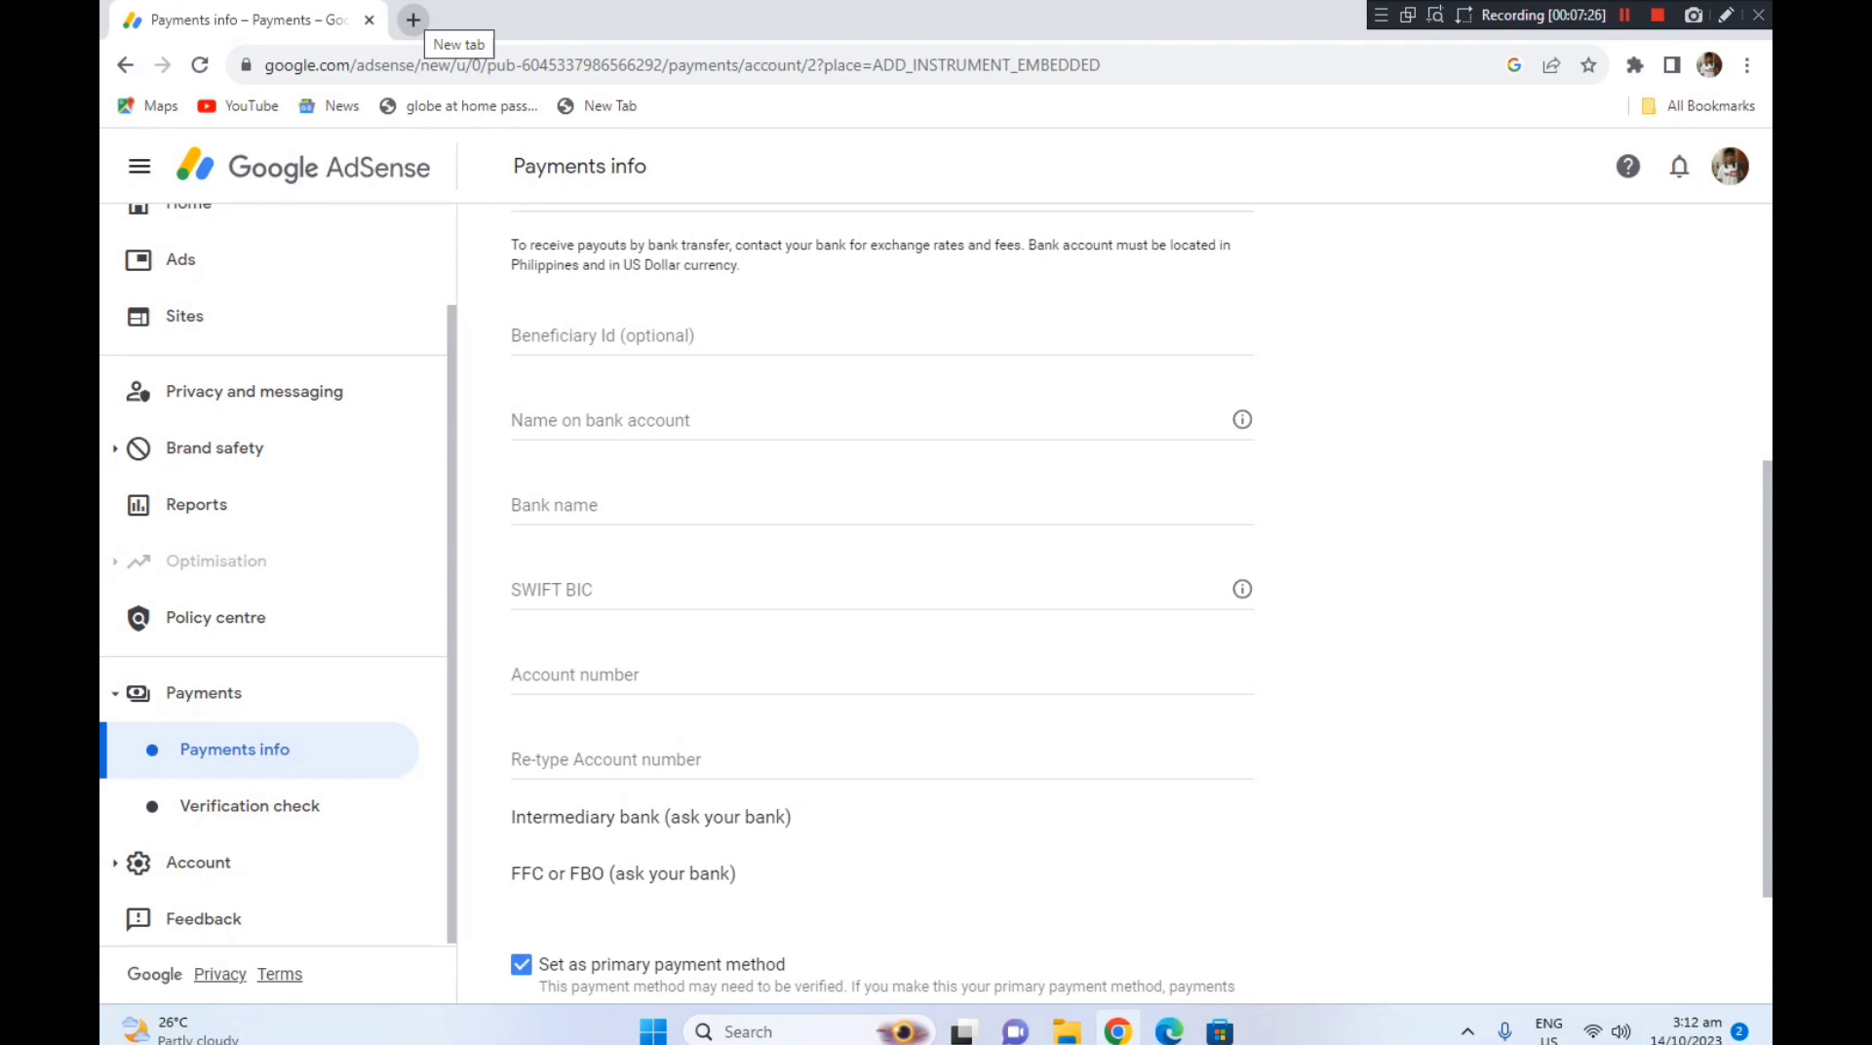
Step: Search Google for "eastwest swift code" in a new browser tab
left_click(413, 19)
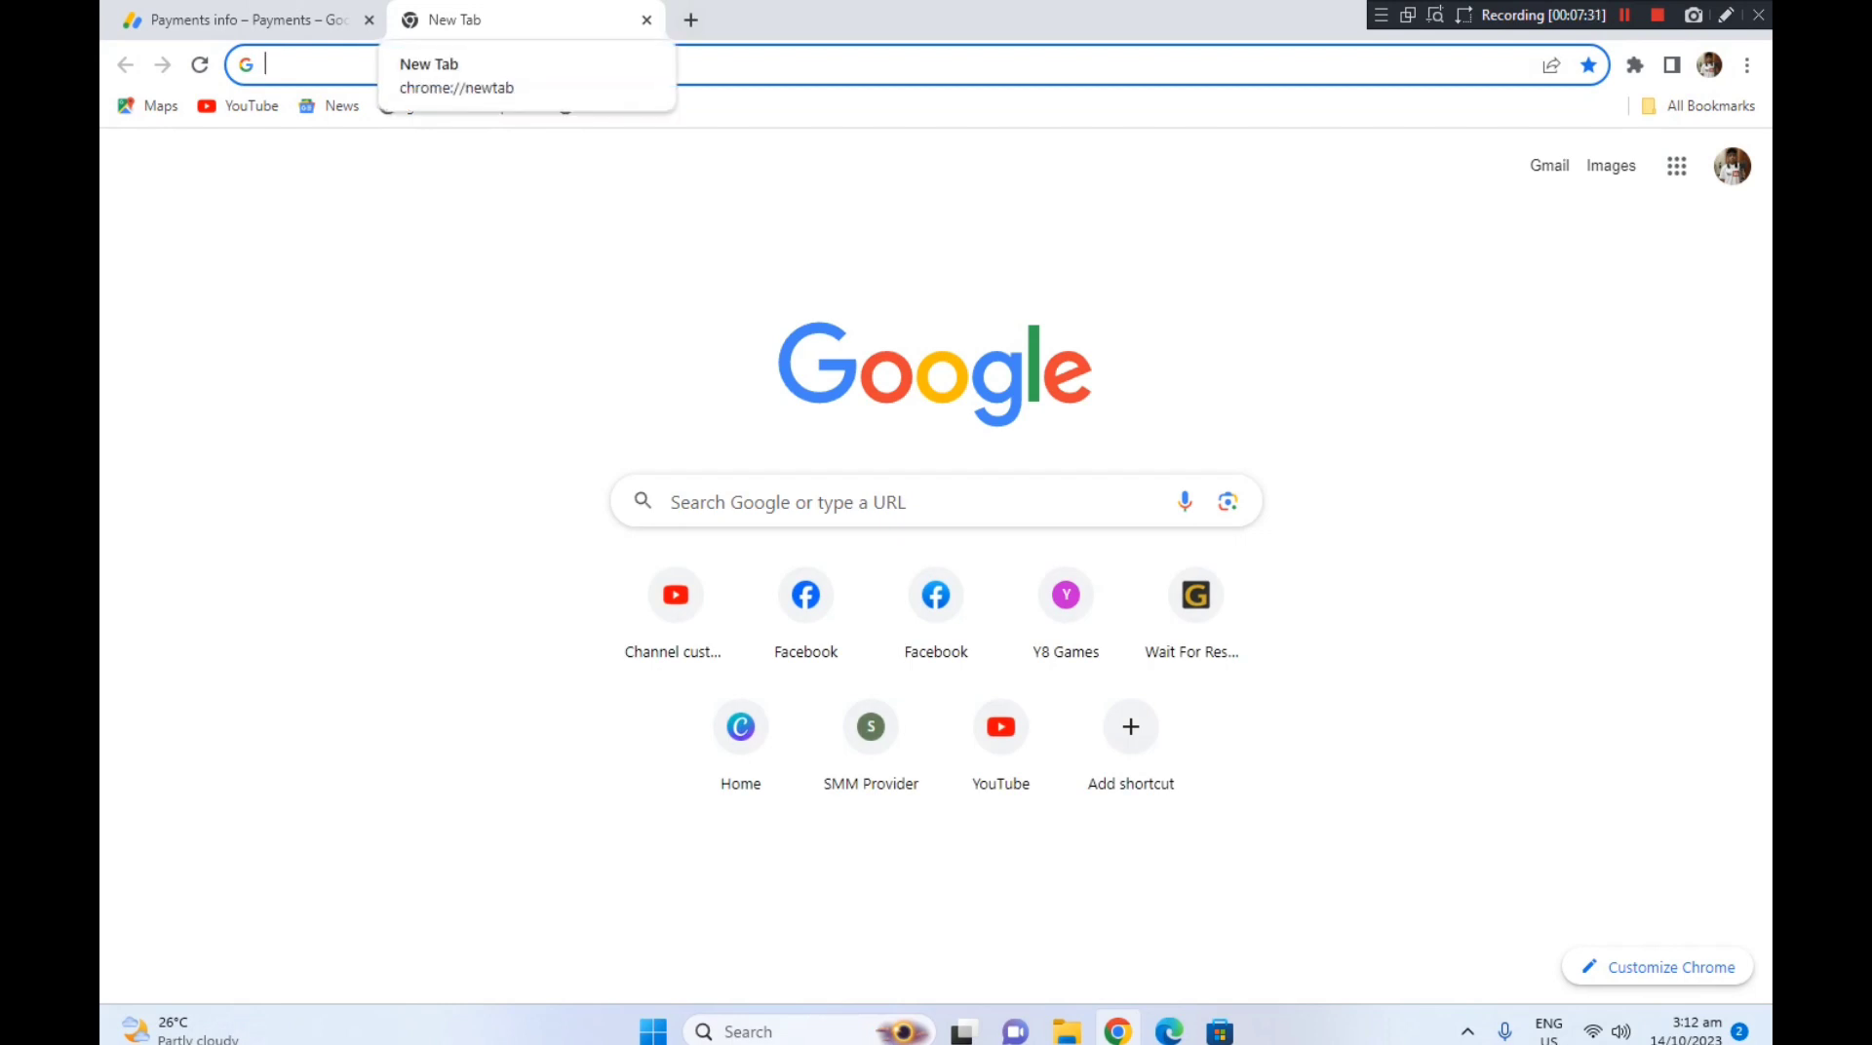
type("eas")
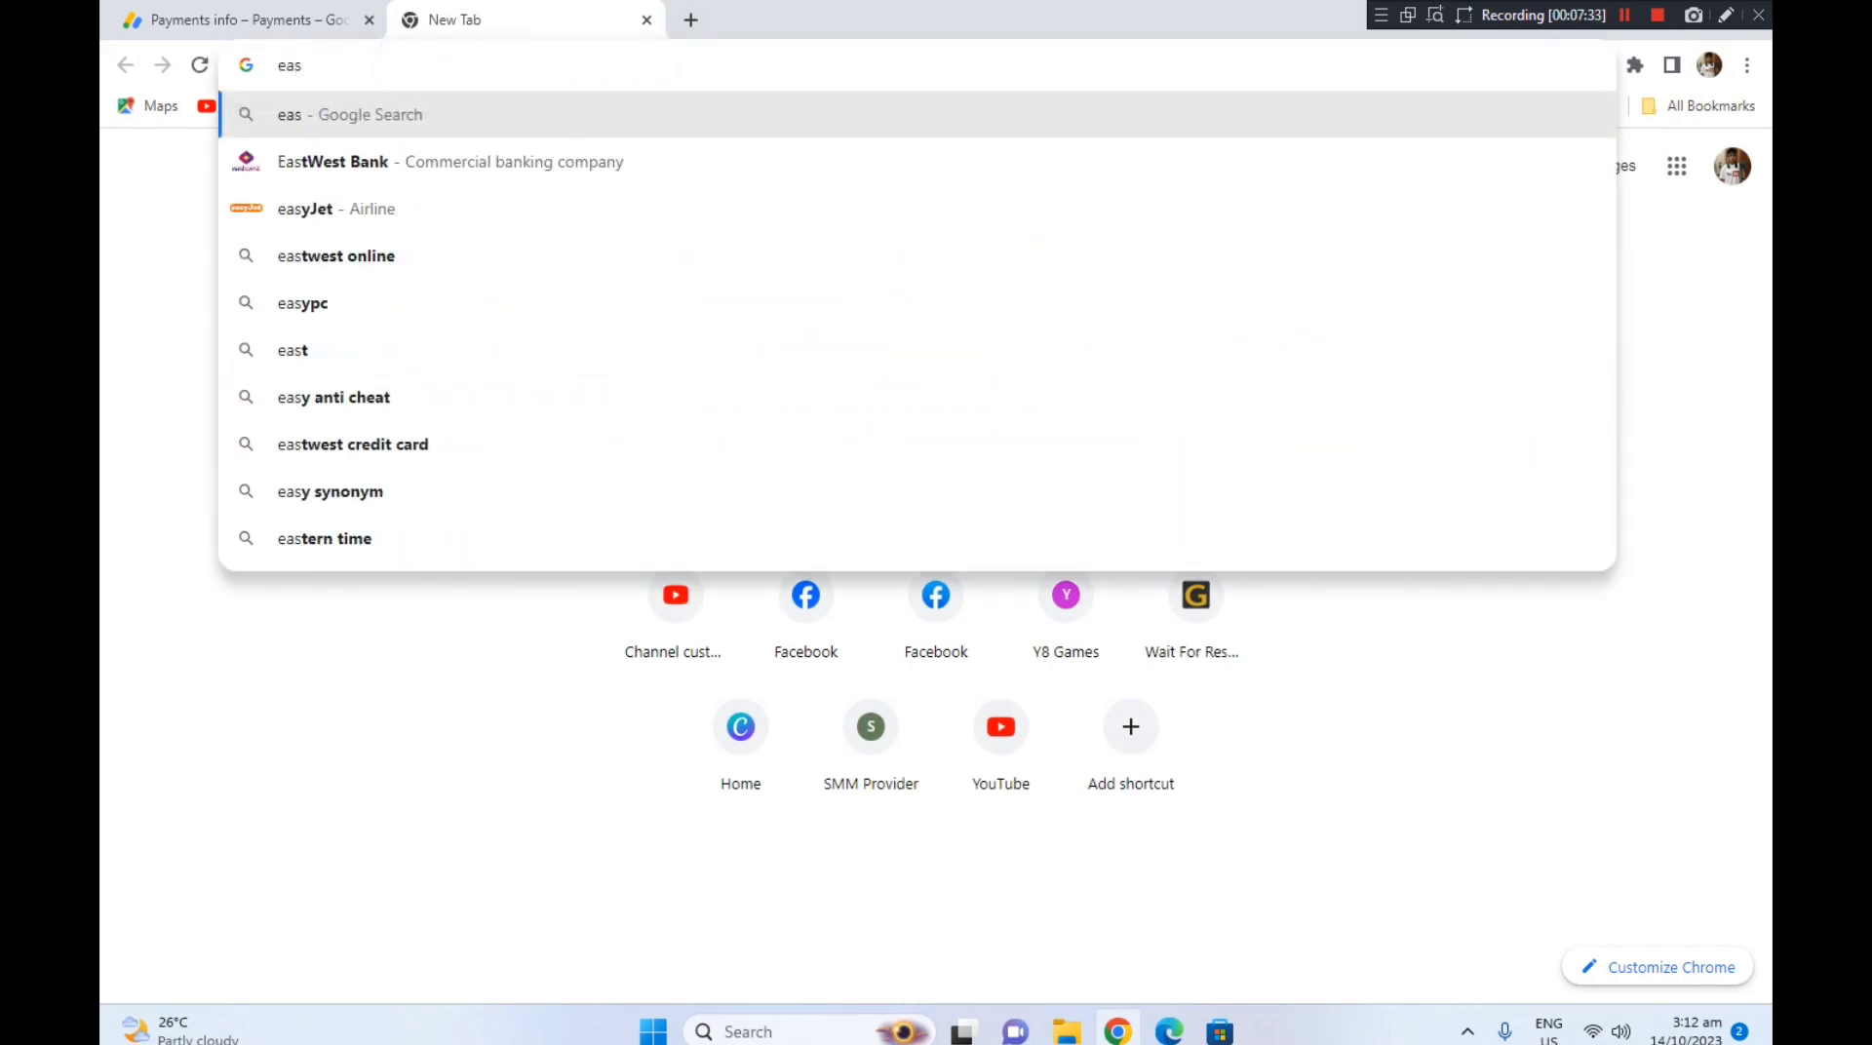
type("twe")
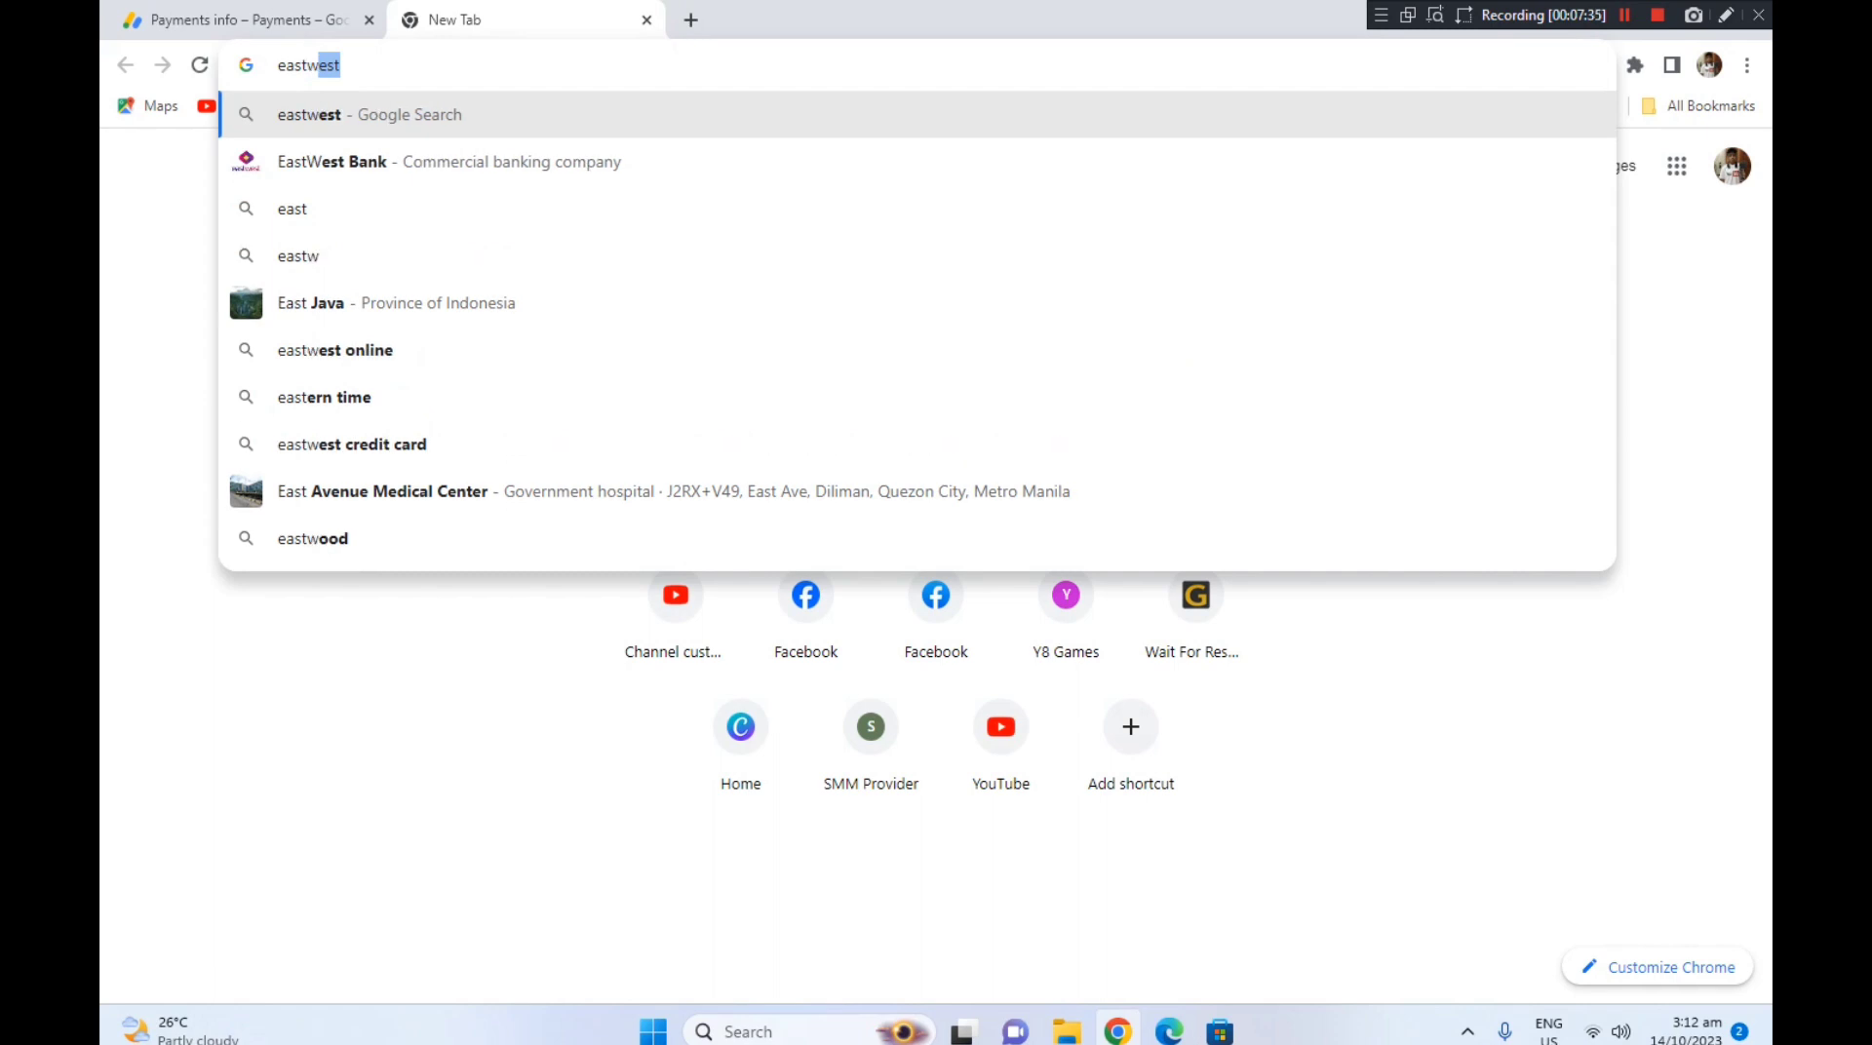
type("st")
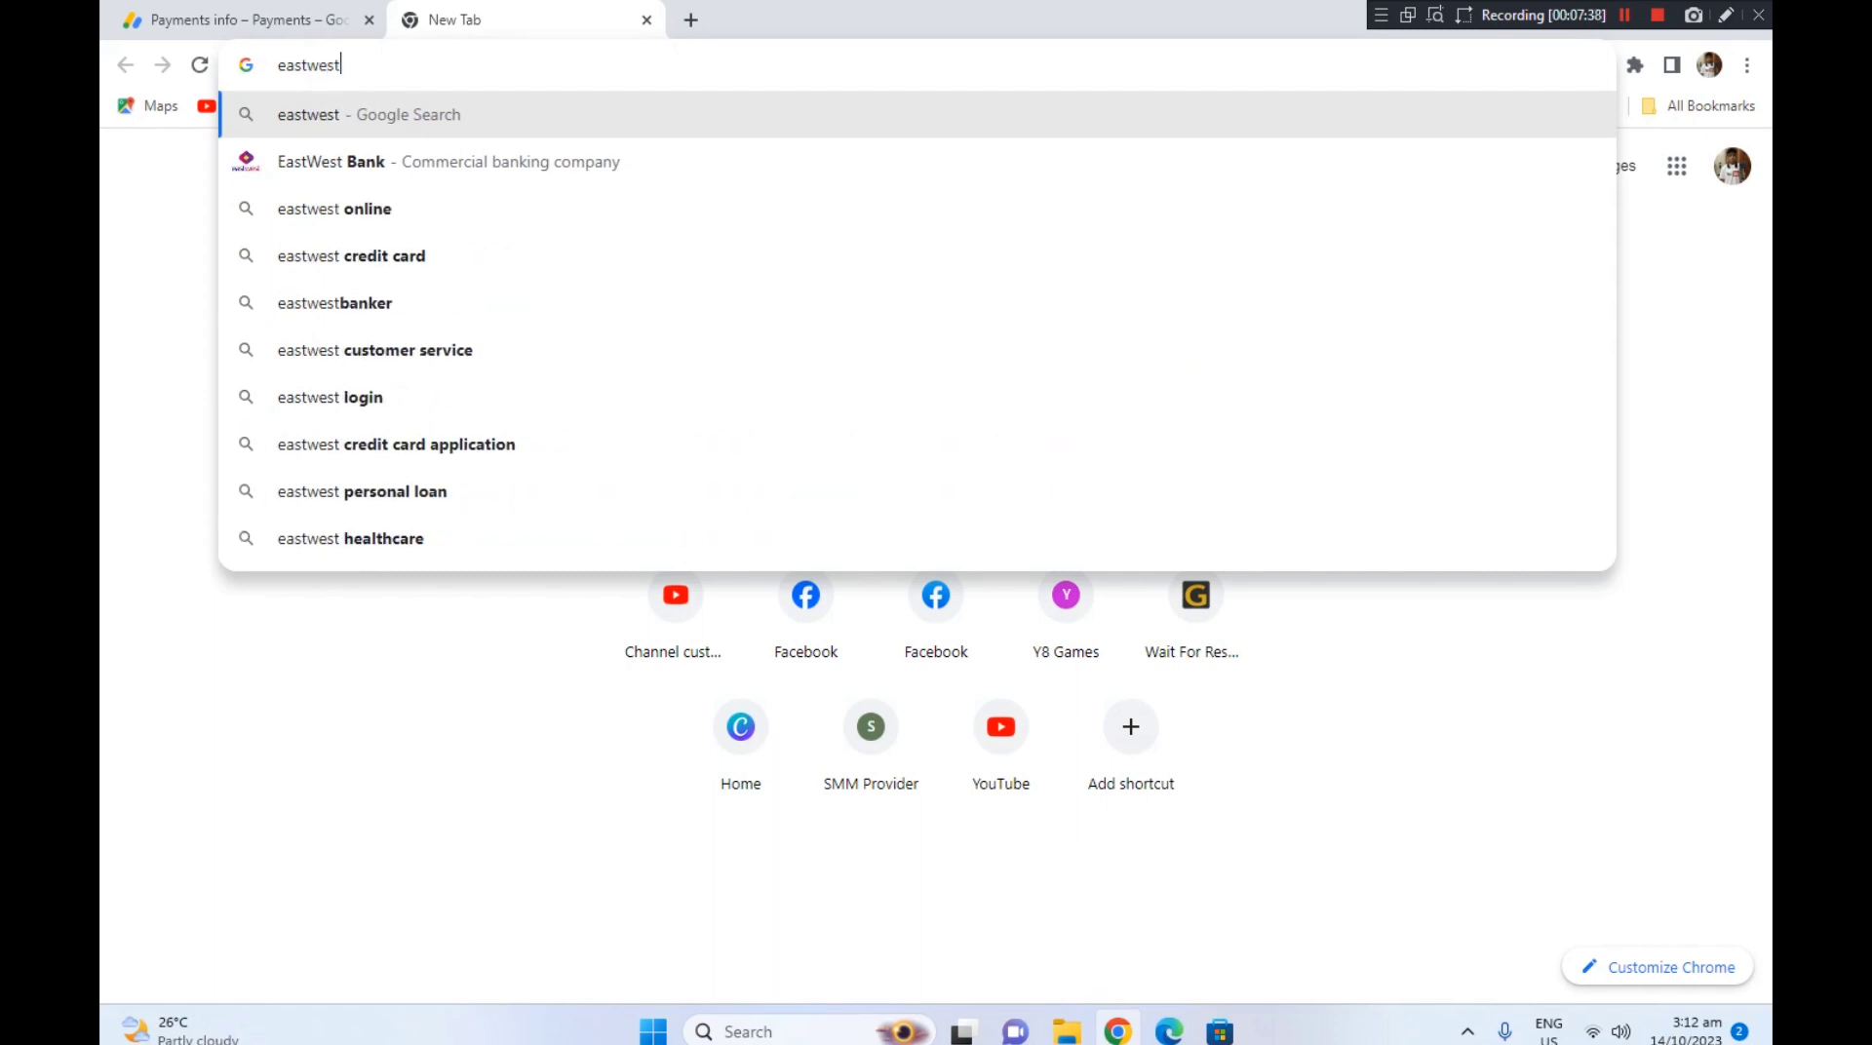
type(" swift")
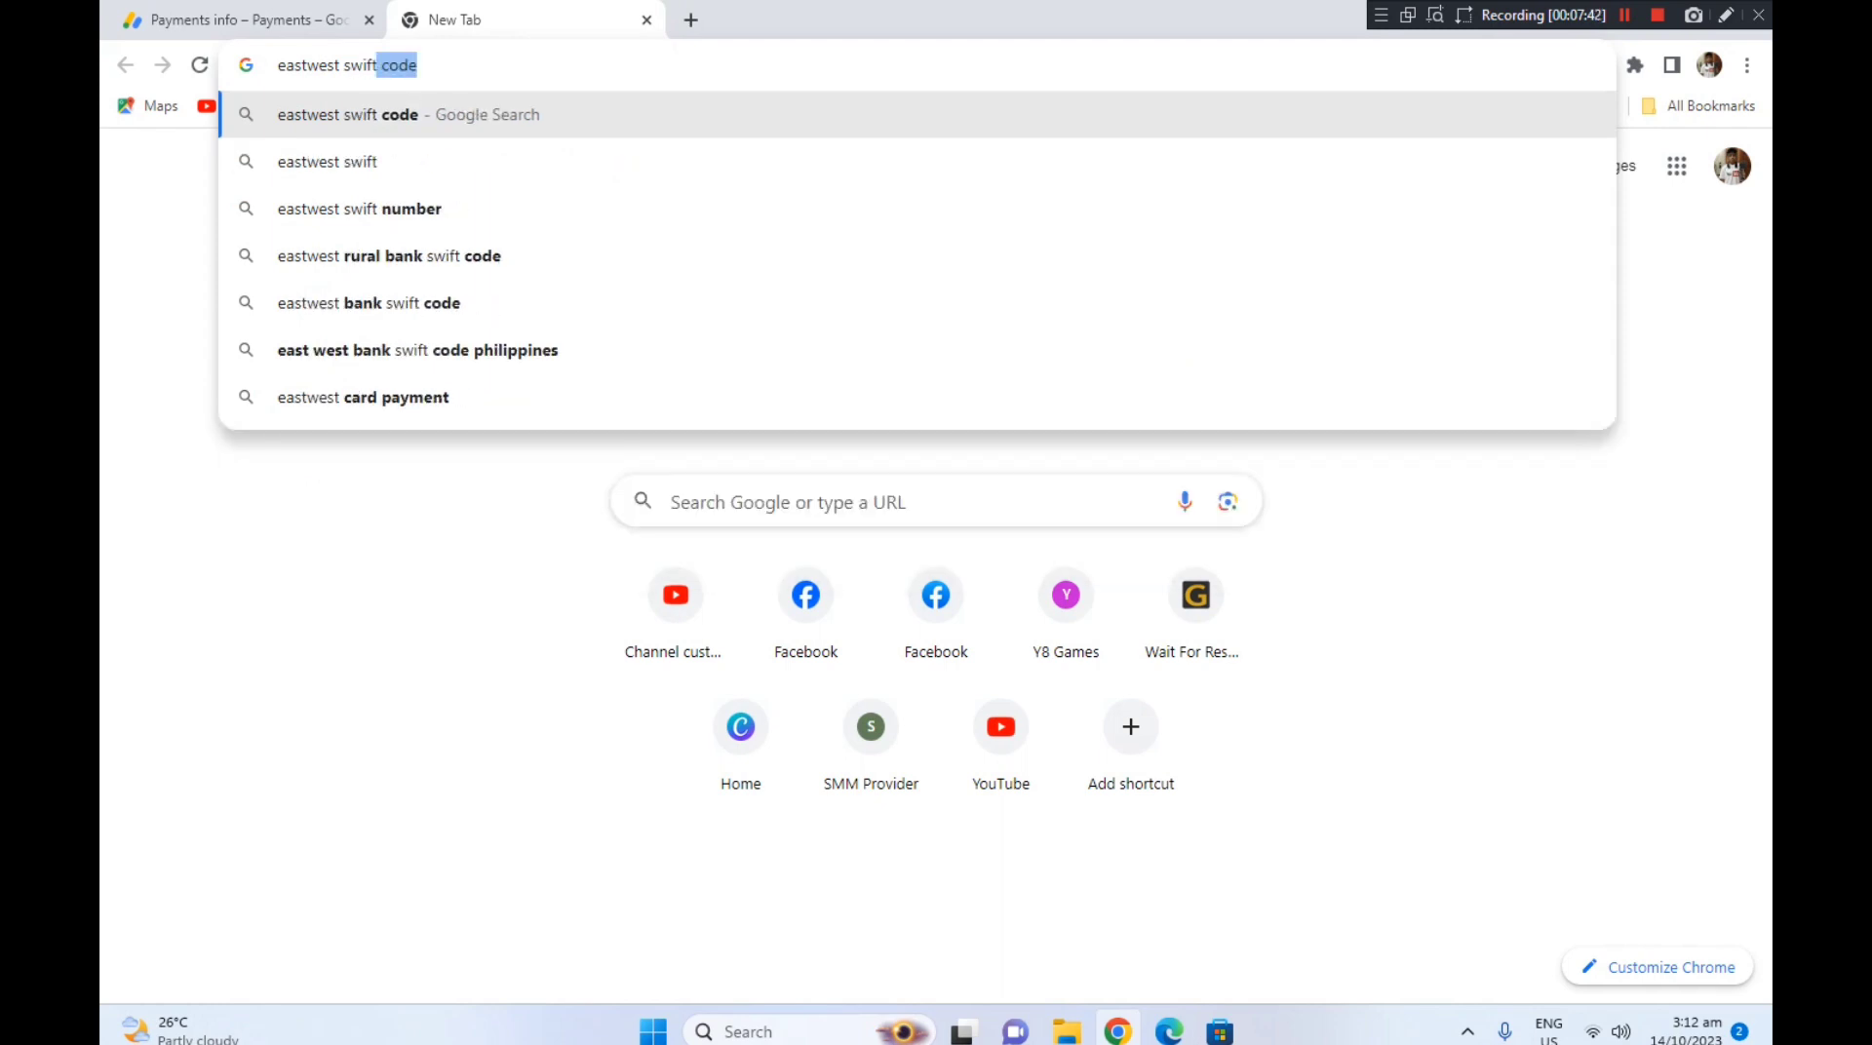
type(" cpde")
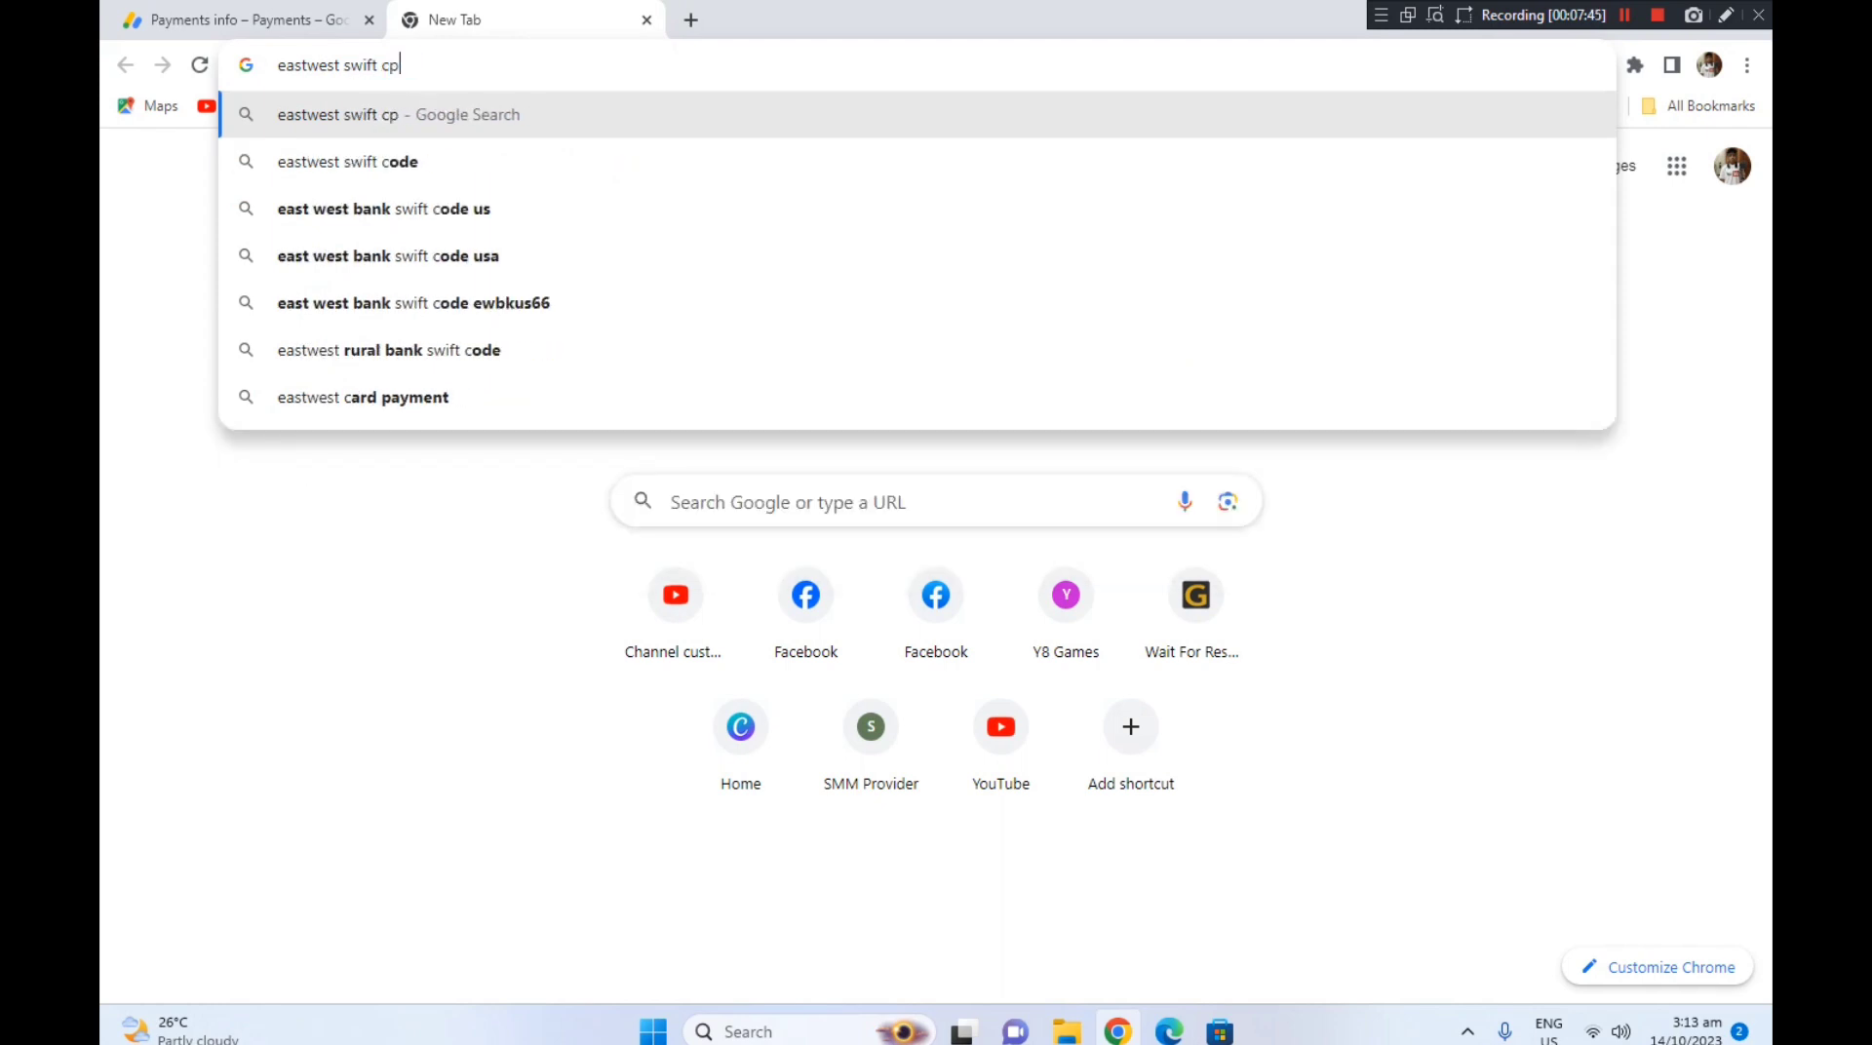
key("Return")
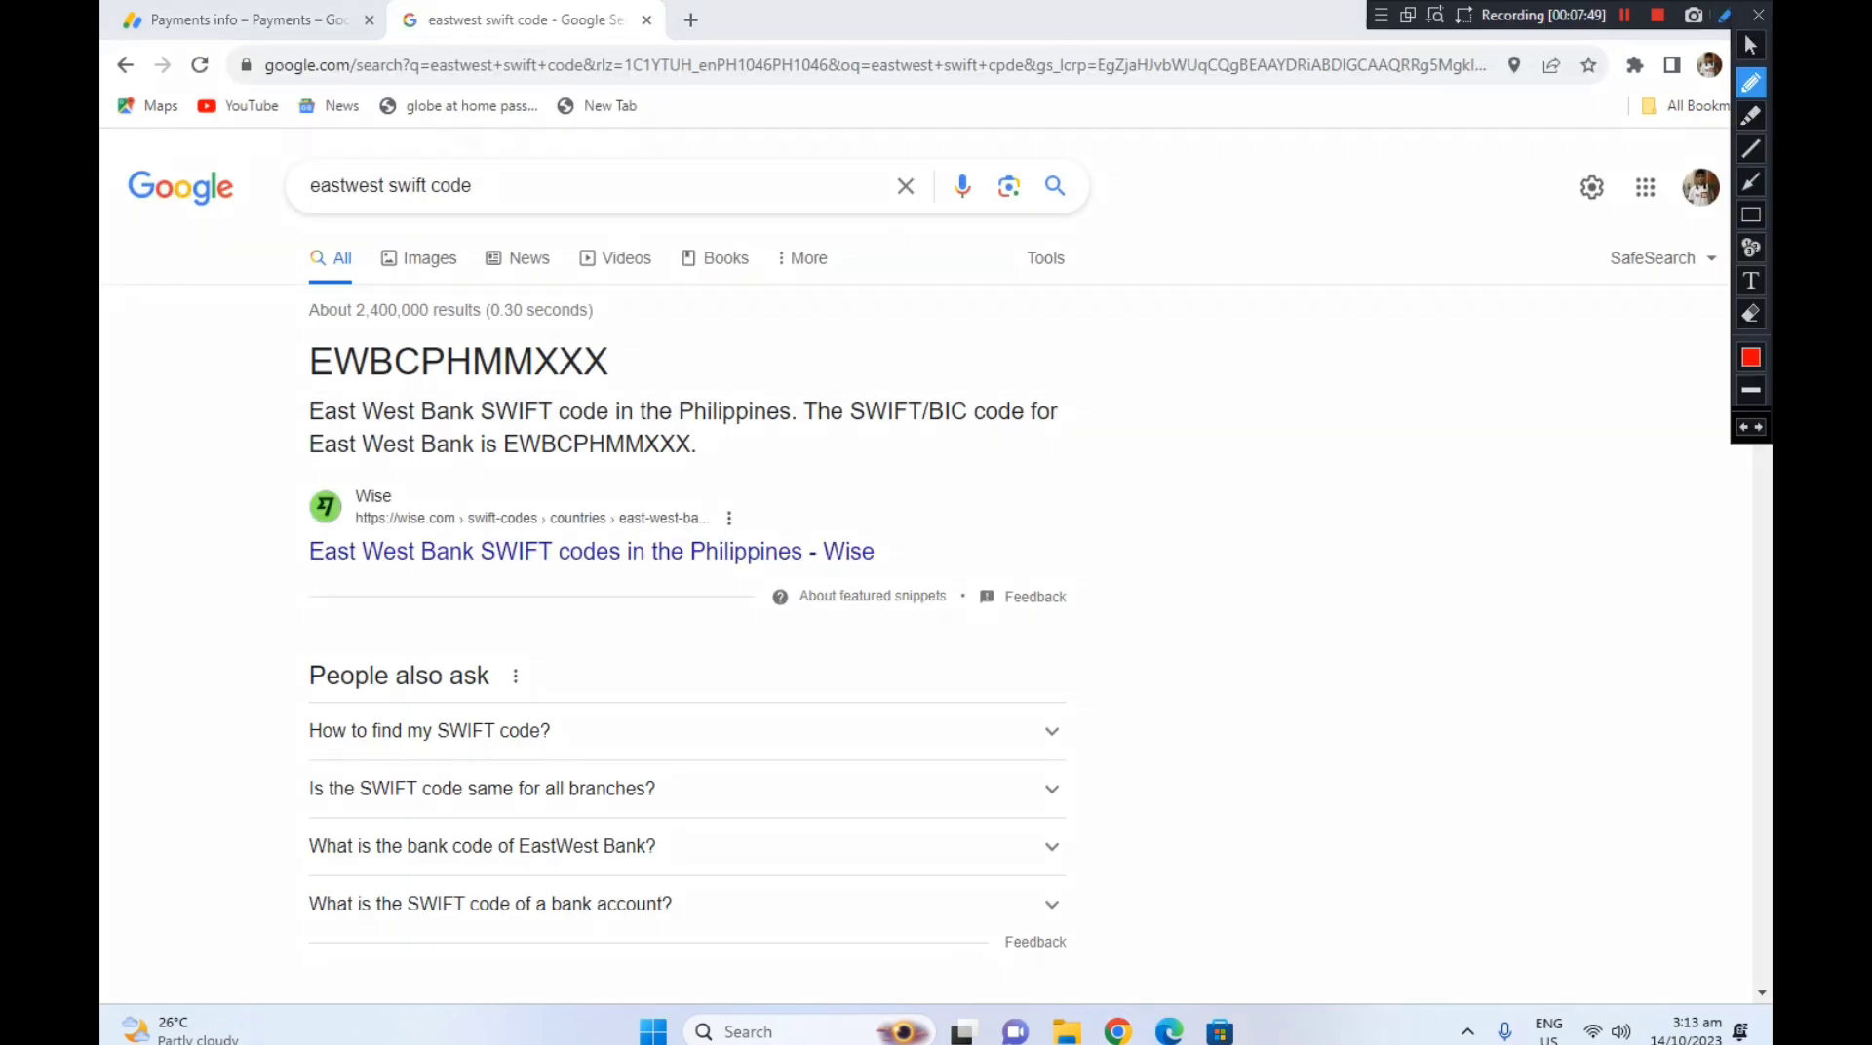
Step: Underline the SWIFT code in the search result, circle "eastwest" in the query, and return to the AdSense payments page
left_click_drag(319, 383, 633, 370)
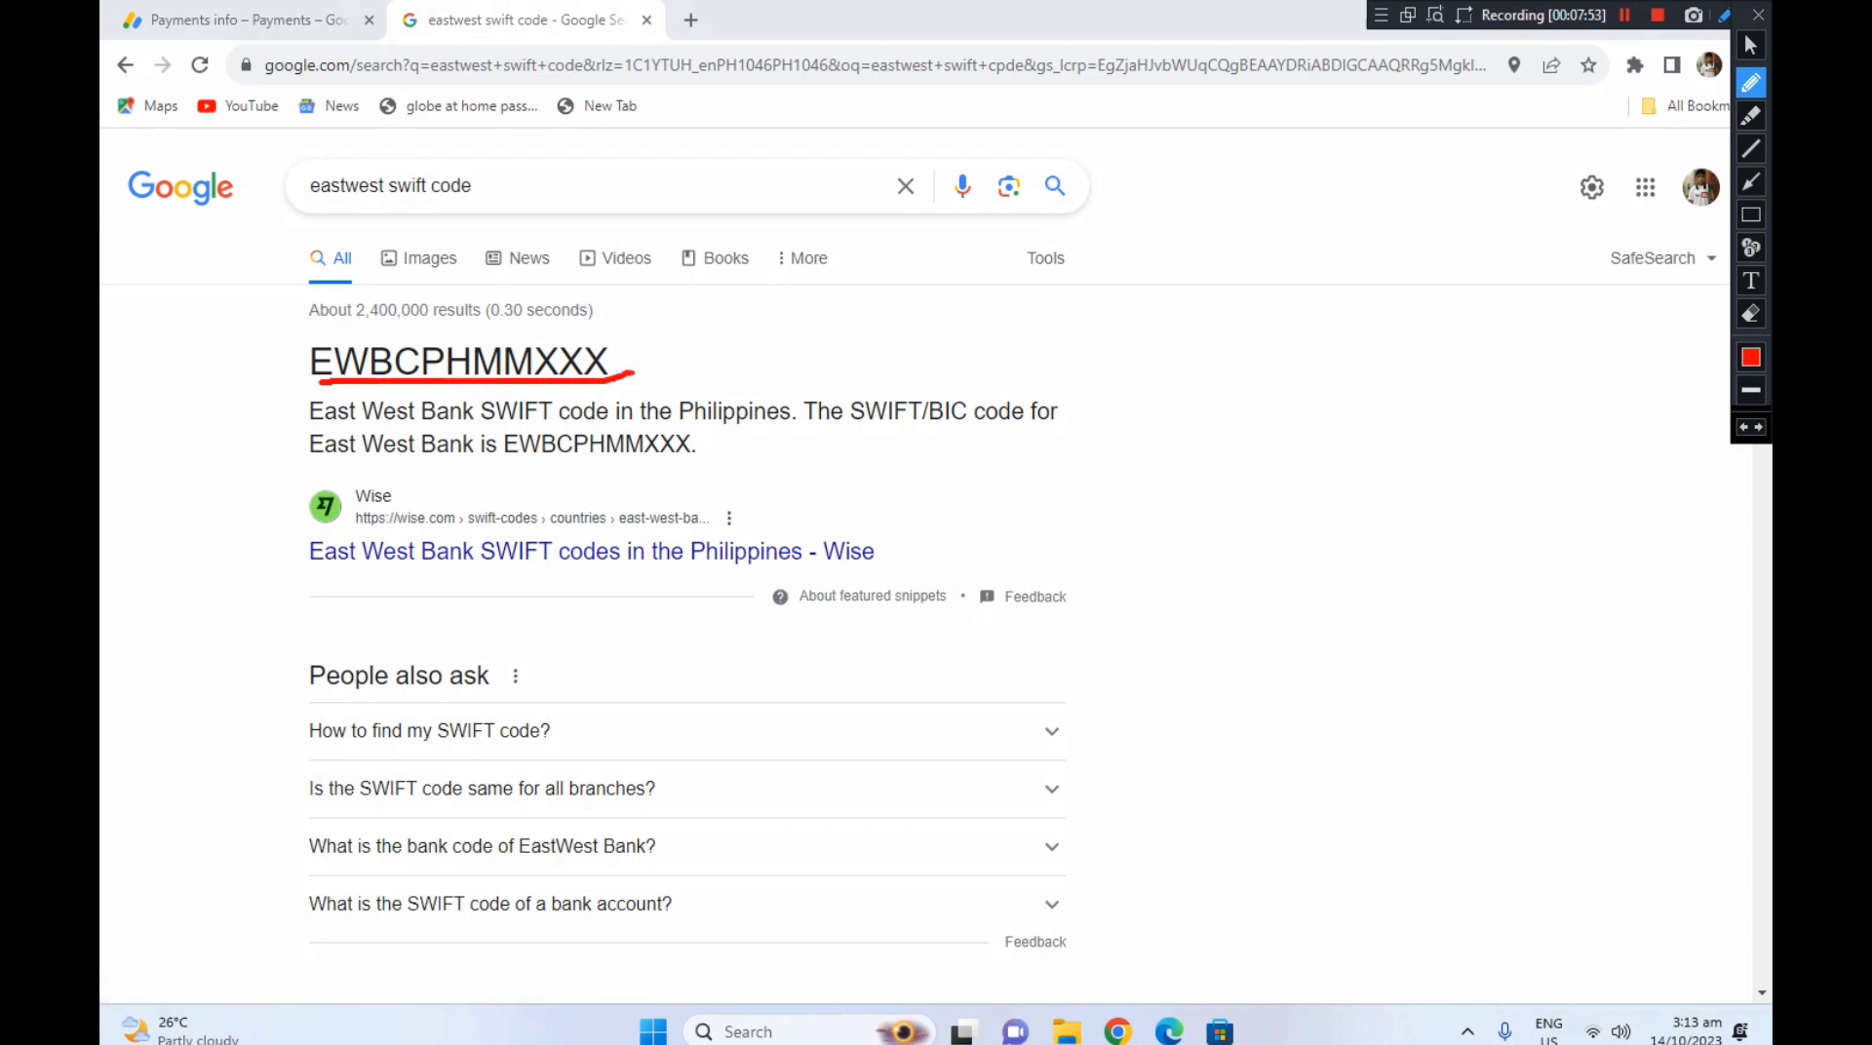
mouse_move(317, 201)
left_mouse_down()
mouse_move(364, 199)
mouse_move(327, 203)
left_mouse_up()
mouse_move(313, 201)
left_mouse_down()
mouse_move(299, 185)
mouse_move(367, 158)
mouse_move(376, 196)
left_mouse_up()
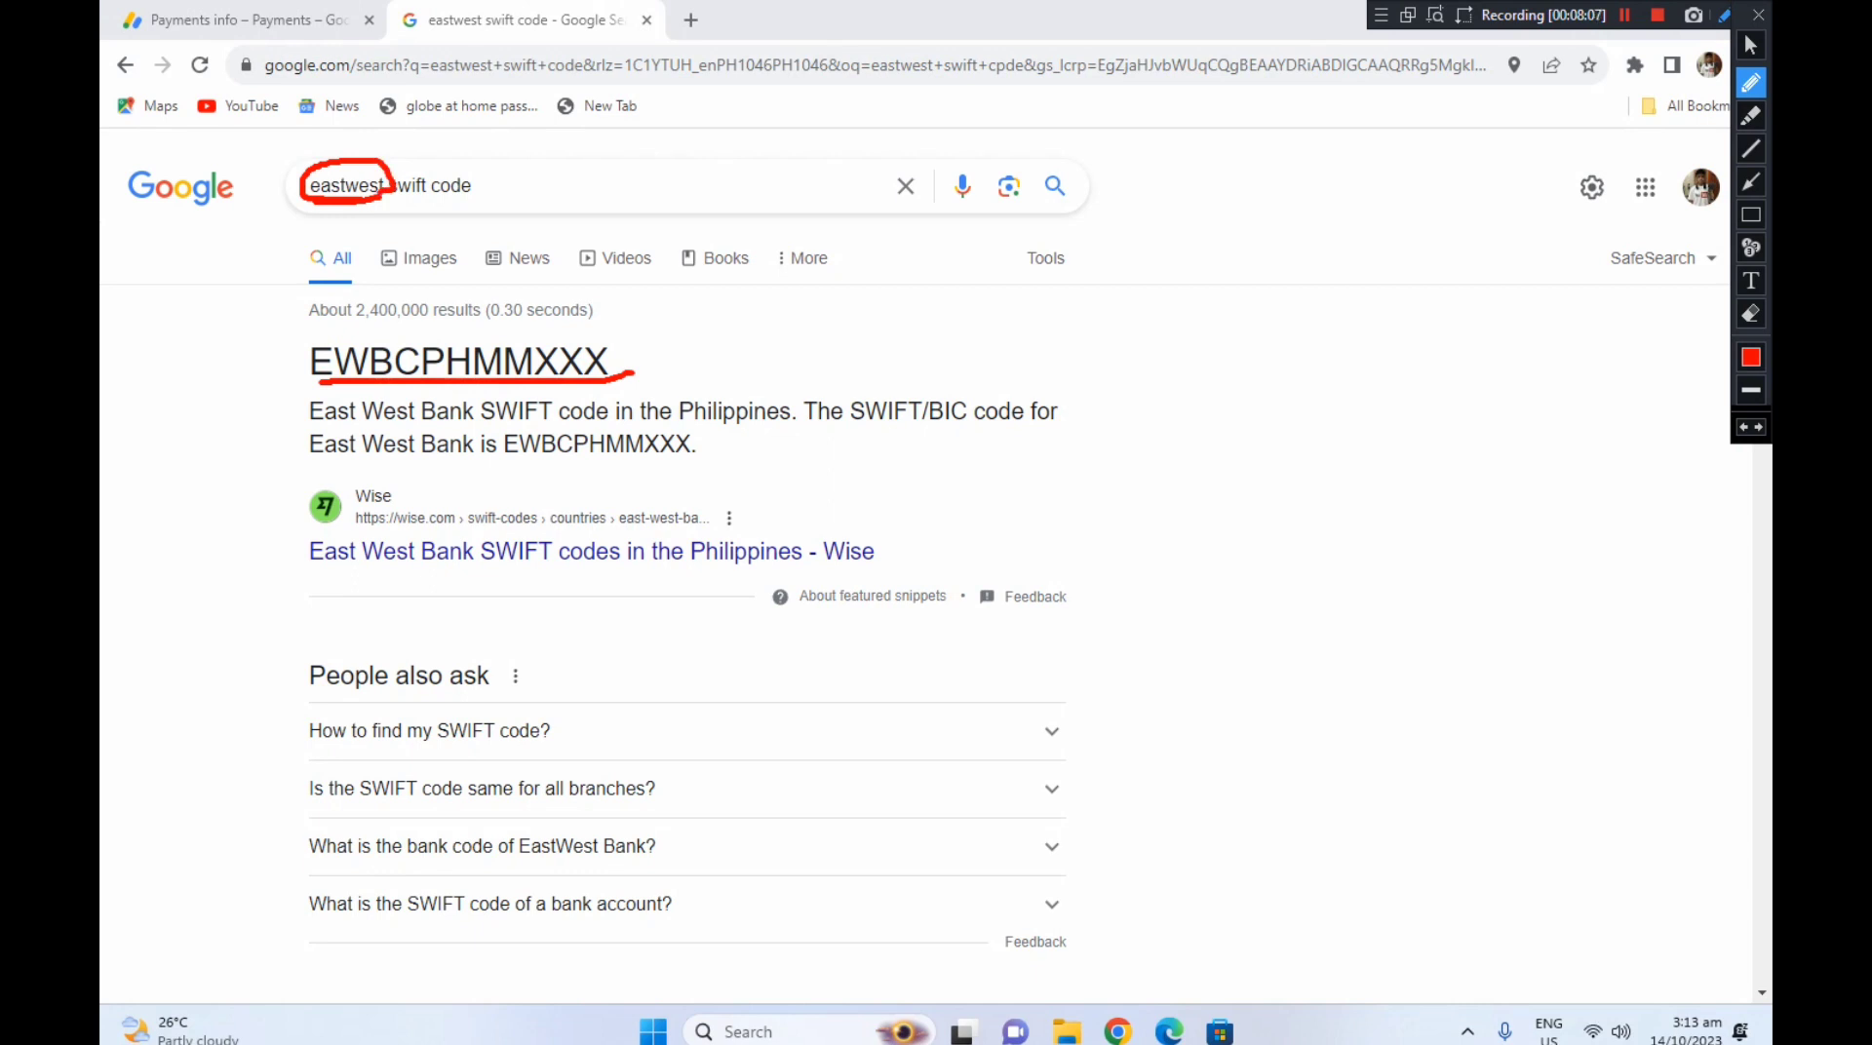
left_click_drag(306, 382, 439, 376)
key("ctrl+1")
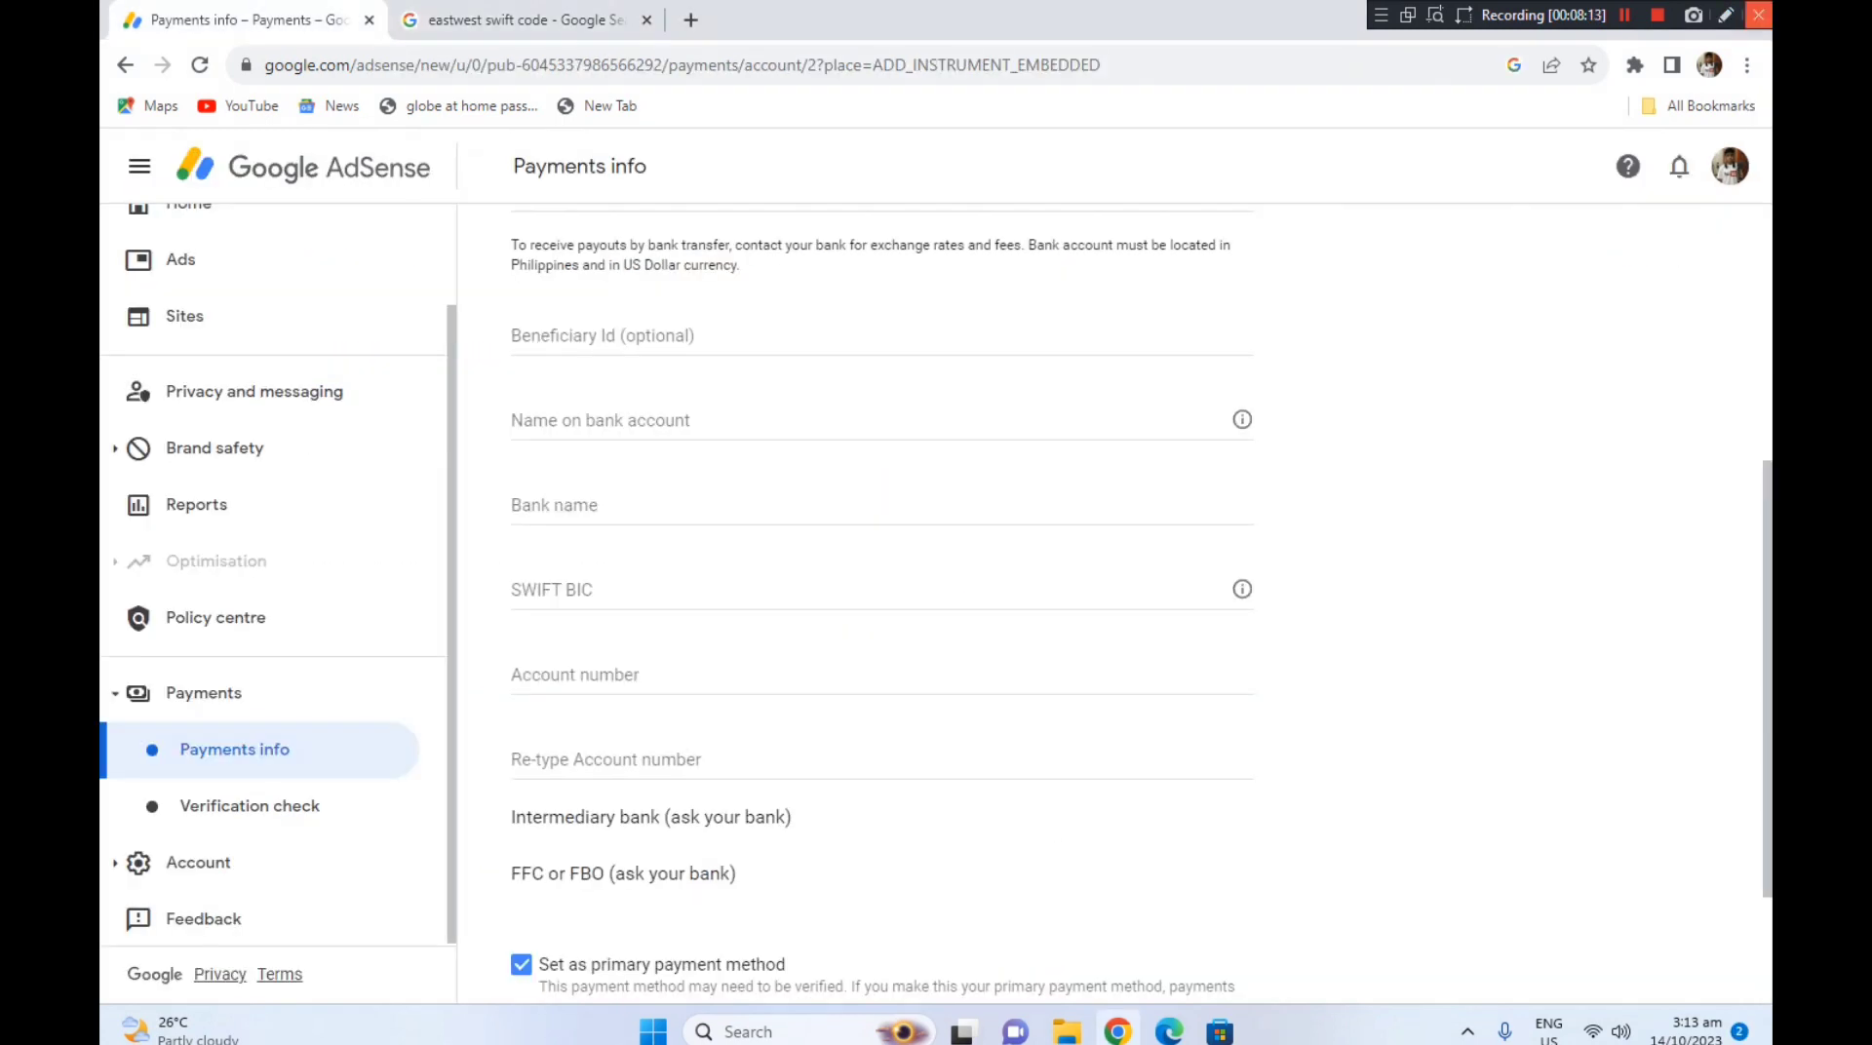
Step: Mark the Account number and Re-type Account number fields with red check marks
left_click(1724, 15)
mouse_move(660, 666)
left_mouse_down()
mouse_move(690, 698)
mouse_move(753, 655)
left_mouse_up()
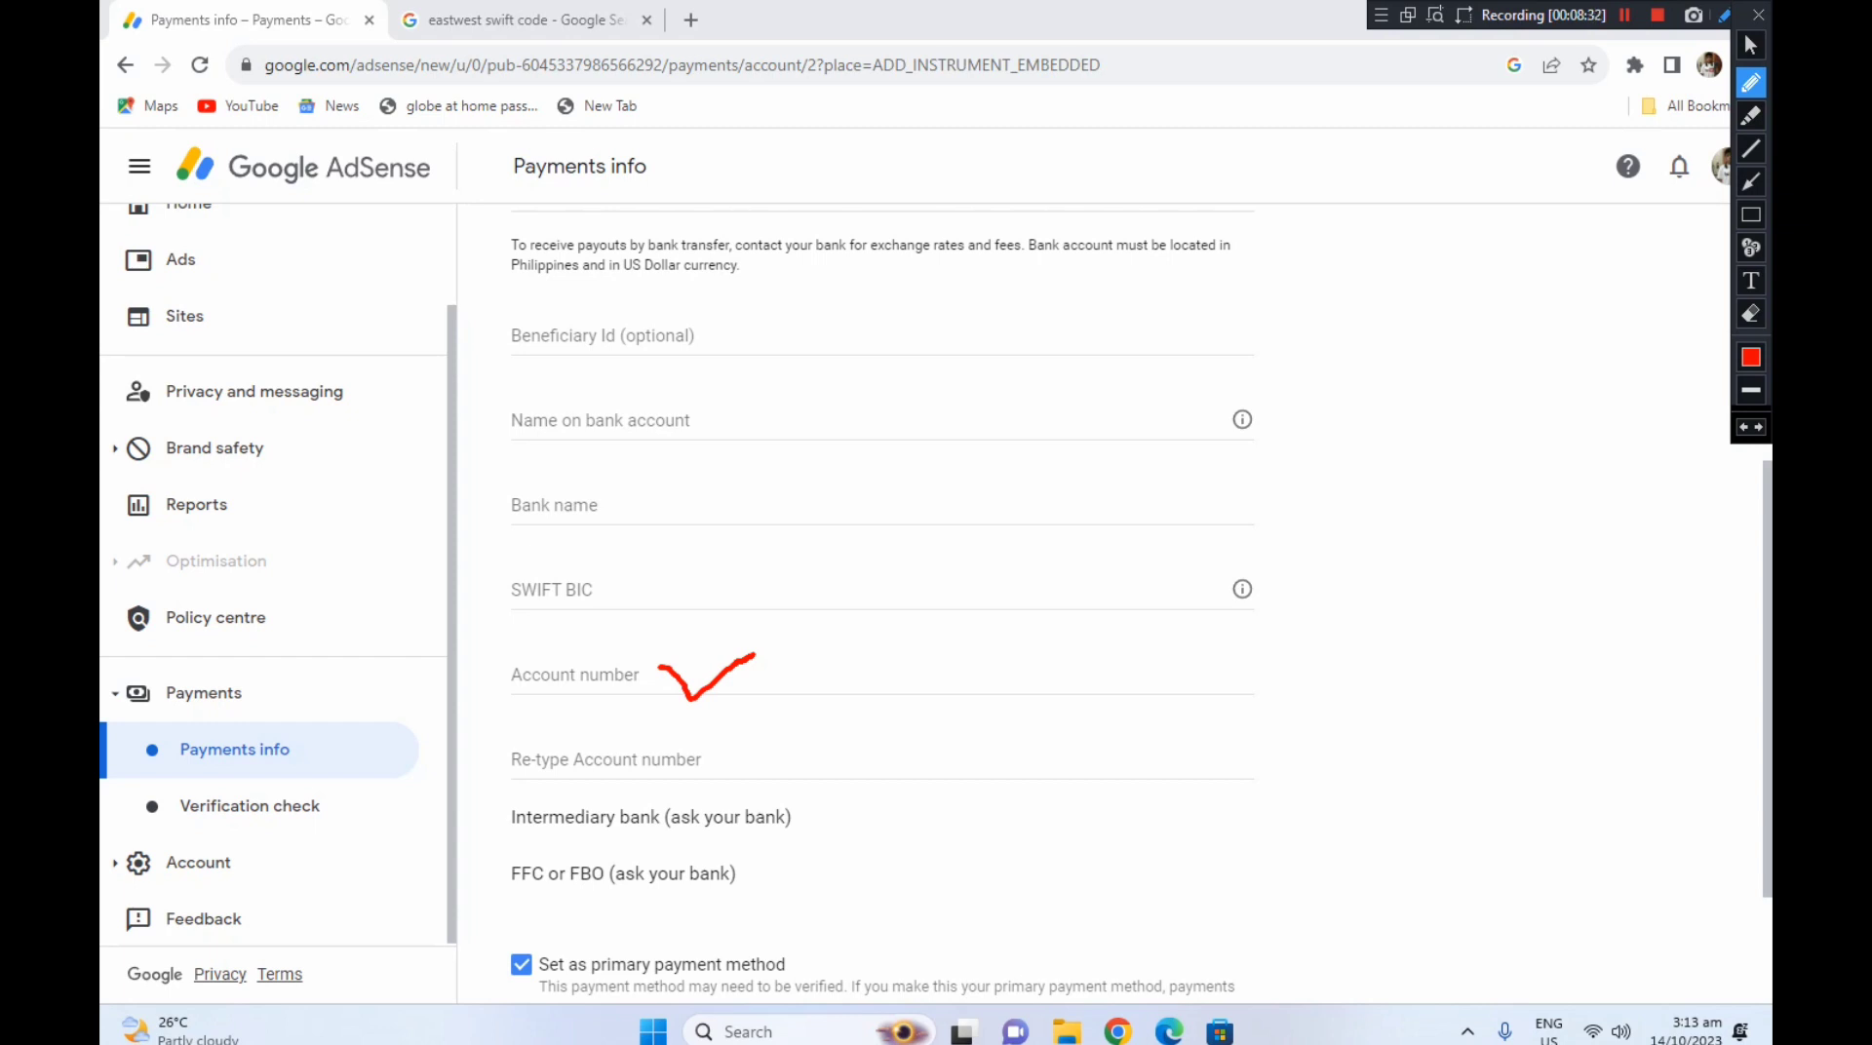
mouse_move(657, 661)
left_mouse_down()
mouse_move(687, 698)
mouse_move(753, 651)
left_mouse_up()
mouse_move(648, 646)
left_mouse_down()
mouse_move(685, 700)
mouse_move(764, 649)
left_mouse_up()
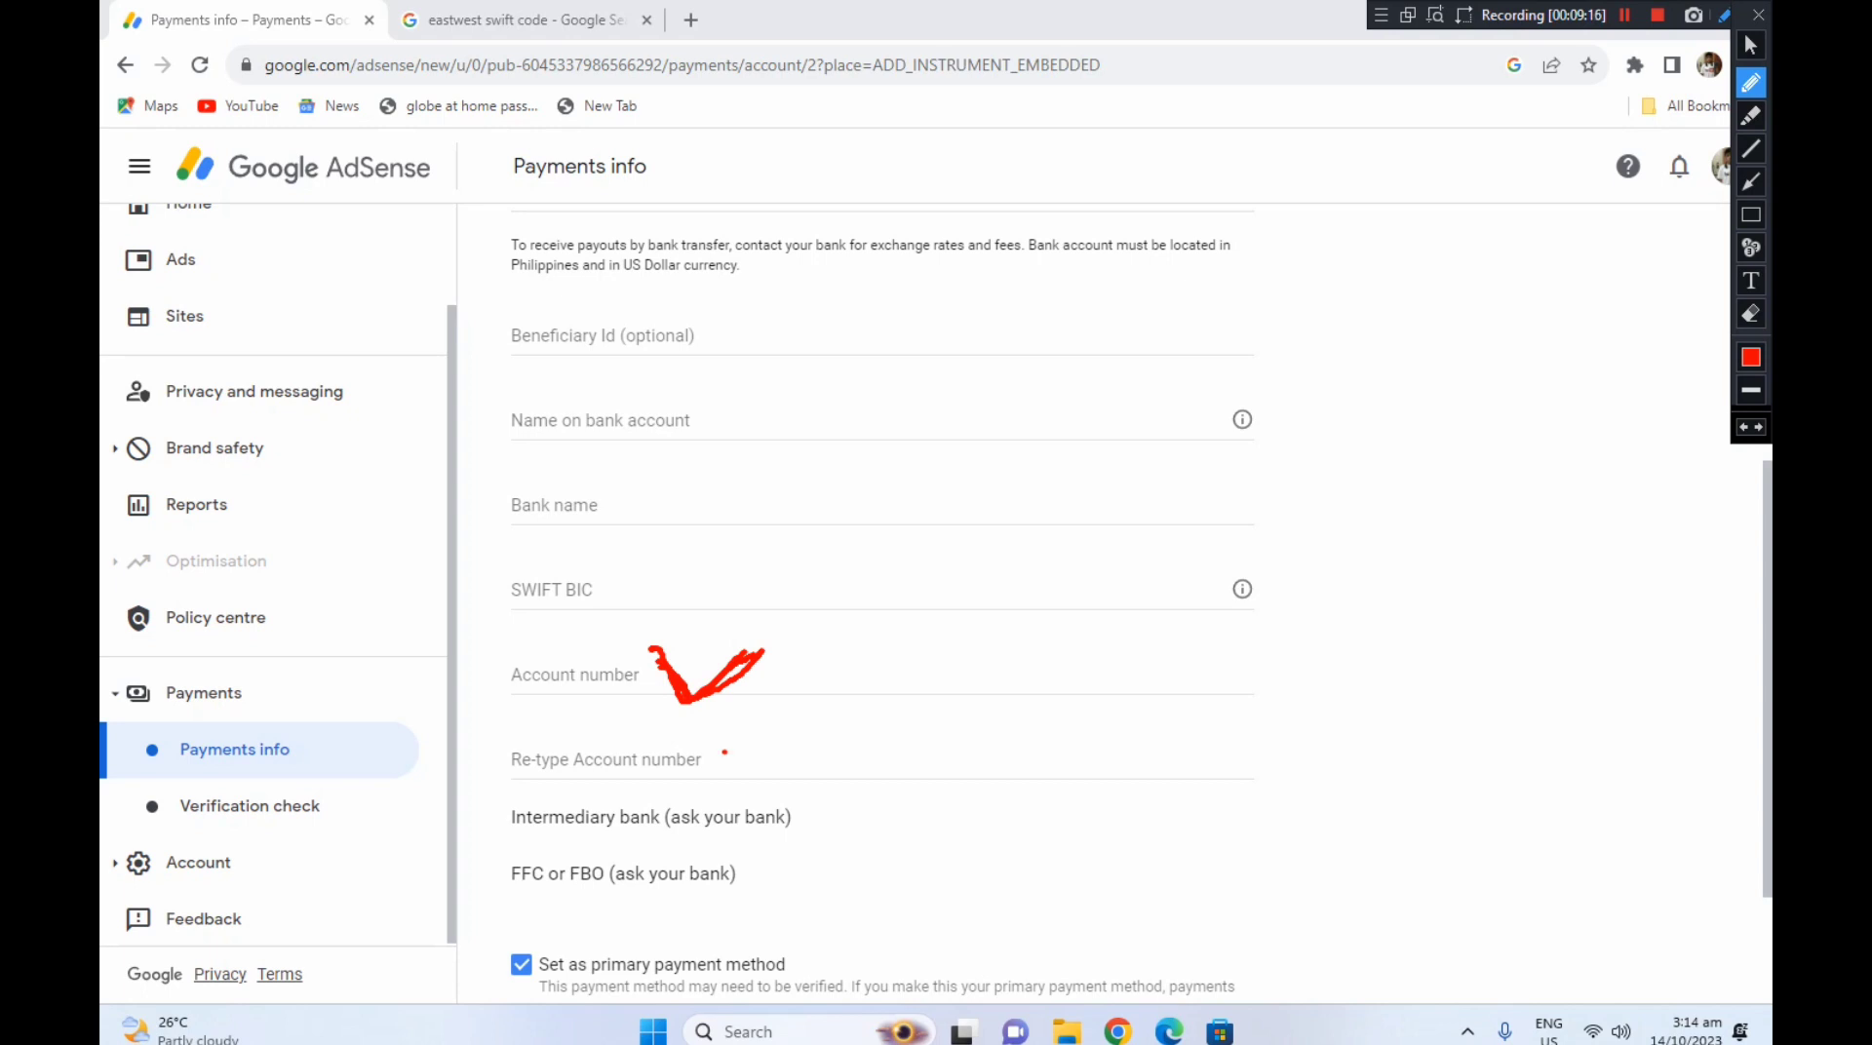
mouse_move(724, 751)
left_mouse_down()
mouse_move(757, 776)
mouse_move(810, 721)
left_mouse_up()
key("ctrl+shift+d")
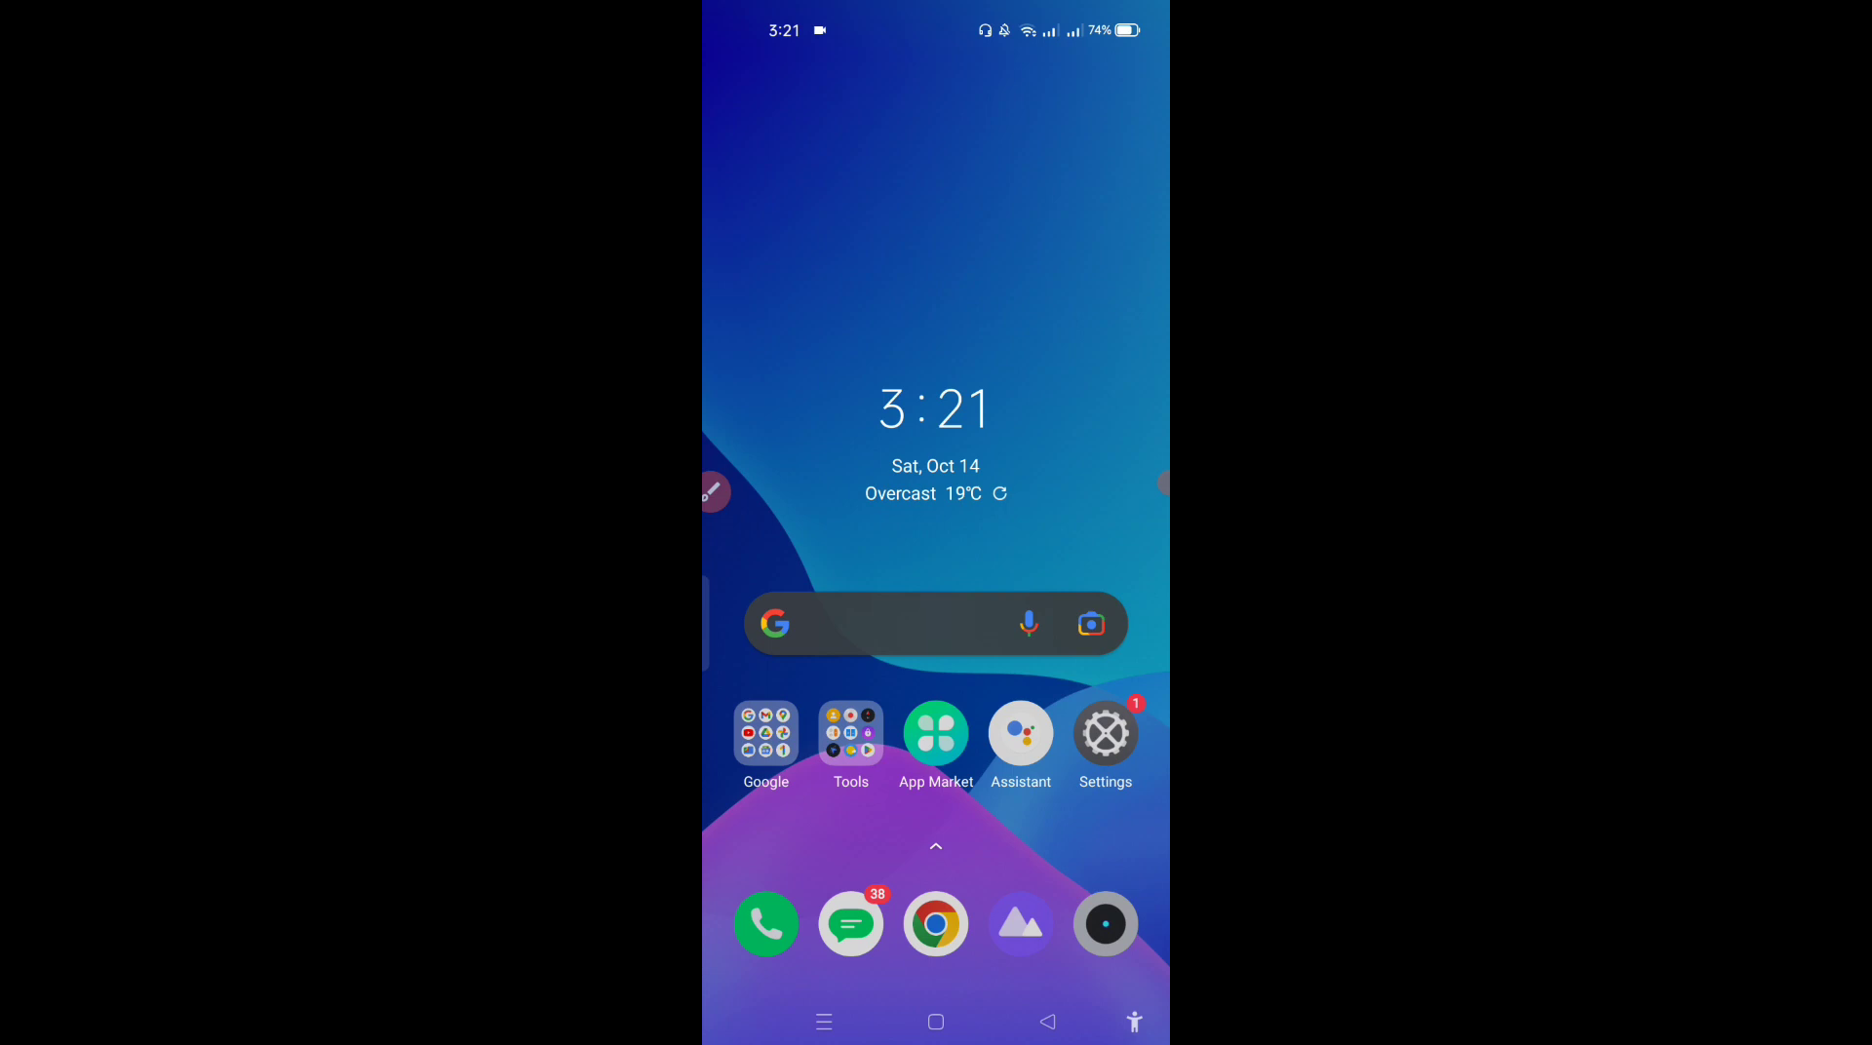
Step: Open the phone's list of all apps, draw a red mark over the last apps, and clear it
left_click_drag(936, 848, 936, 390)
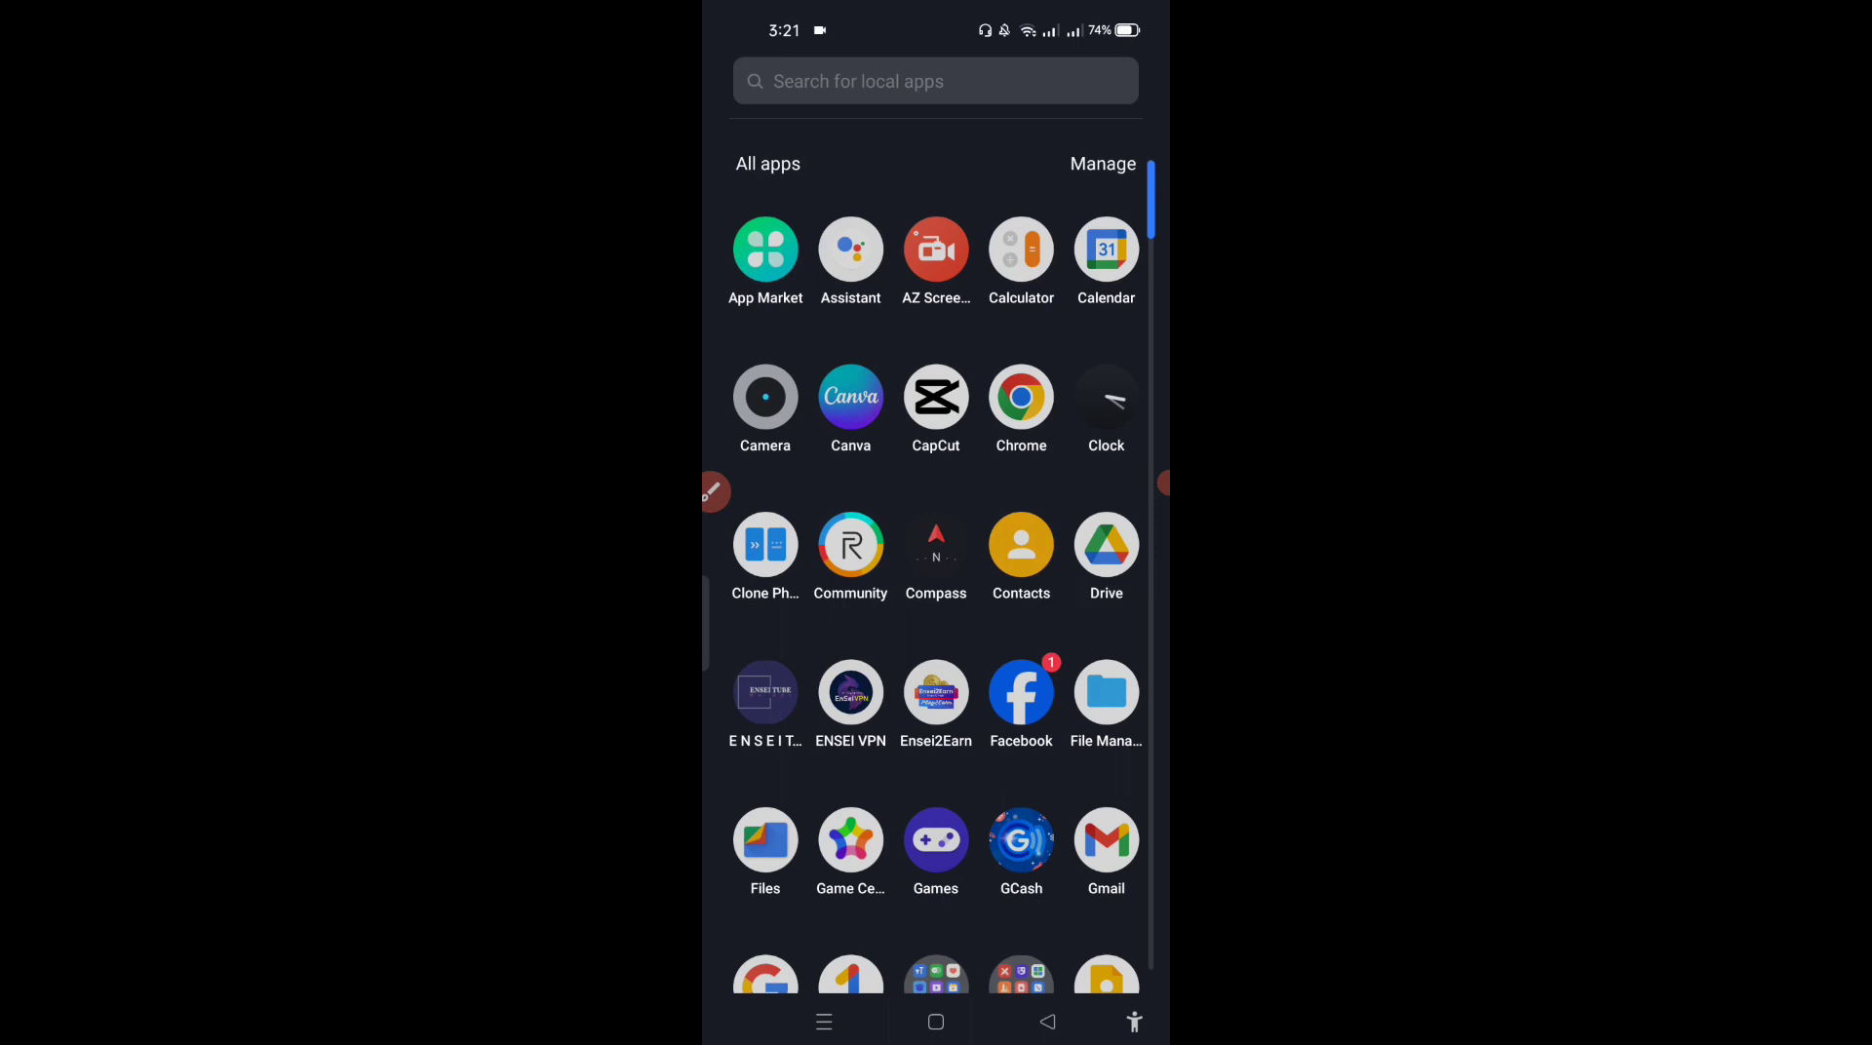
scroll(942, 556, "down", 15)
left_click(713, 493)
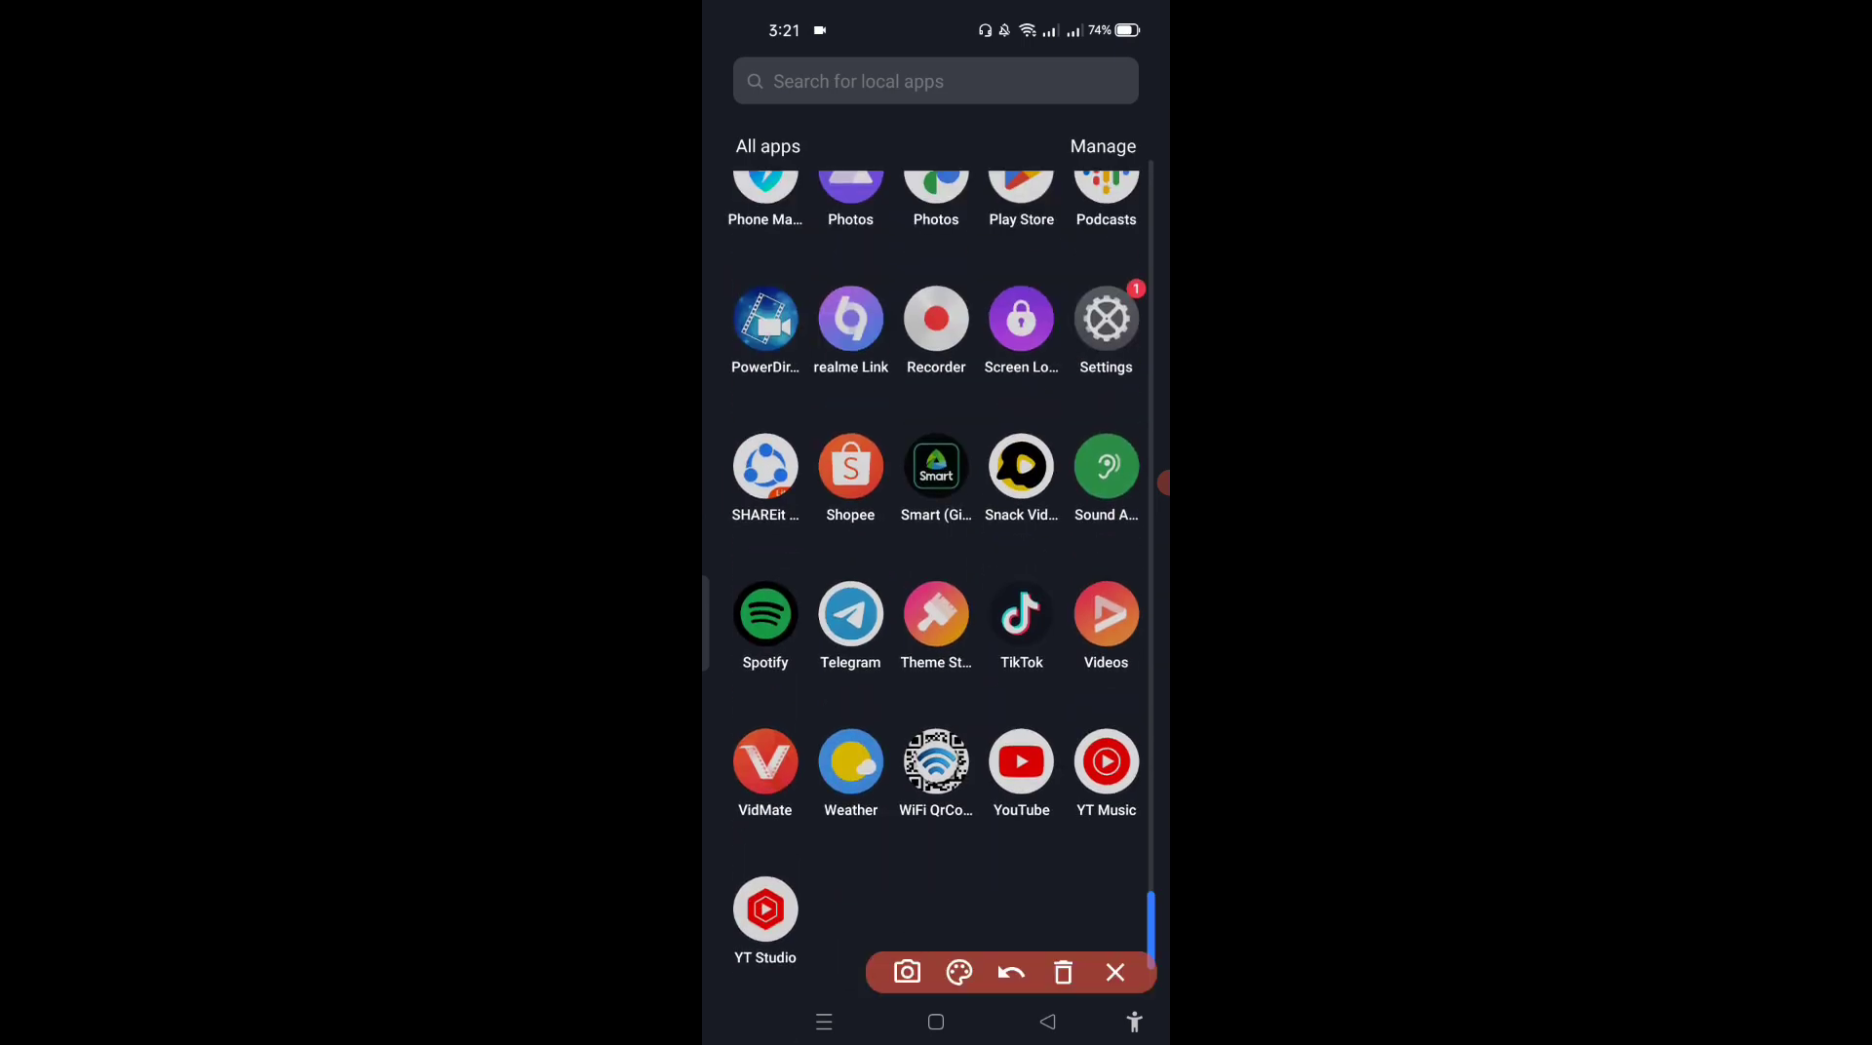
mouse_move(792, 690)
left_mouse_down()
mouse_move(770, 816)
mouse_move(790, 661)
left_mouse_up()
left_click(1062, 972)
left_click(1114, 972)
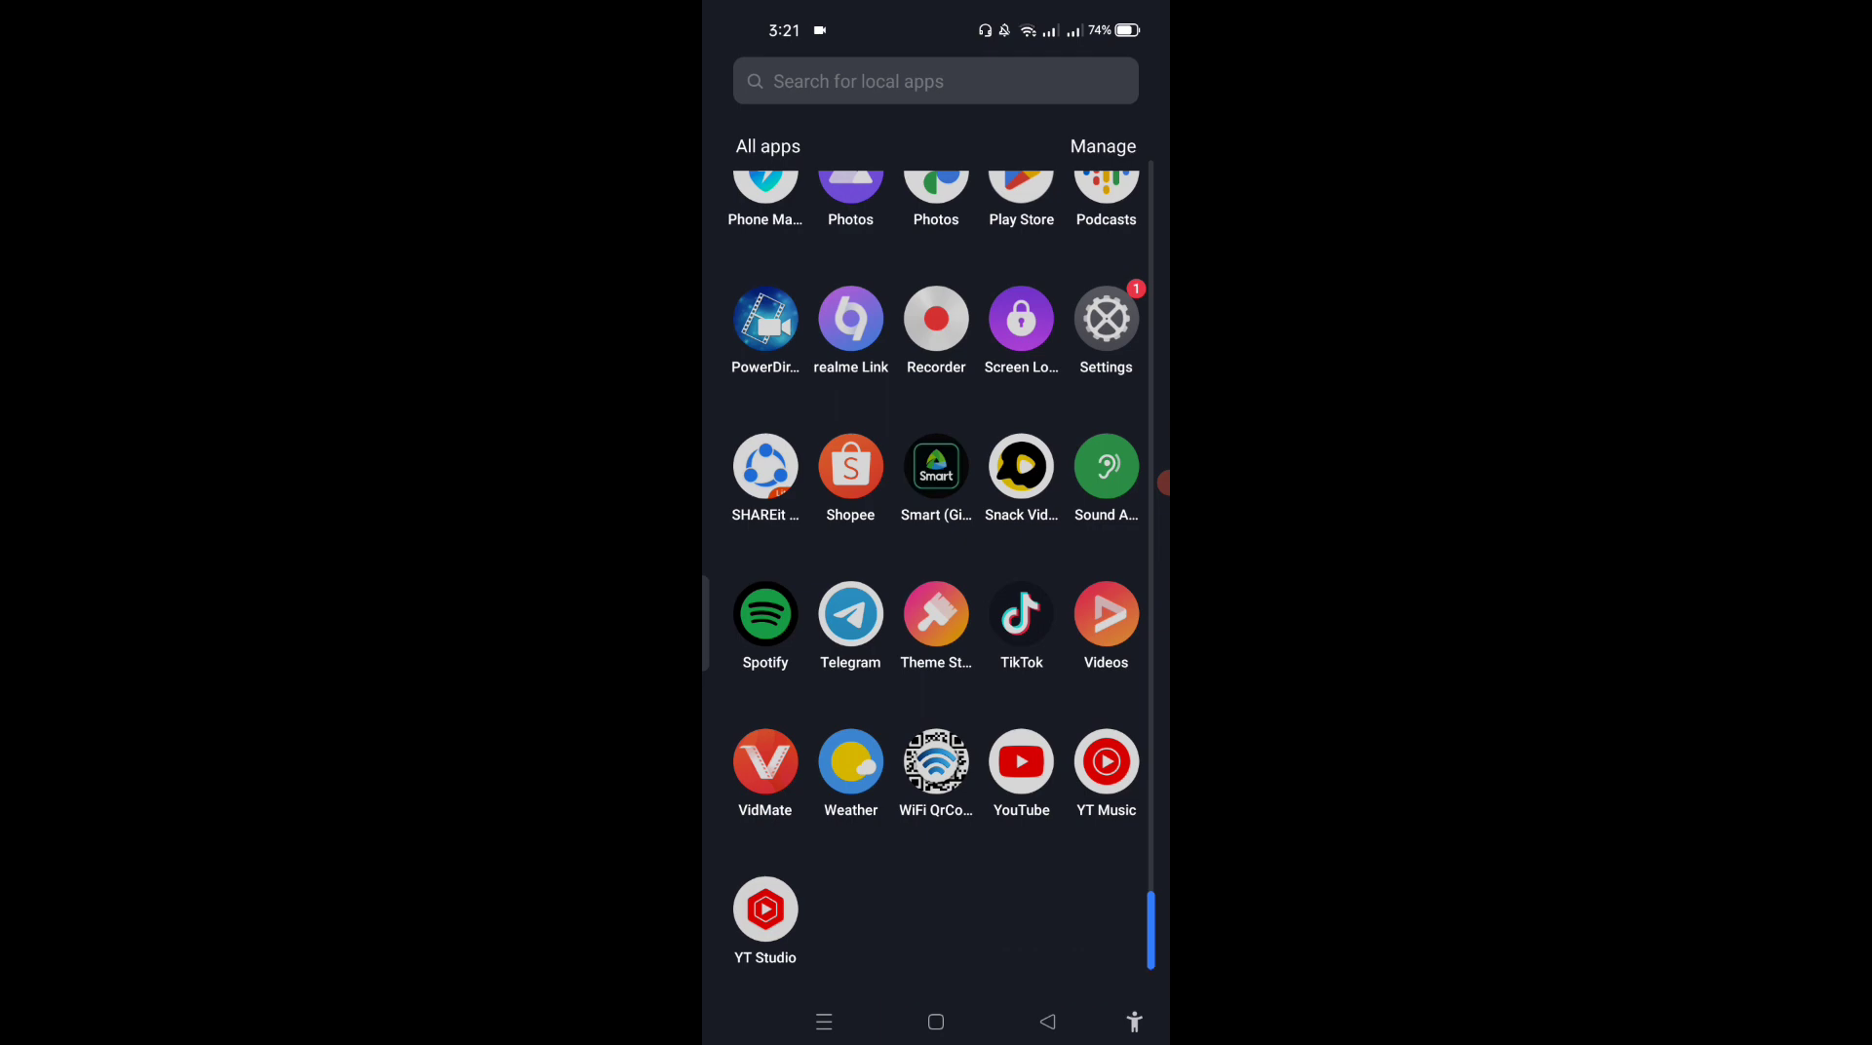
Step: Circle the Chrome app in red, clear the mark, and open Chrome
scroll(936, 555, "up", 15)
left_click(719, 490)
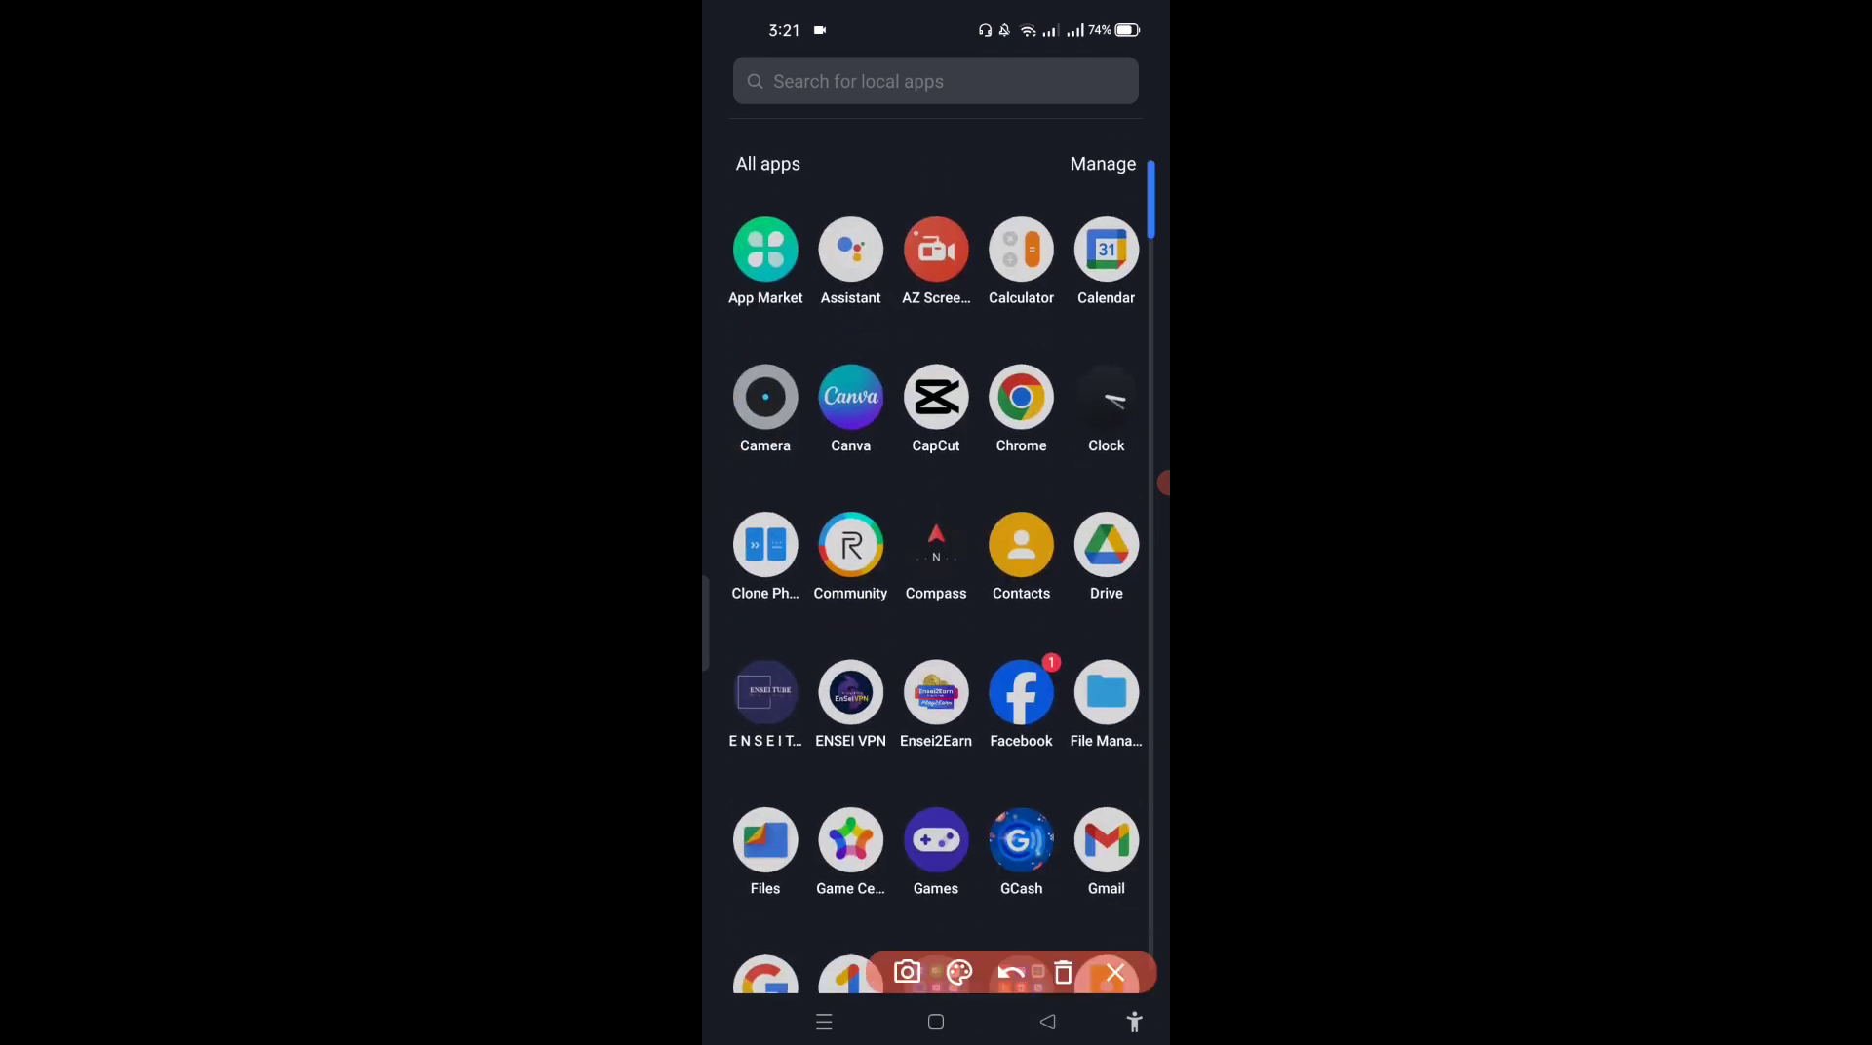
mouse_move(960, 365)
left_mouse_down()
mouse_move(1064, 400)
mouse_move(975, 337)
left_mouse_up()
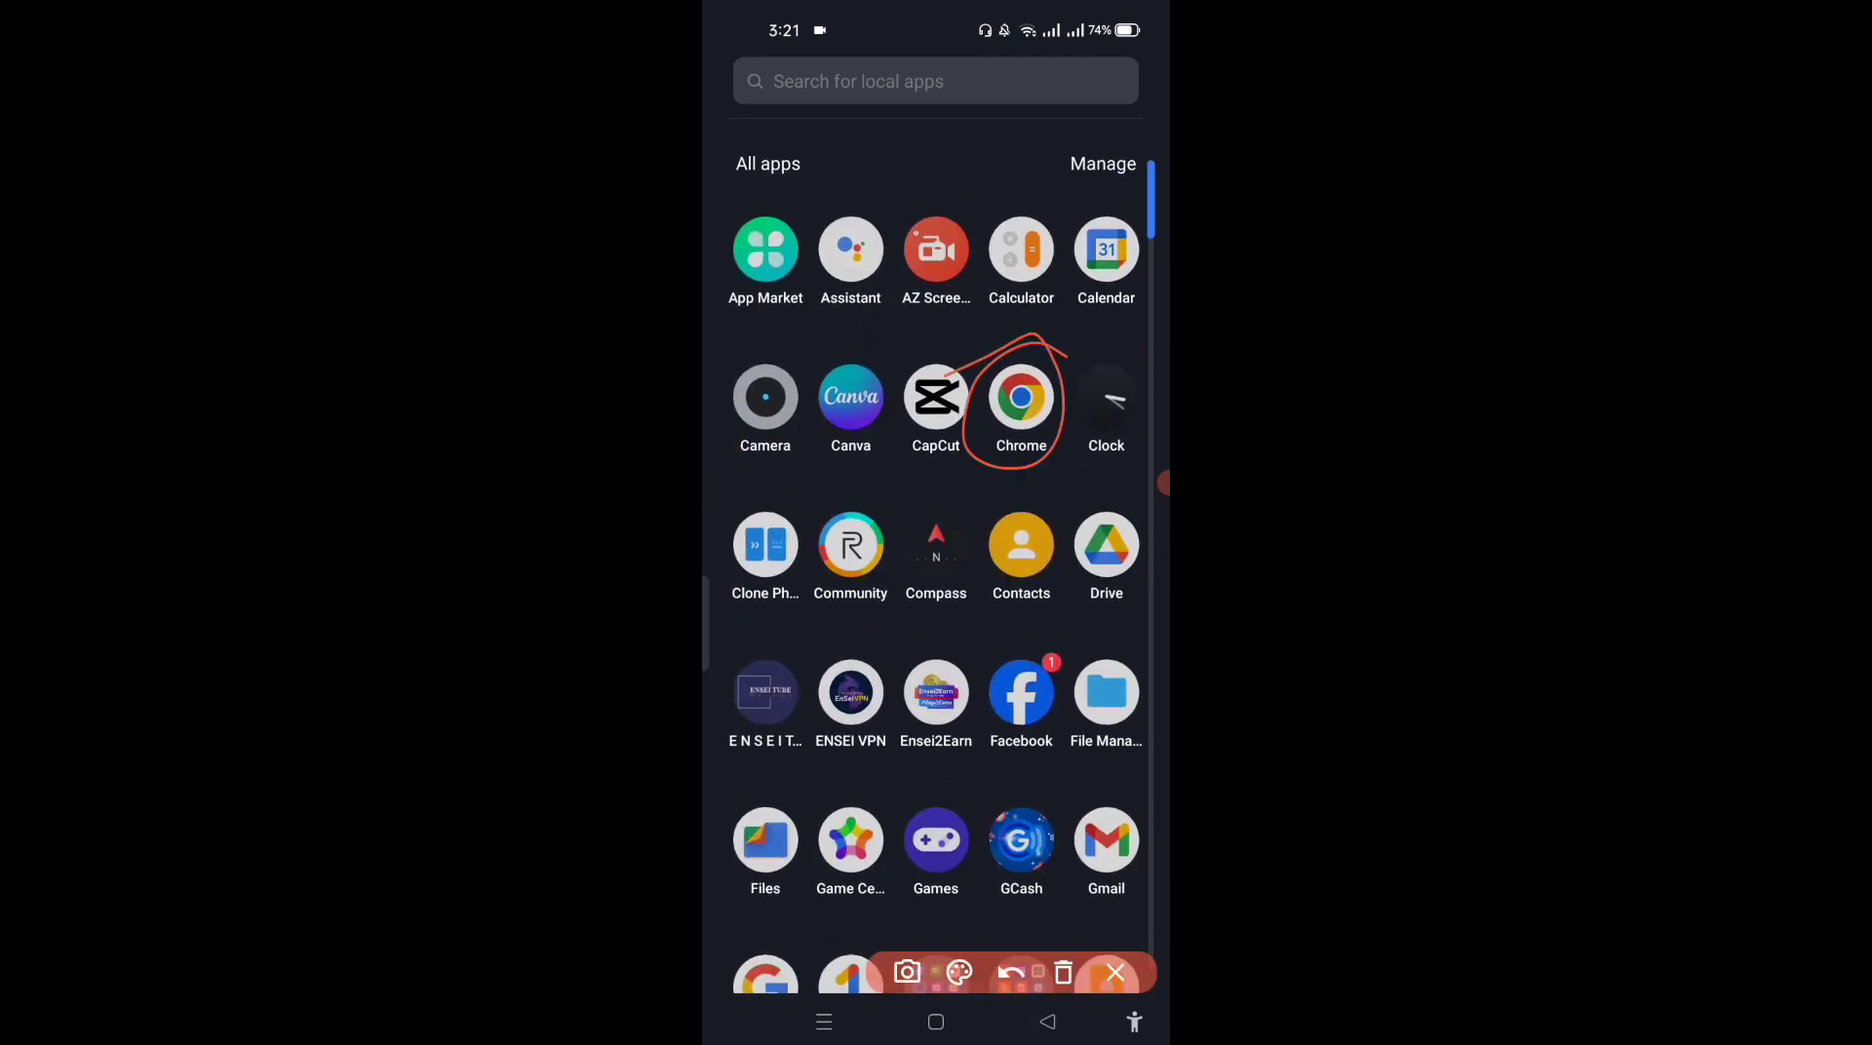
left_click(1062, 972)
left_click(1114, 972)
left_click(1021, 397)
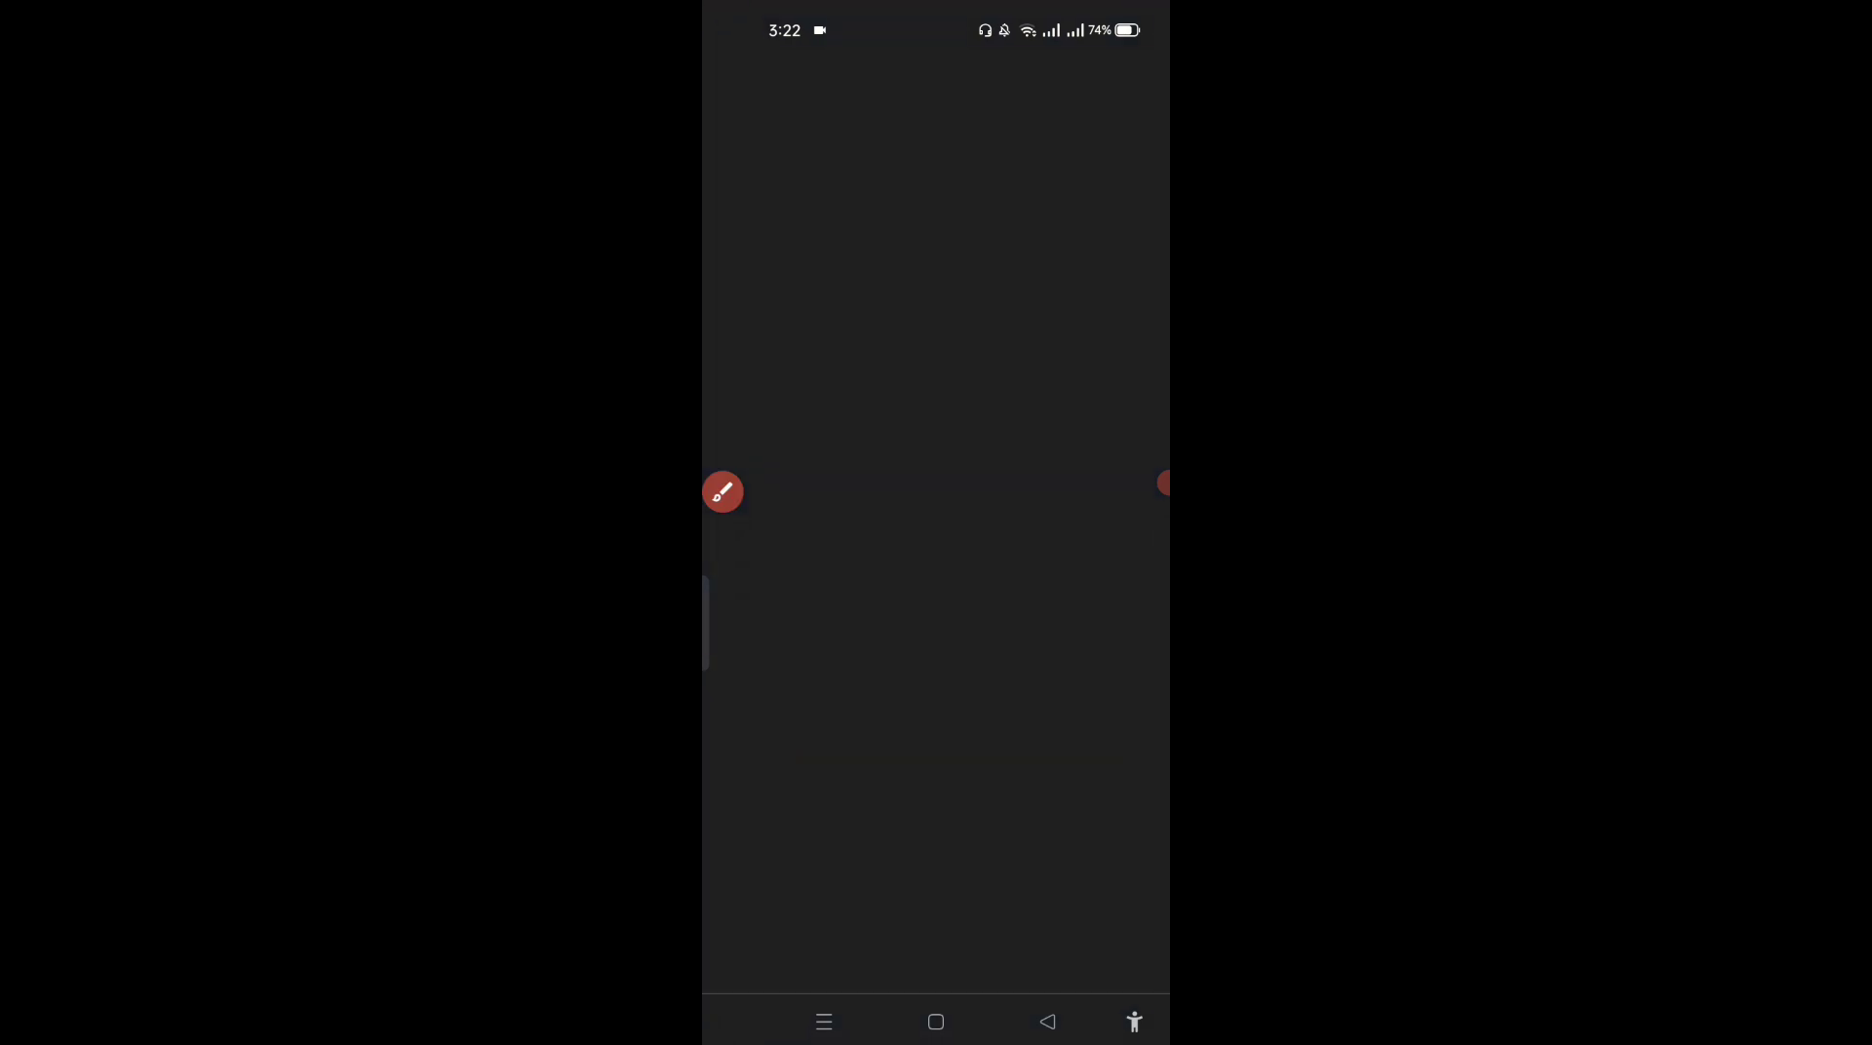
Step: Enter "adse" in Chrome's address bar, mark the "AdSense for YouTube" suggestions in red, and clear the mark
left_click(868, 348)
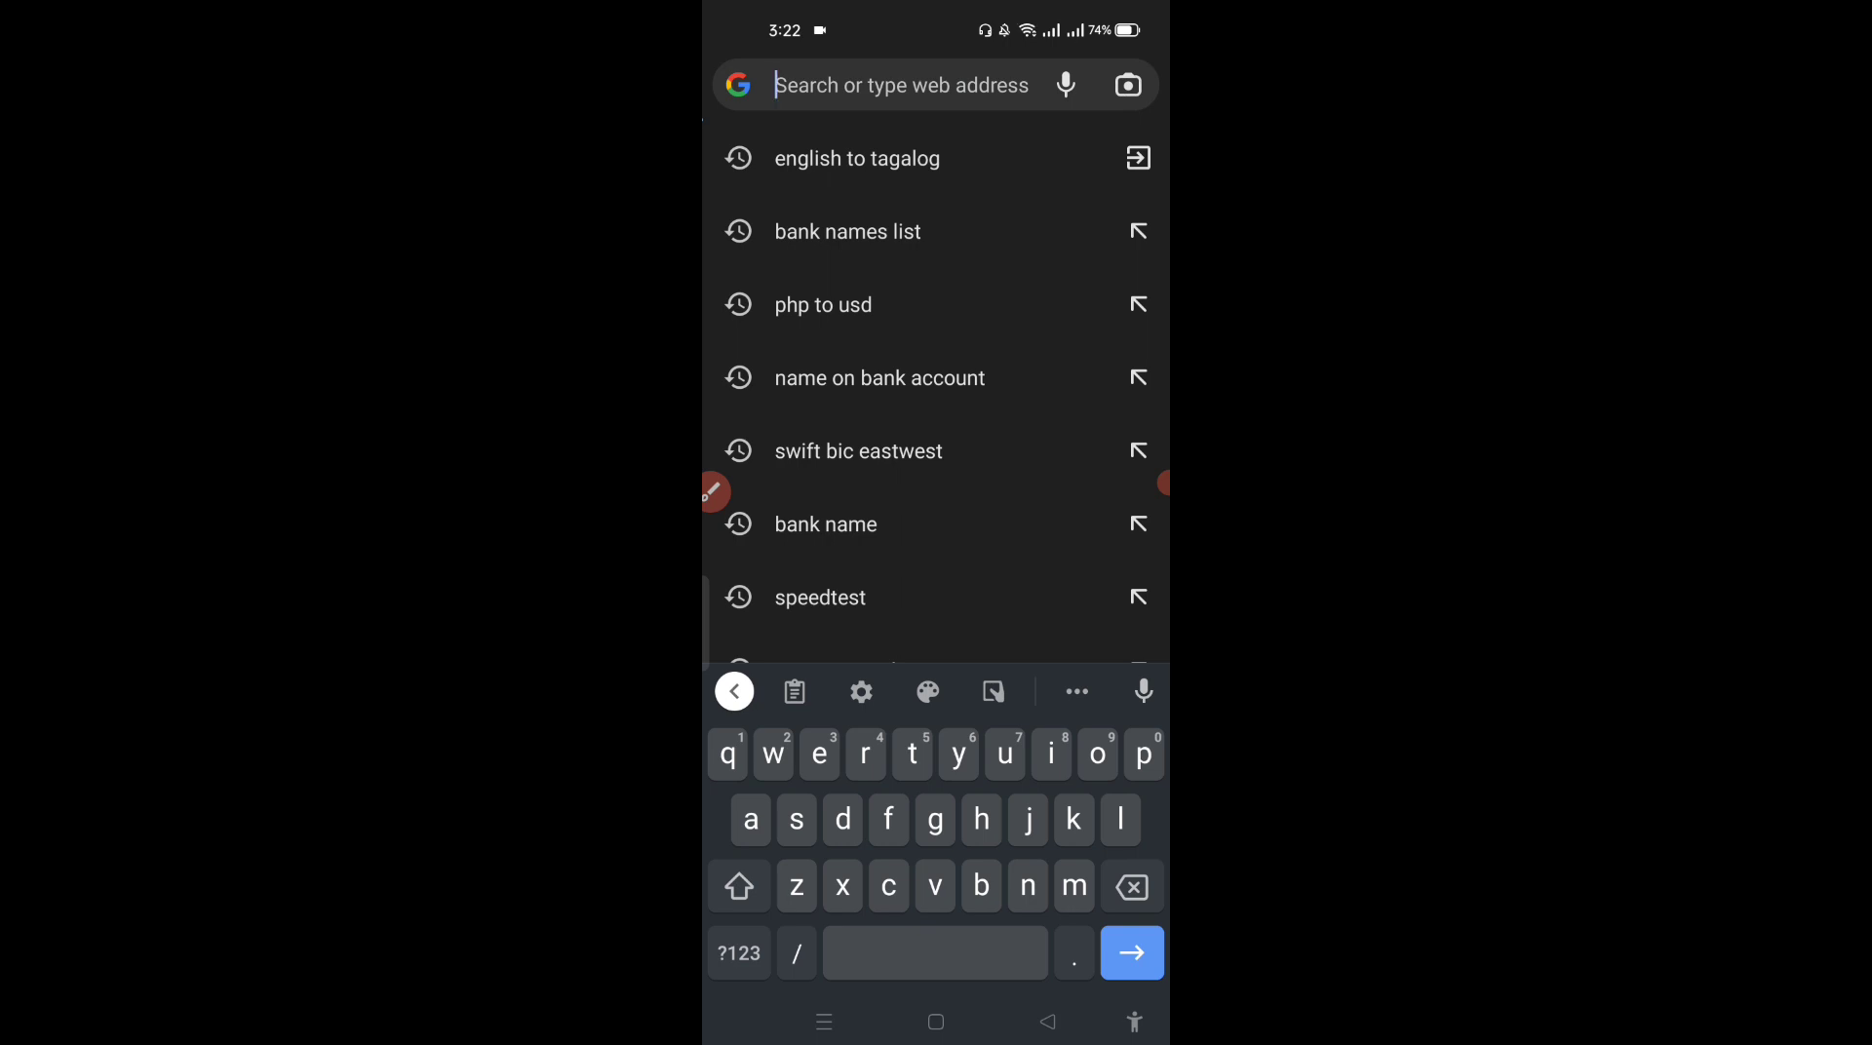
type("ad")
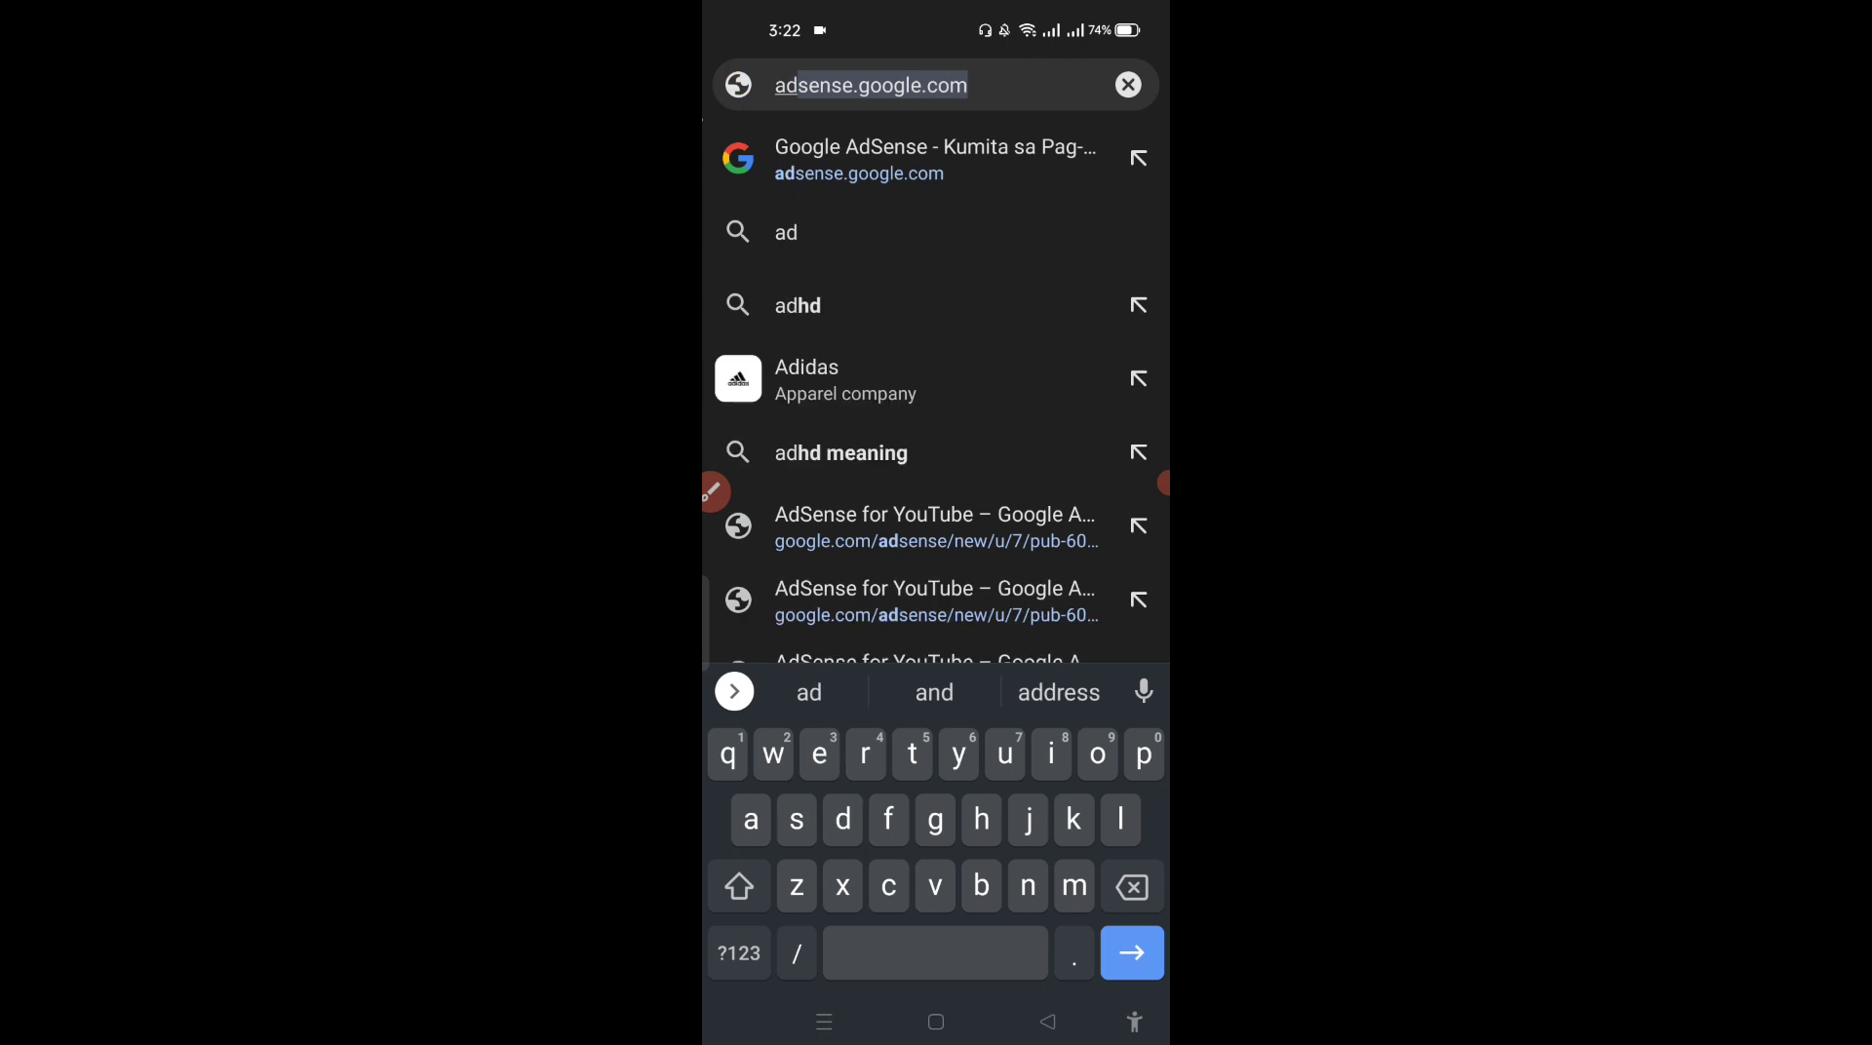
type("se")
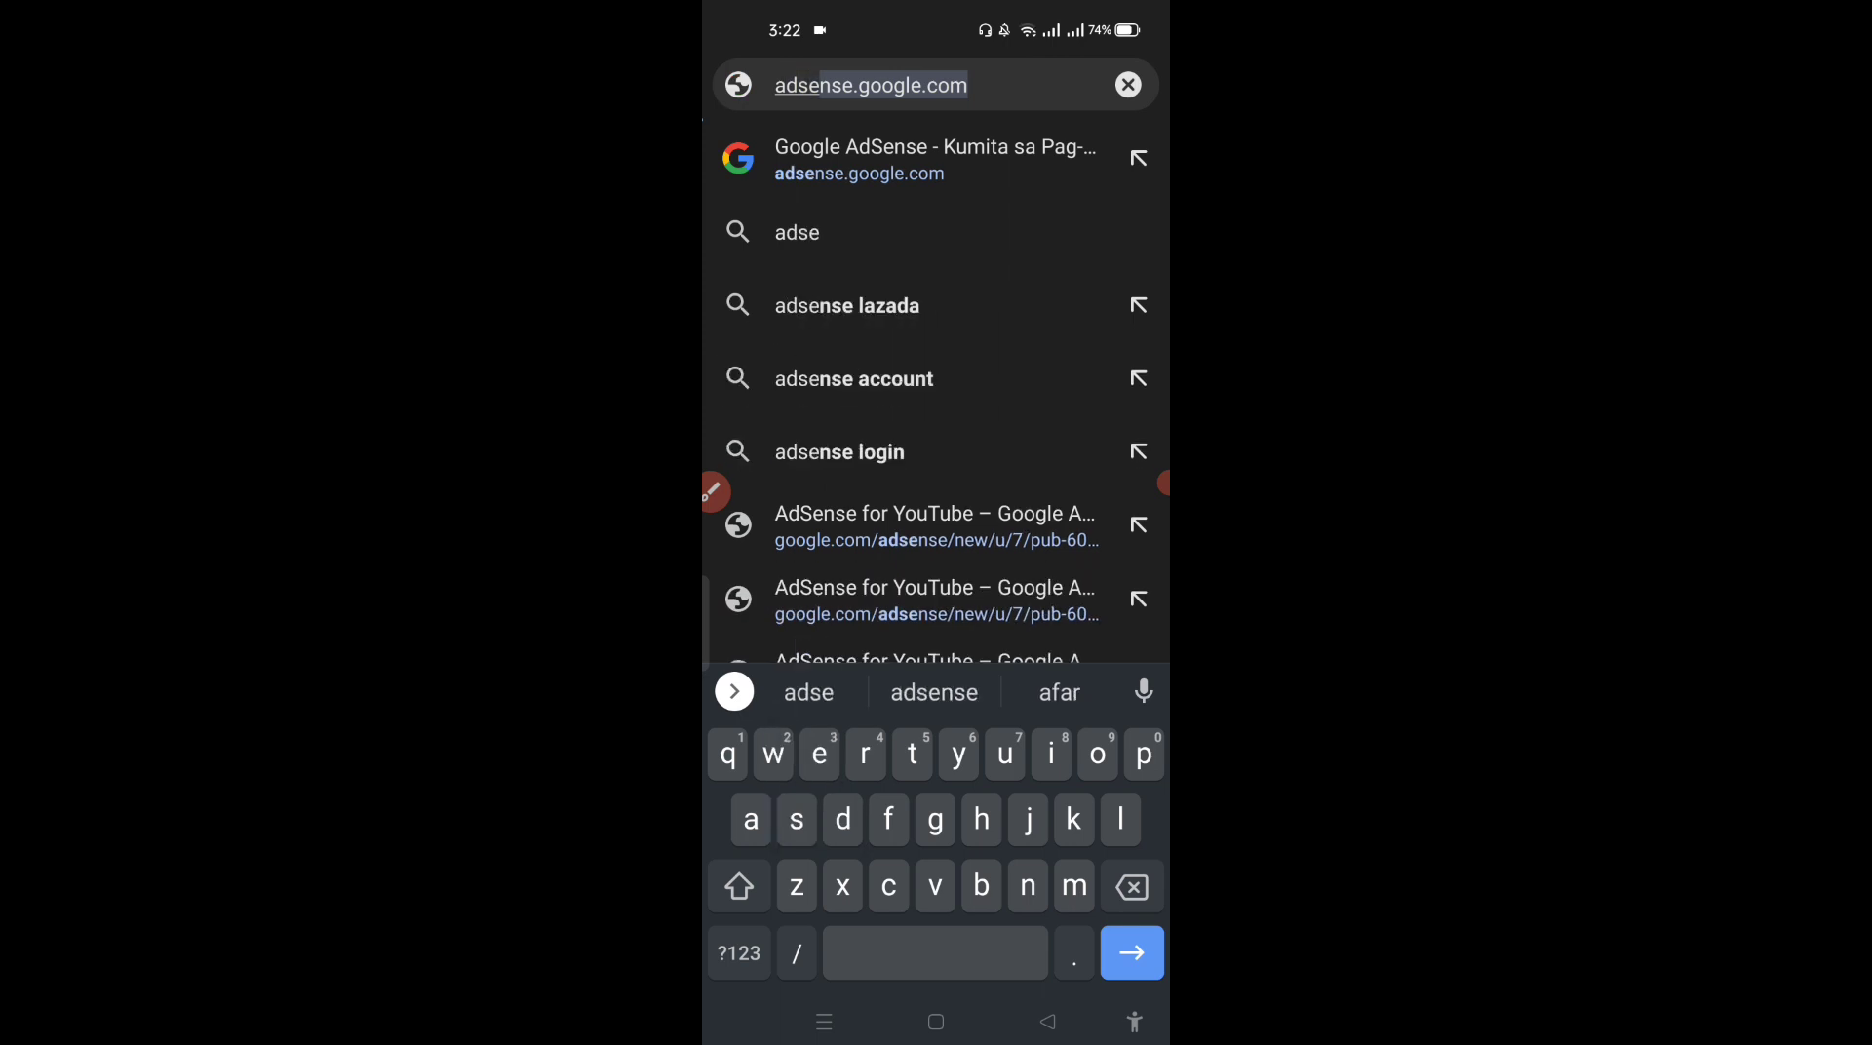
left_click(715, 492)
mouse_move(1092, 510)
left_mouse_down()
mouse_move(1123, 620)
mouse_move(1100, 704)
left_mouse_up()
left_click(1115, 972)
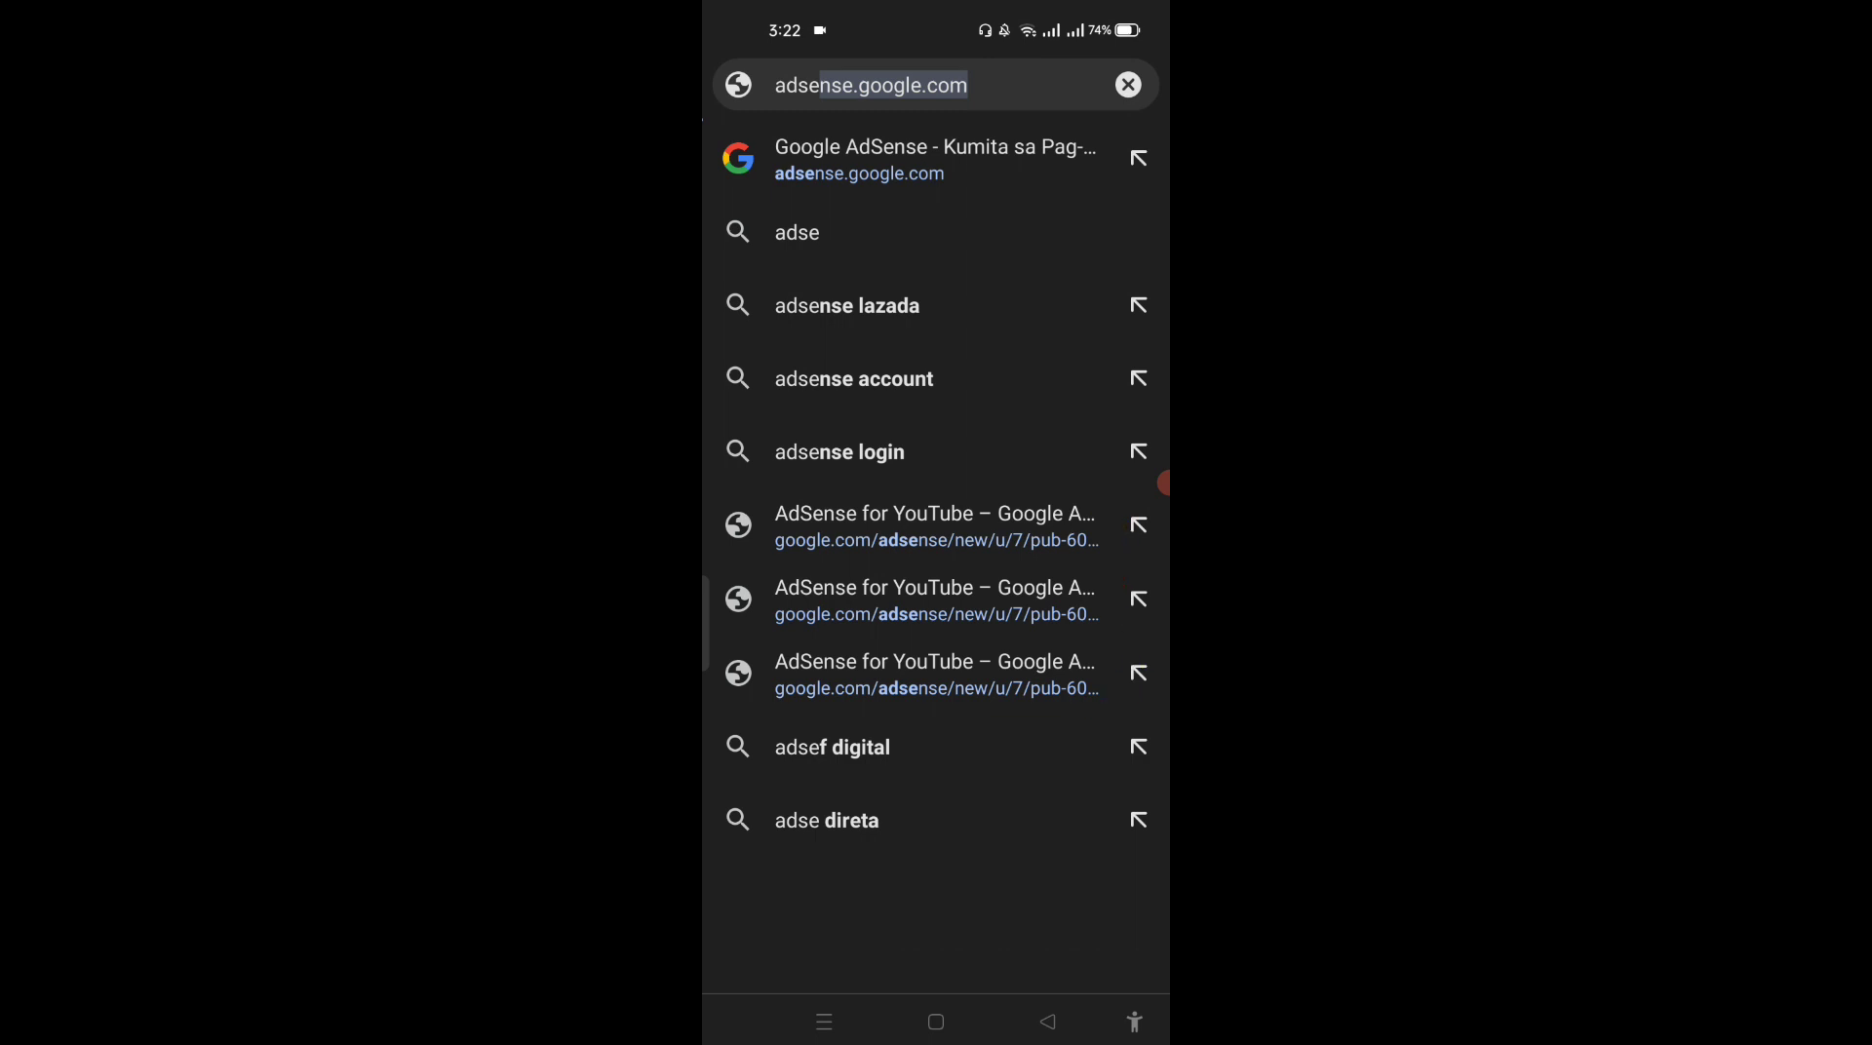
Step: Open the first "AdSense for YouTube" suggestion and enlarge the AdSense home page
left_click(935, 527)
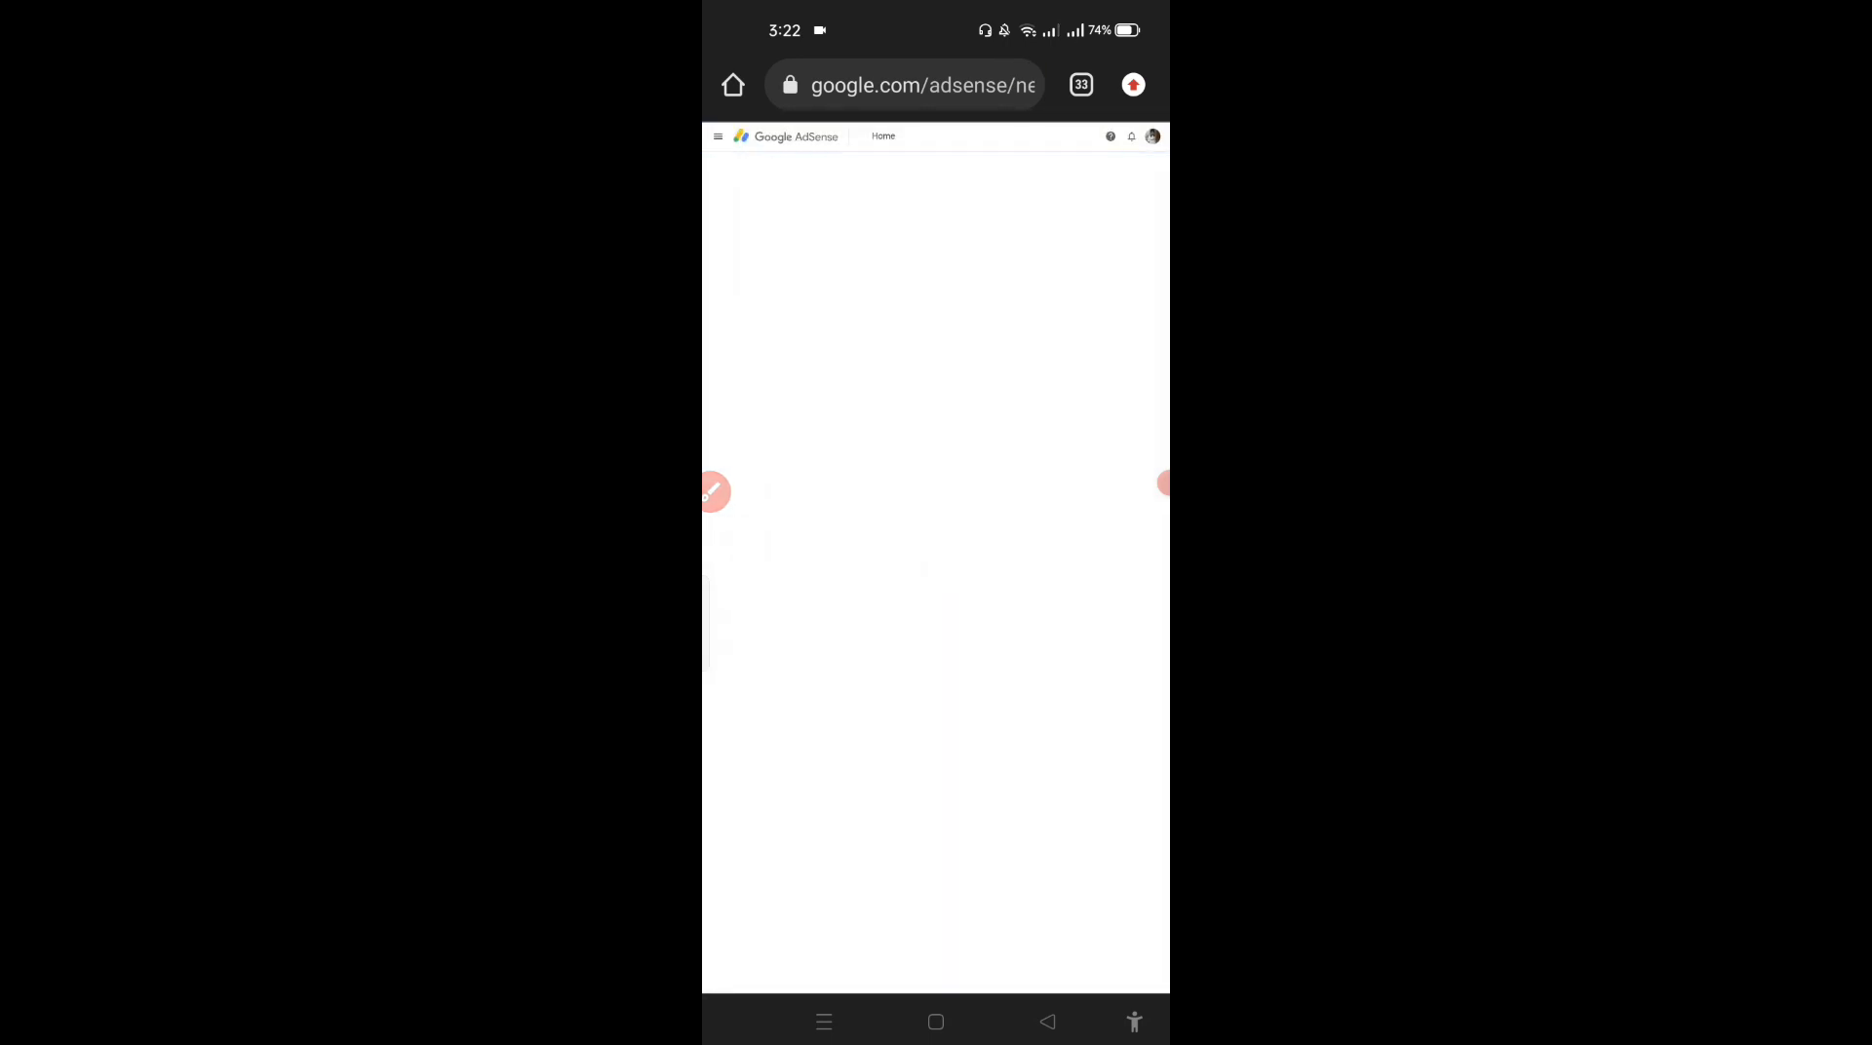
scroll(936, 527, "up", 5)
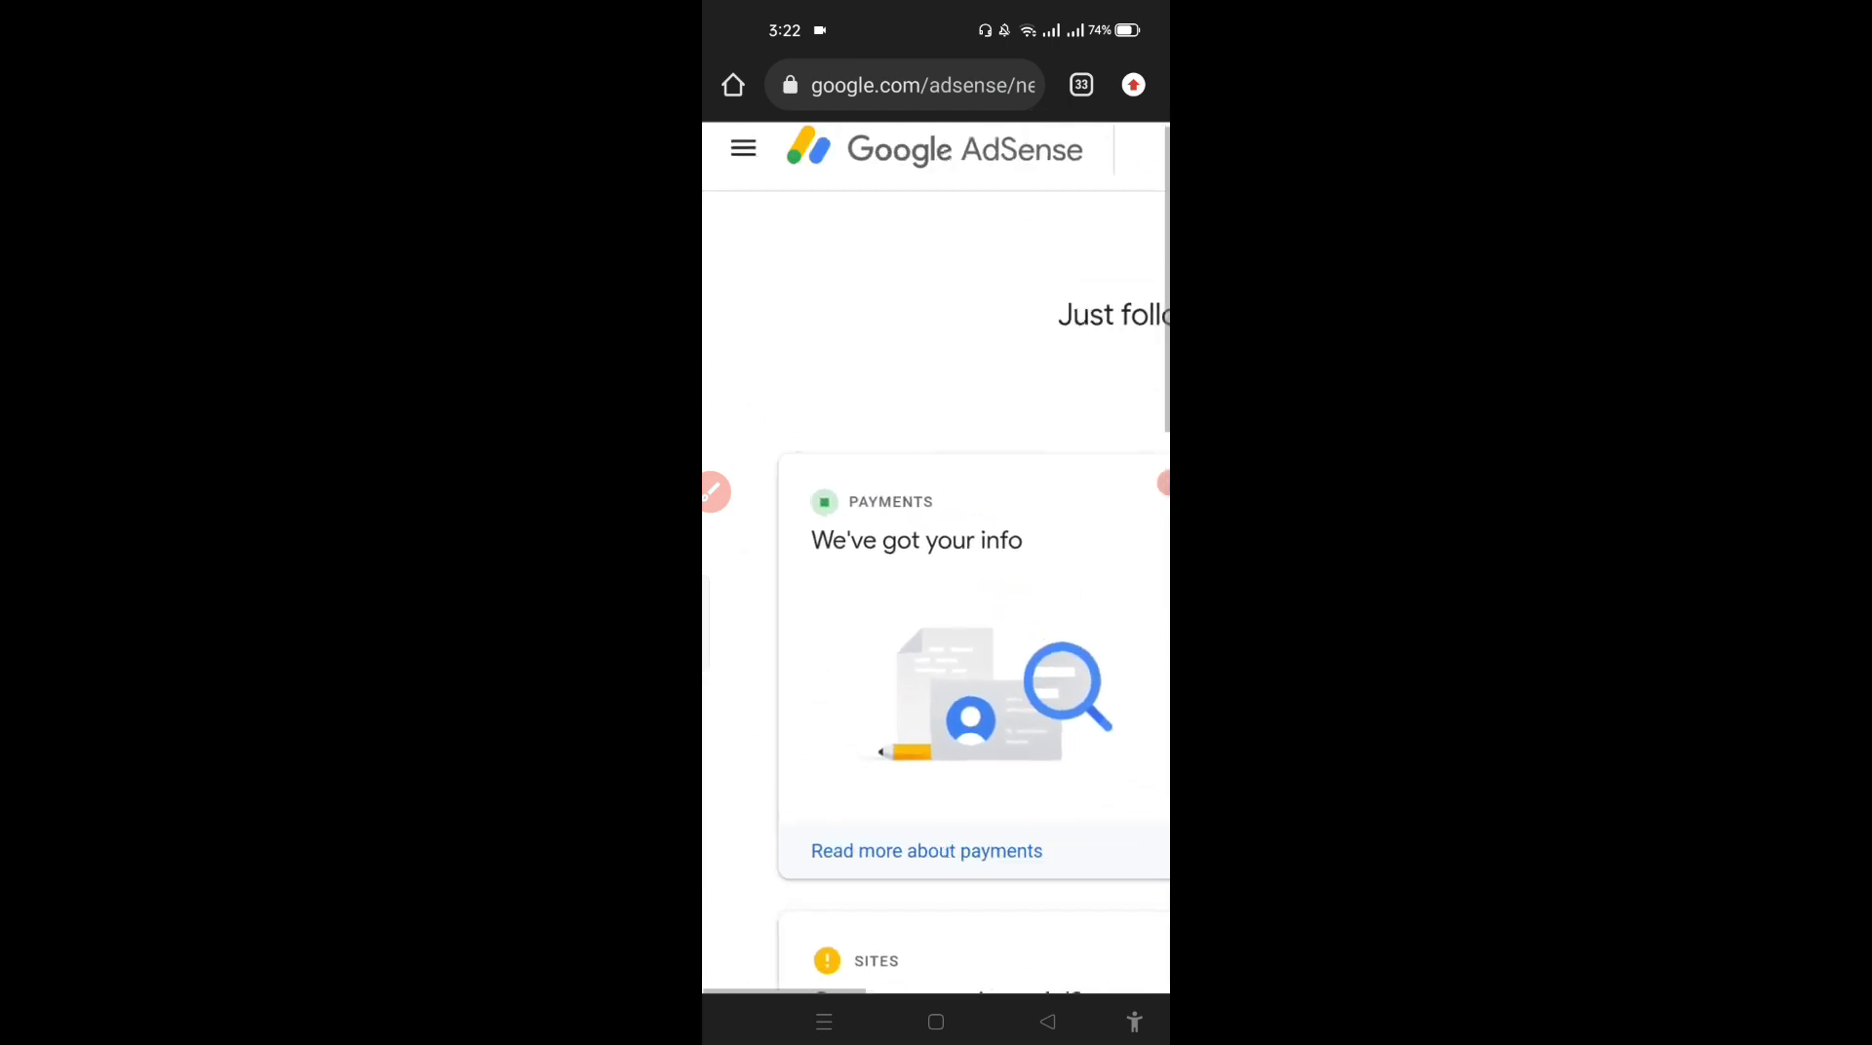
scroll(935, 556, "up", 3)
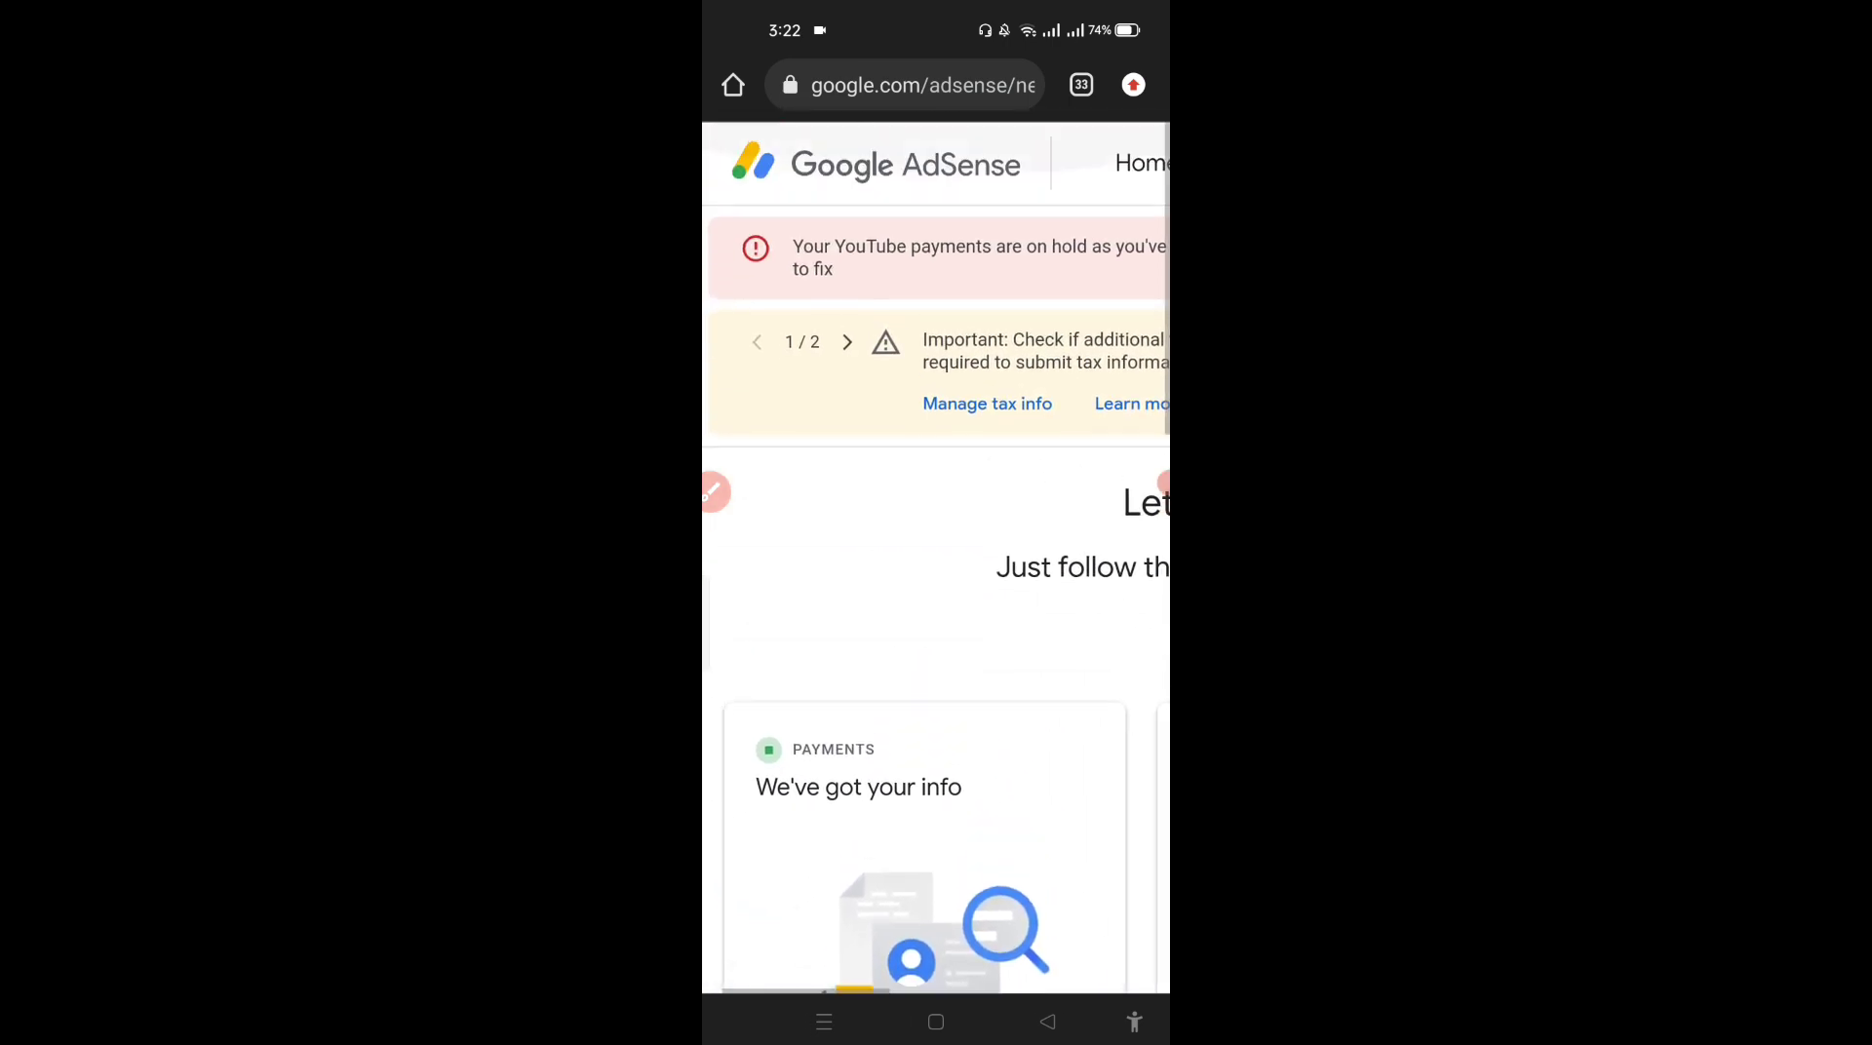
Step: Underline the notice about YouTube payments being on hold in red, and clear the mark
left_click(714, 491)
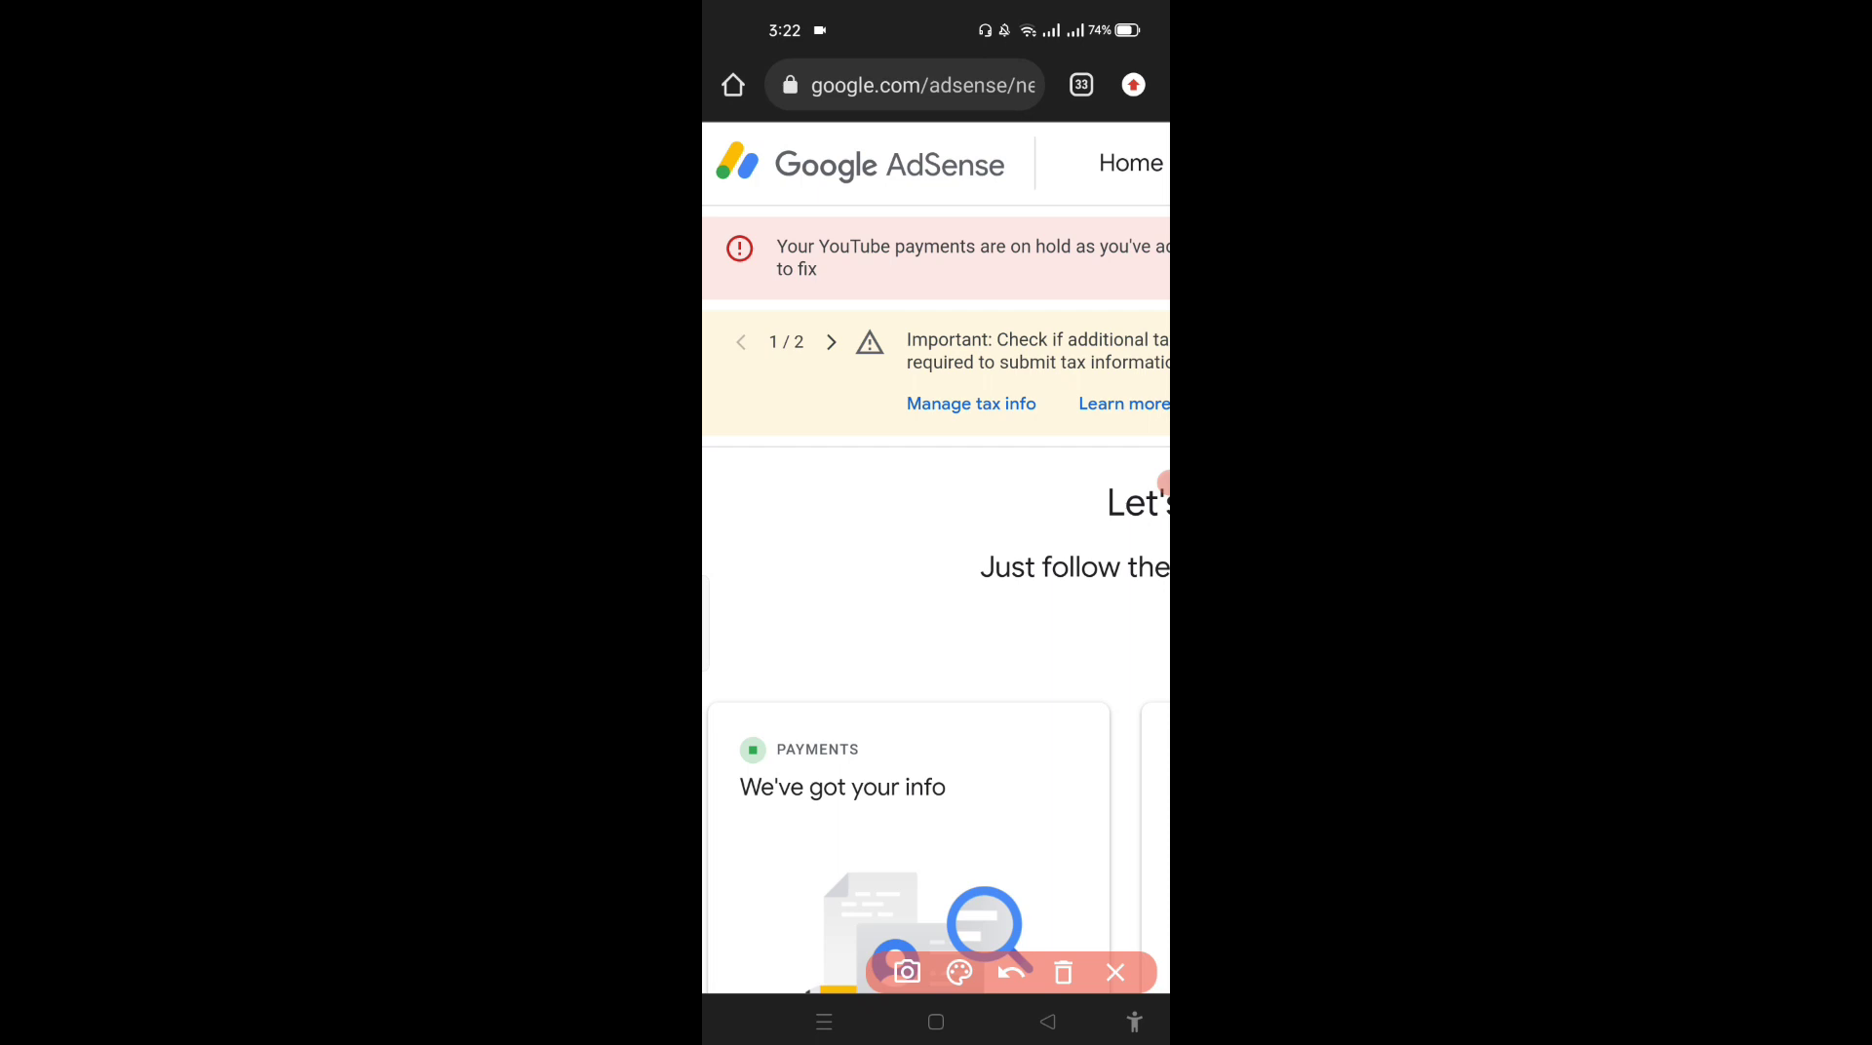
scroll(936, 557, "right", 3)
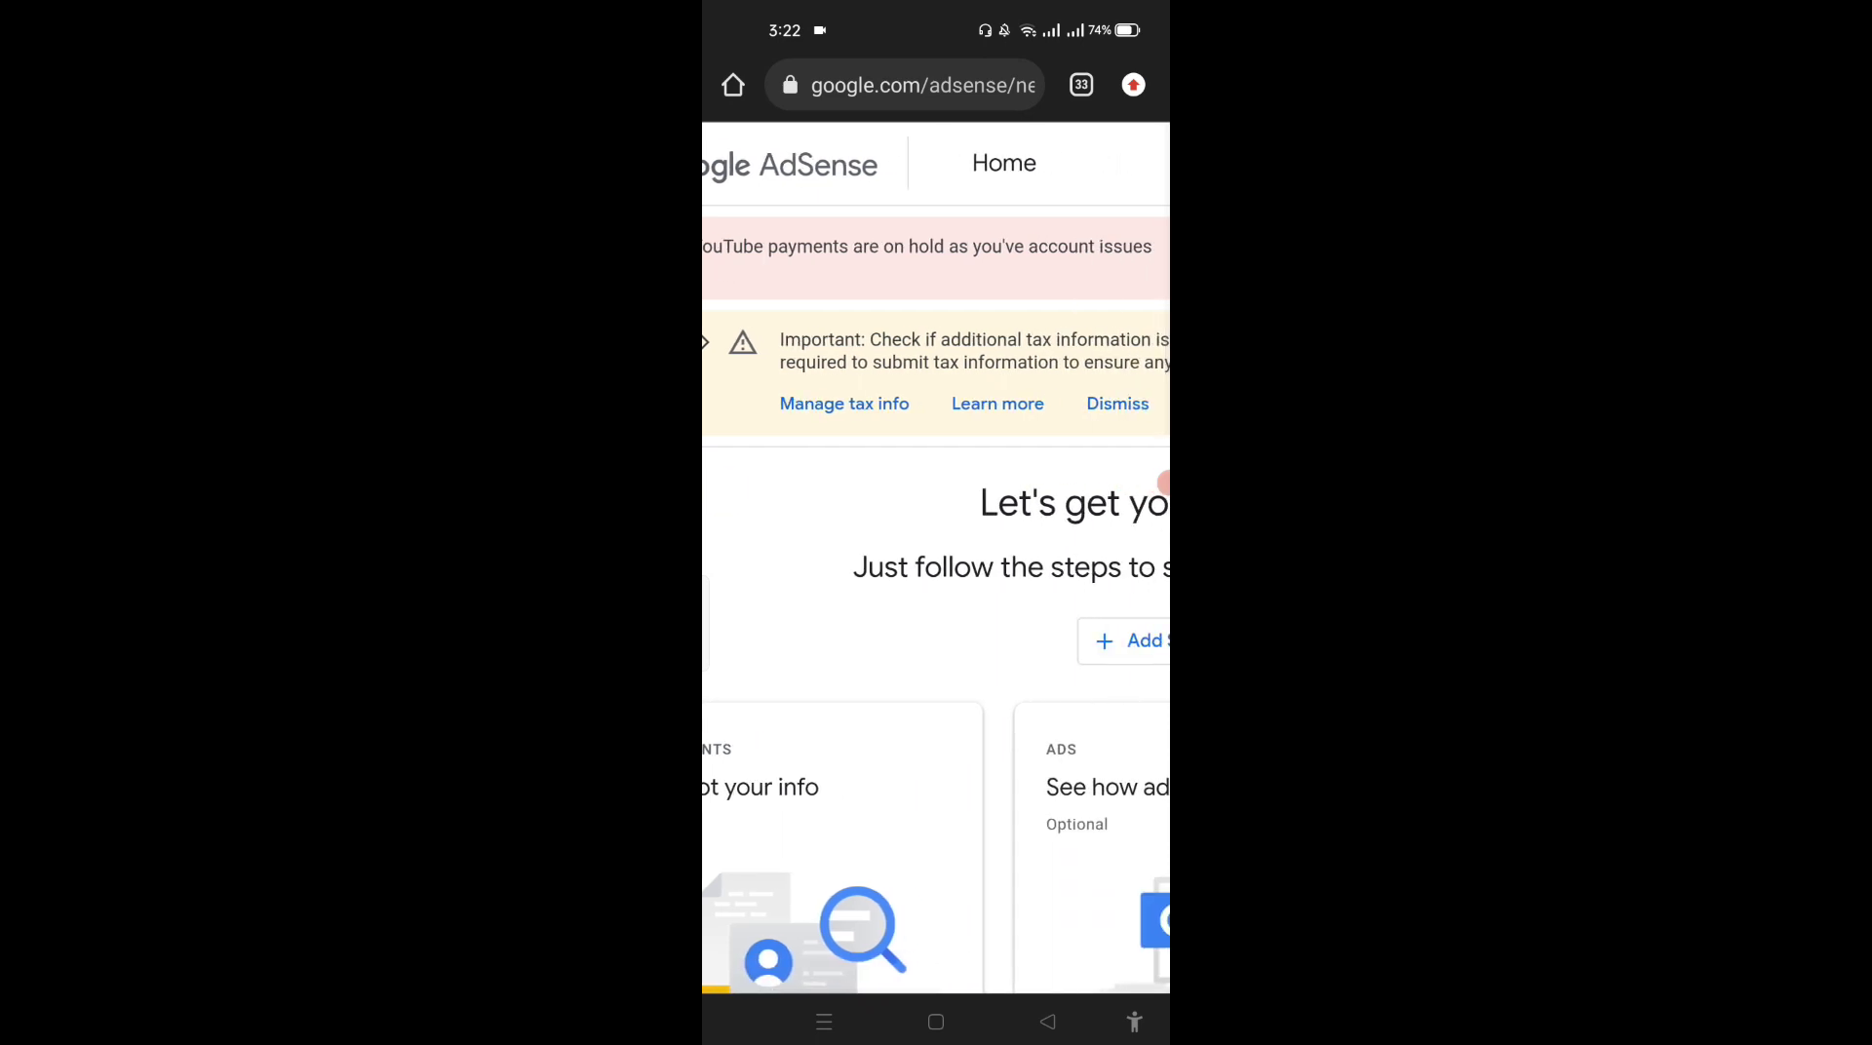
left_click_drag(776, 295, 1023, 277)
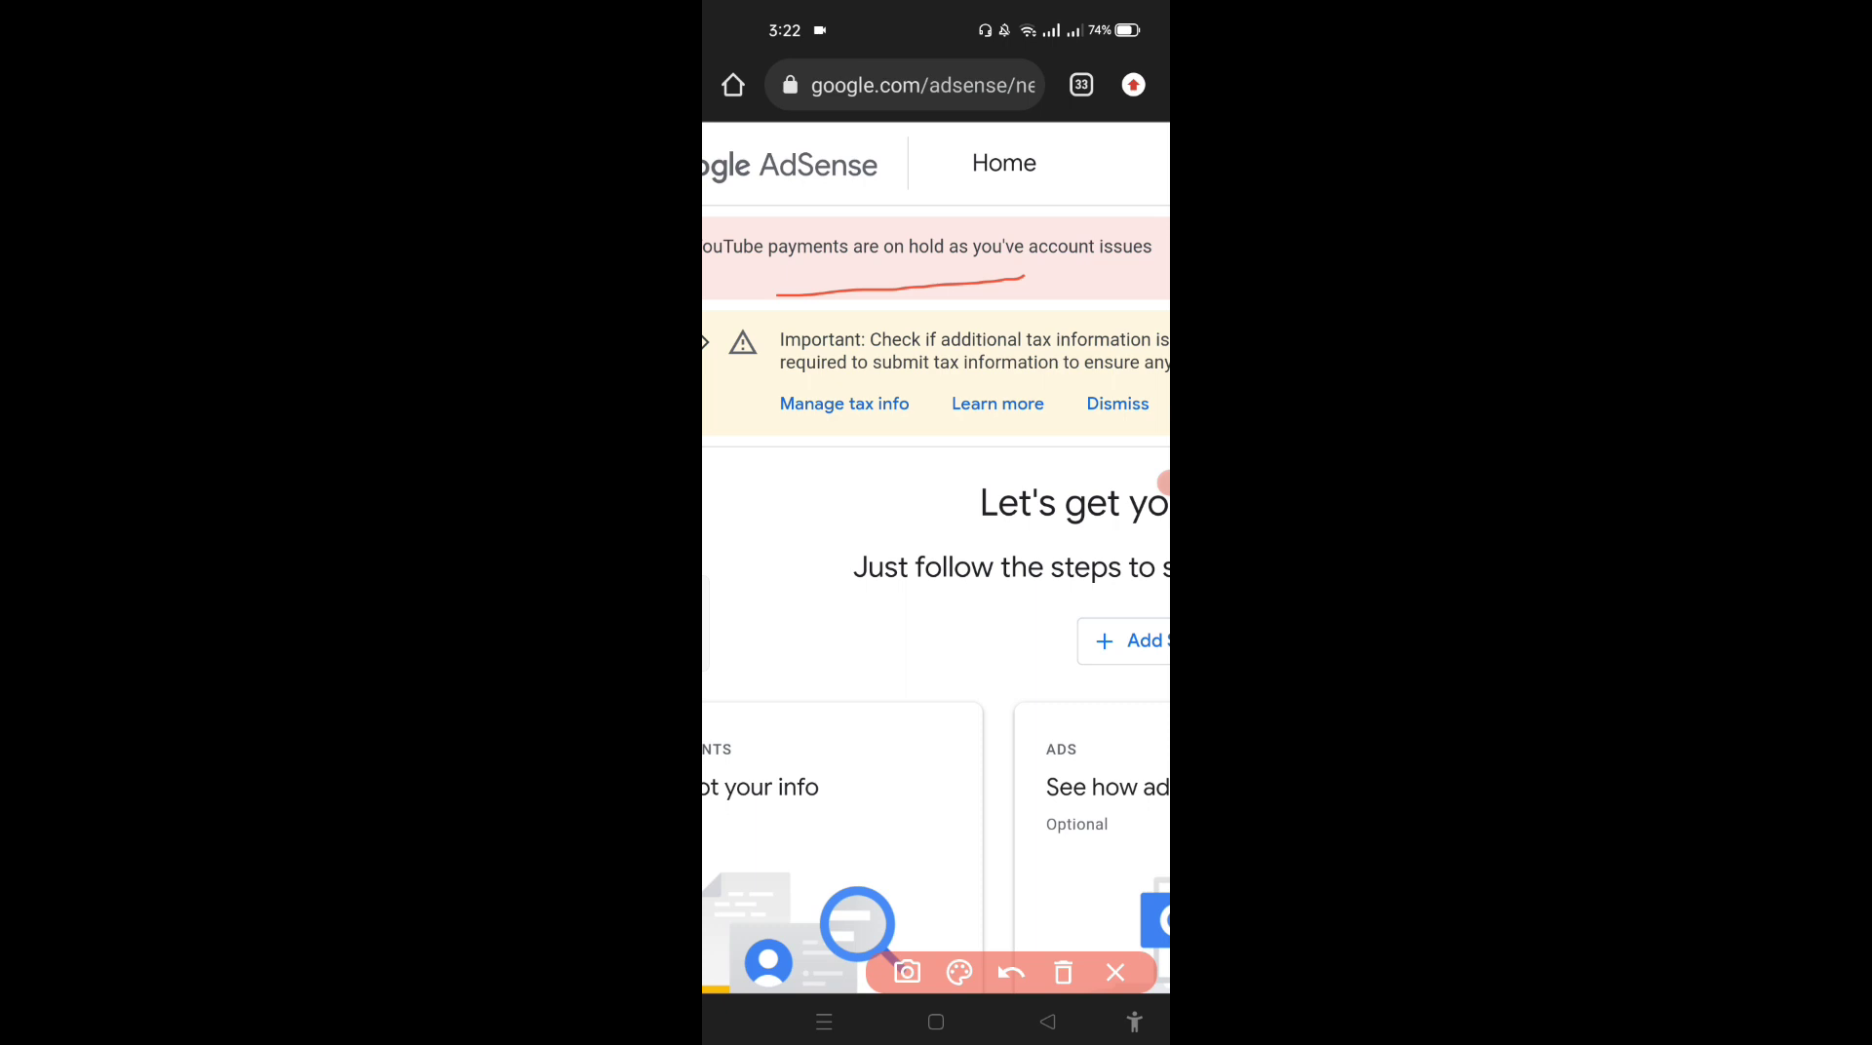
left_click(1063, 972)
left_click(1115, 972)
Step: Circle AdSense's main menu icon in red, clear the mark, and open the main menu
scroll(936, 556, "left", 3)
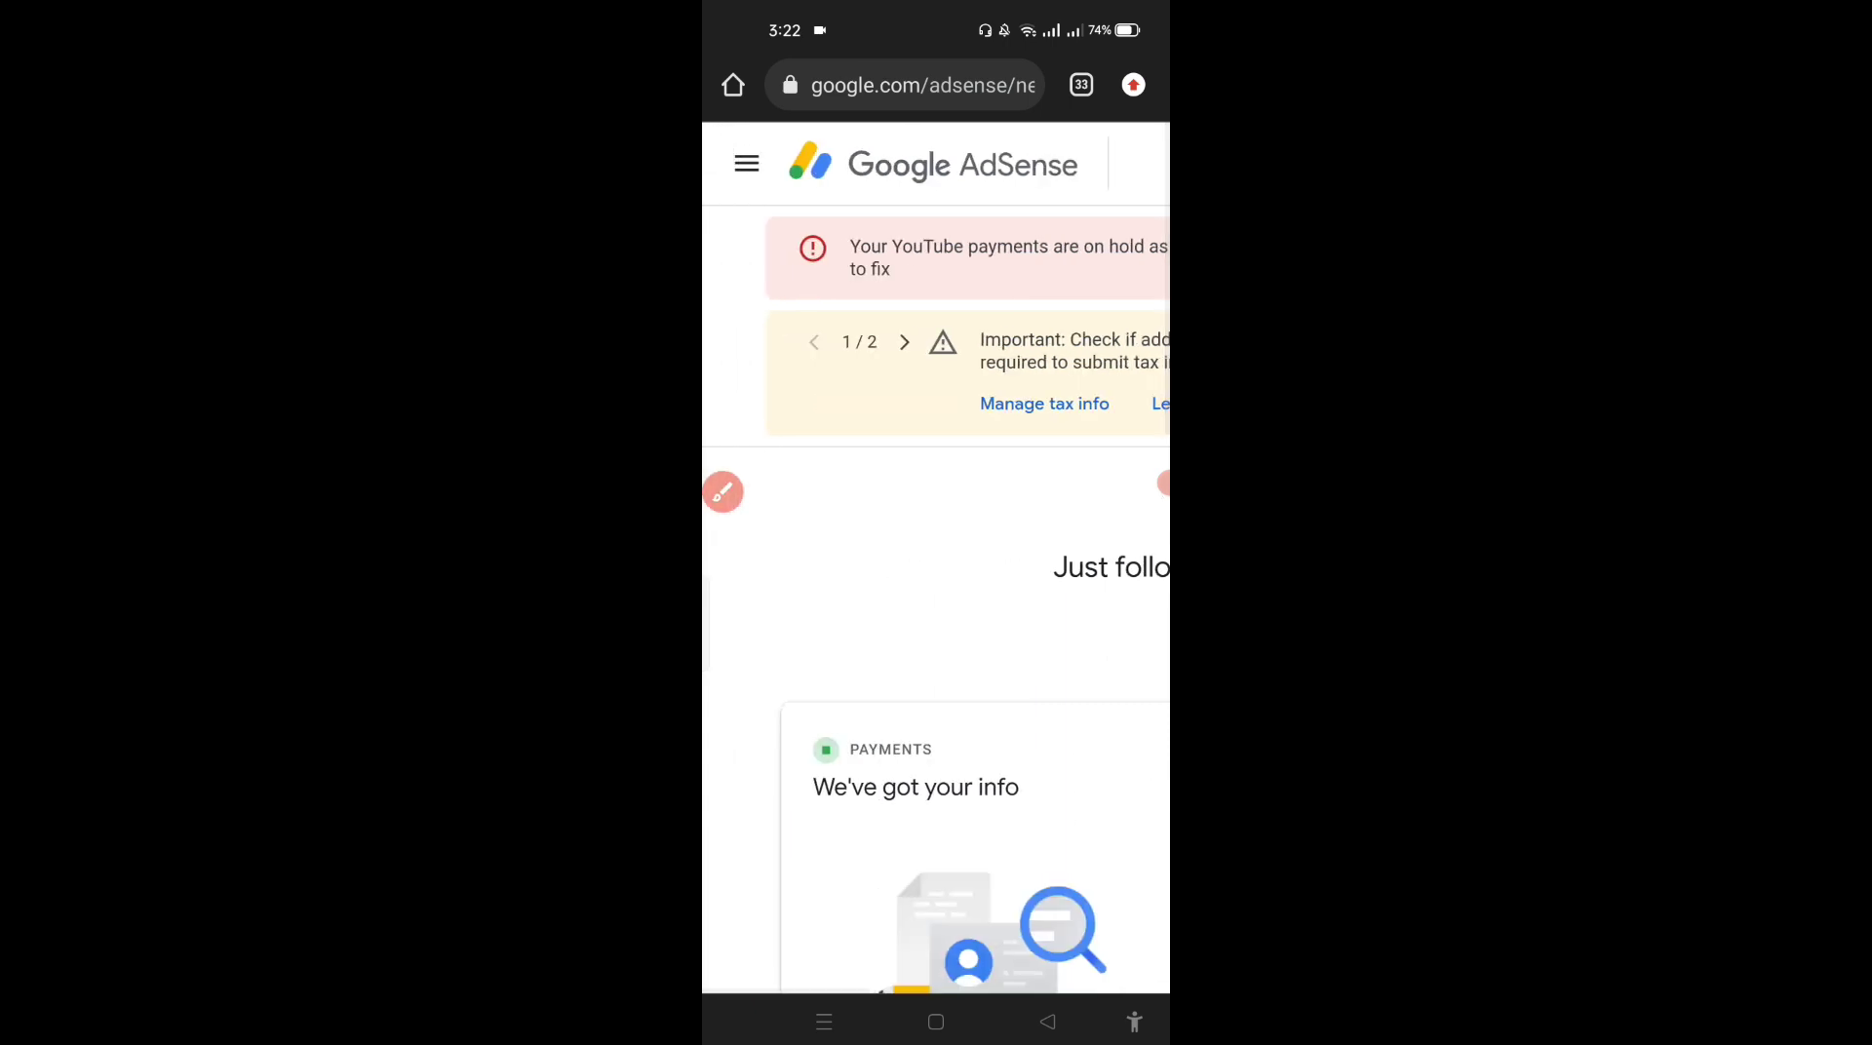
left_click(723, 492)
mouse_move(729, 190)
left_mouse_down()
mouse_move(801, 167)
mouse_move(741, 174)
left_mouse_up()
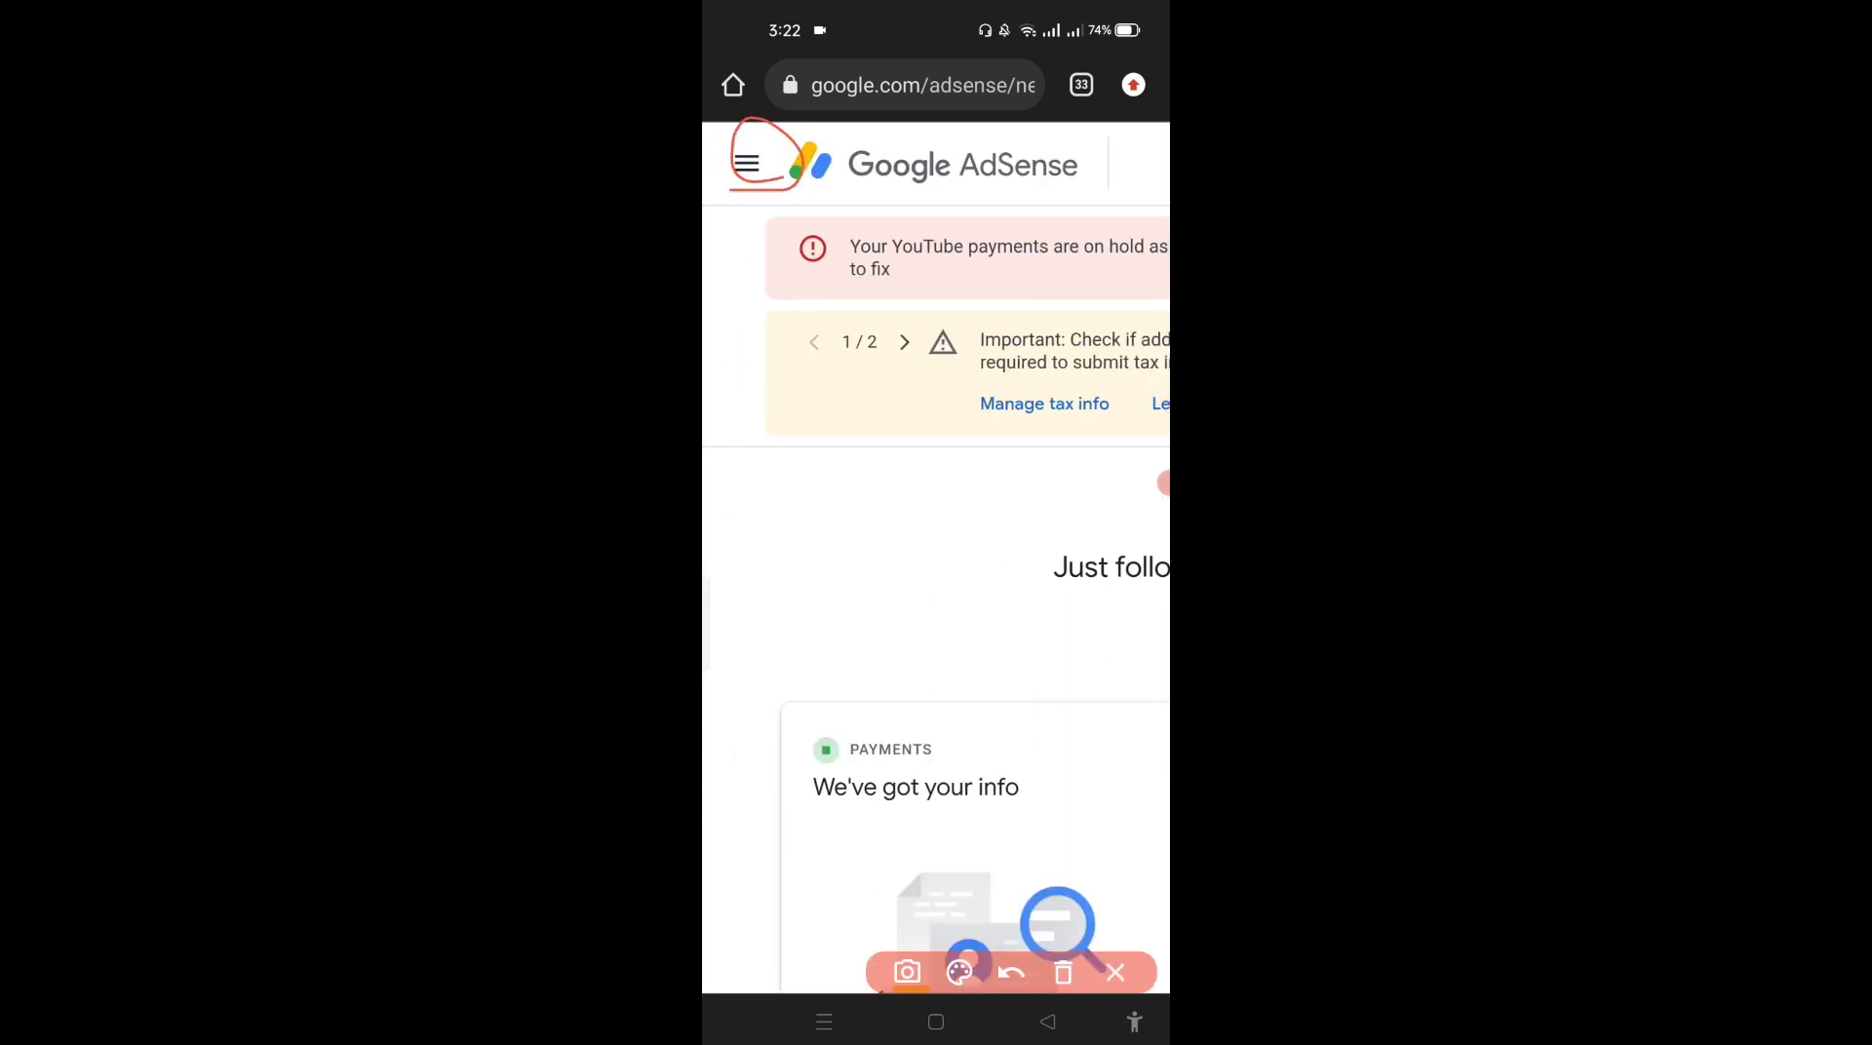
left_click(1063, 972)
left_click(1115, 972)
left_click(747, 163)
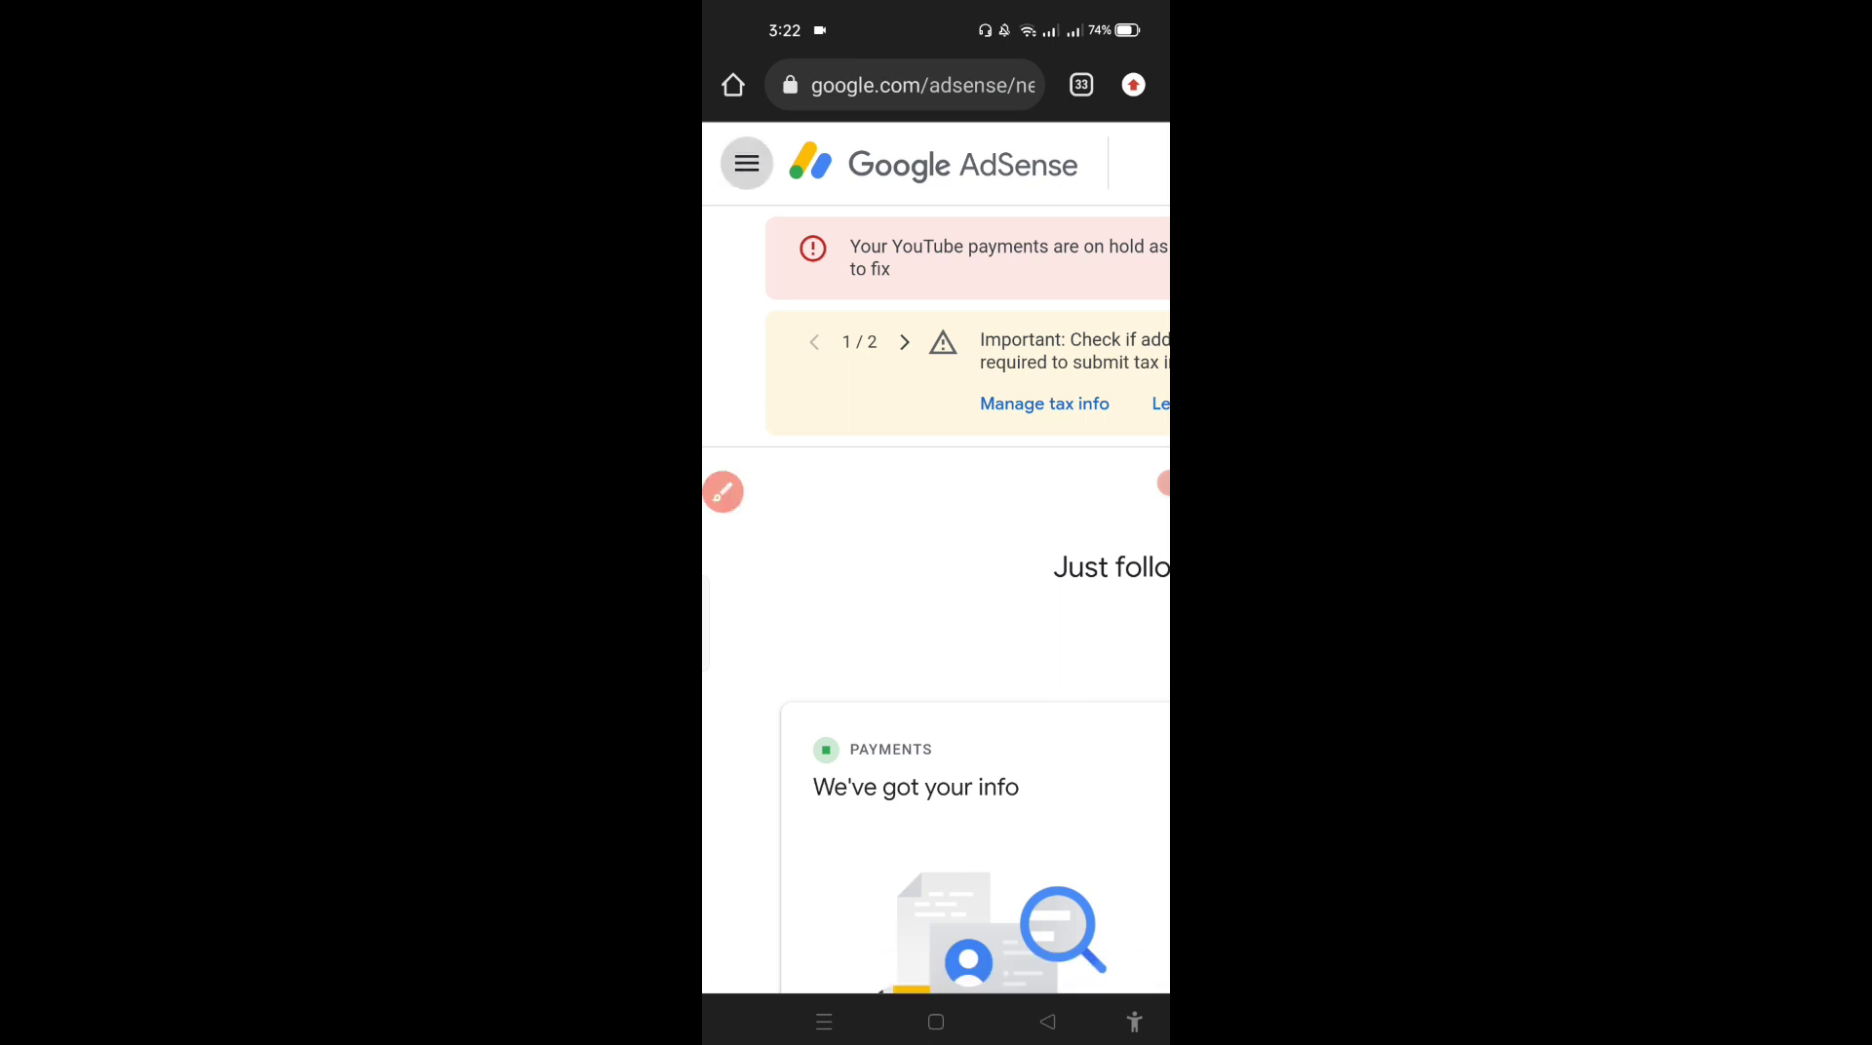
Step: Mark the Payments entry in red, clear the mark, and expand Payments
scroll(905, 585, "down", 3)
left_click(722, 492)
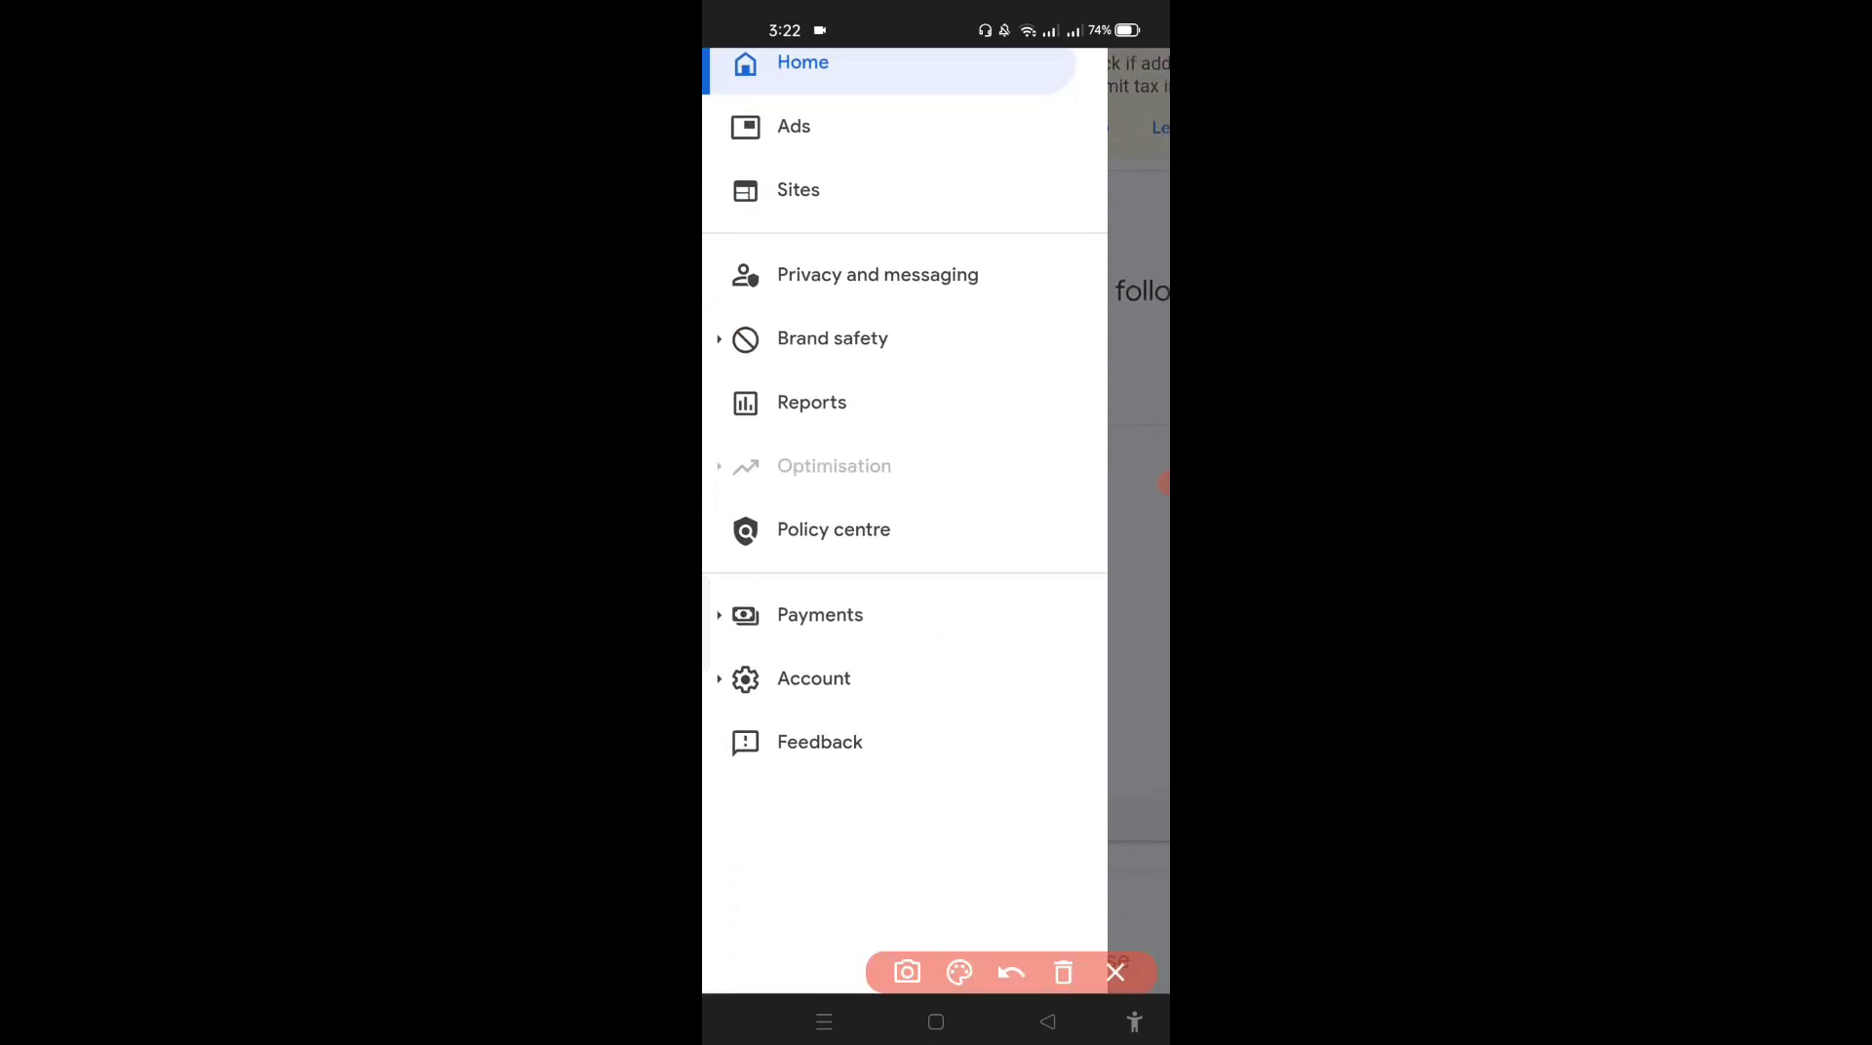
left_click_drag(899, 606, 1039, 551)
left_click(1063, 972)
left_click(1115, 972)
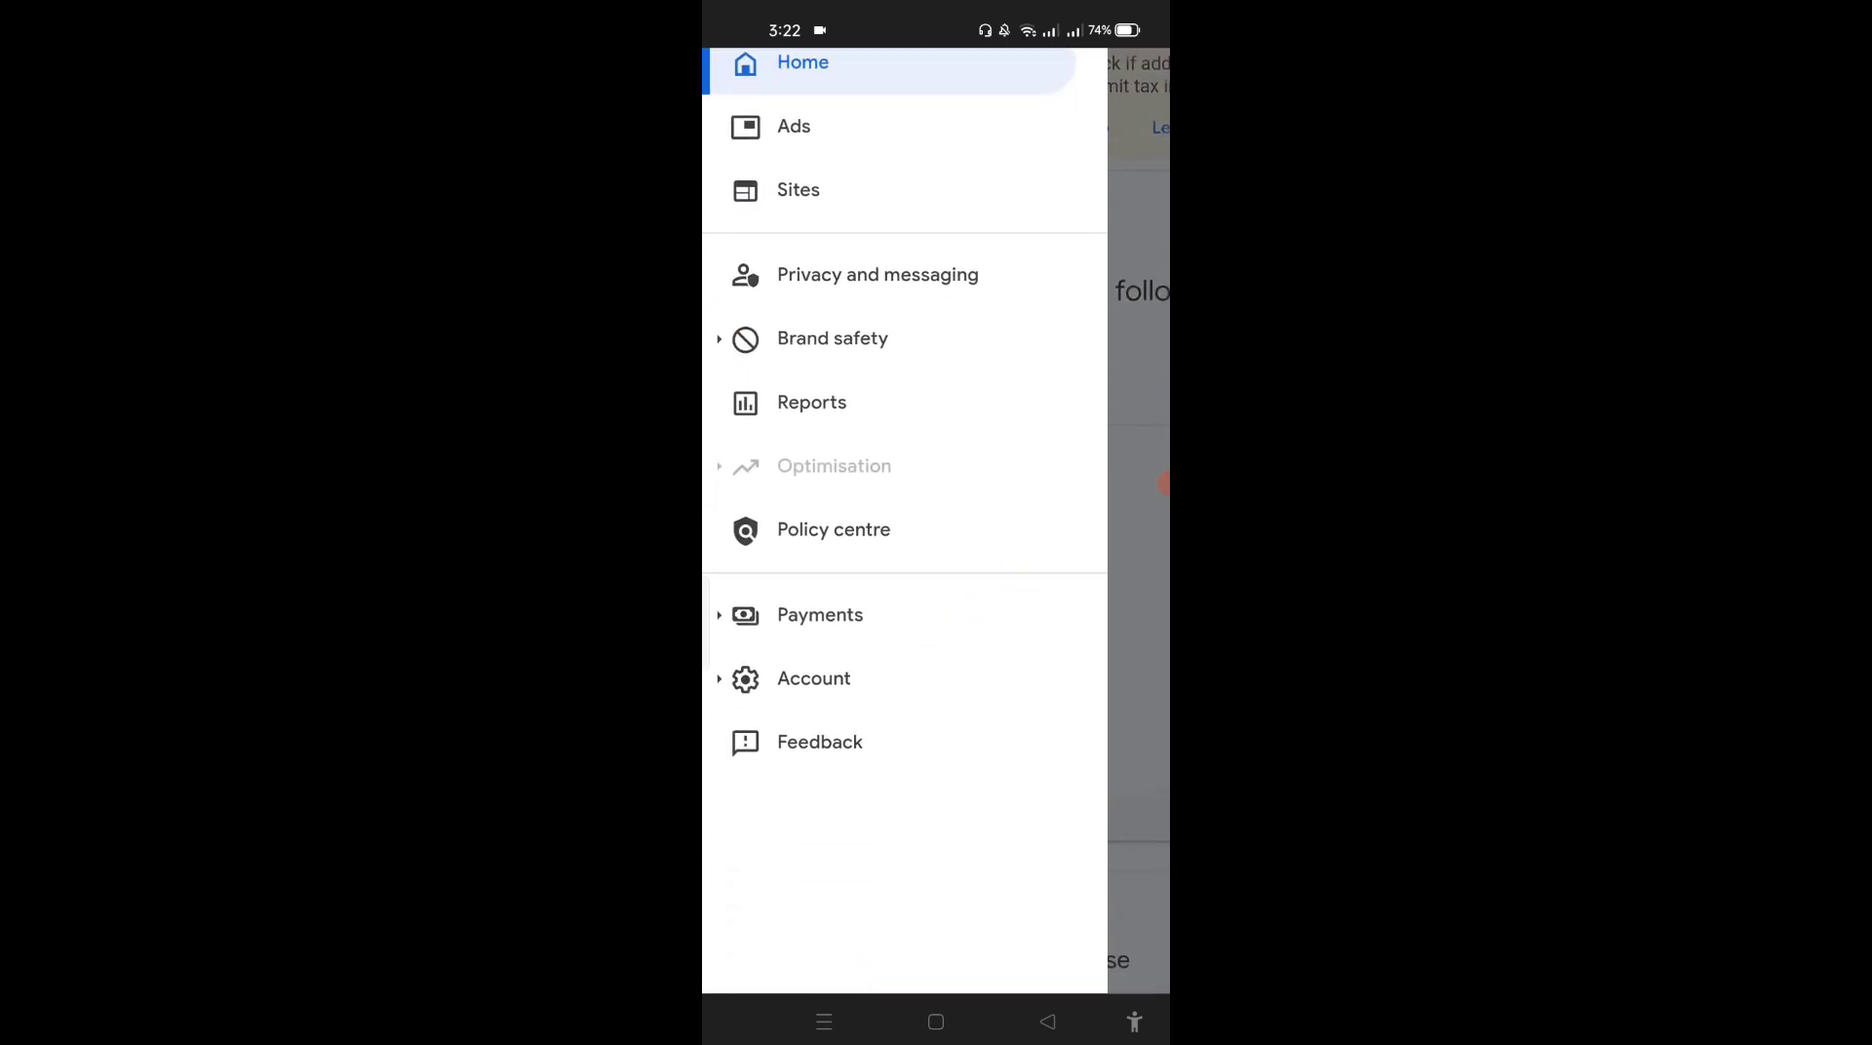
left_click(820, 614)
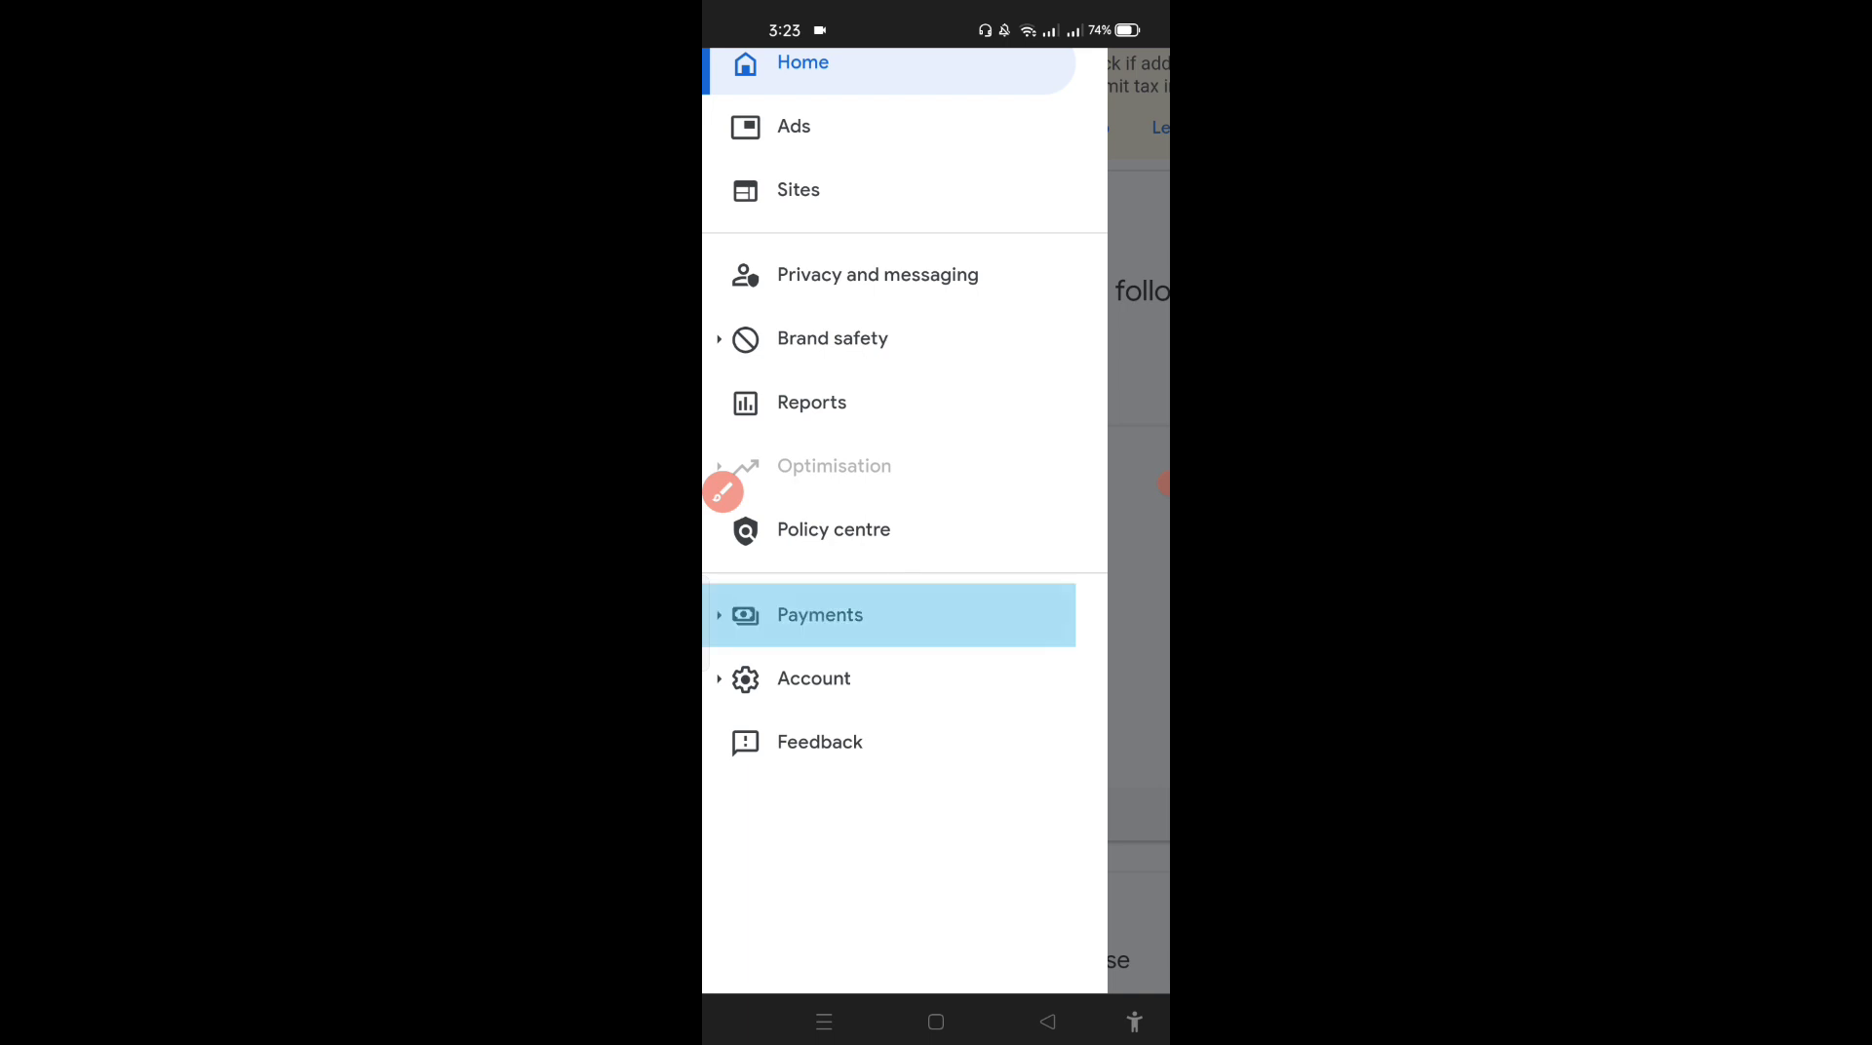
Step: Mark "Payments info" in red, clear the mark, and open the Payments info page
left_click(723, 492)
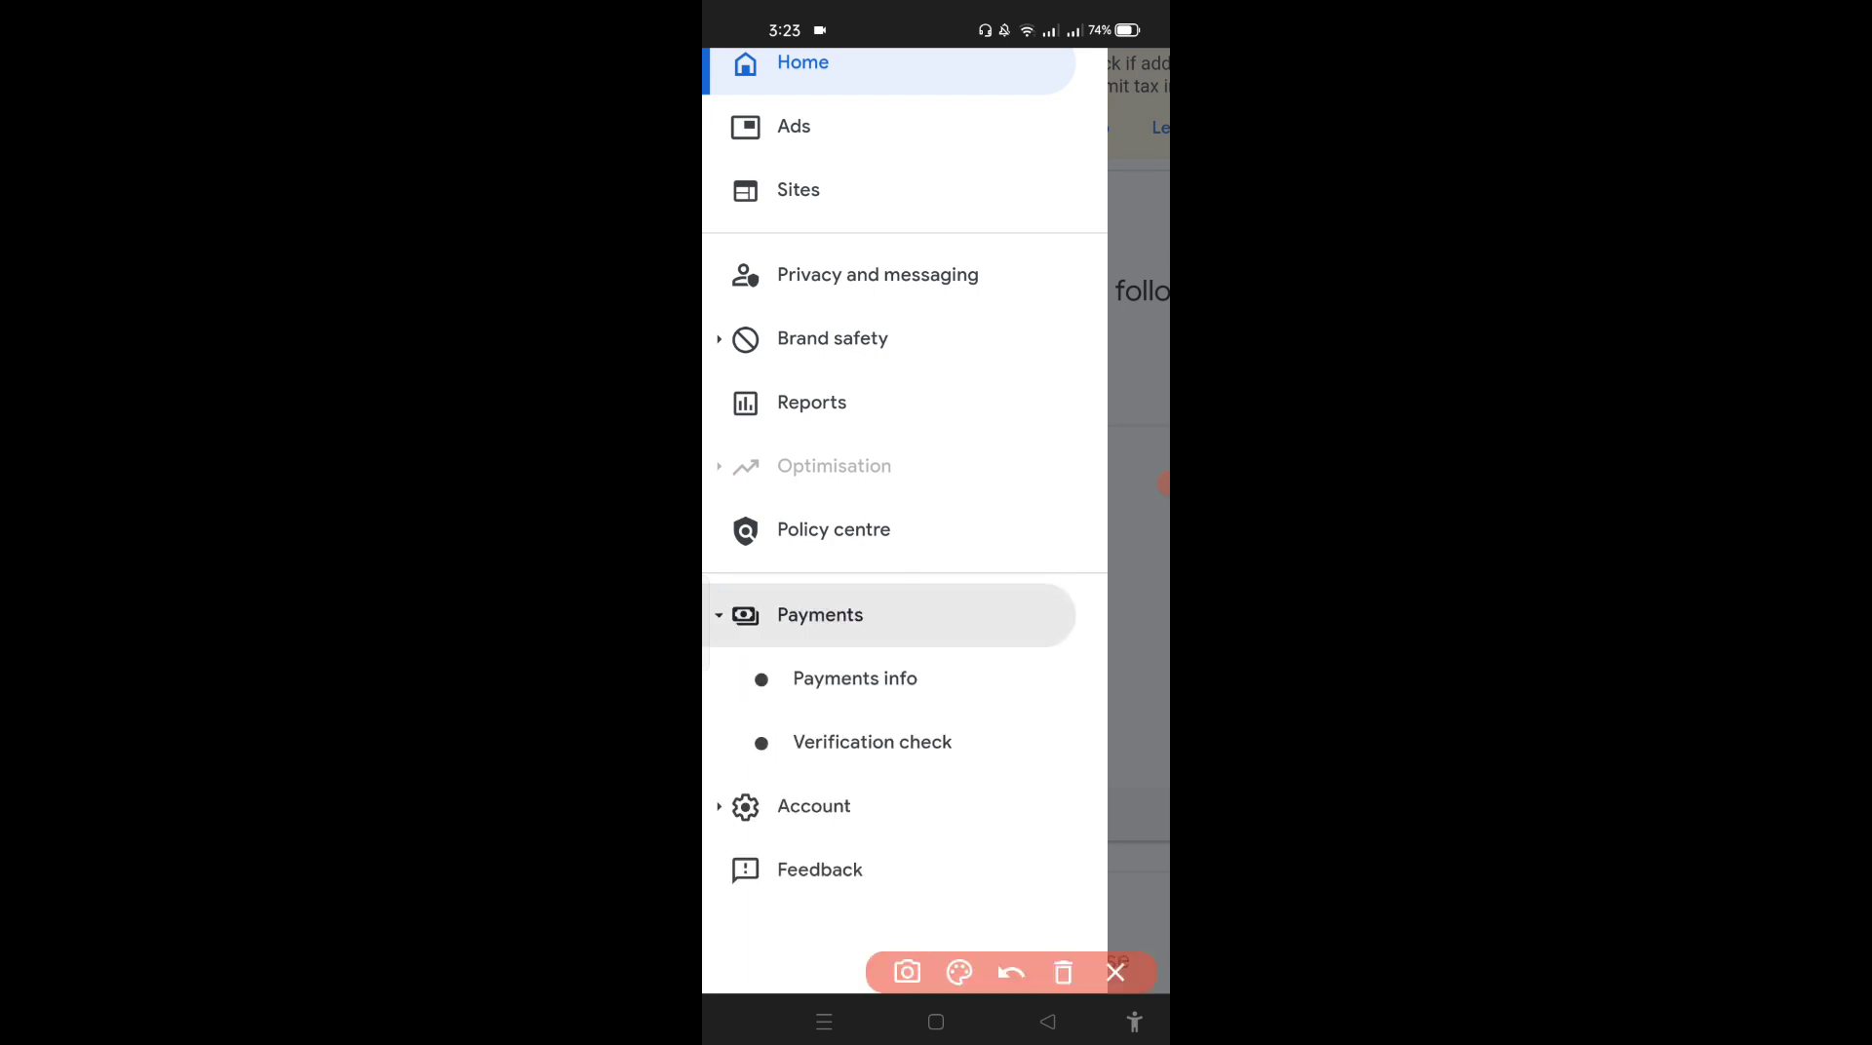
left_click_drag(975, 683, 1041, 635)
left_click(1063, 972)
left_click(1116, 972)
left_click(855, 679)
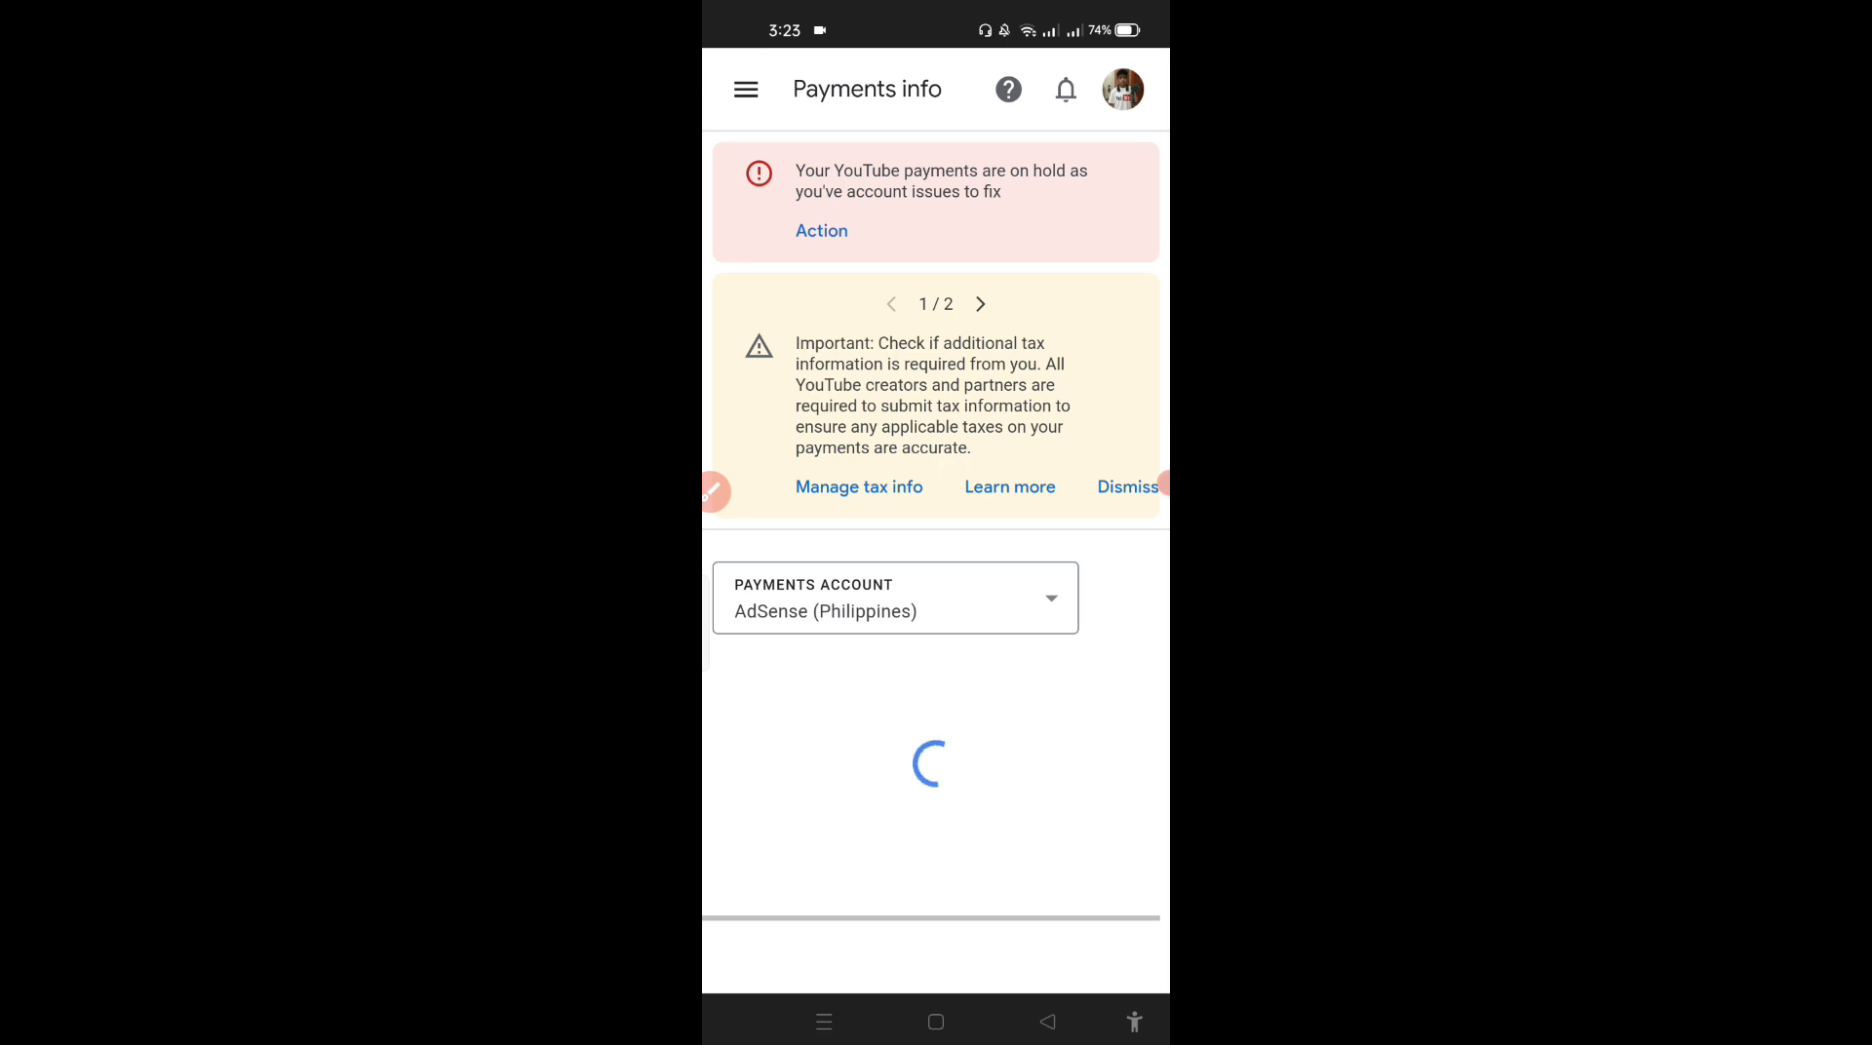
Step: Mark the payments account selector in red, clear the mark, and show the available payments accounts
left_click(715, 491)
mouse_move(956, 581)
left_mouse_down()
mouse_move(1012, 618)
mouse_move(1061, 563)
left_mouse_up()
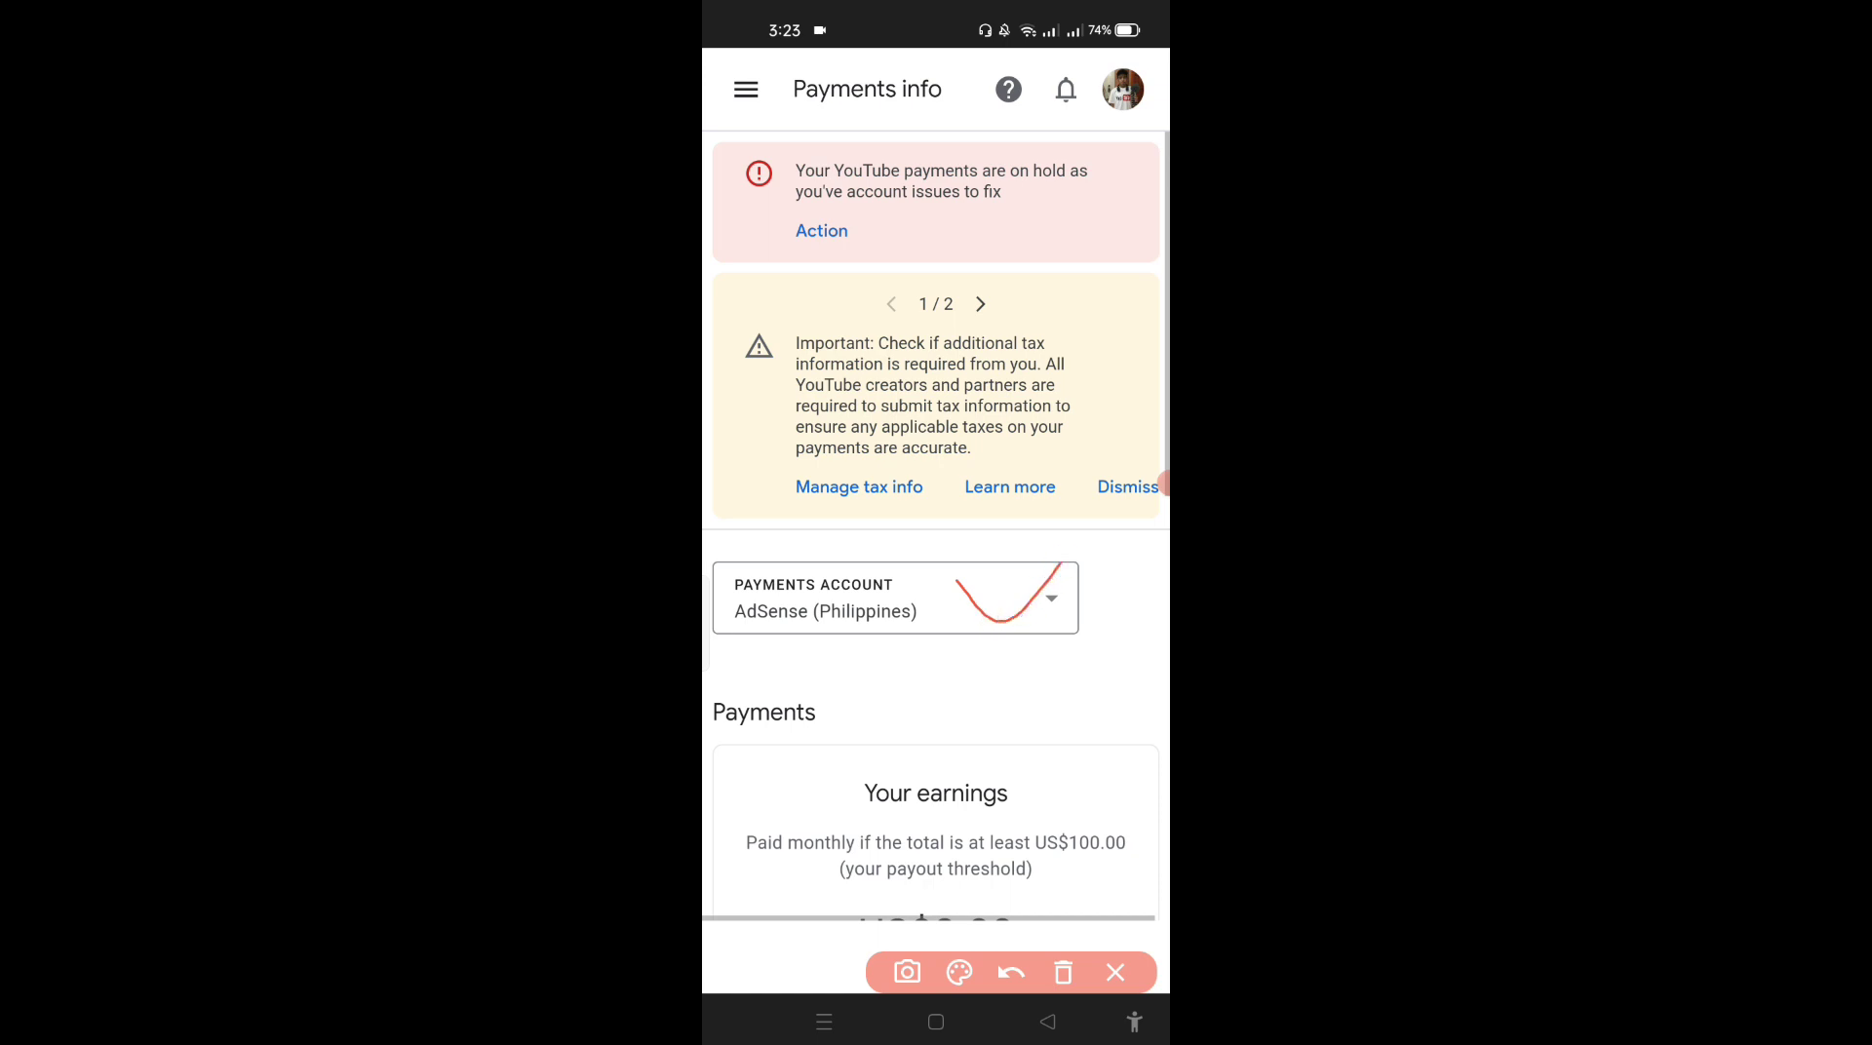
left_click(1116, 972)
left_click(894, 597)
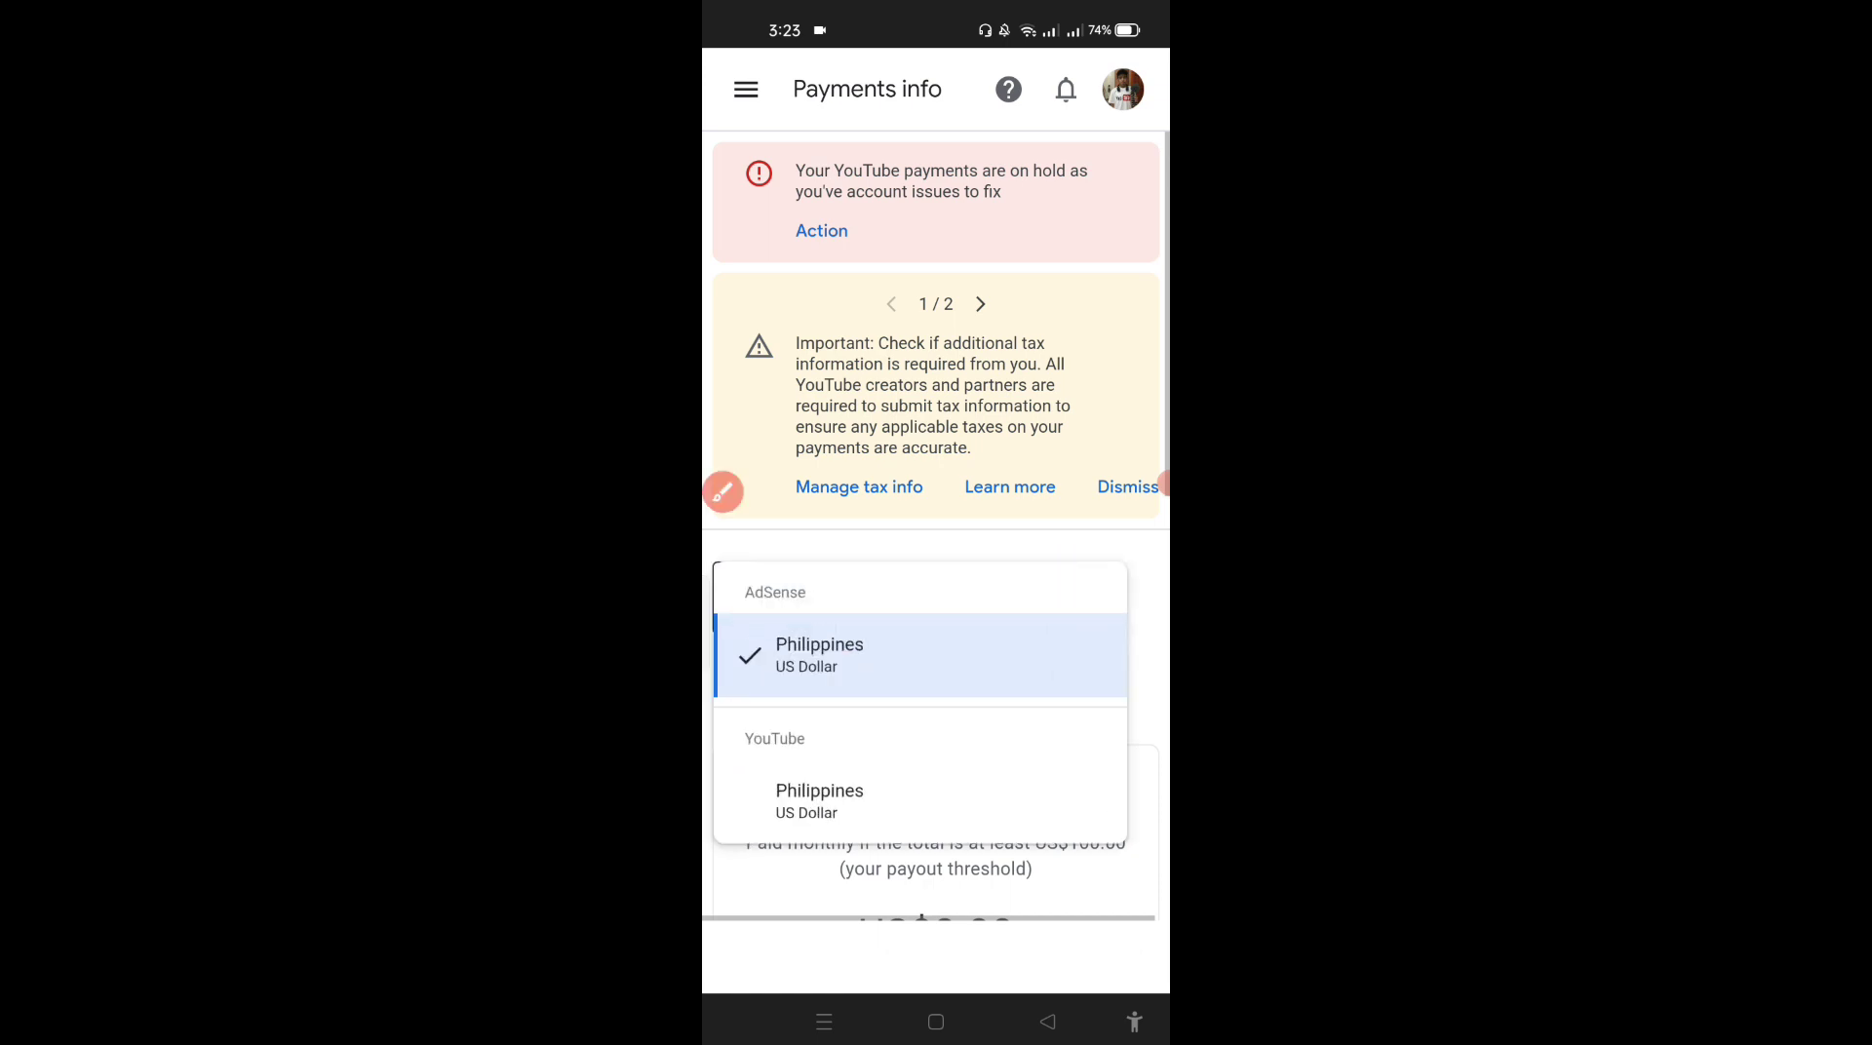
Step: Mark the YouTube Philippines account in red, clear the mark, and switch to that payments account
left_click(722, 493)
mouse_move(905, 797)
left_mouse_down()
mouse_move(945, 831)
mouse_move(1004, 770)
left_mouse_up()
left_click(1063, 971)
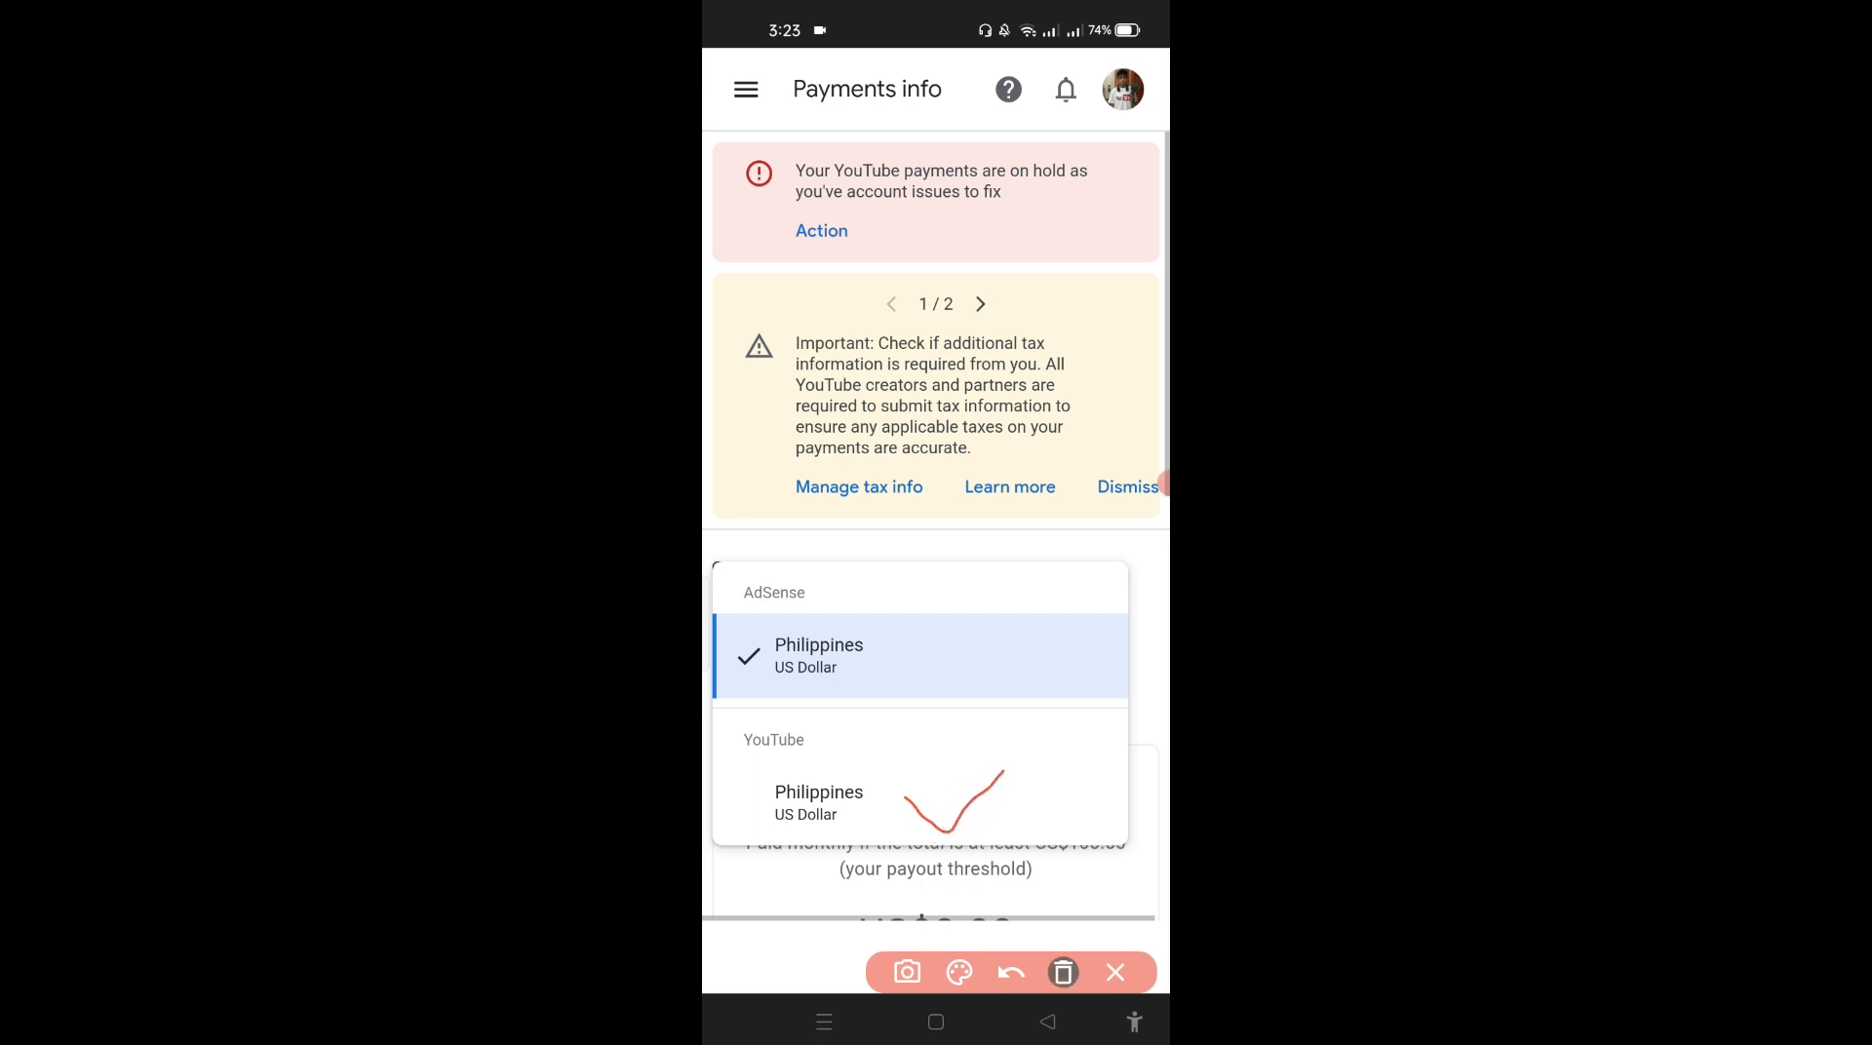
left_click(1115, 972)
left_click(819, 802)
Step: Draw a red mark near the payment threshold in the YouTube earnings section, and clear it
scroll(936, 487, "down", 5)
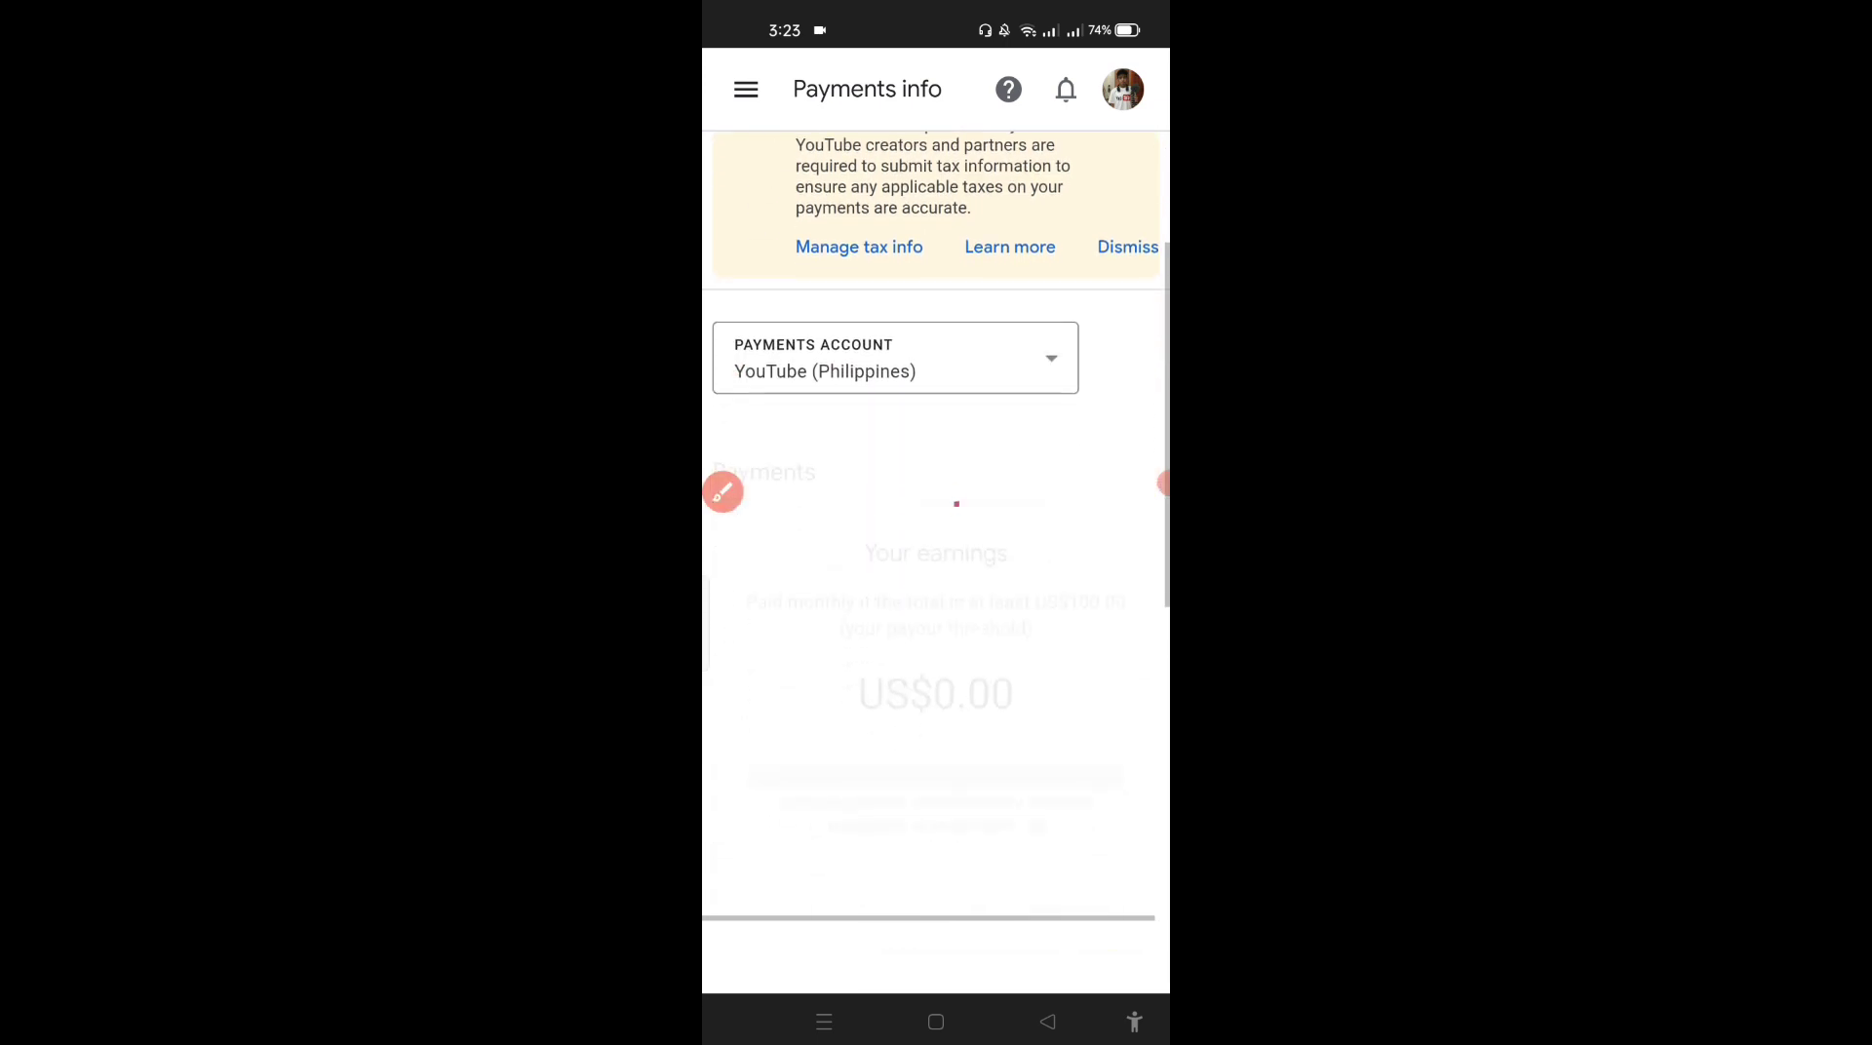
scroll(936, 487, "down", 3)
scroll(936, 527, "down", 3)
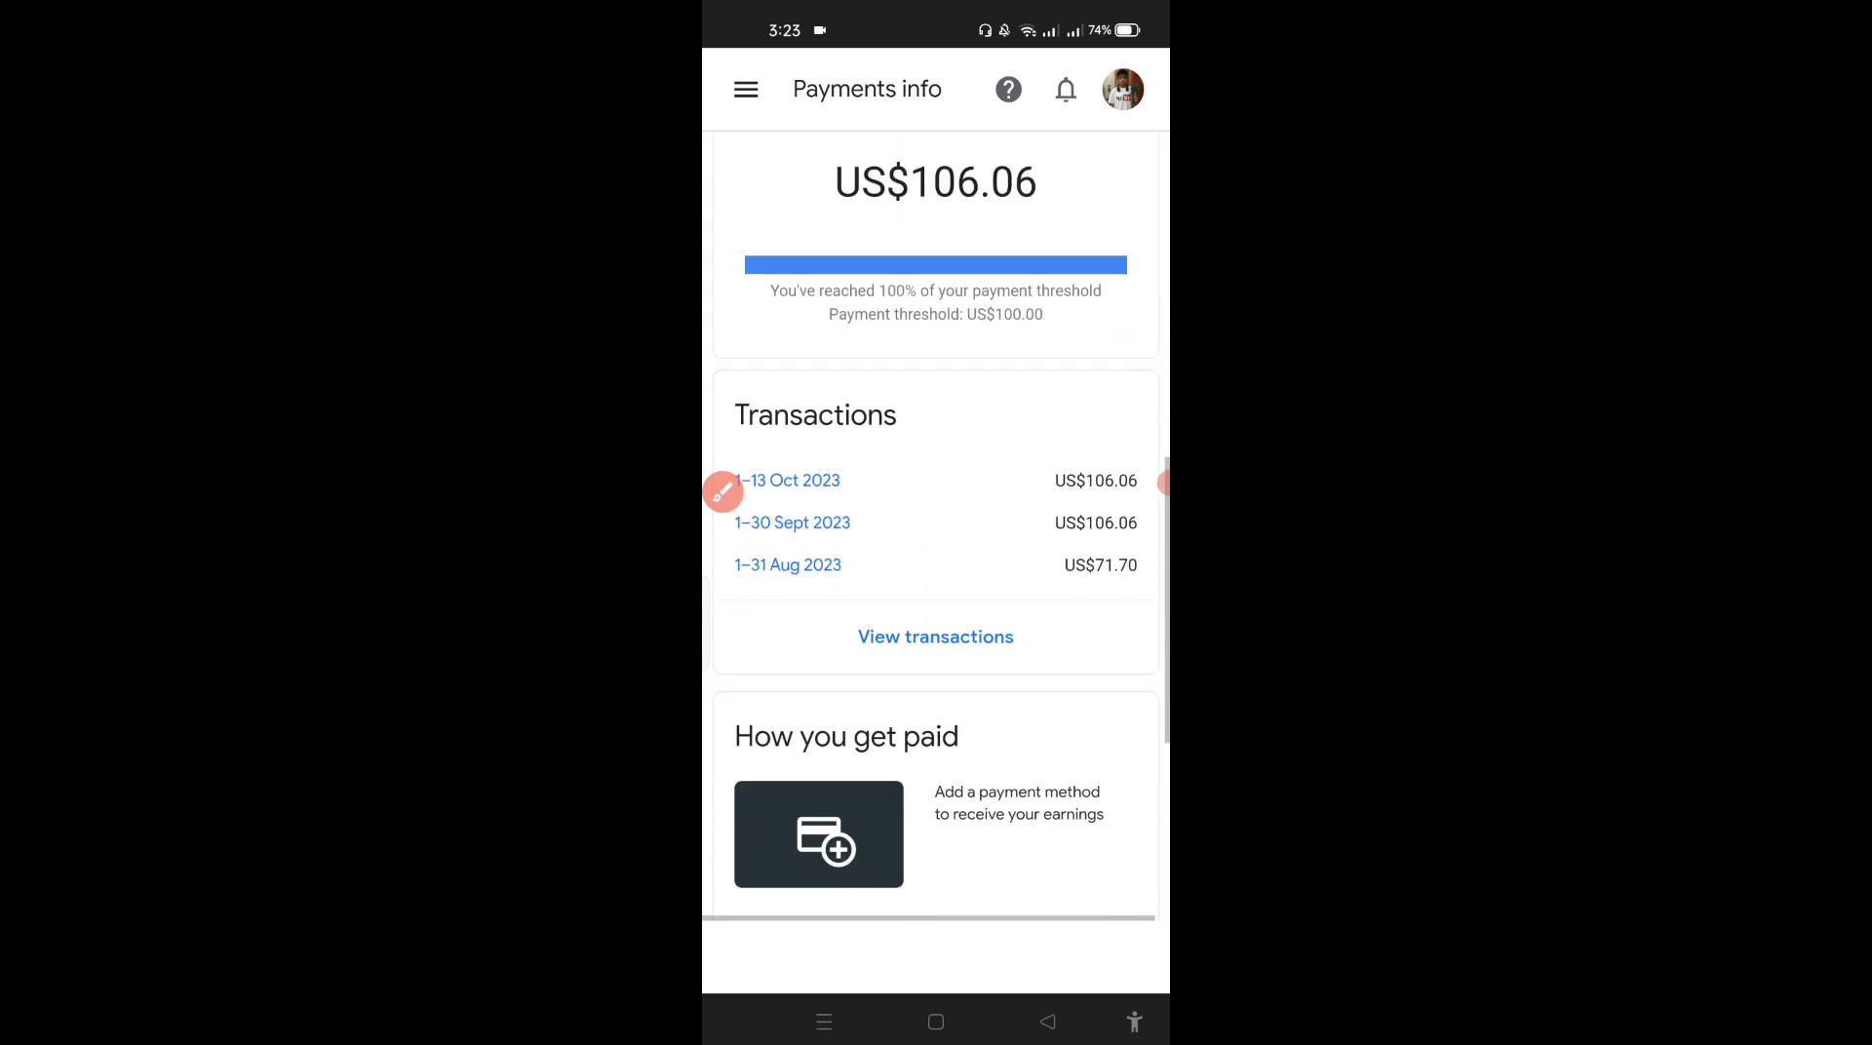
left_click(722, 492)
mouse_move(905, 300)
left_mouse_down()
mouse_move(897, 546)
mouse_move(1044, 472)
left_mouse_up()
left_click(1064, 972)
left_click(1115, 972)
Step: Circle "Add payment method" under "How you get paid" in red, clear the mark, and start adding a payment method
scroll(936, 526, "down", 3)
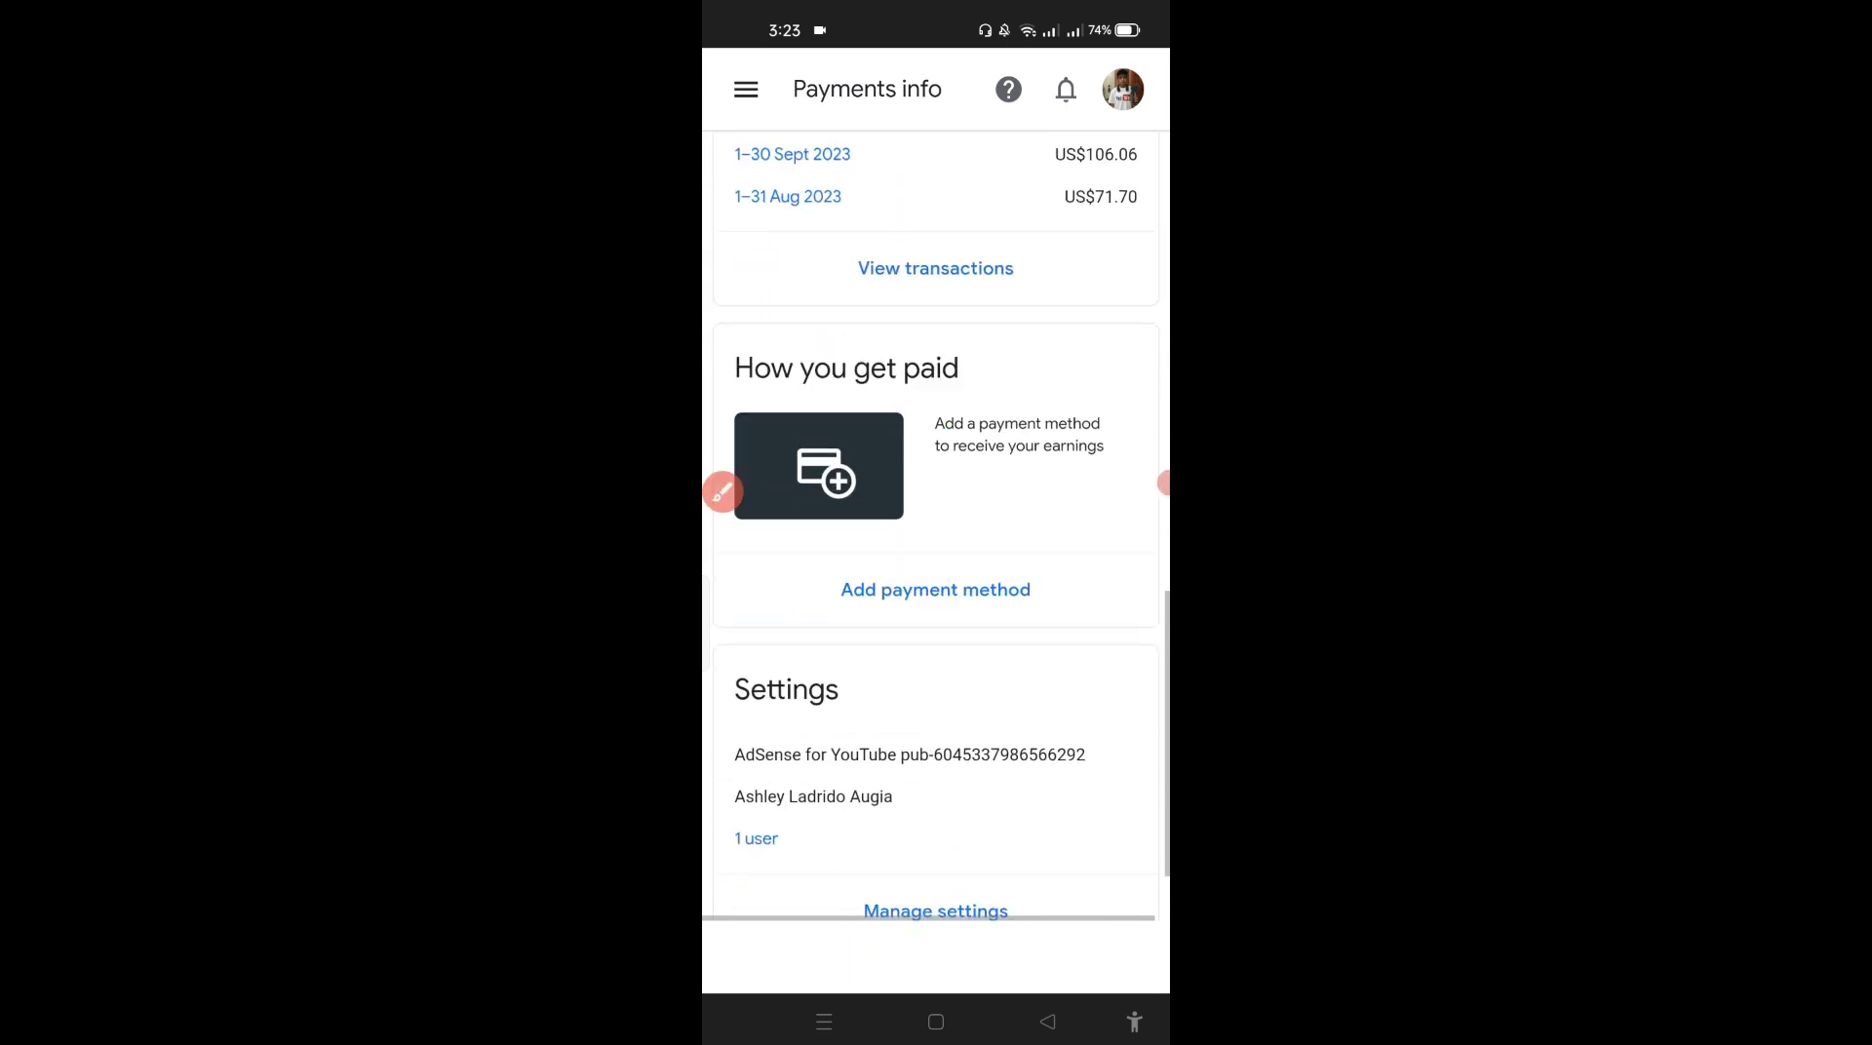
left_click(723, 492)
mouse_move(844, 561)
left_mouse_down()
mouse_move(952, 539)
mouse_move(1095, 606)
mouse_move(900, 659)
mouse_move(968, 571)
left_mouse_up()
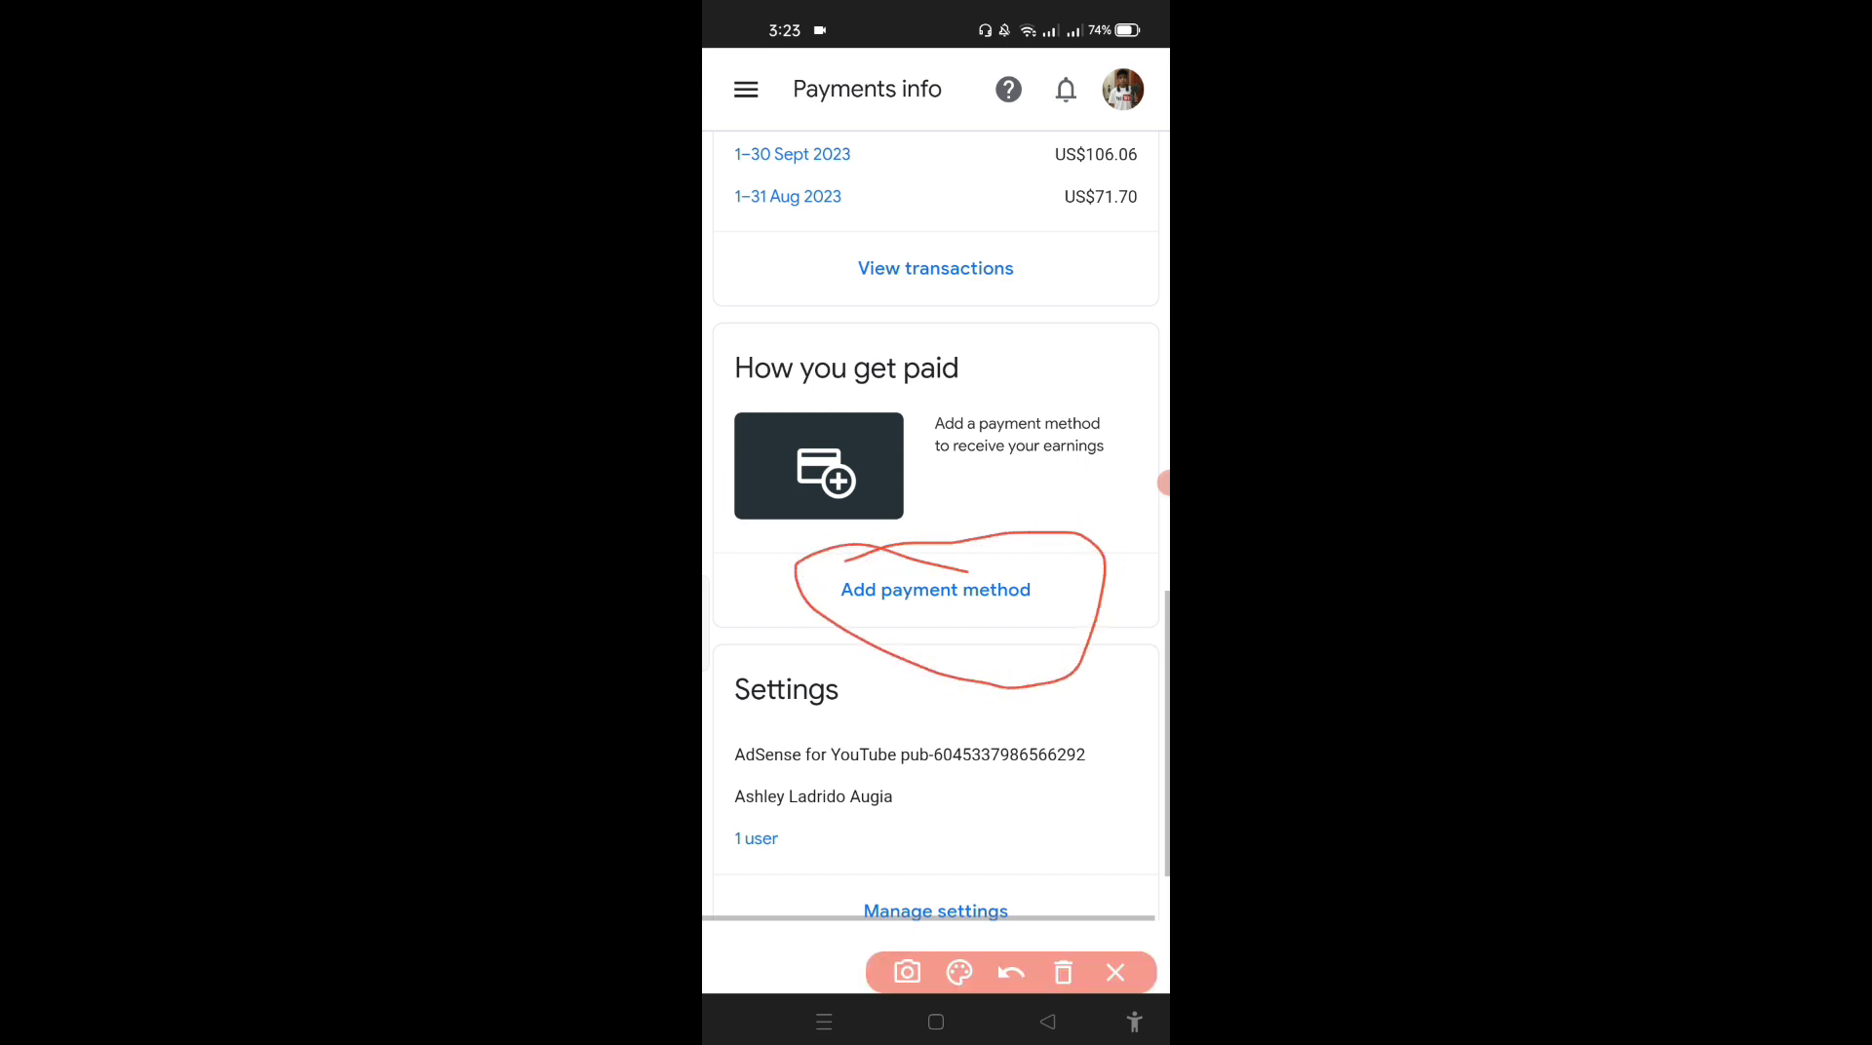
left_click(1115, 972)
left_click(936, 588)
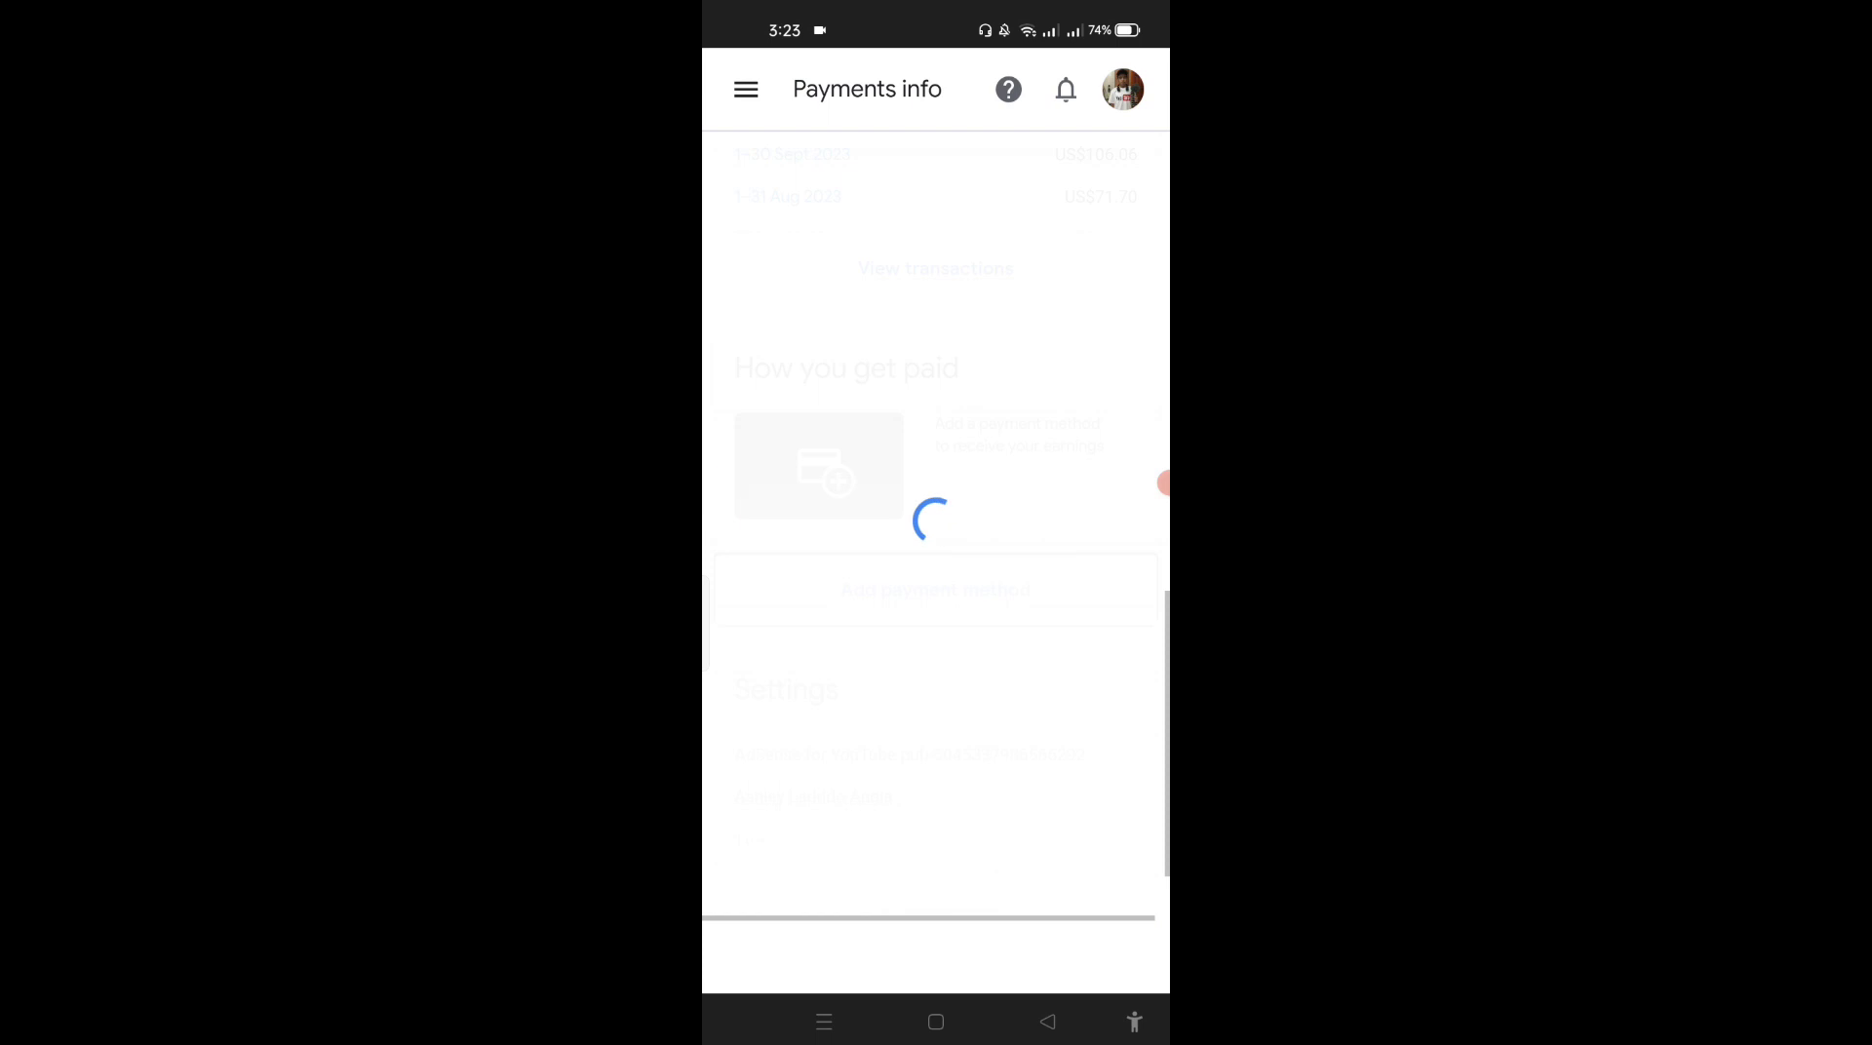
Step: Mark "Add new wire transfer details" in red, clear the mark, and select that option to show its form
left_click(1163, 482)
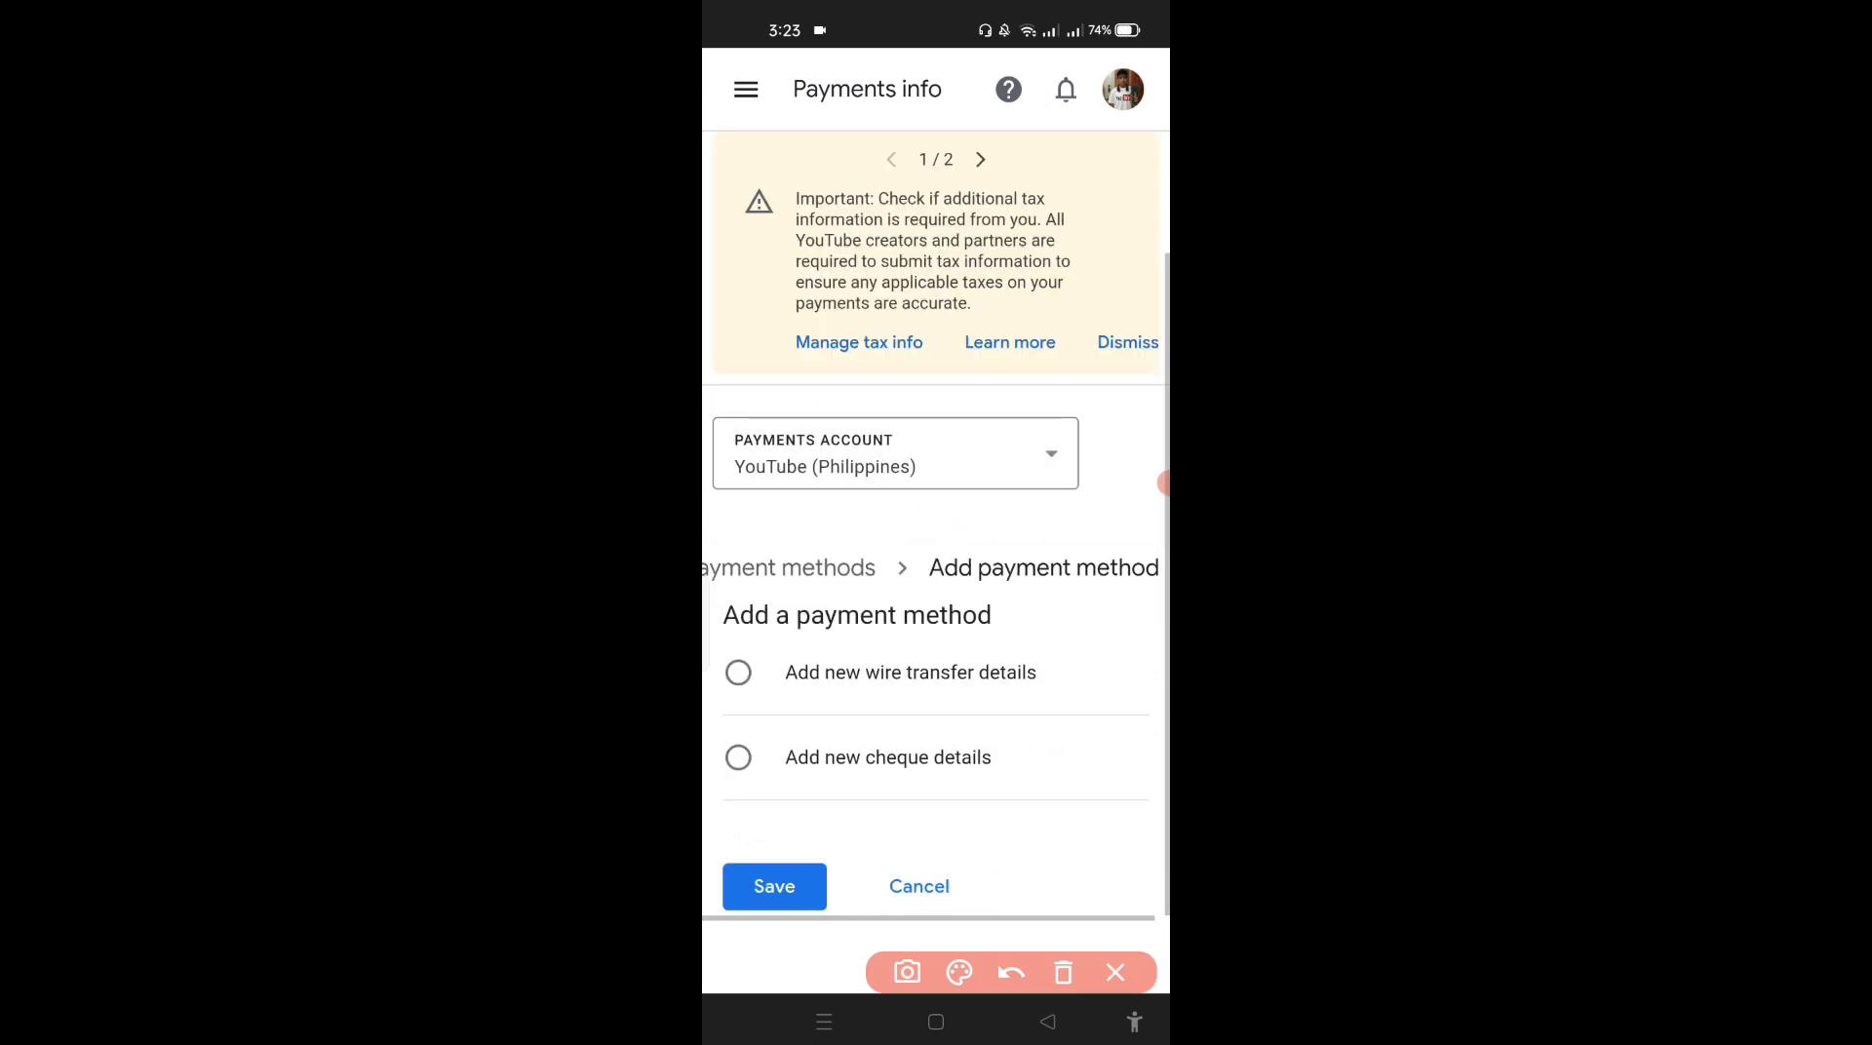
mouse_move(1045, 649)
left_mouse_down()
mouse_move(1057, 669)
mouse_move(1137, 610)
left_mouse_up()
left_click(1064, 972)
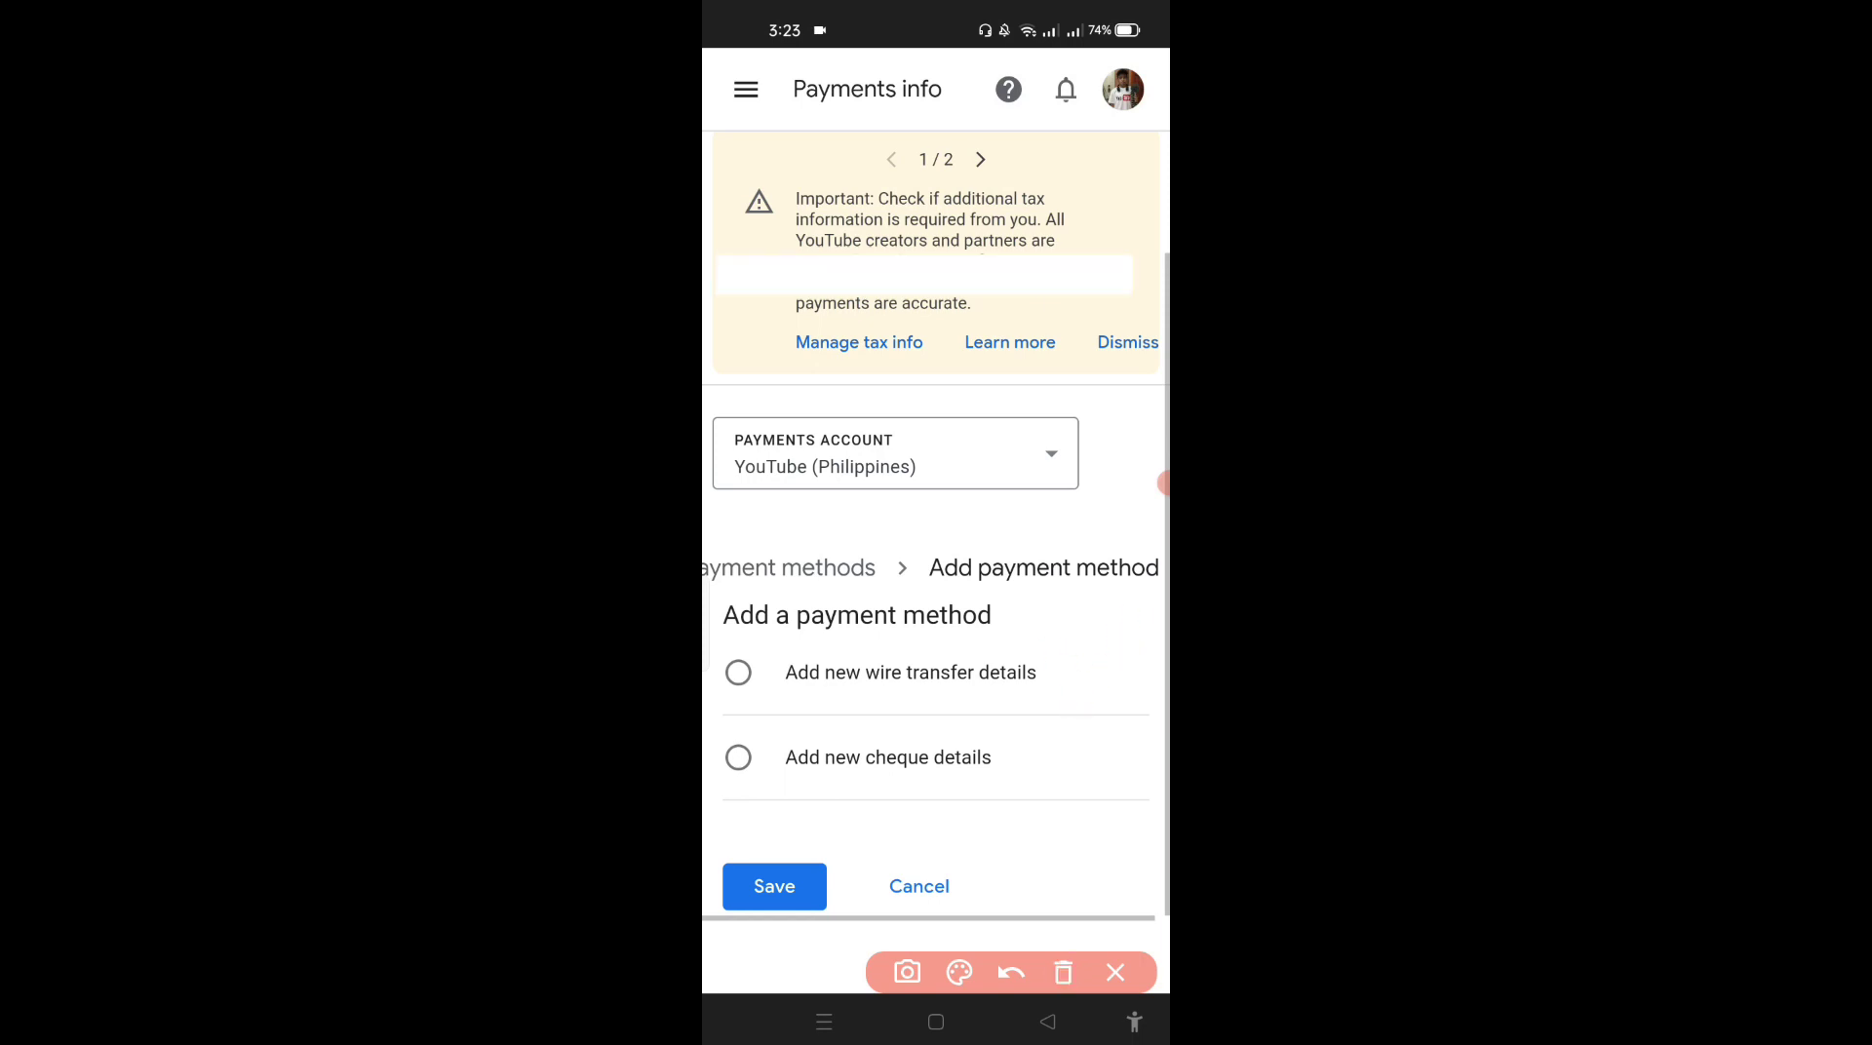
left_click(1115, 972)
left_click(910, 673)
scroll(936, 522, "down", 5)
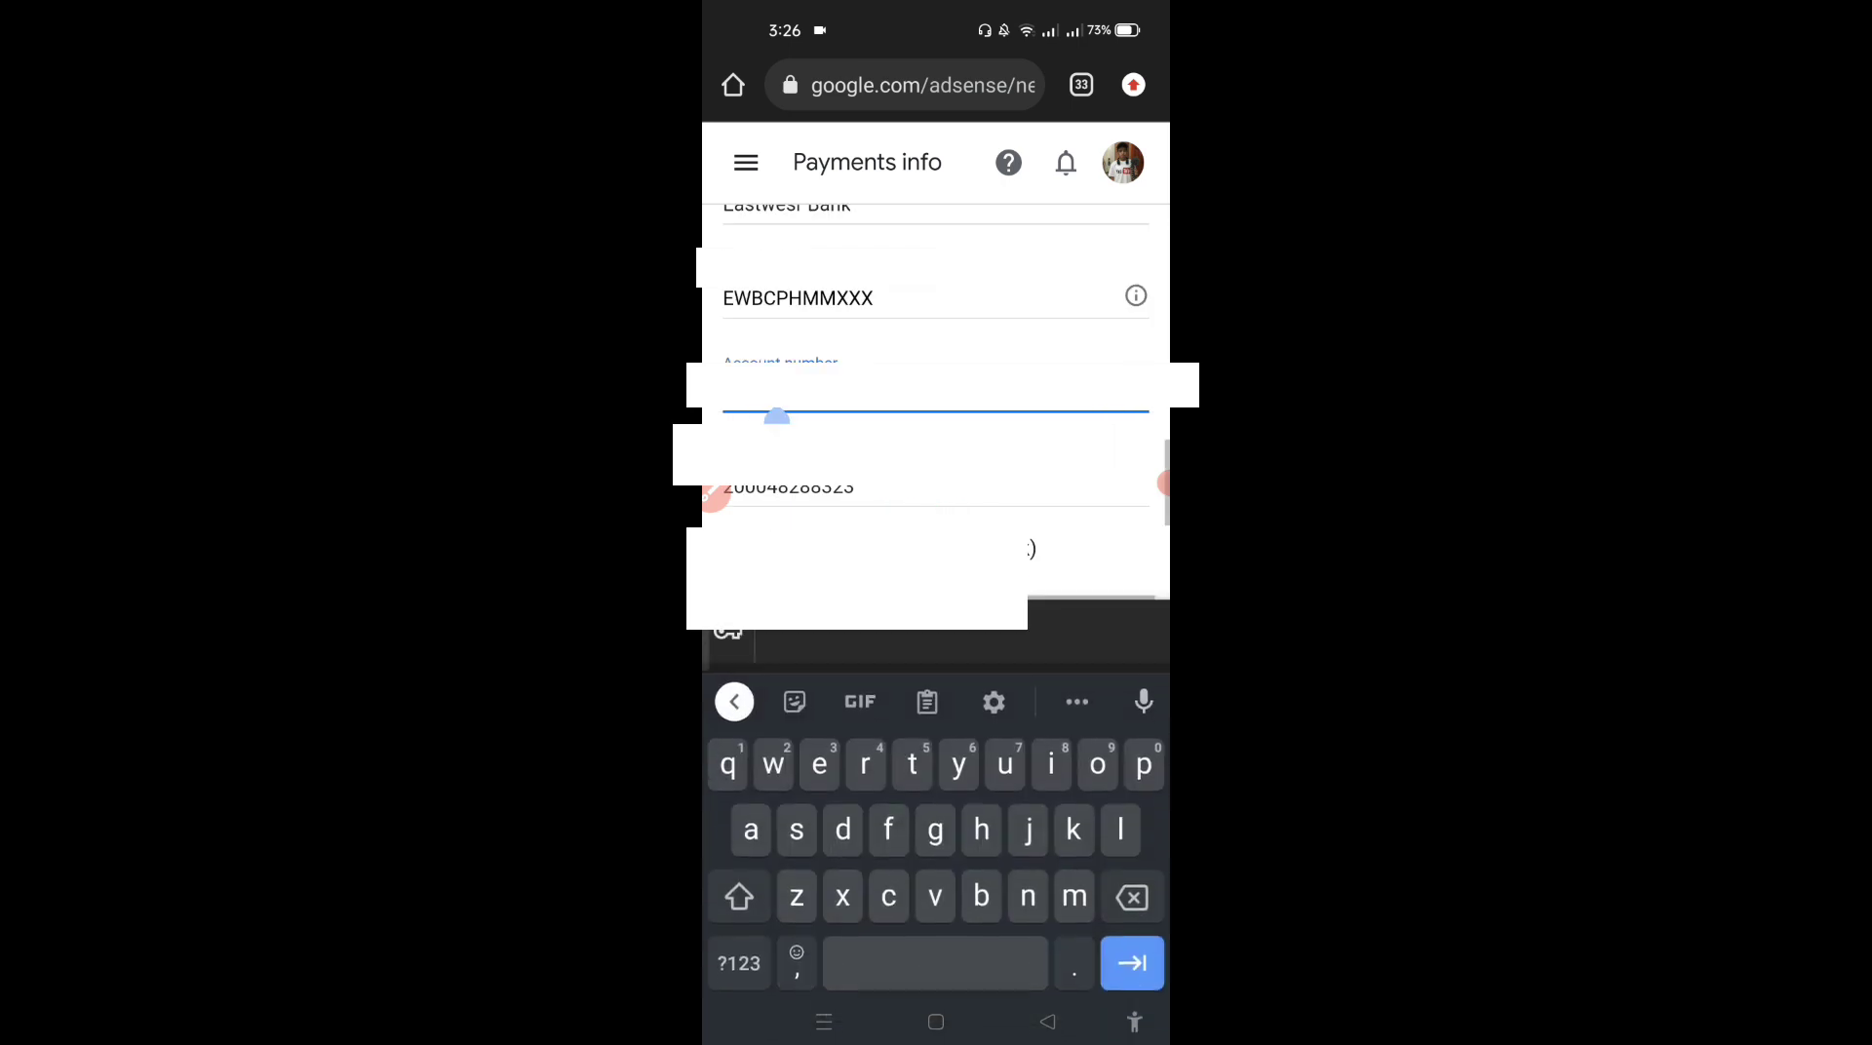
Step: Mark the "Set as primary payment method" option, underline its verification note in red, and clear the marks
left_click(777, 496)
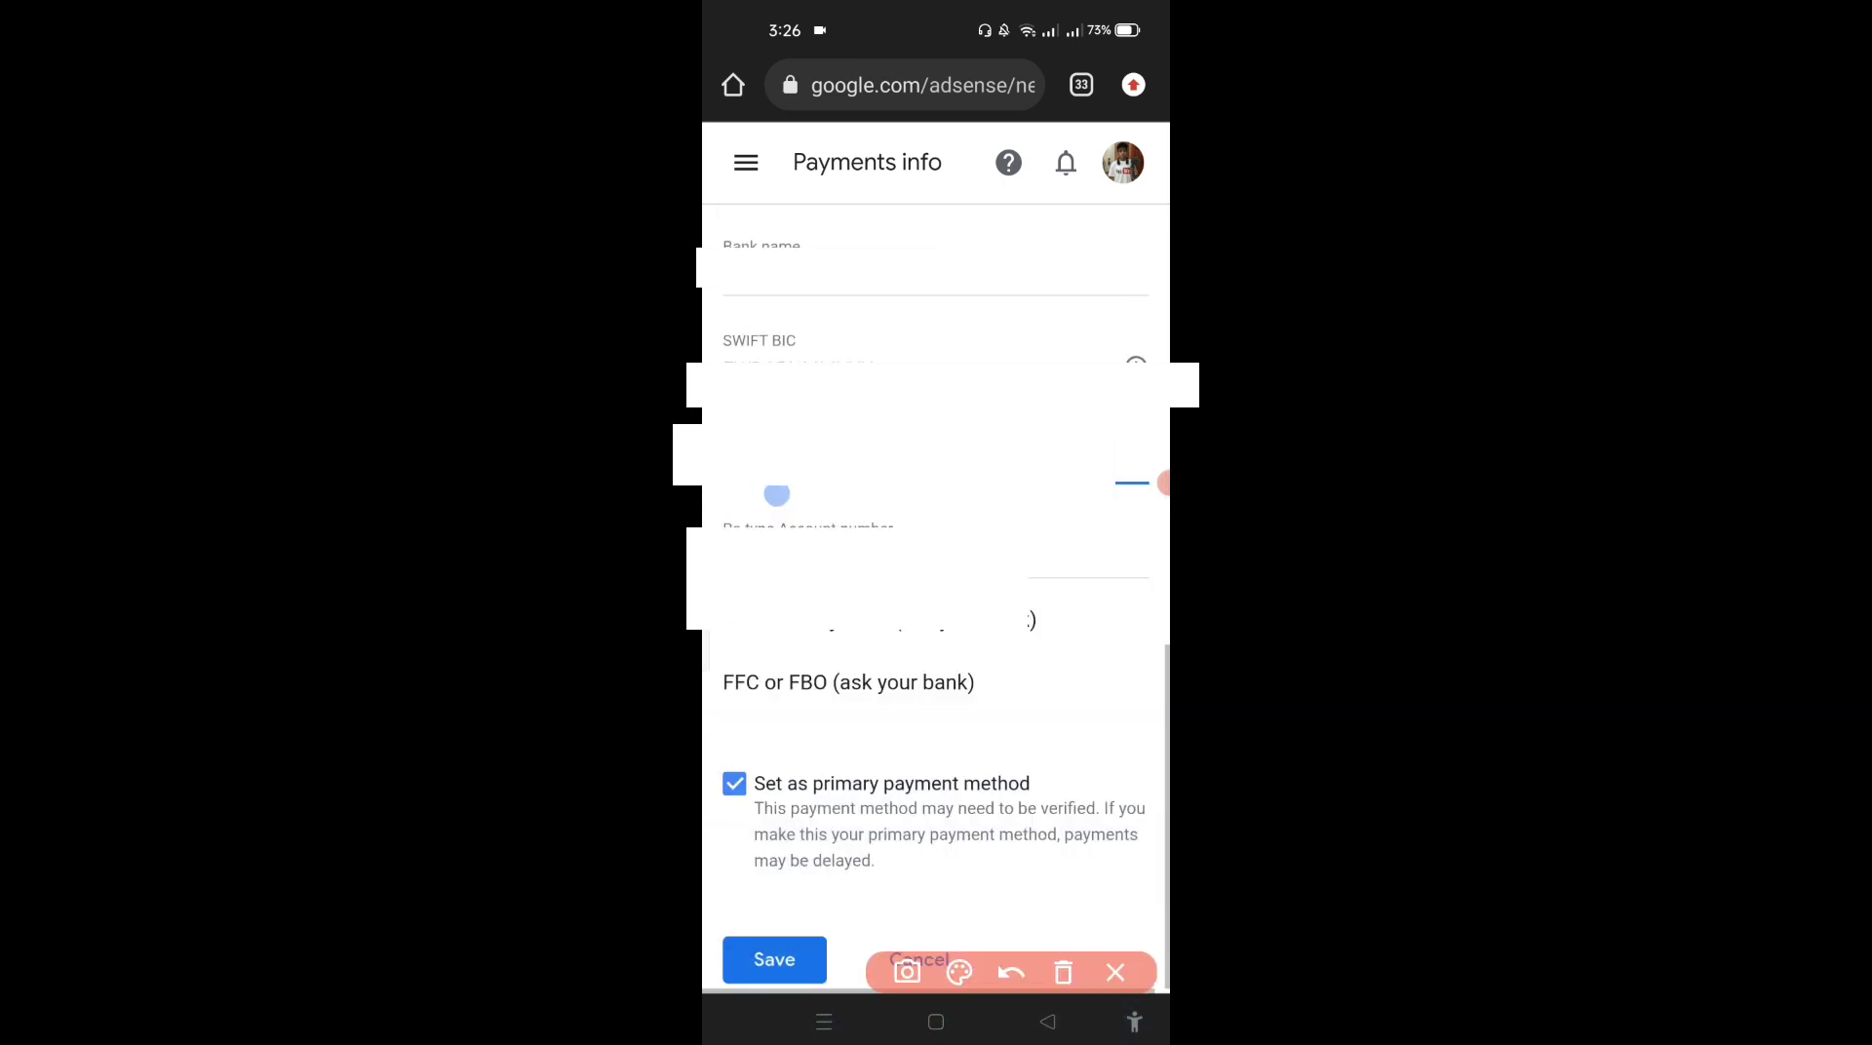
left_click_drag(769, 766, 921, 694)
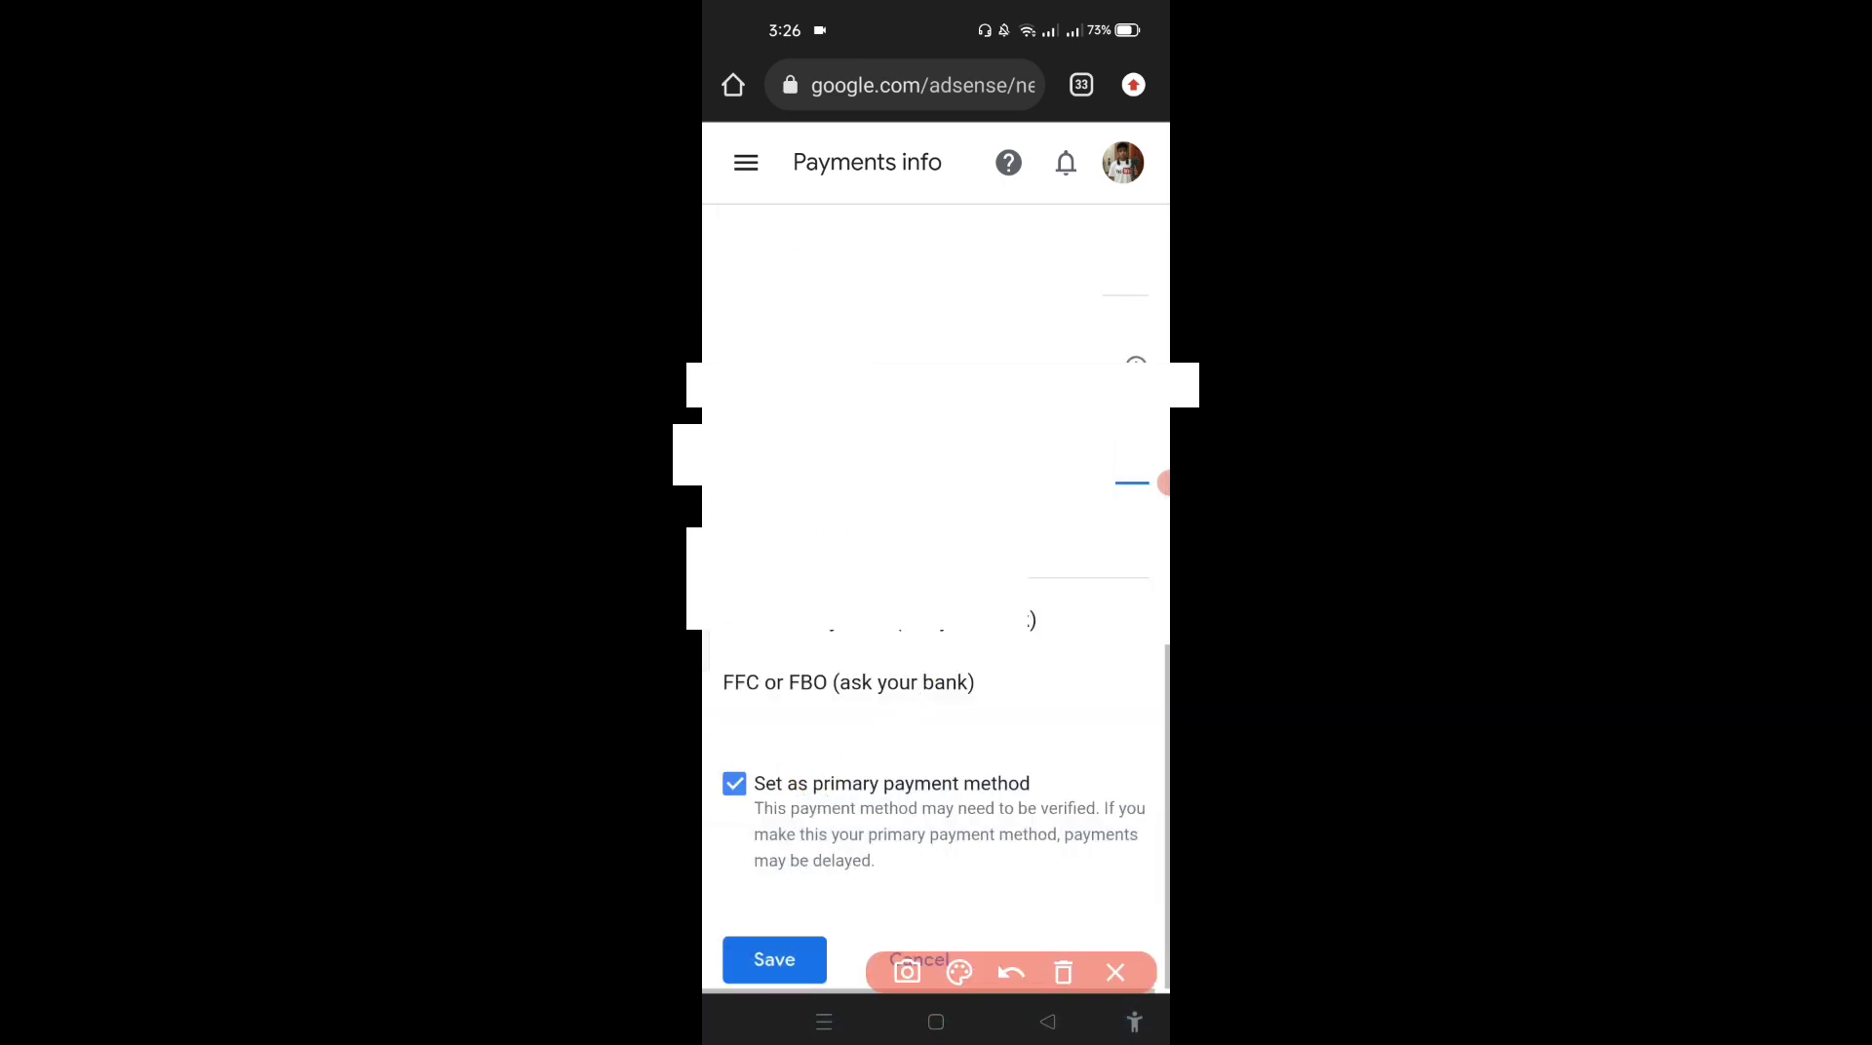
left_click_drag(761, 817, 1063, 809)
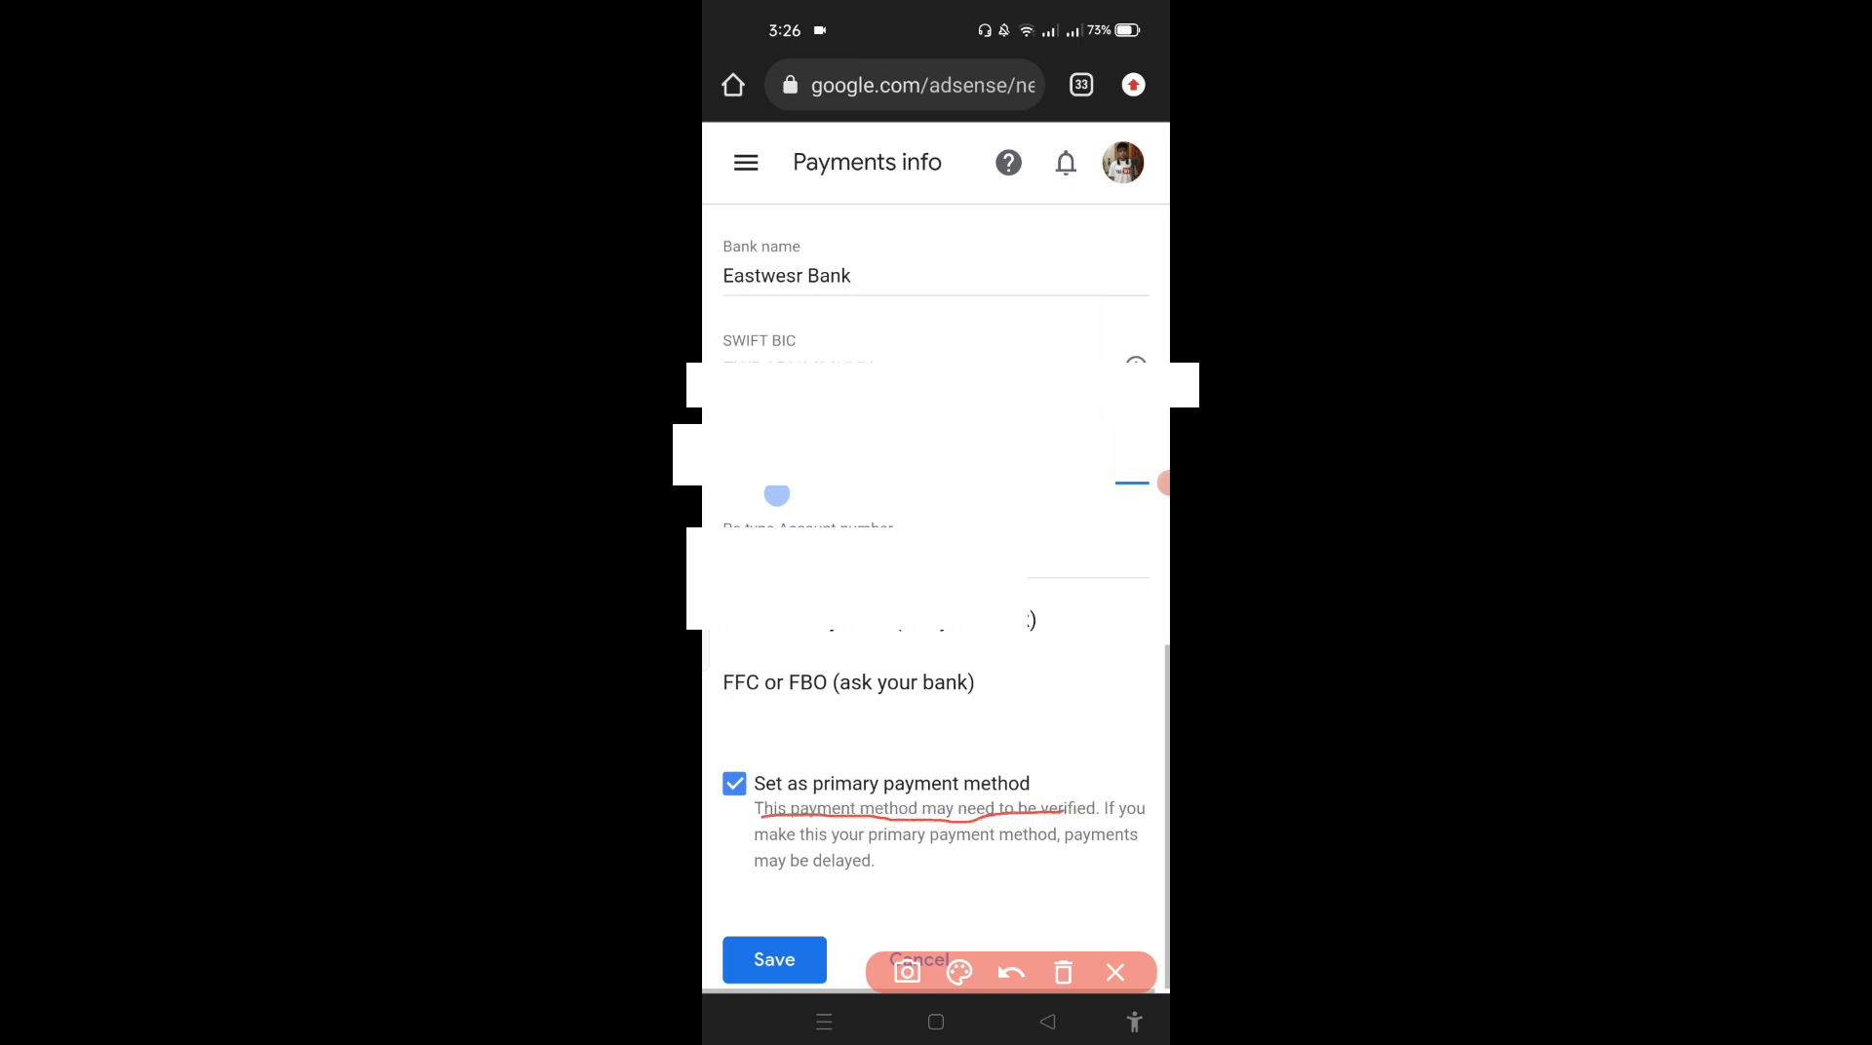
left_click(1115, 972)
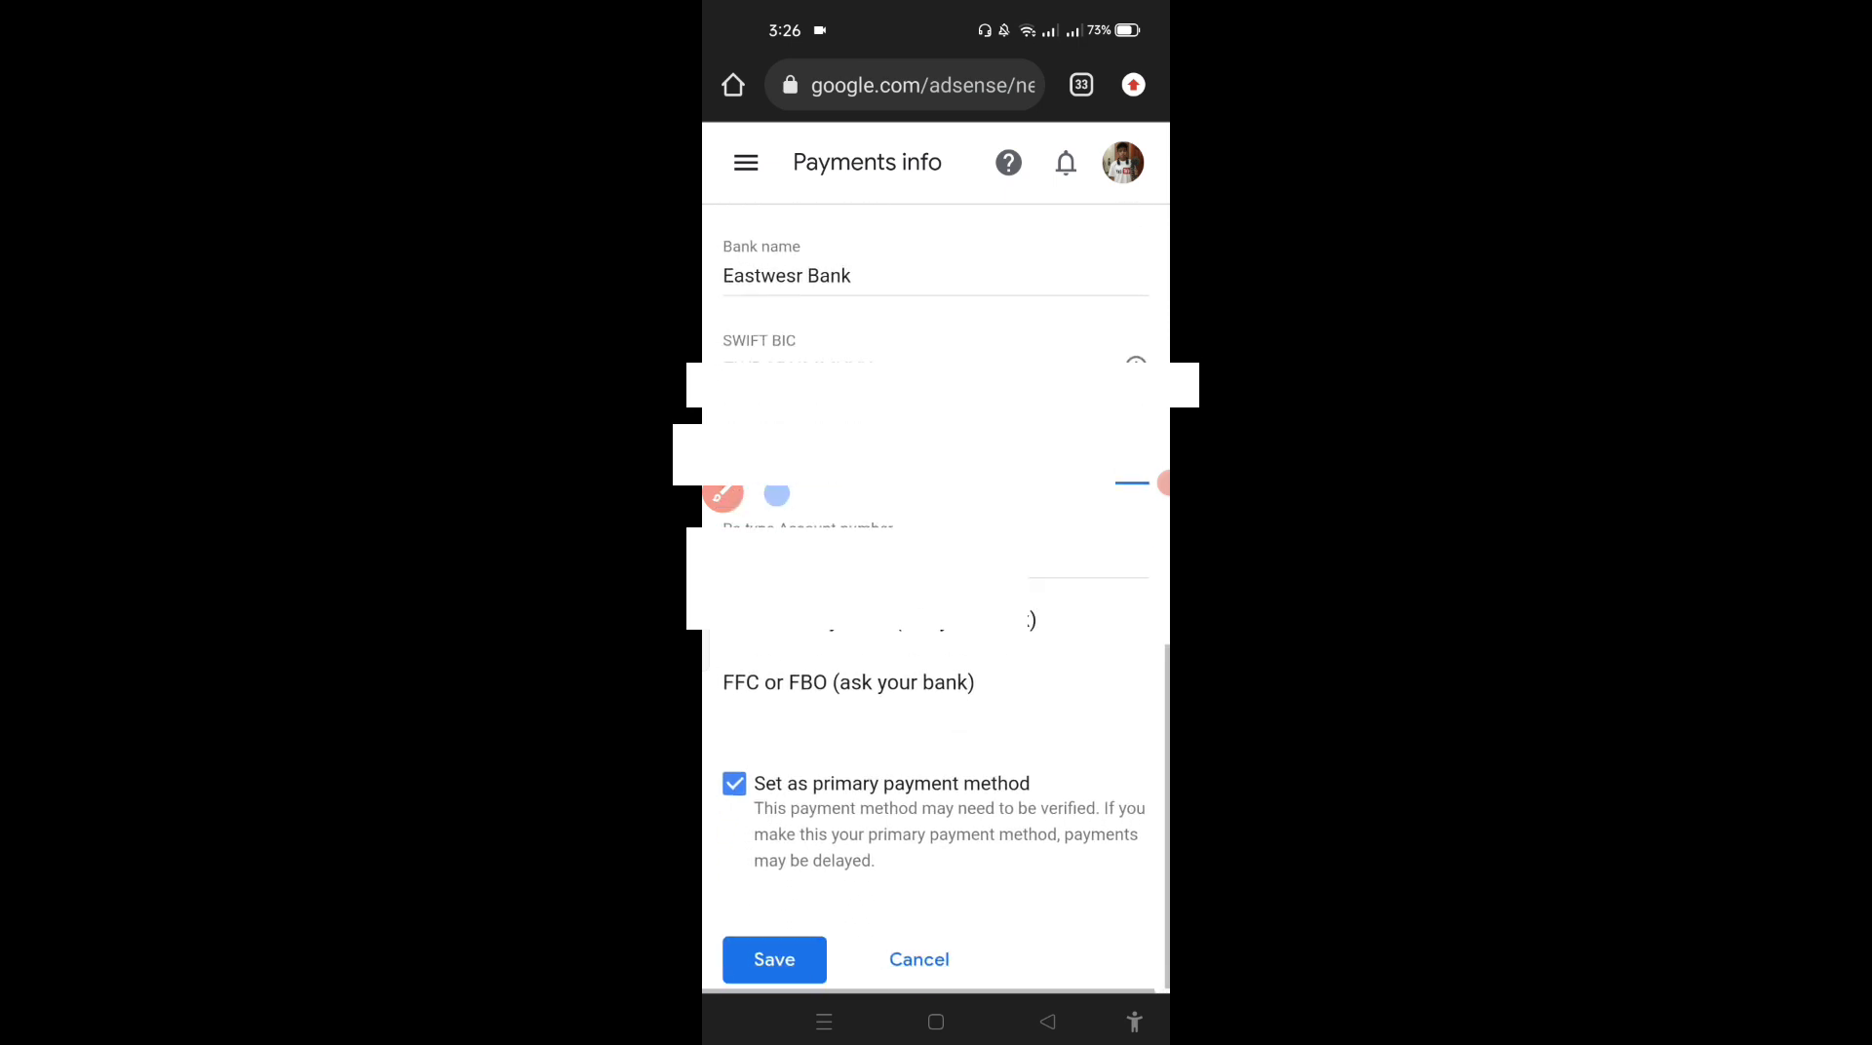
Step: Mark the Save button in red, clear the mark, and save the wire transfer details
left_click(723, 494)
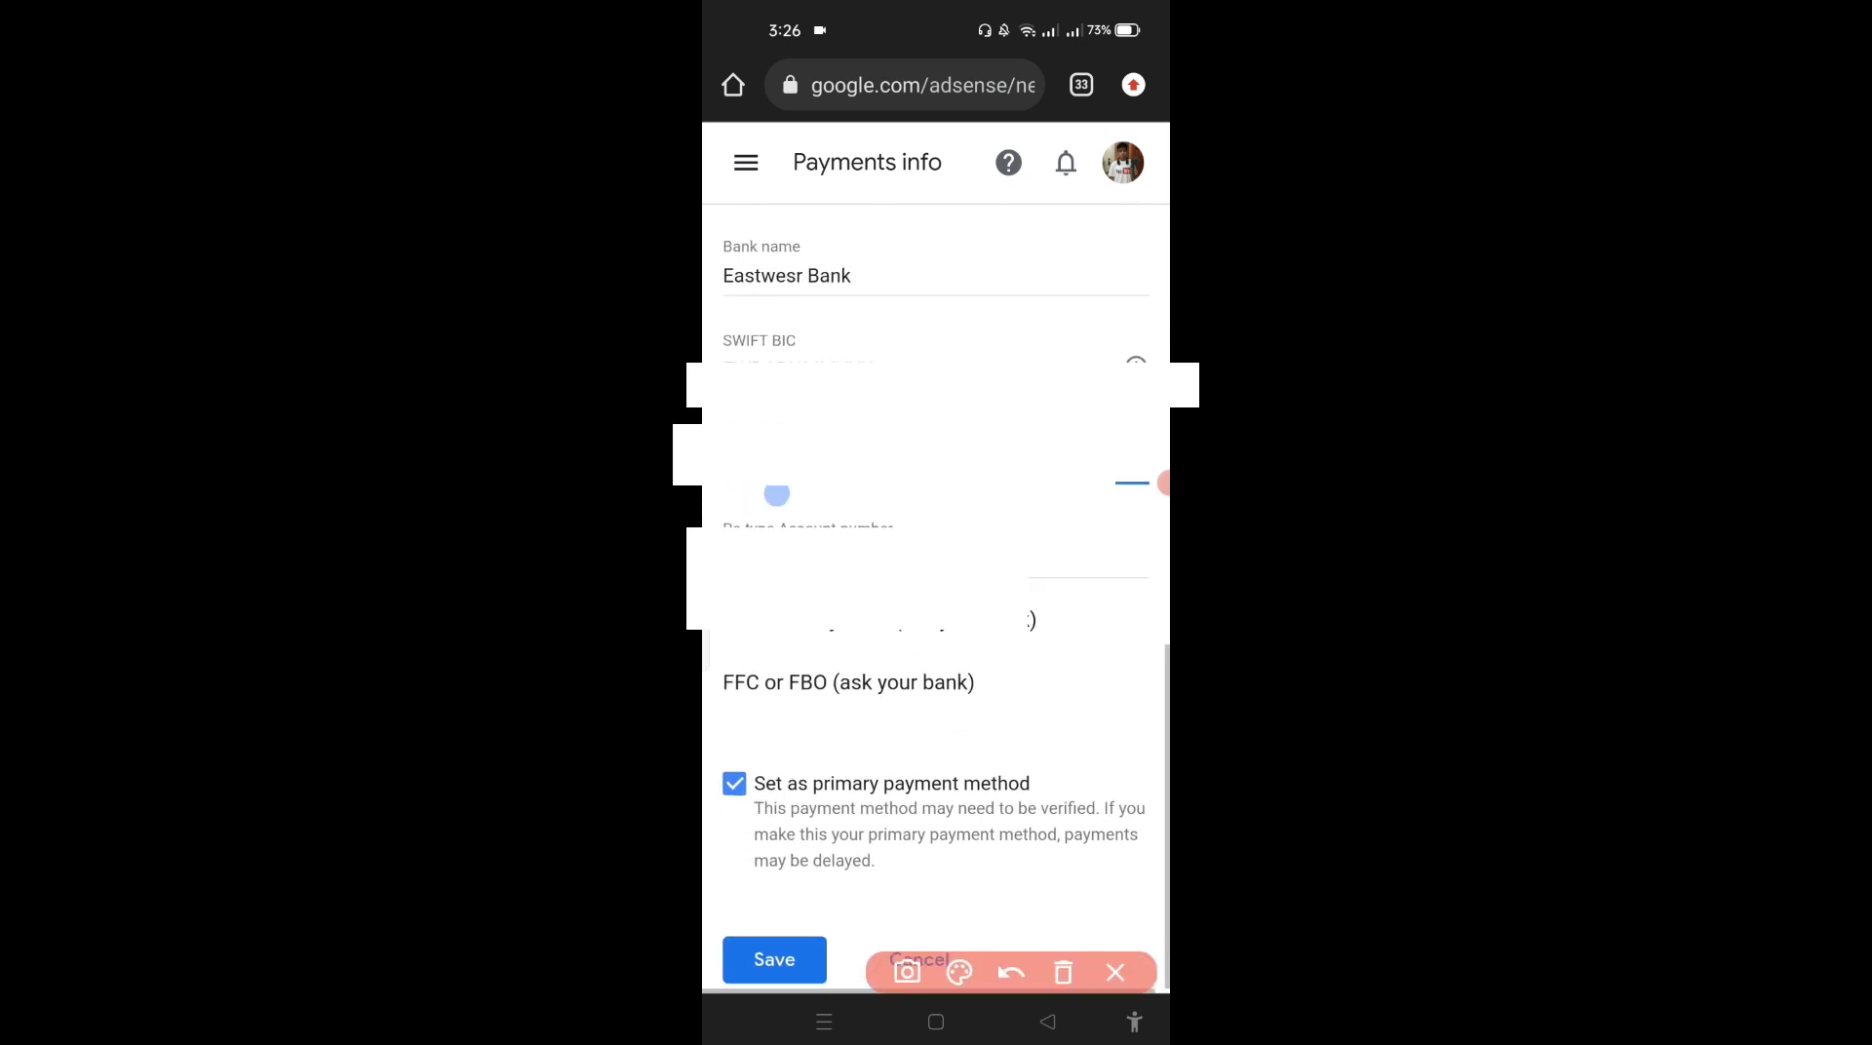
mouse_move(800, 911)
left_mouse_down()
mouse_move(746, 975)
mouse_move(751, 882)
left_mouse_up()
left_click(1115, 972)
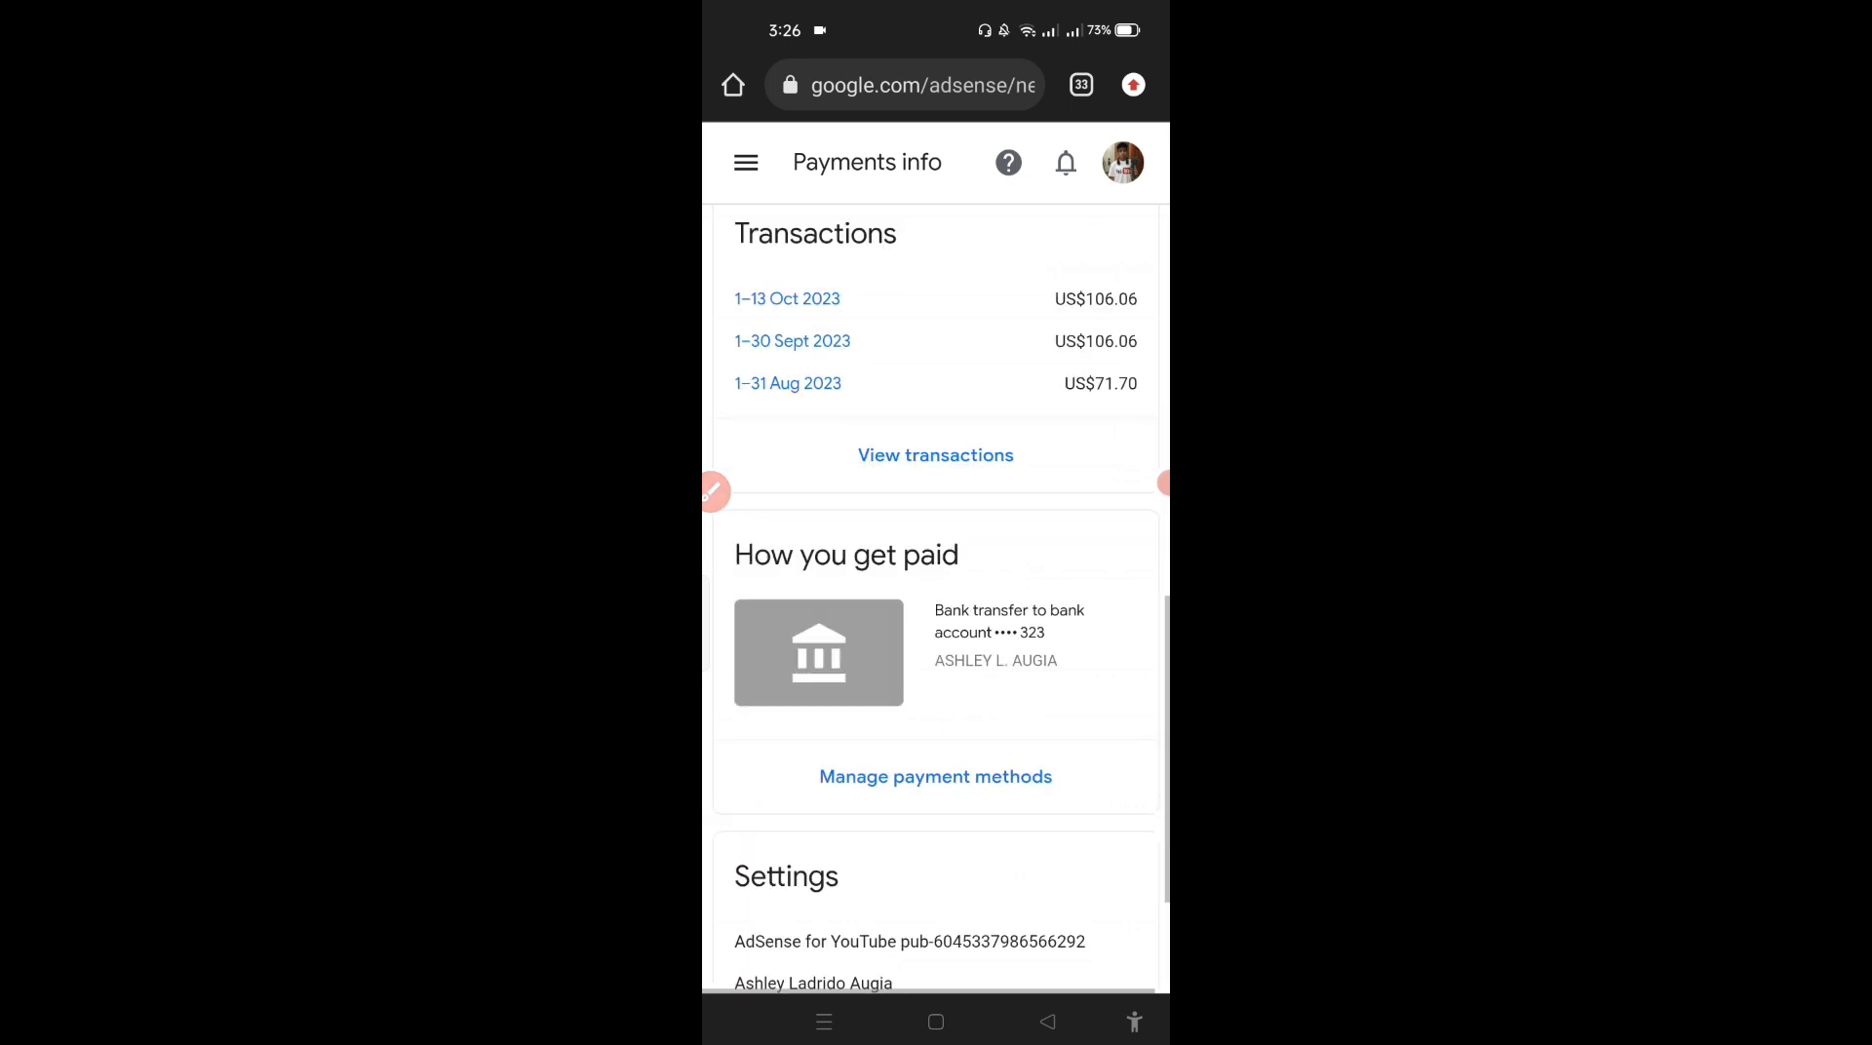
Step: Circle "Manage payment methods" under "How you get paid" in red, and clear the mark
scroll(936, 604, "down", 3)
scroll(936, 605, "up", 1)
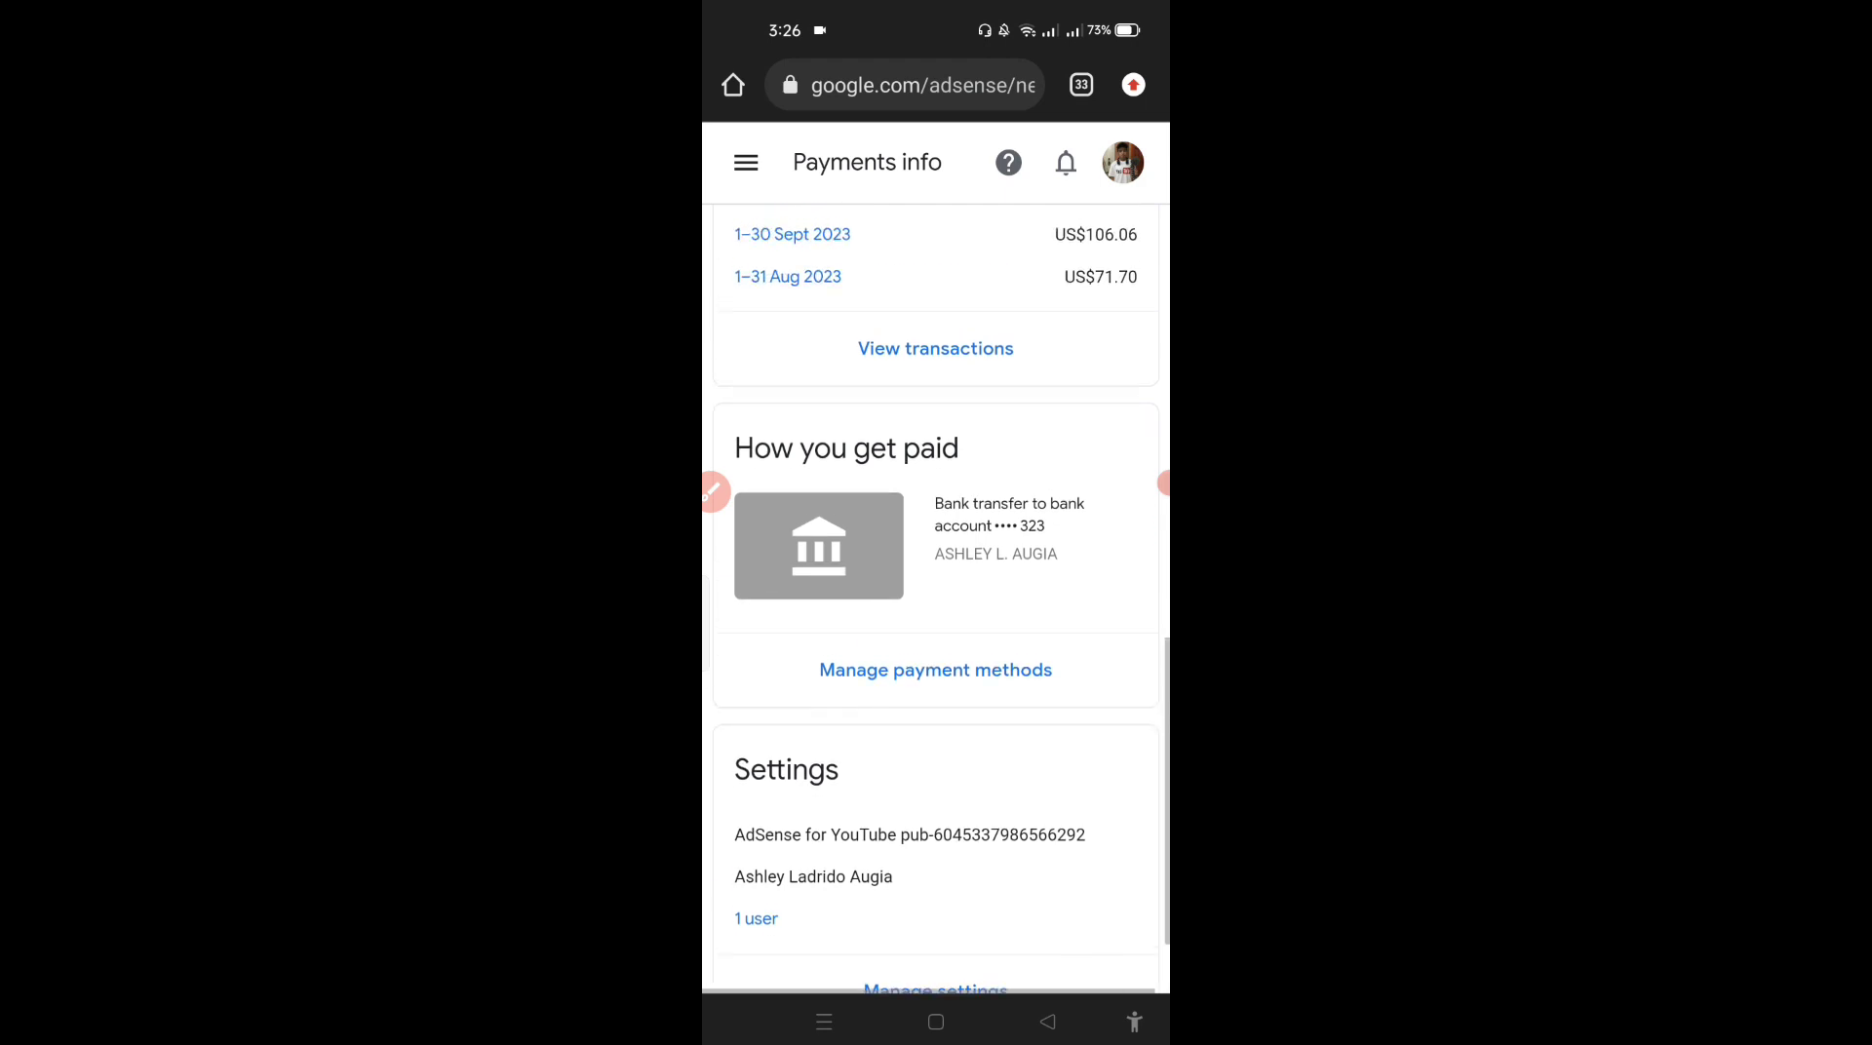
left_click(714, 492)
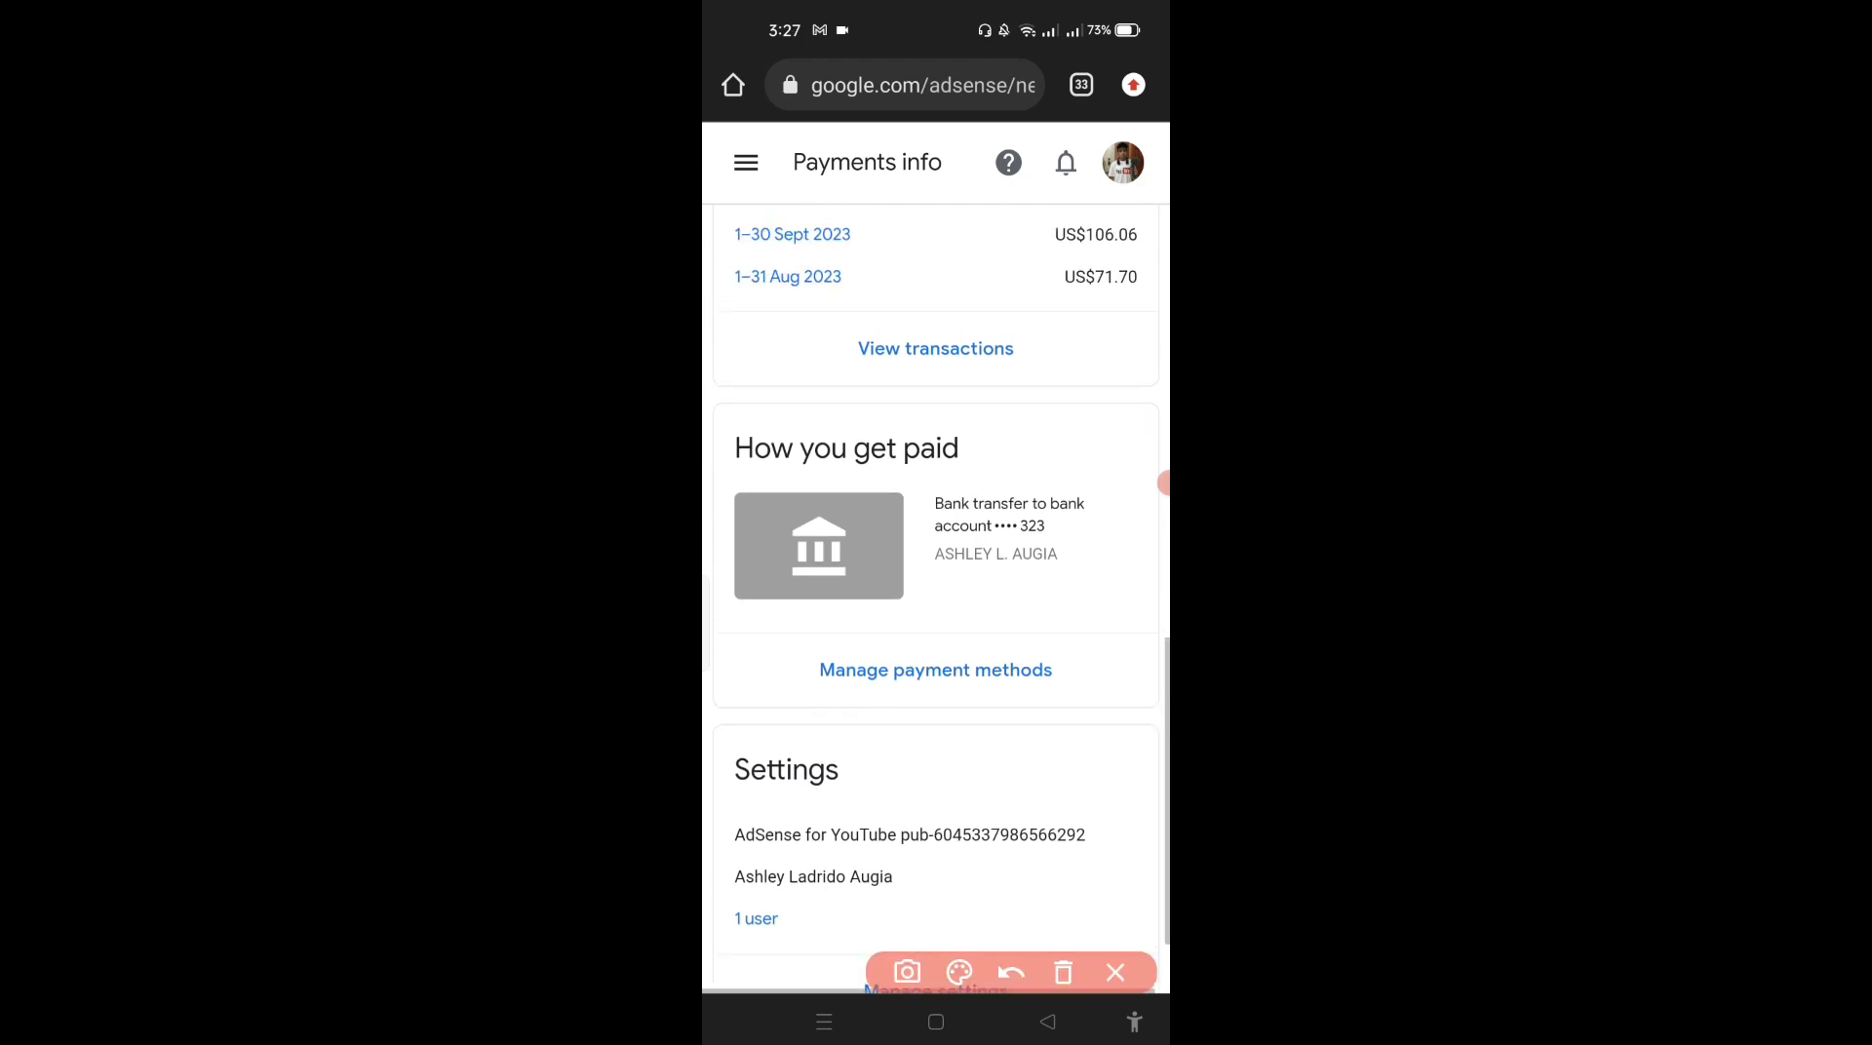
mouse_move(1094, 618)
left_mouse_down()
mouse_move(860, 597)
mouse_move(799, 656)
mouse_move(915, 731)
mouse_move(1089, 717)
mouse_move(1095, 618)
left_mouse_up()
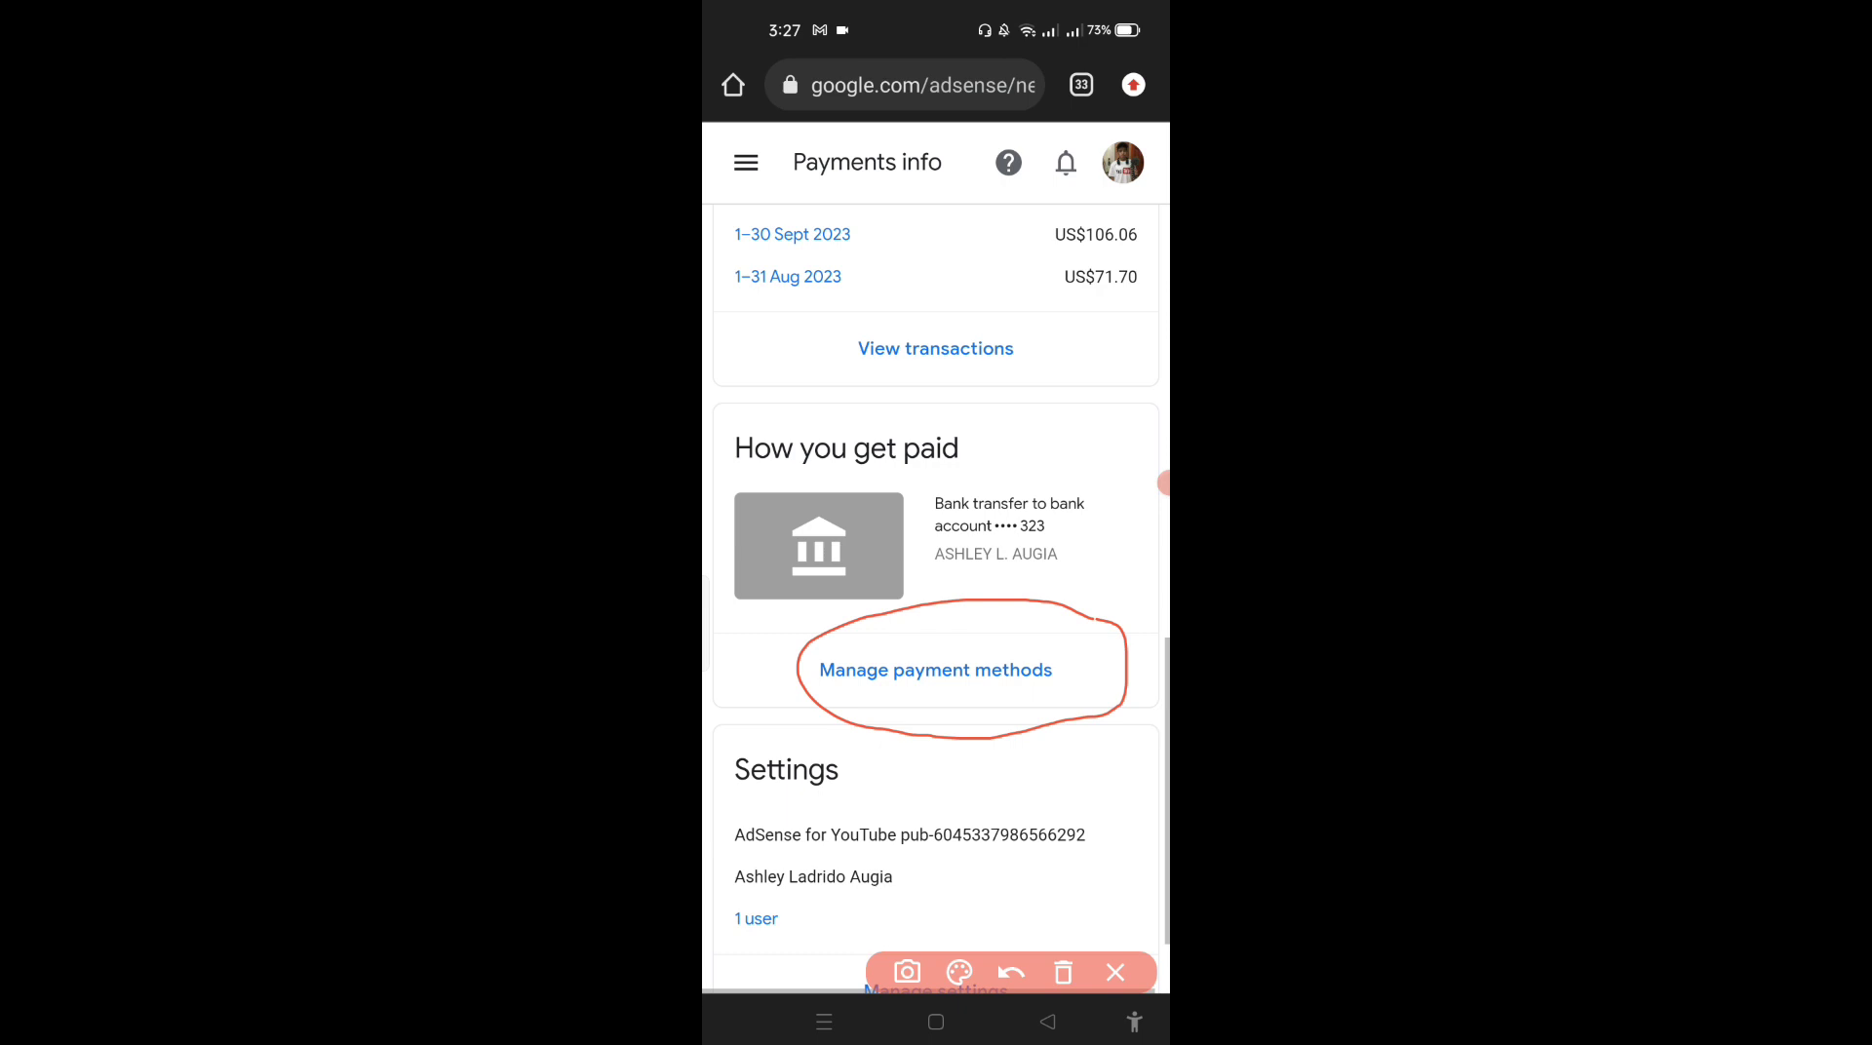
left_click(1063, 971)
left_click(1115, 972)
Step: Open the "Google AdSense: Primary payment method changed" email from the notifications, mark its subject in red, clear the marks, and return to the inbox
left_click_drag(779, 15, 748, 870)
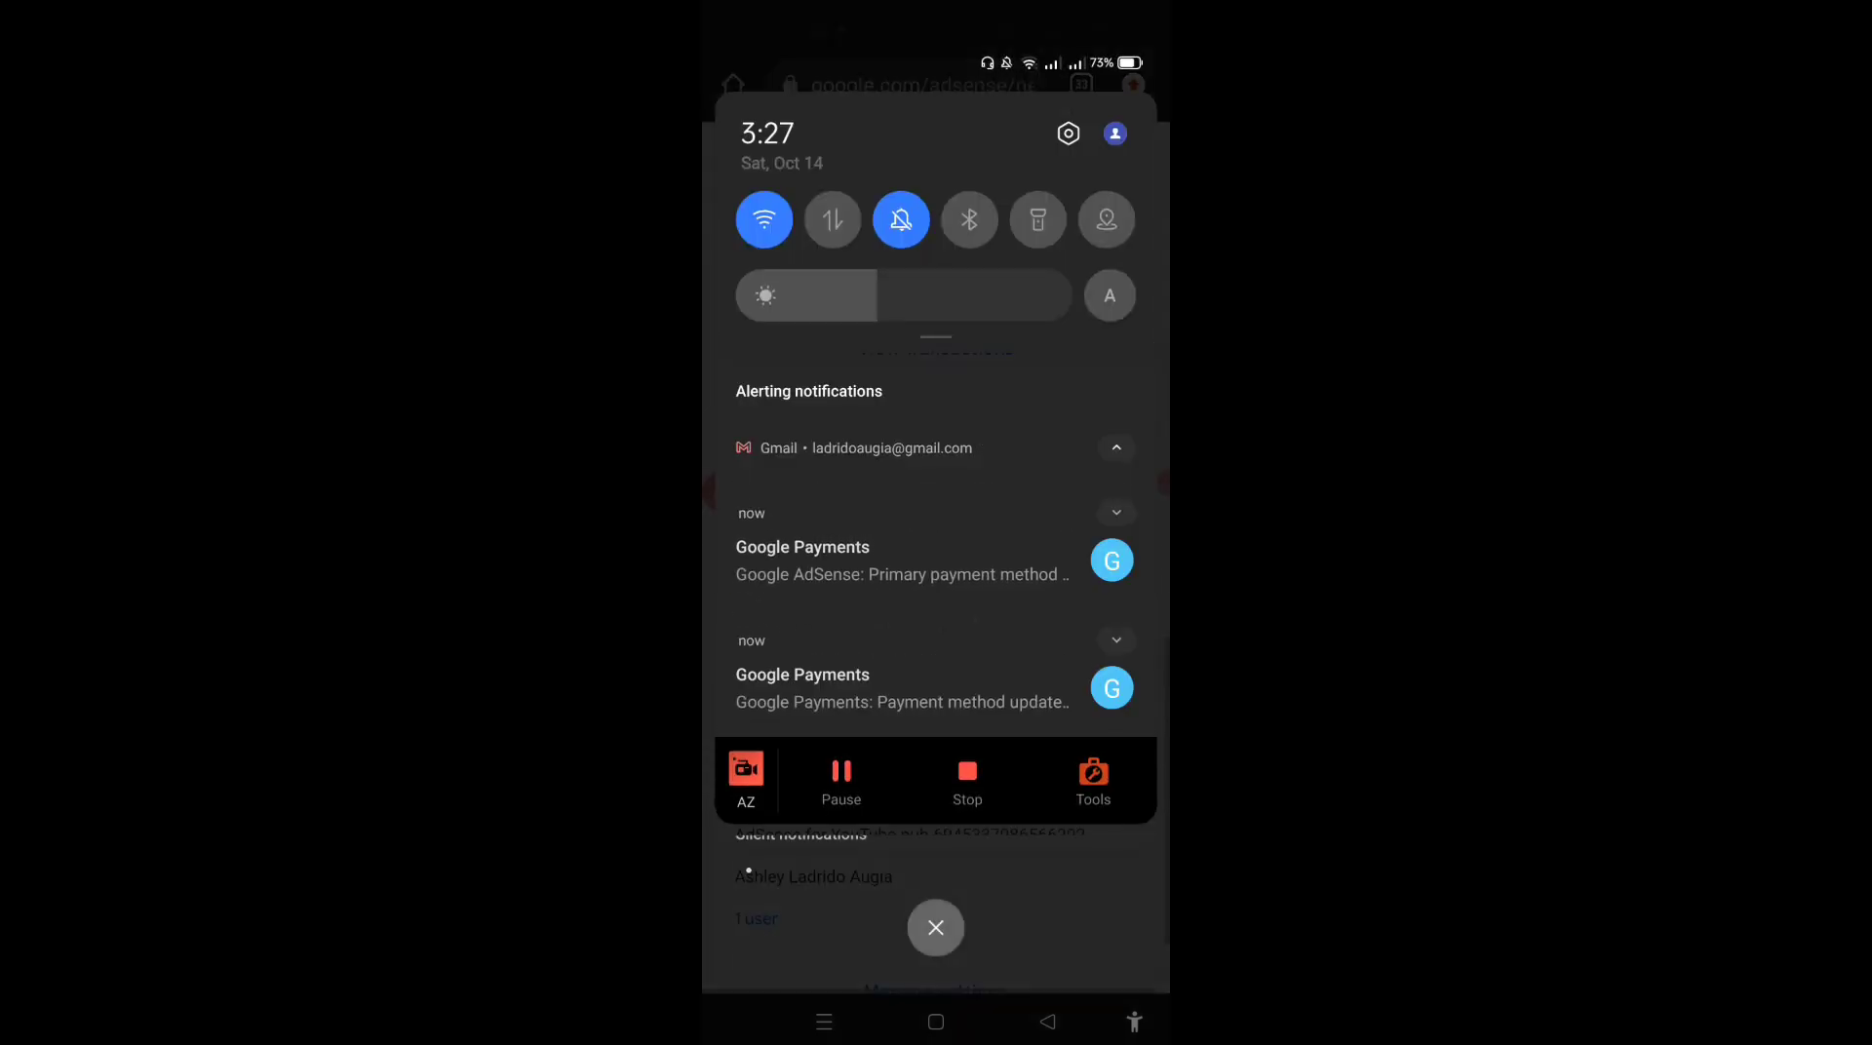
left_click(902, 561)
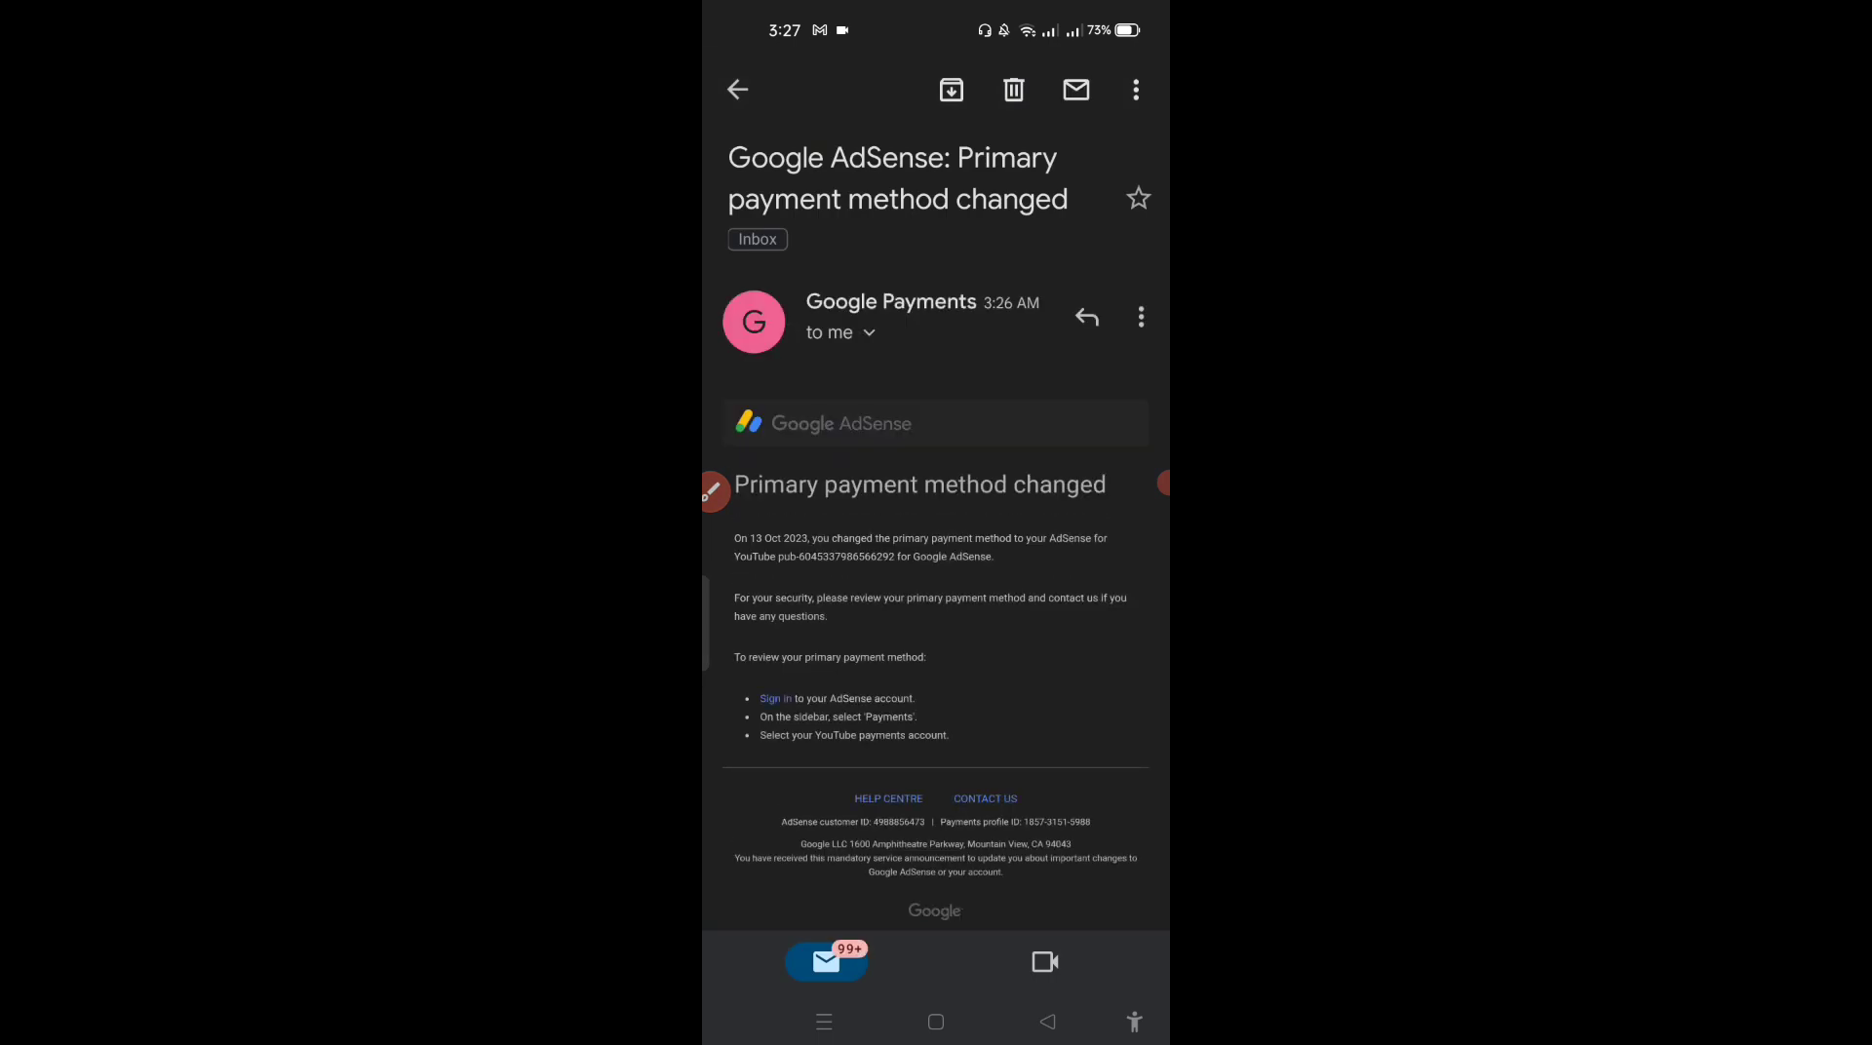
left_click(712, 491)
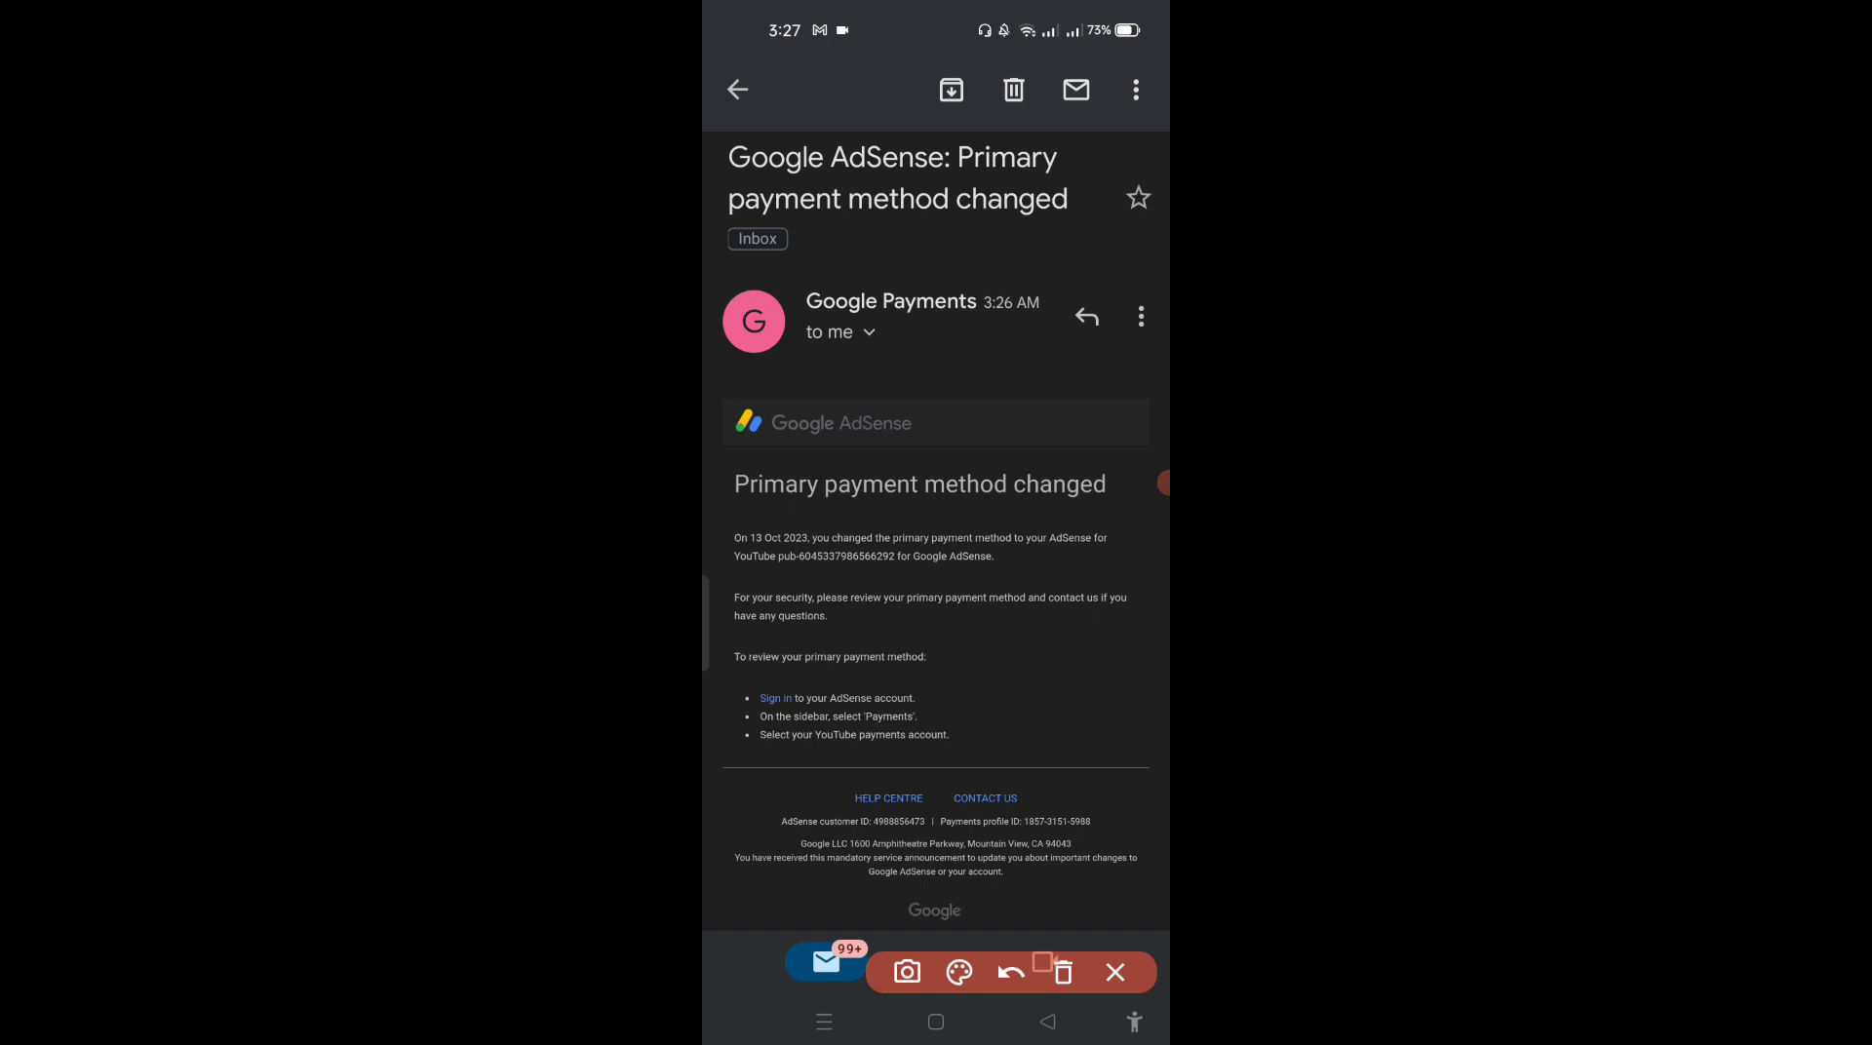
left_click_drag(1076, 151, 1137, 102)
left_click_drag(1087, 180, 1137, 166)
left_click(1062, 972)
left_click(1114, 972)
left_click(737, 89)
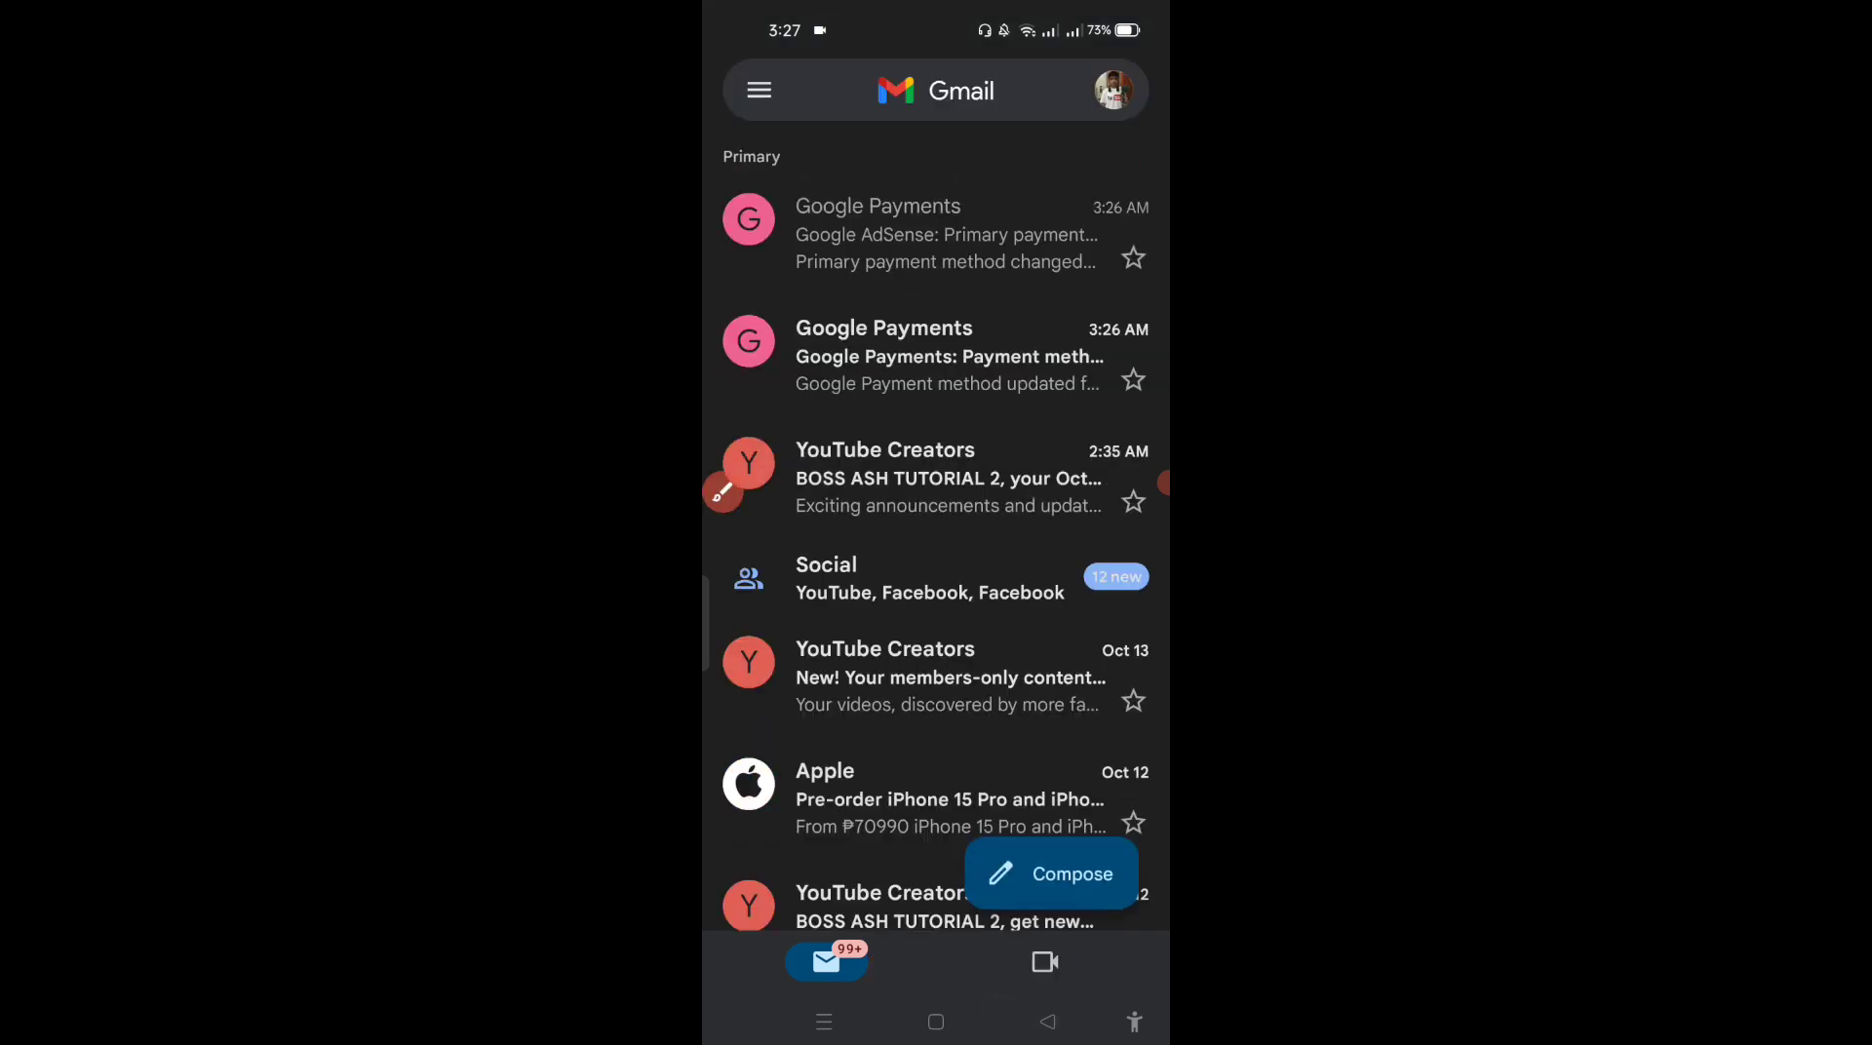
Step: Open the "Google Payments: Payment method updated" email to read its notice, and return to the inbox
left_click(946, 356)
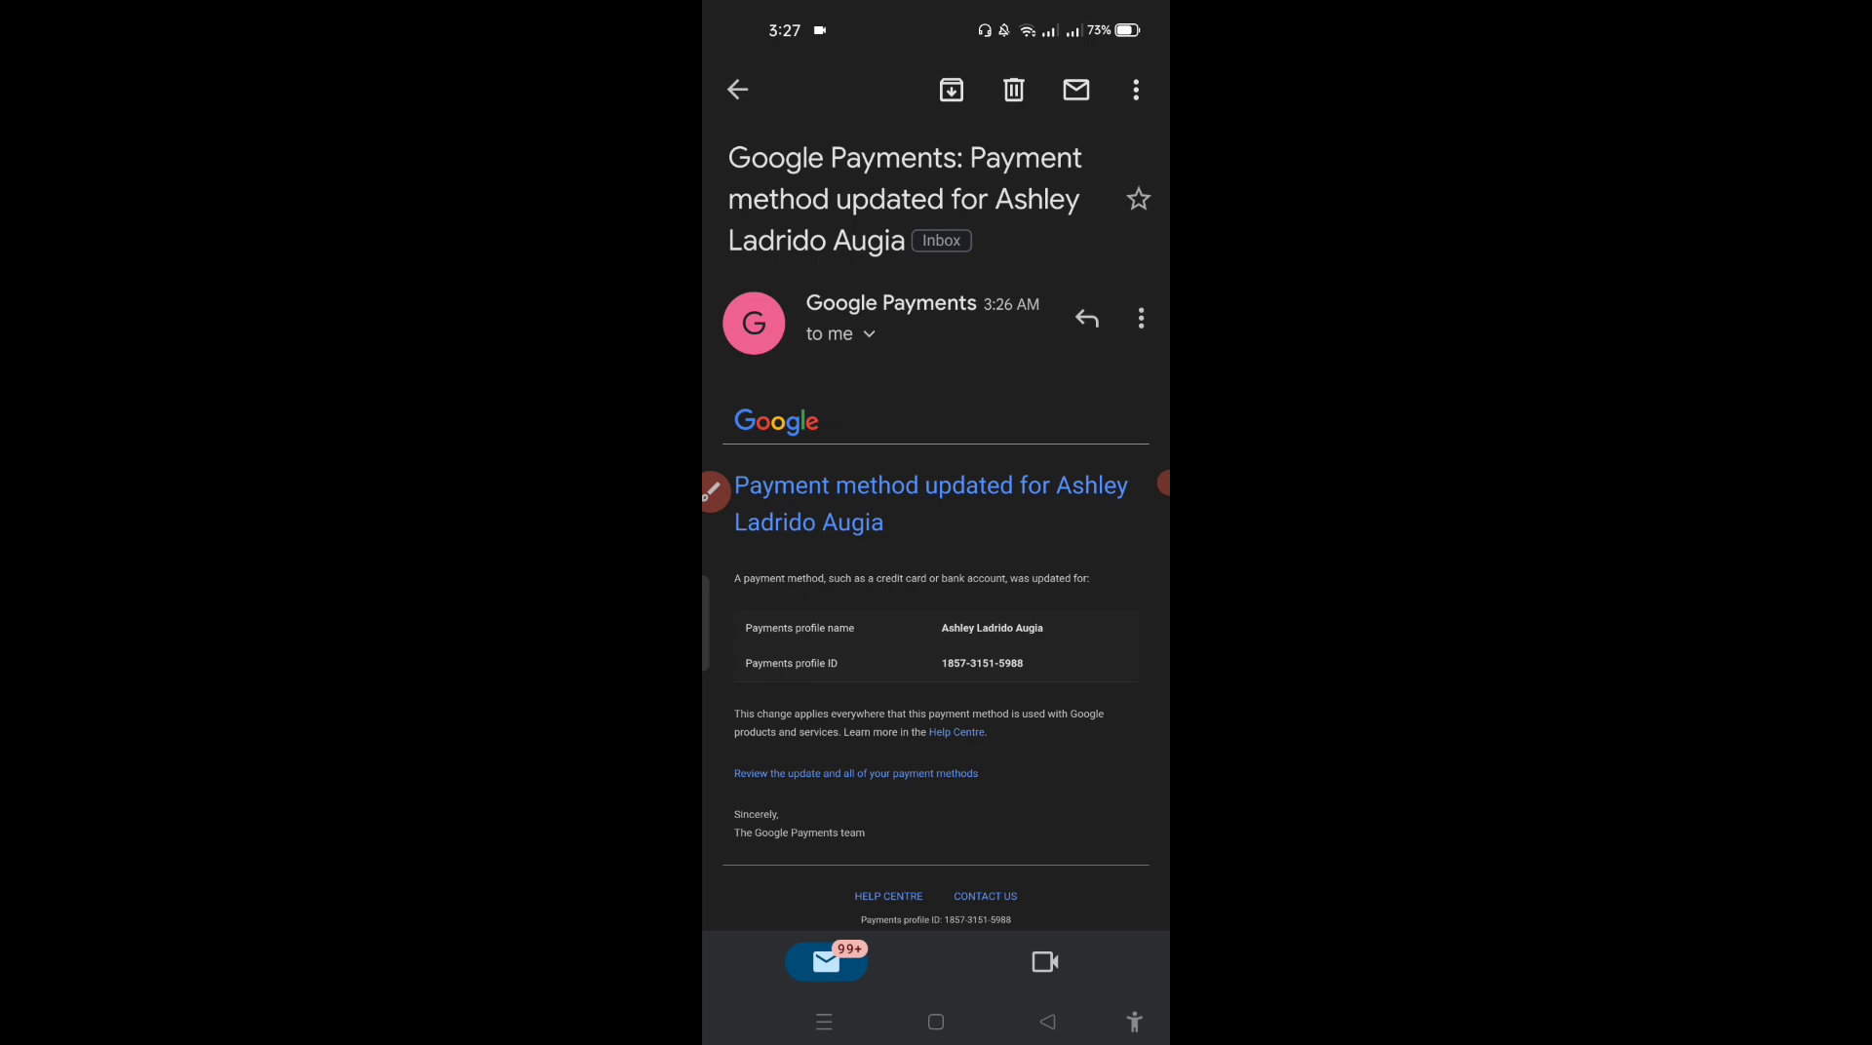
left_click(1046, 1021)
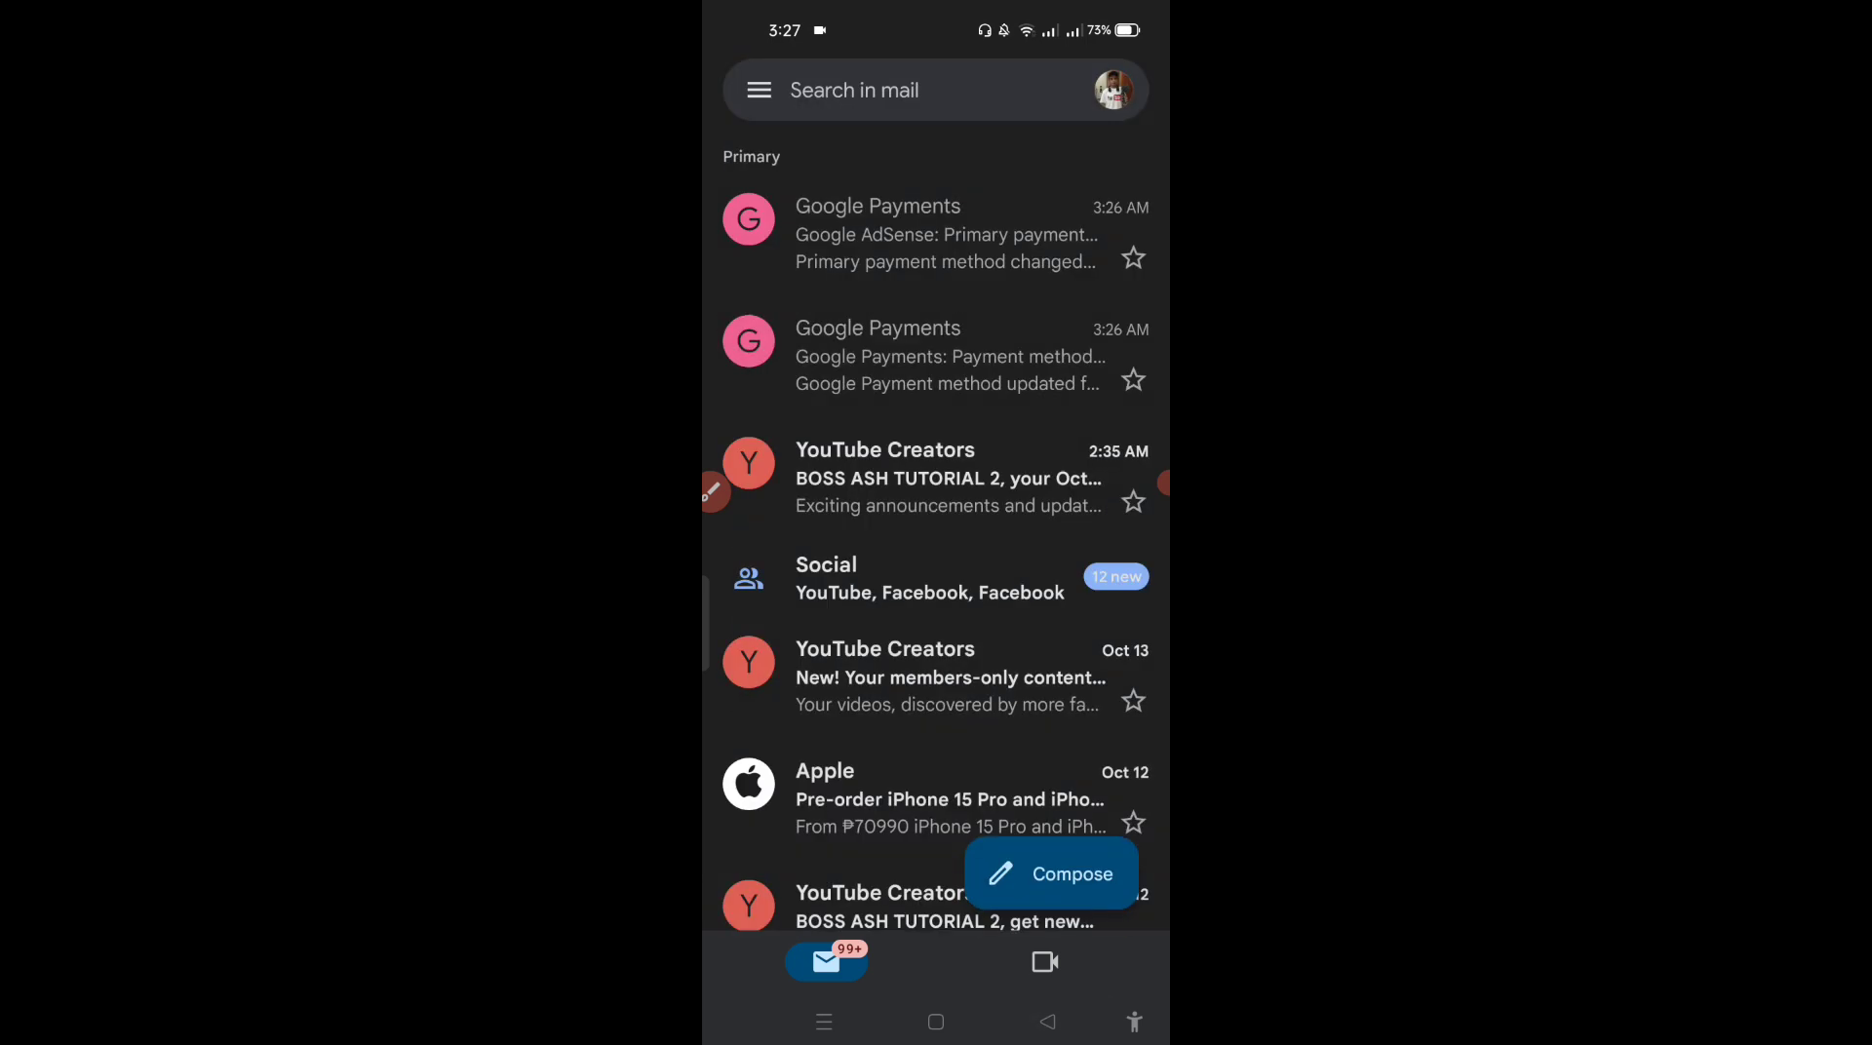
Step: Switch the mail view to All inboxes, and view the list of signed-in Google accounts before closing it
left_click(758, 90)
left_click(794, 255)
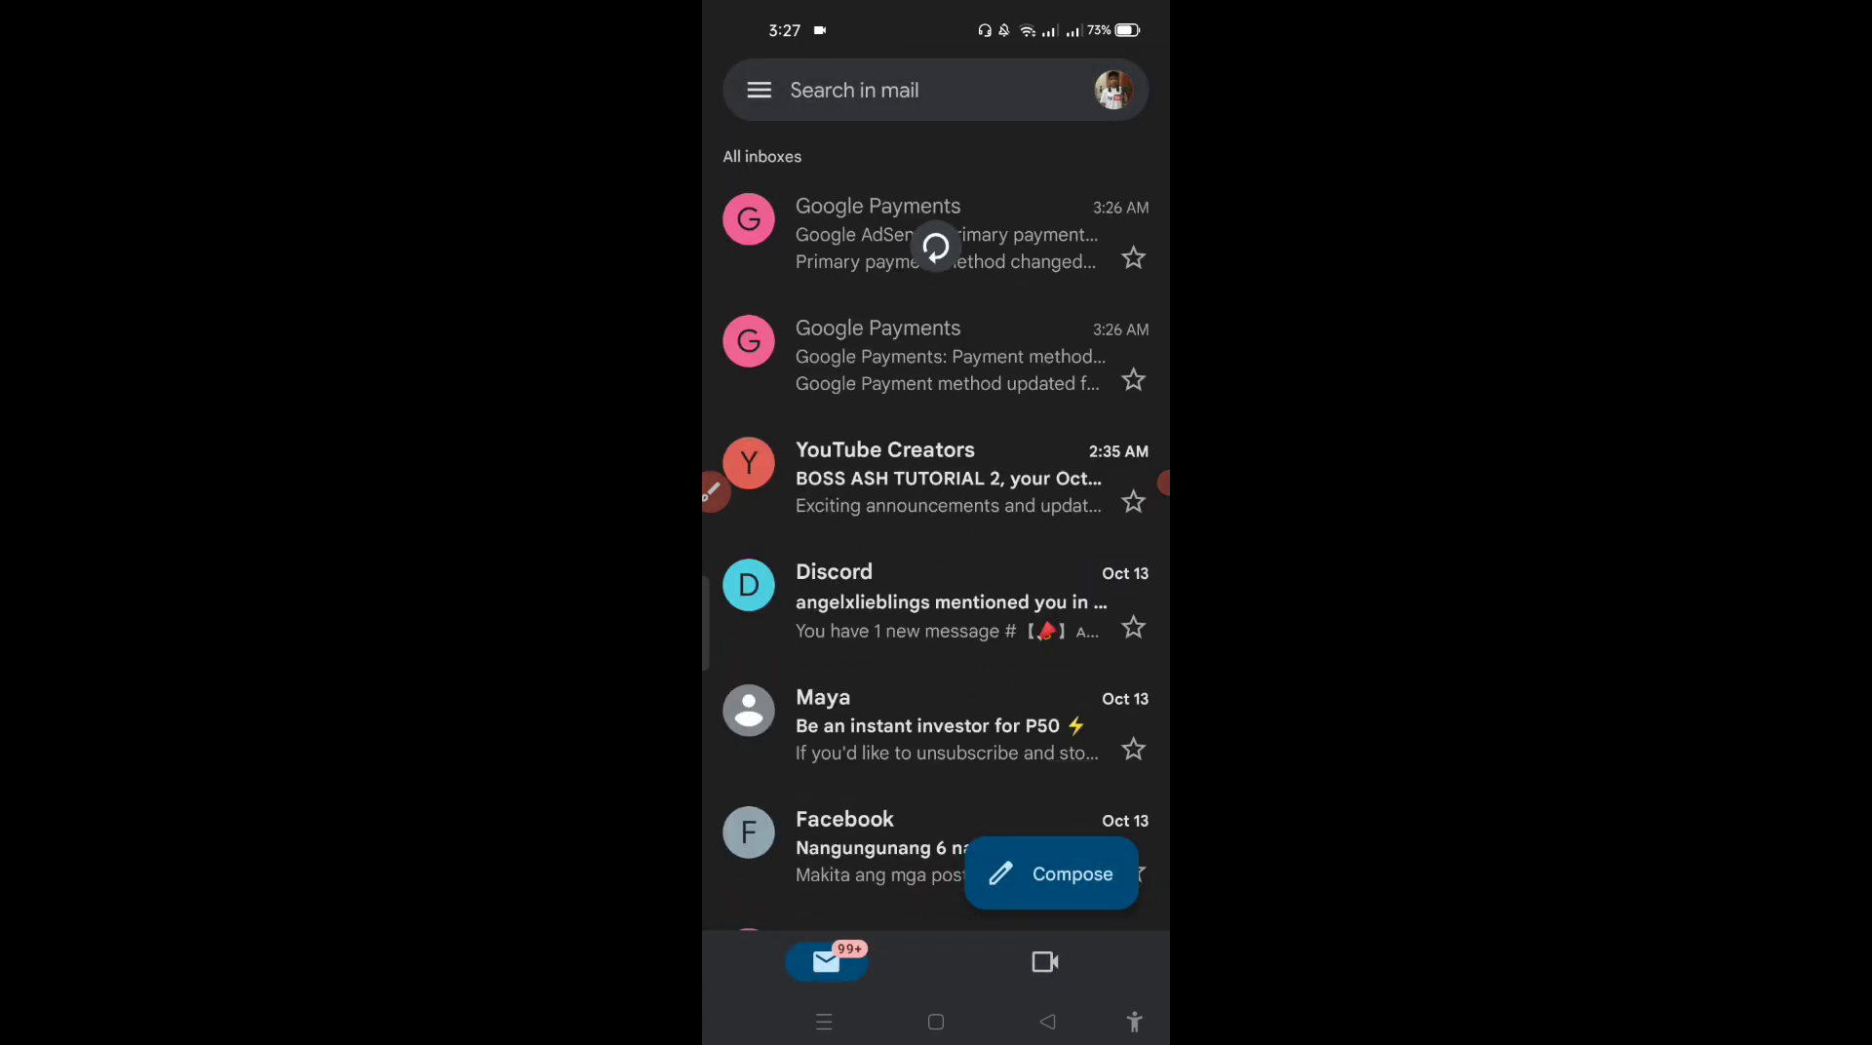
left_click(1112, 90)
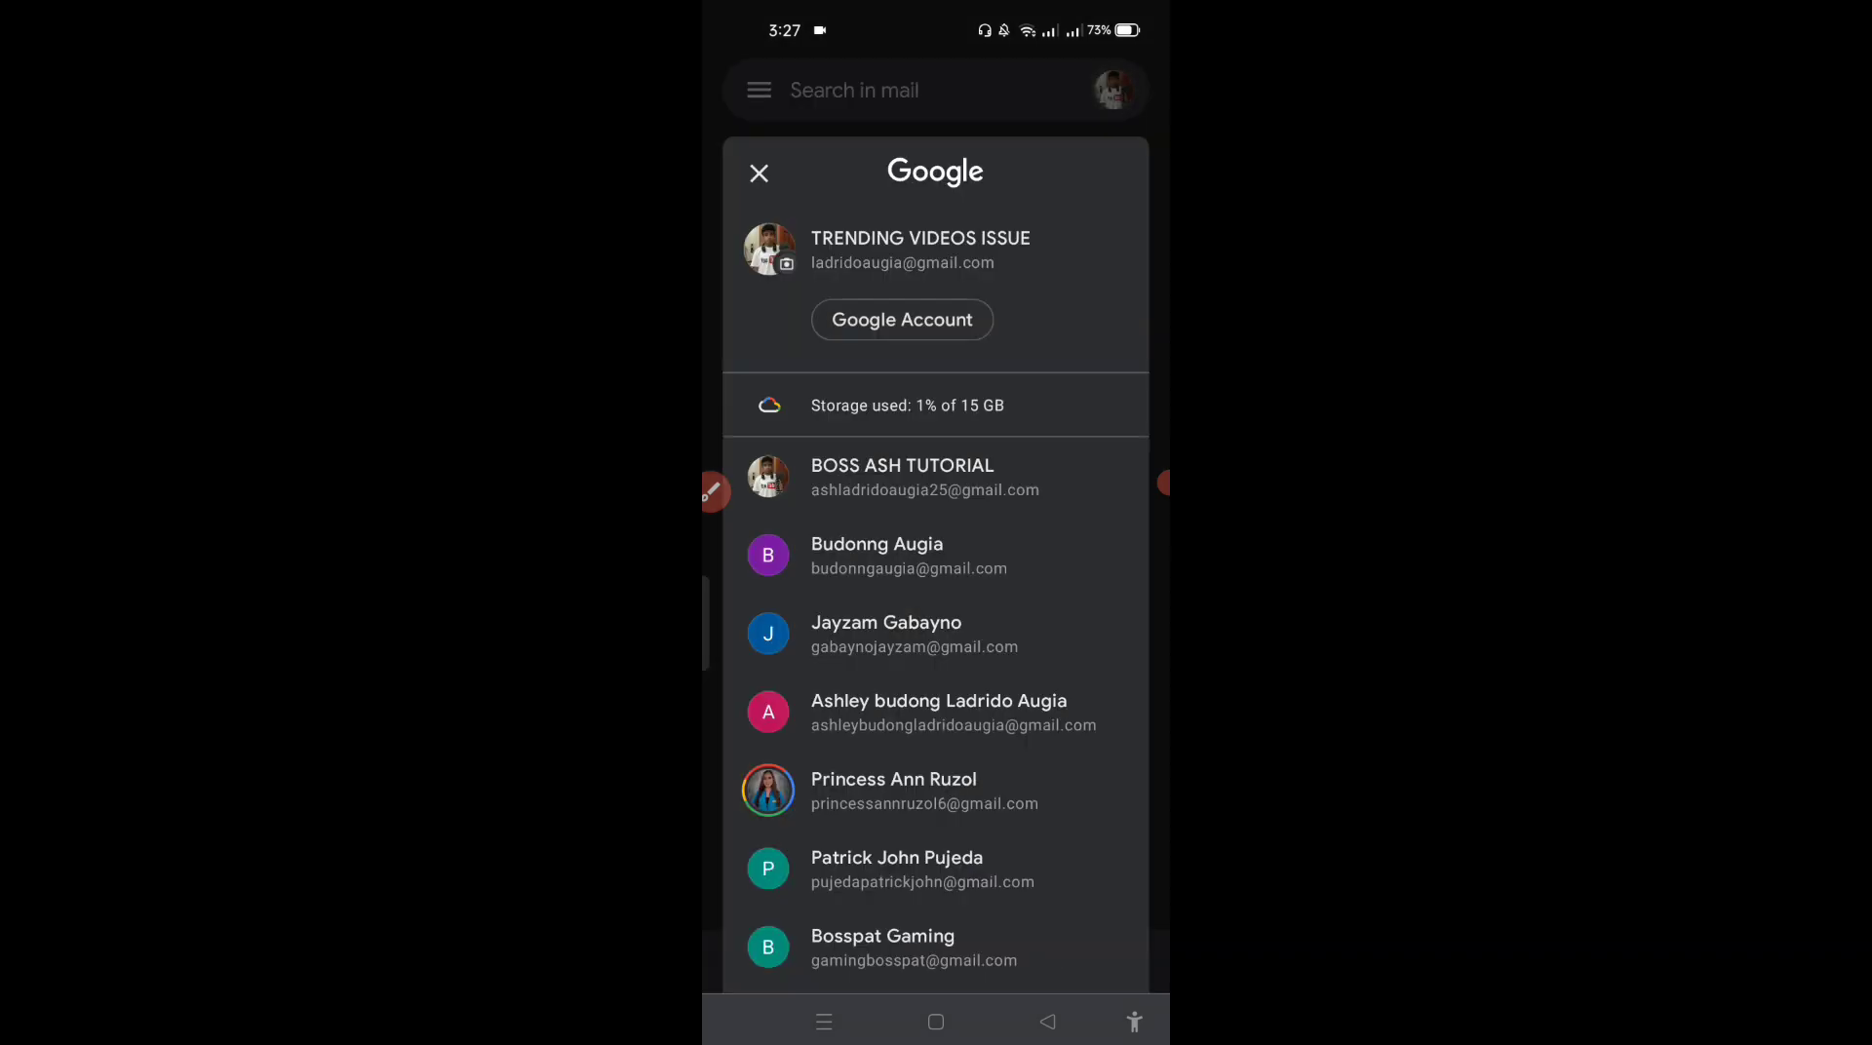
left_click(756, 172)
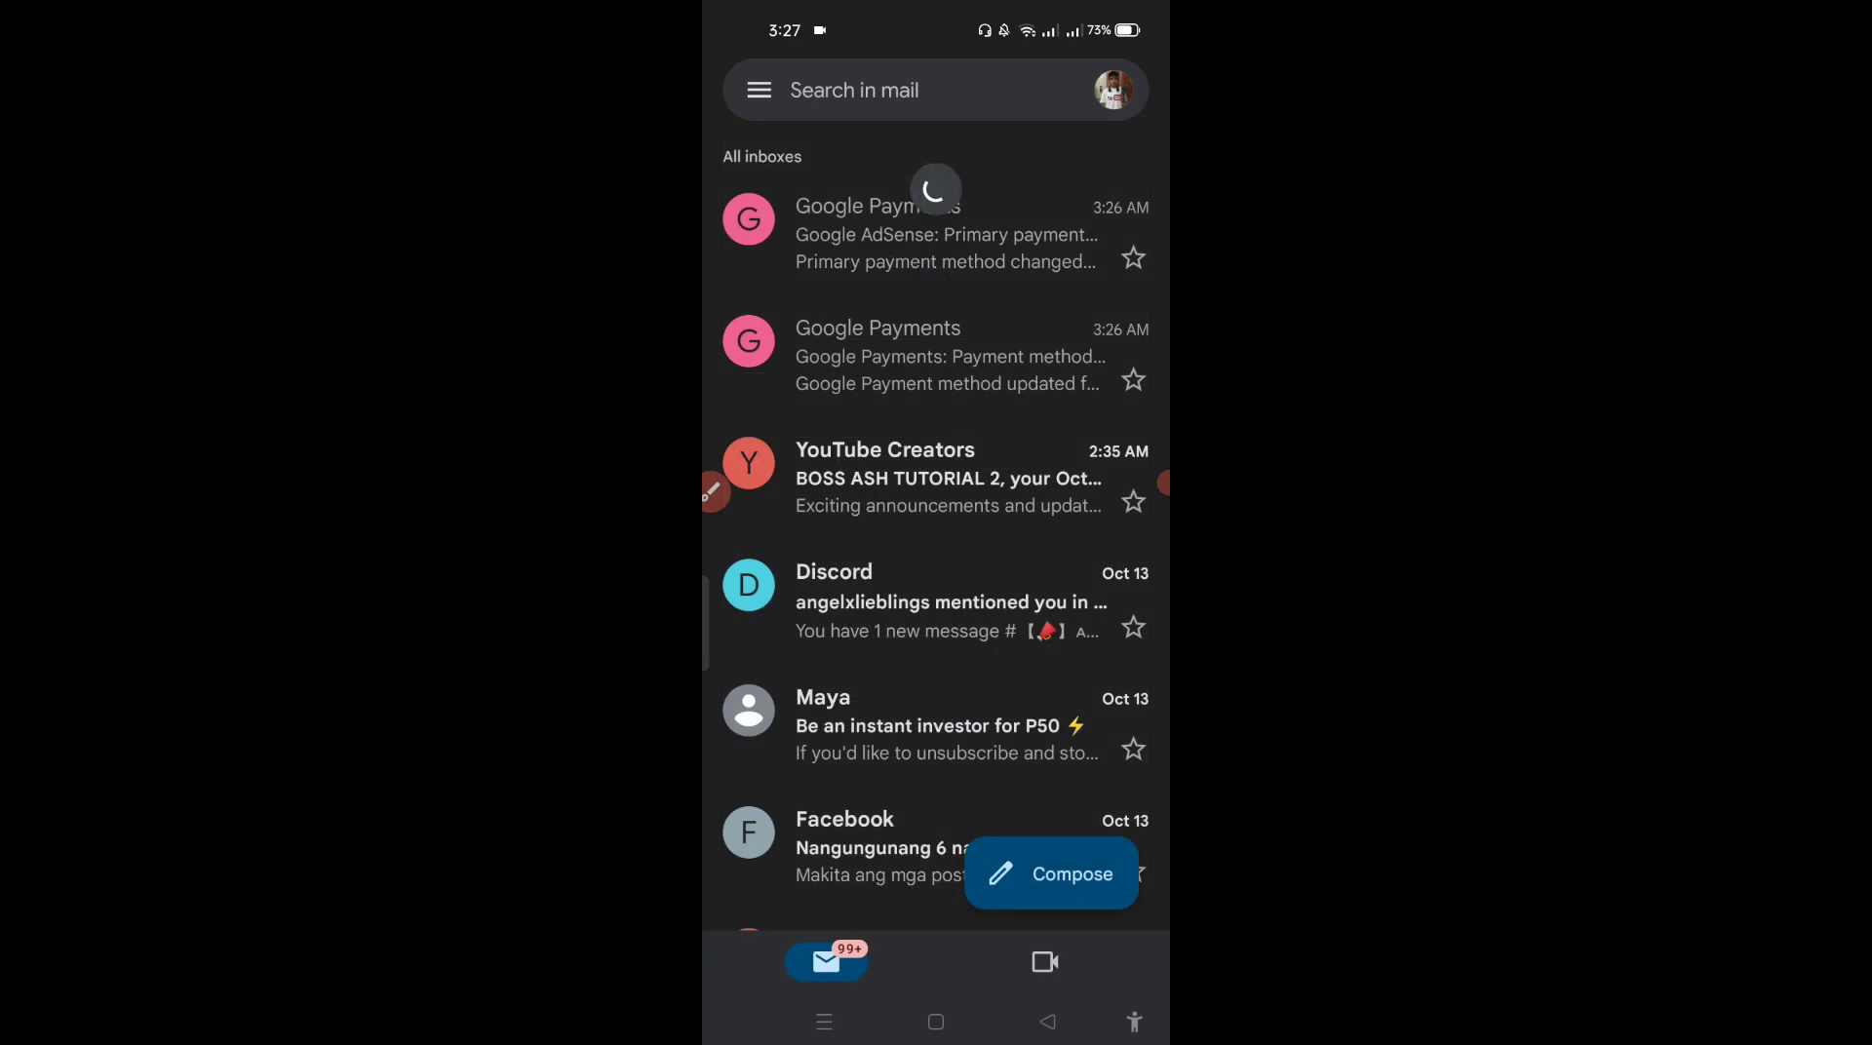
Step: Review the "Google AdSense: Primary payment method changed" and "Google Payments: Payment method updated" emails again, and leave for the phone's home screen
left_click(936, 234)
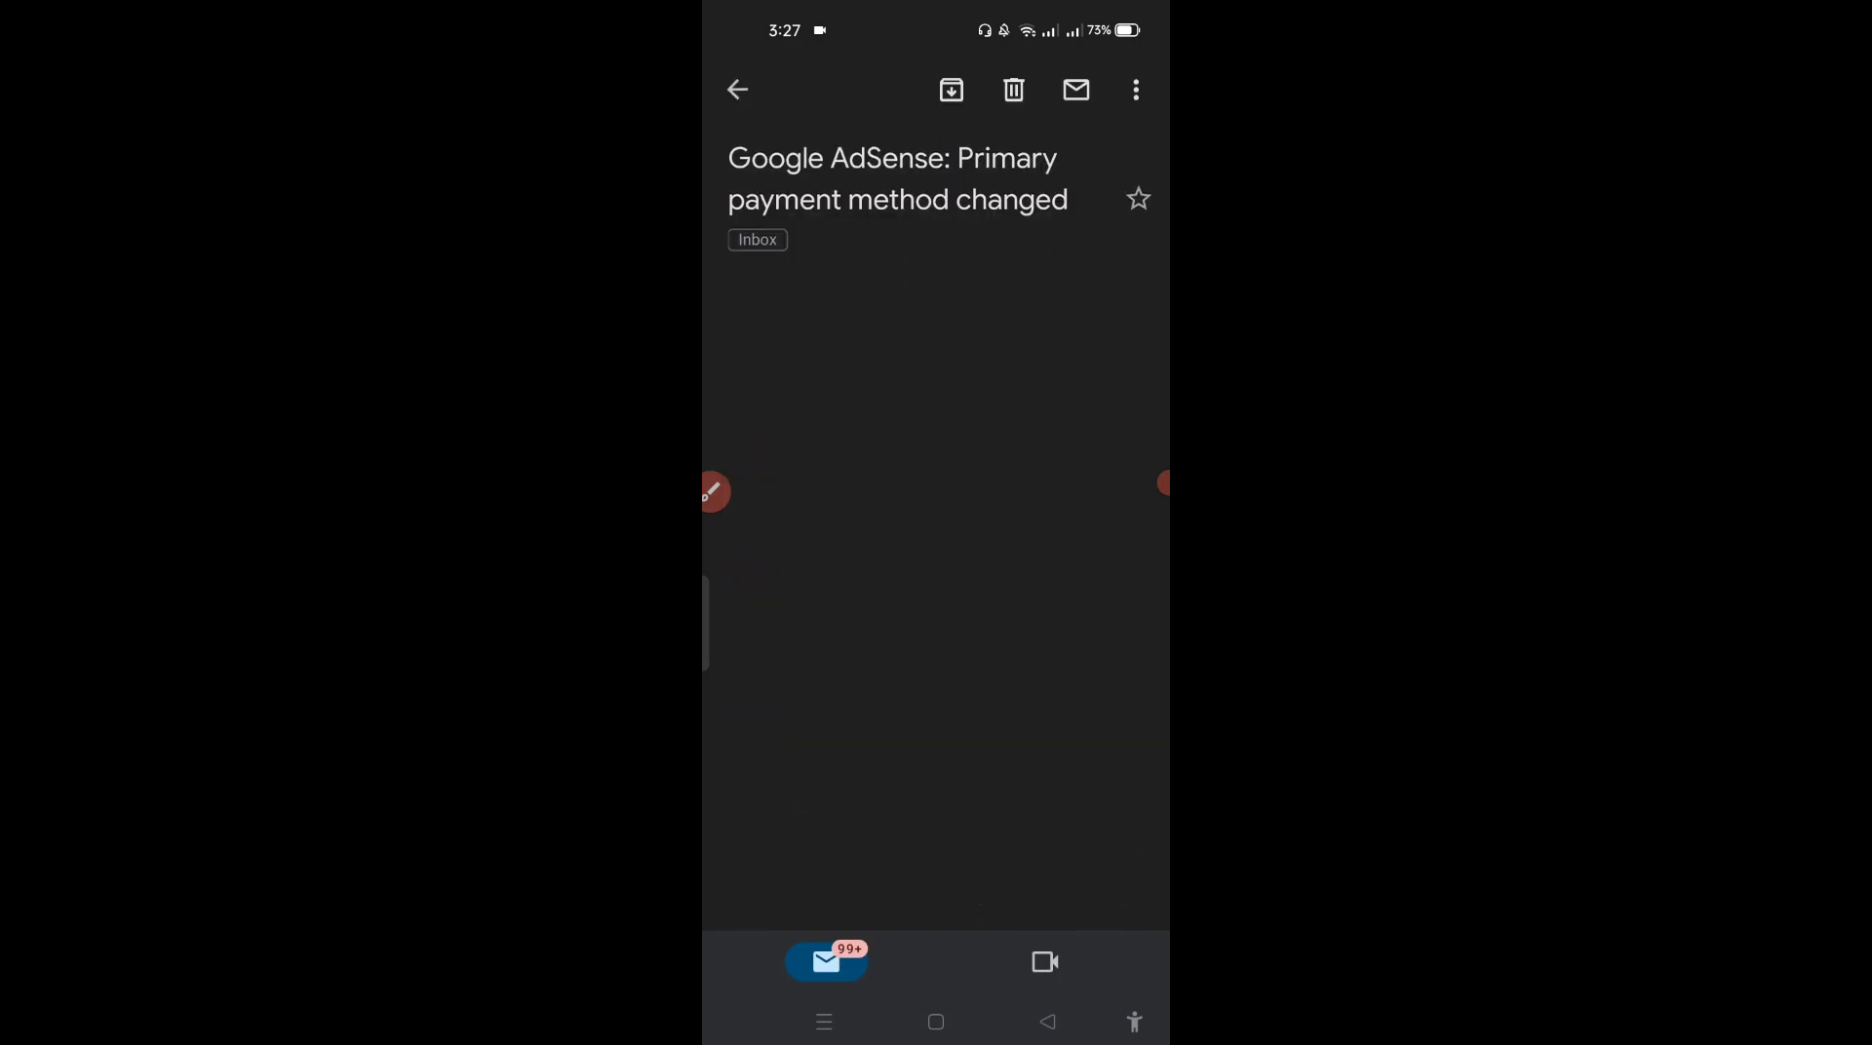
left_click(1047, 1022)
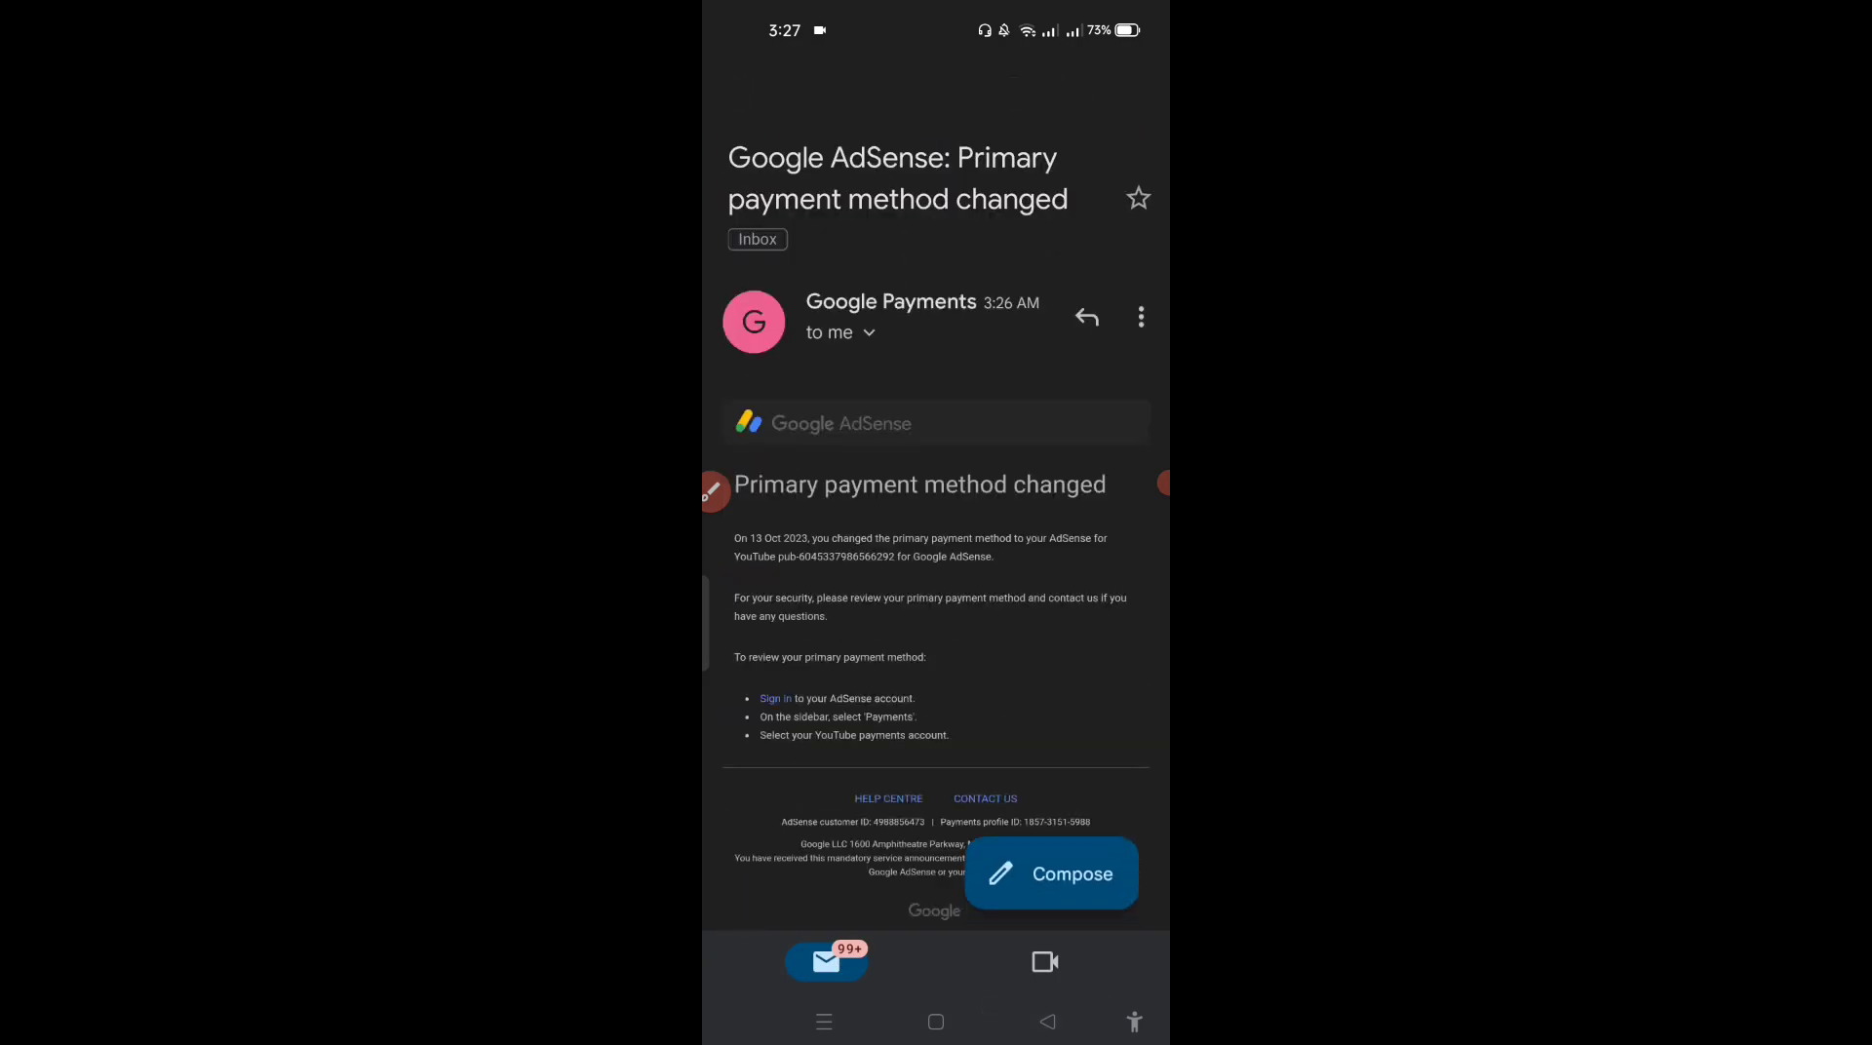
left_click(936, 356)
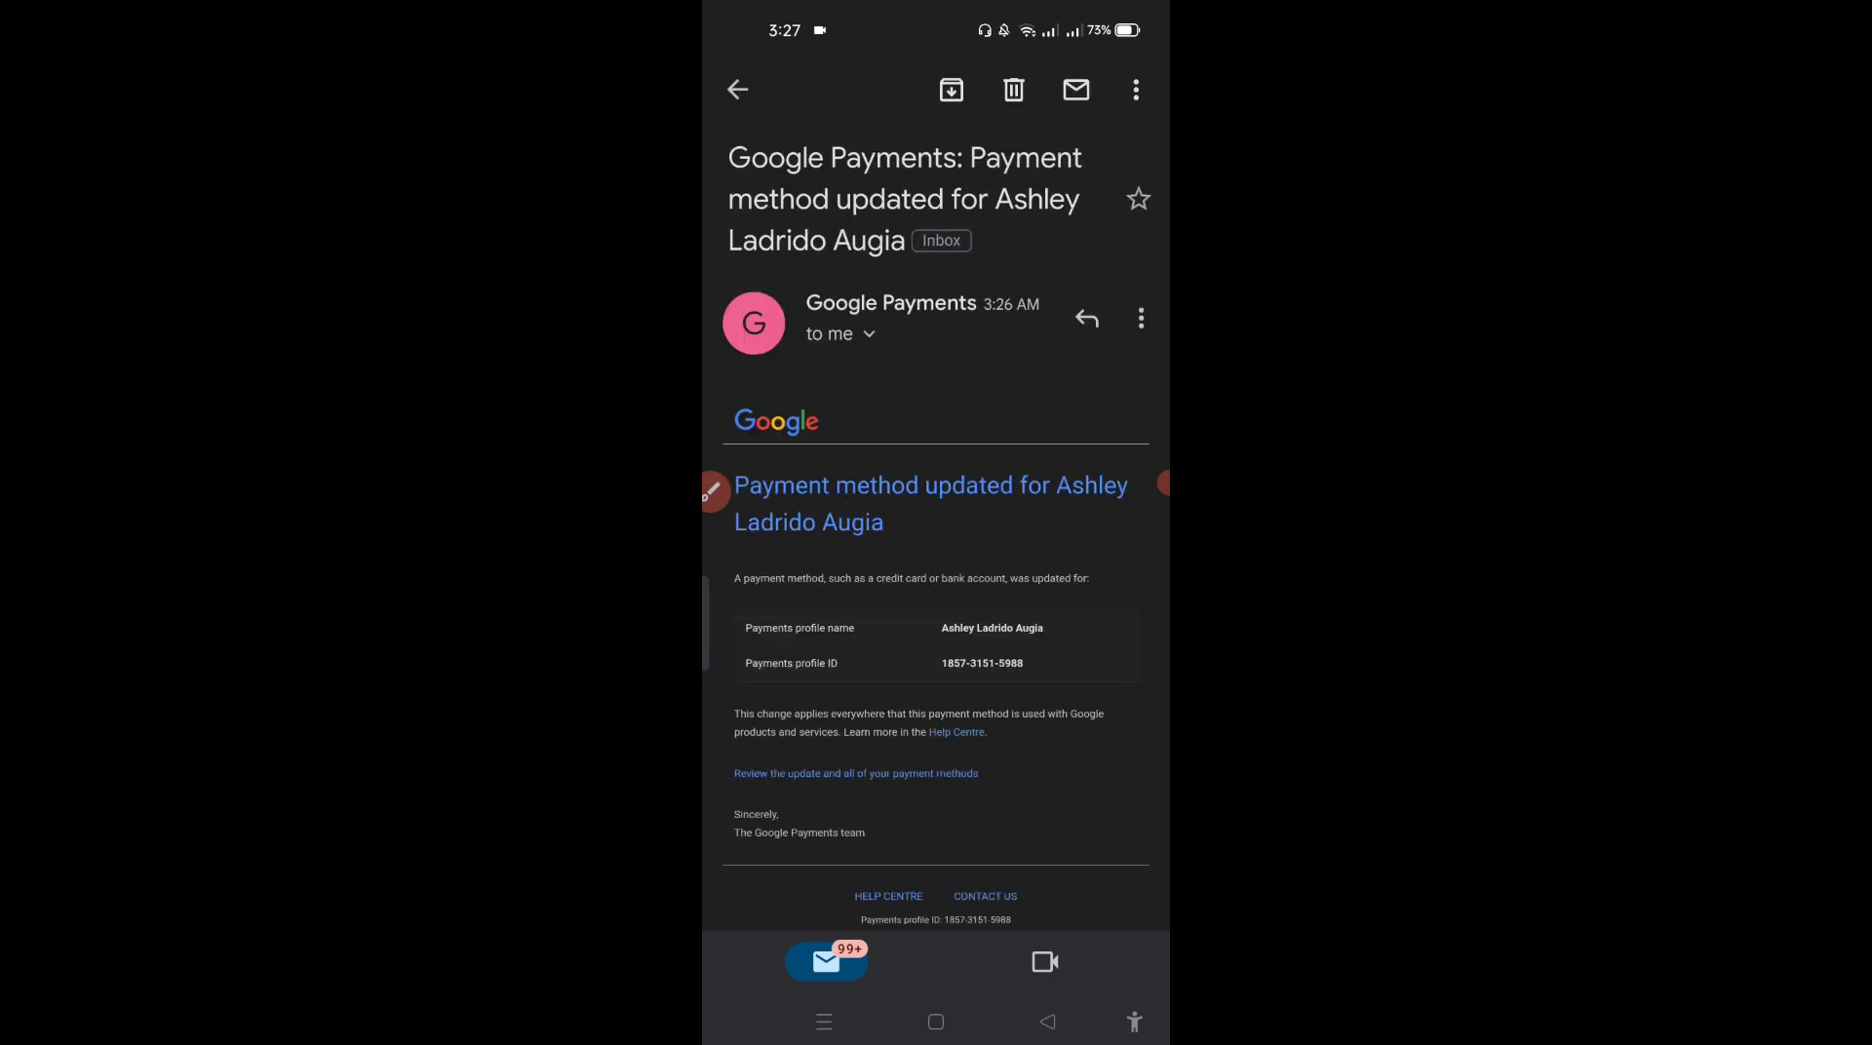
scroll(936, 584, "down", 3)
scroll(936, 584, "up", 3)
left_click(1047, 1022)
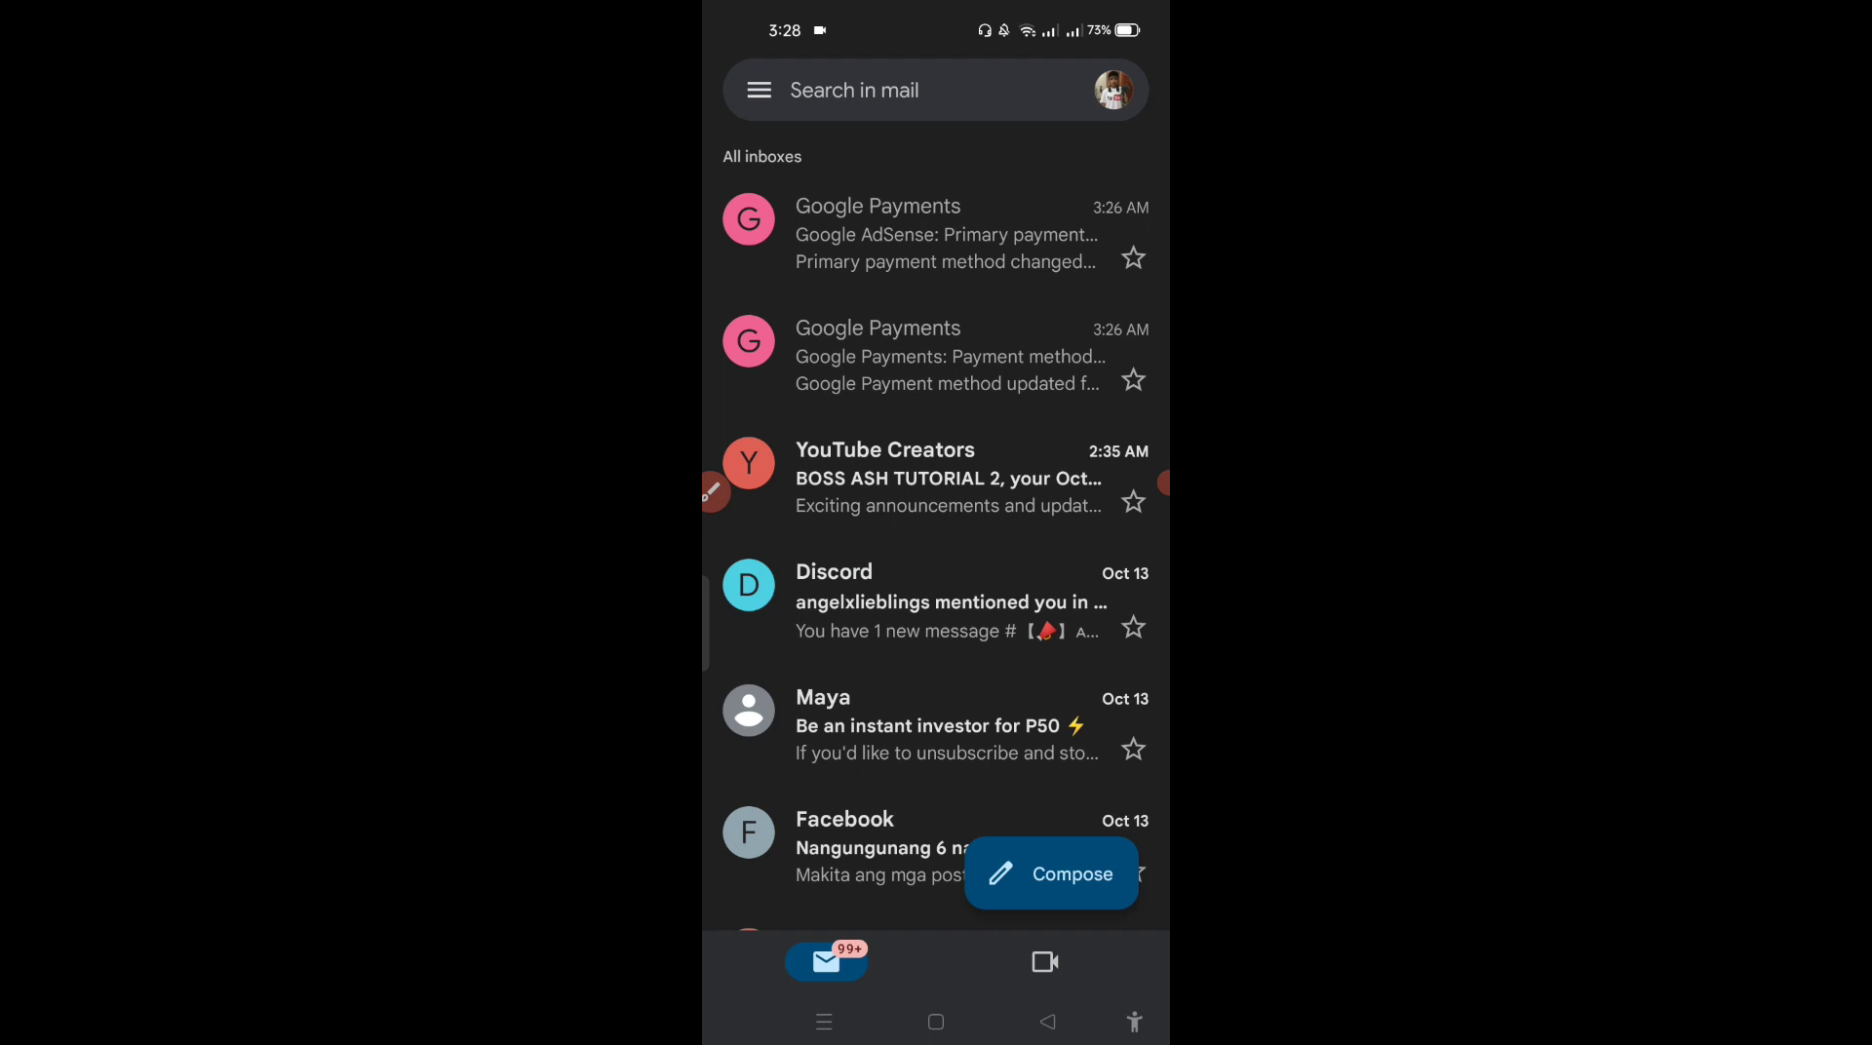
left_click(936, 1022)
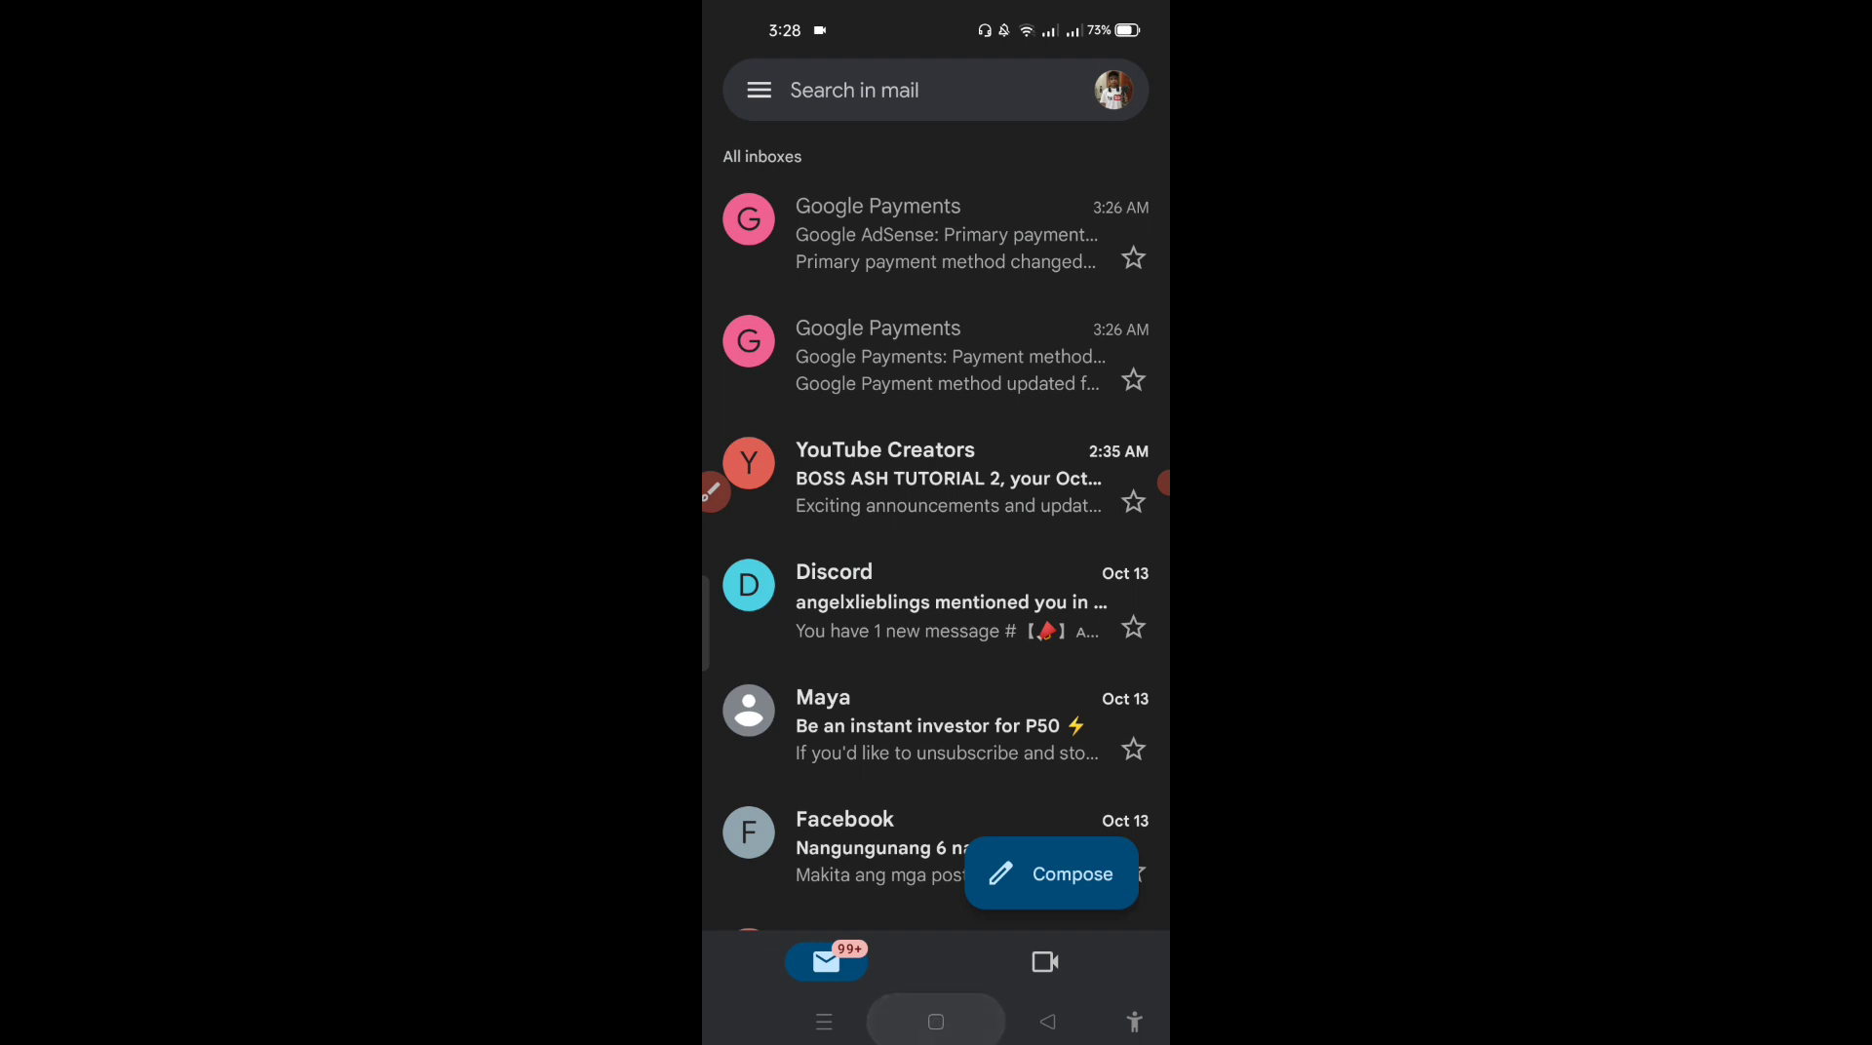